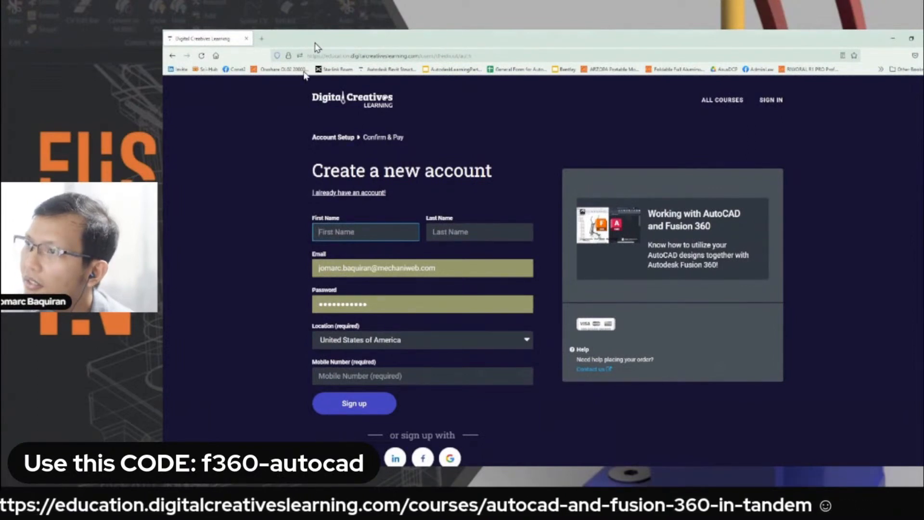
# Start buying the Working with AutoCAD and Fusion 360 course and choose to continue with an existing account.
pyautogui.hotkey('alt', 'Tab')
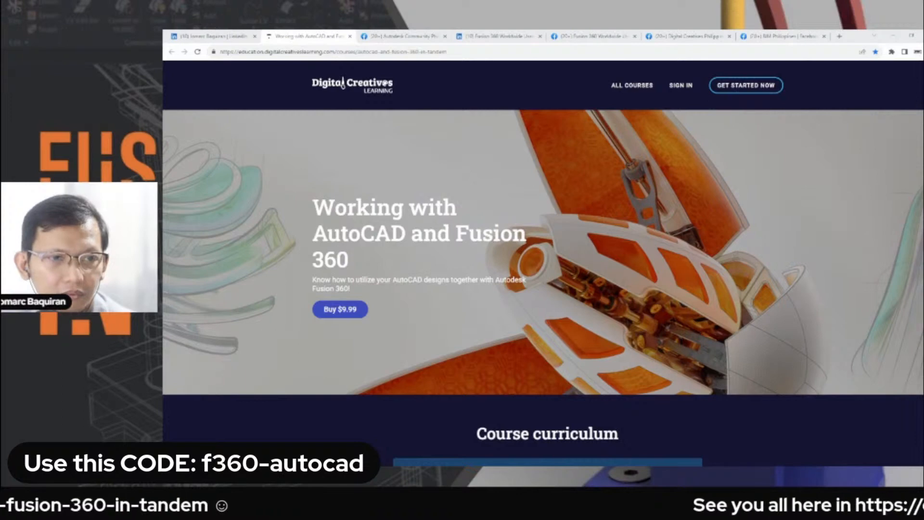
pyautogui.click(337, 309)
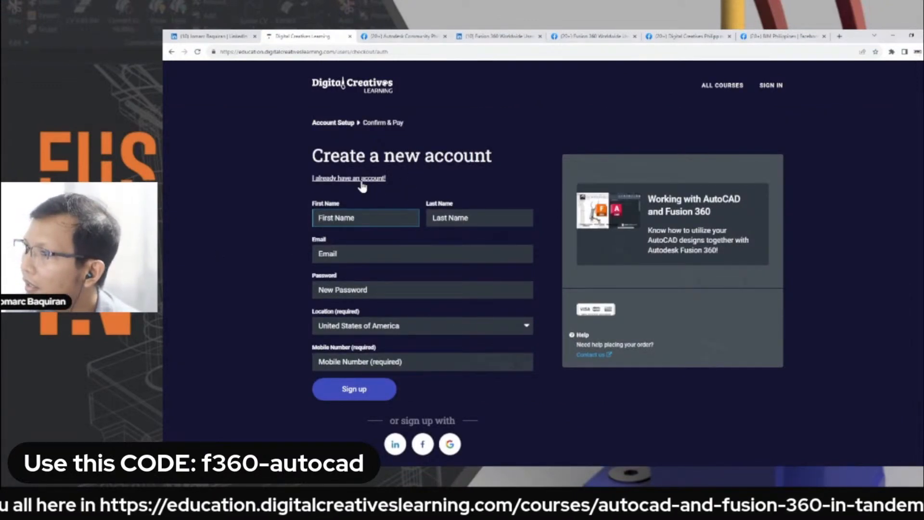
pyautogui.click(364, 179)
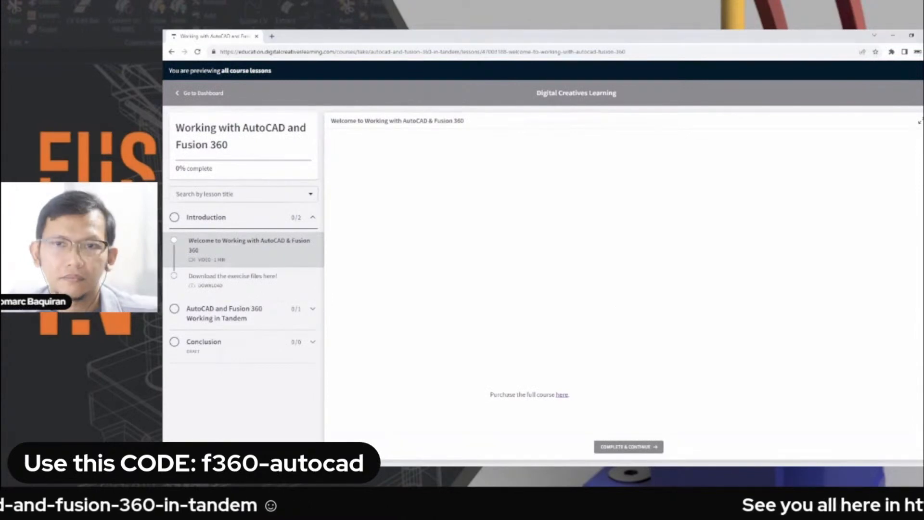
# Mute the course site and start the live stream in the "AutoCAD and Fusion 360 Working in Tandem" lesson.
pyautogui.click(260, 317)
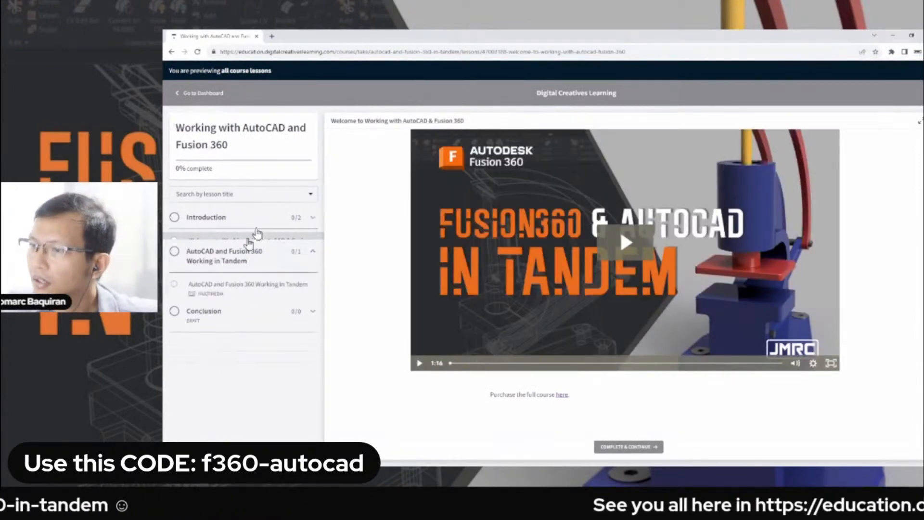
pyautogui.rightClick(208, 35)
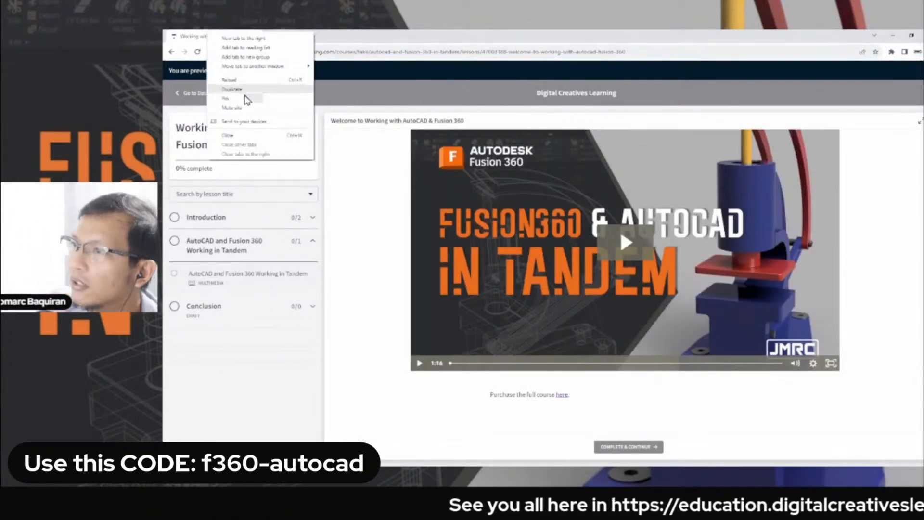
pyautogui.click(246, 109)
pyautogui.click(269, 281)
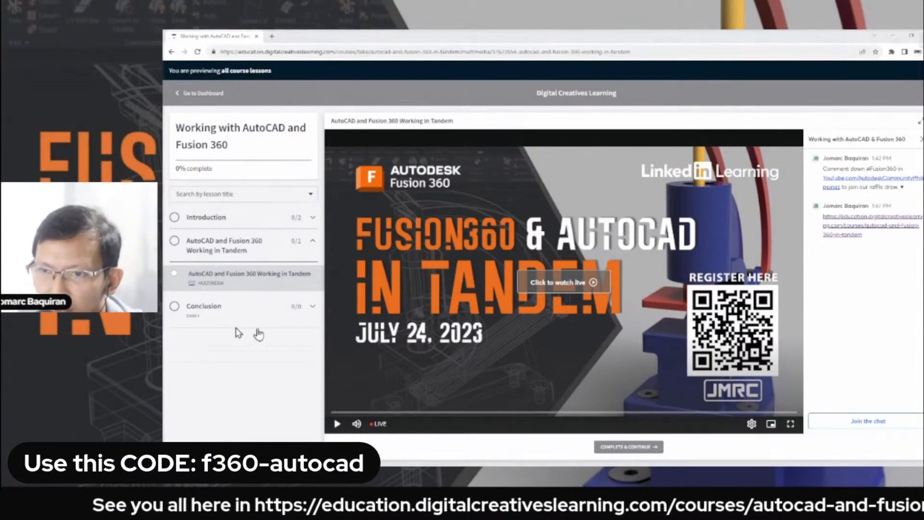
pyautogui.click(568, 283)
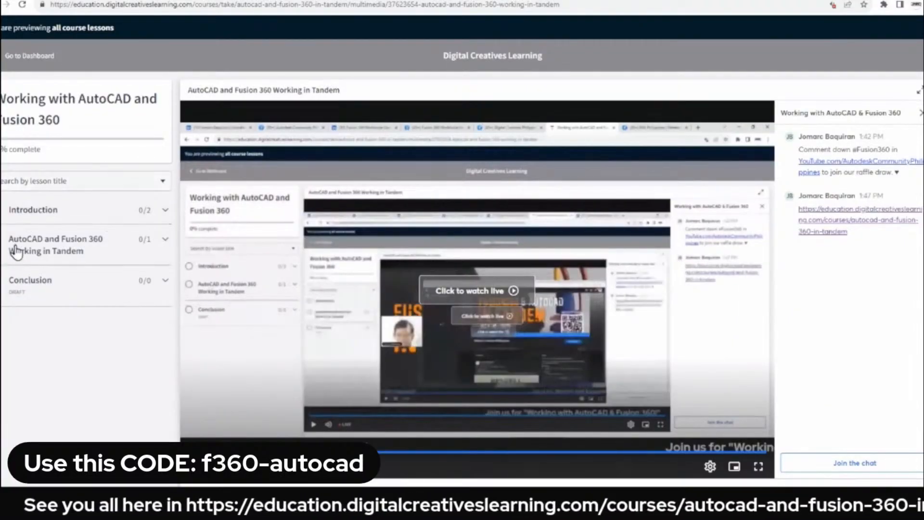
# Open the "Download the exercise files here!" lesson in the course's Introduction section.
pyautogui.click(109, 253)
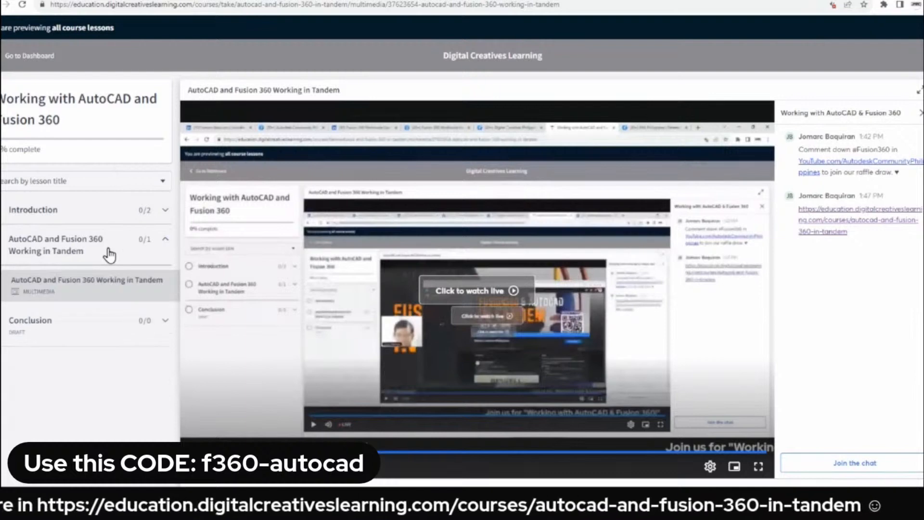
pyautogui.click(121, 211)
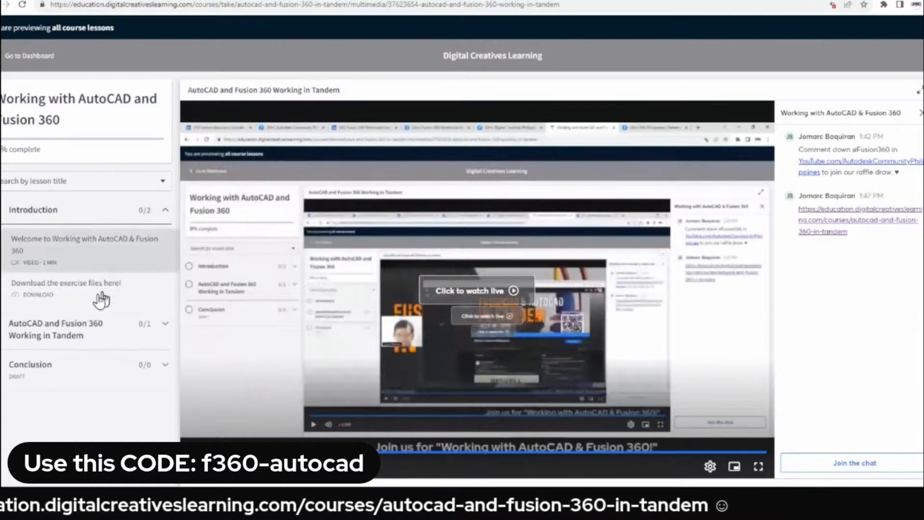
pyautogui.click(101, 298)
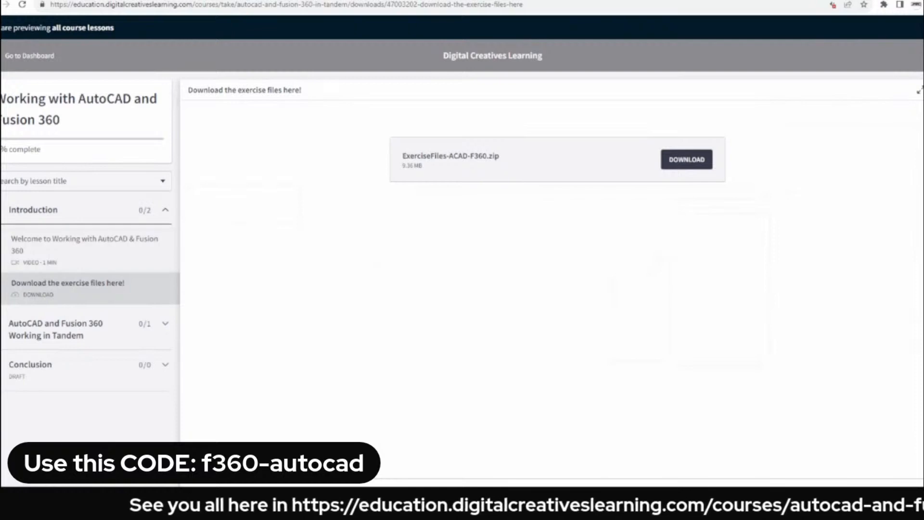
pyautogui.click(545, 5)
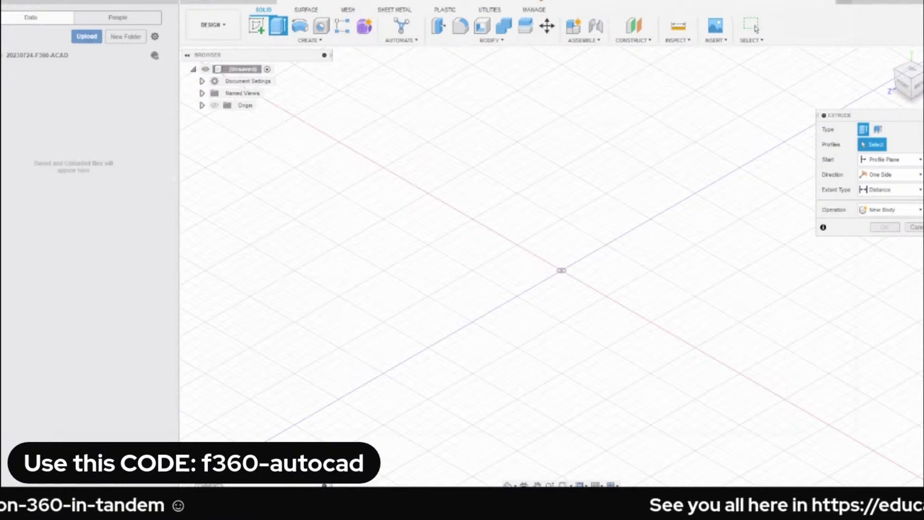
# View the project list, hide and reshow the data panel, and open the 20230724-F360-ACAD project in Fusion 360.
pyautogui.click(2, 55)
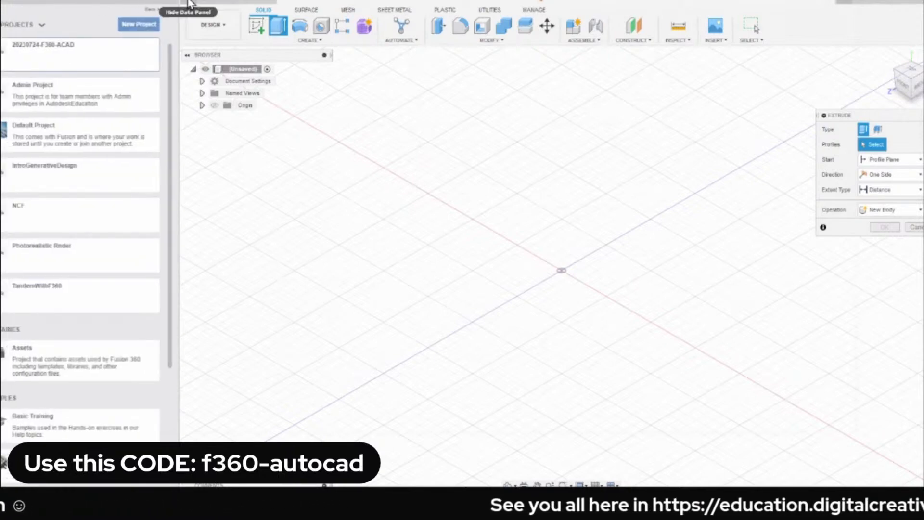
pyautogui.click(189, 4)
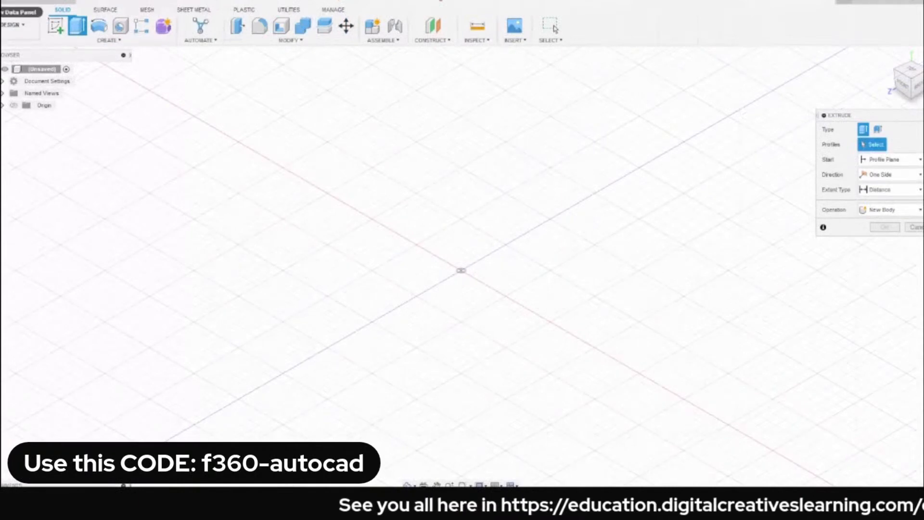
pyautogui.click(15, 12)
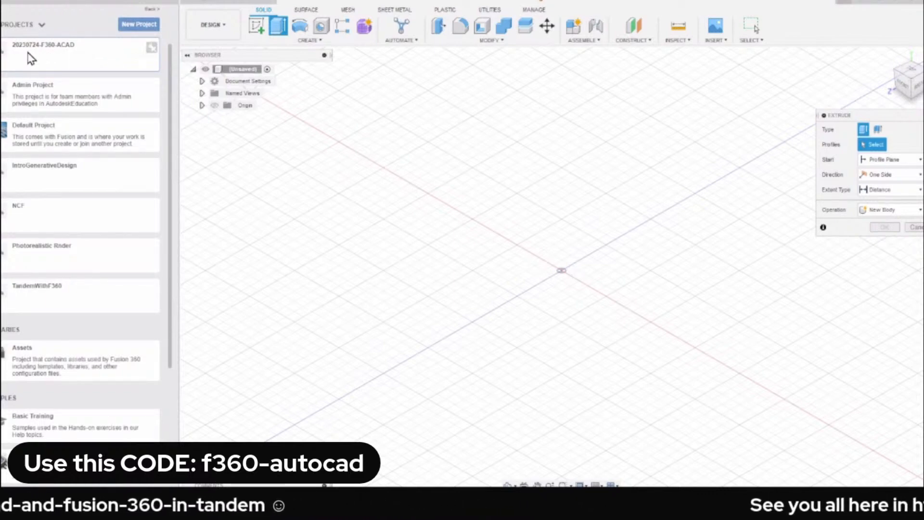
pyautogui.click(61, 57)
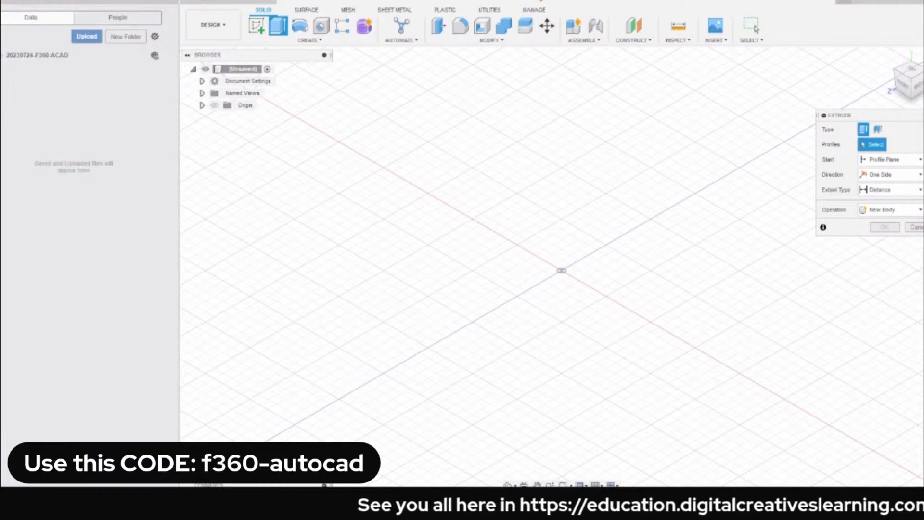
# Cancel the pending Extrude command and hide the data panel to enlarge the modelling area.
pyautogui.moveTo(529, 1); pyautogui.dragTo(0, 7)
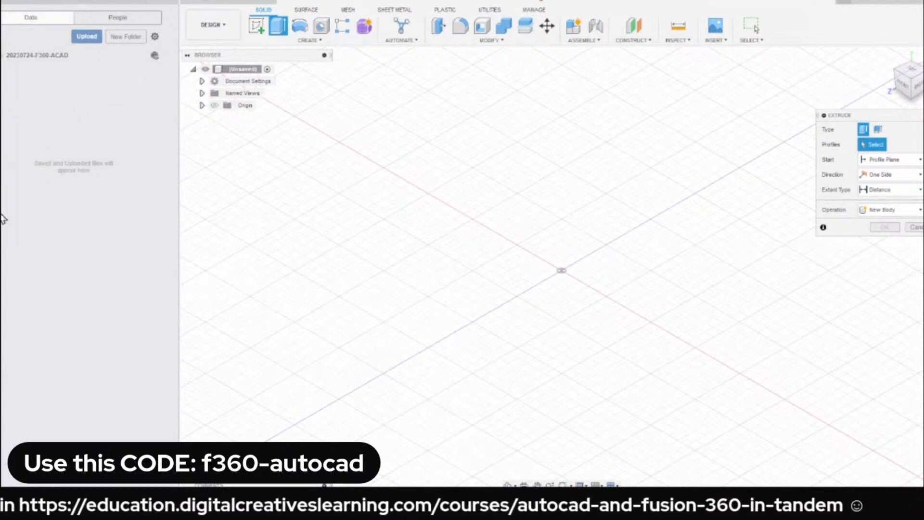
pyautogui.click(914, 227)
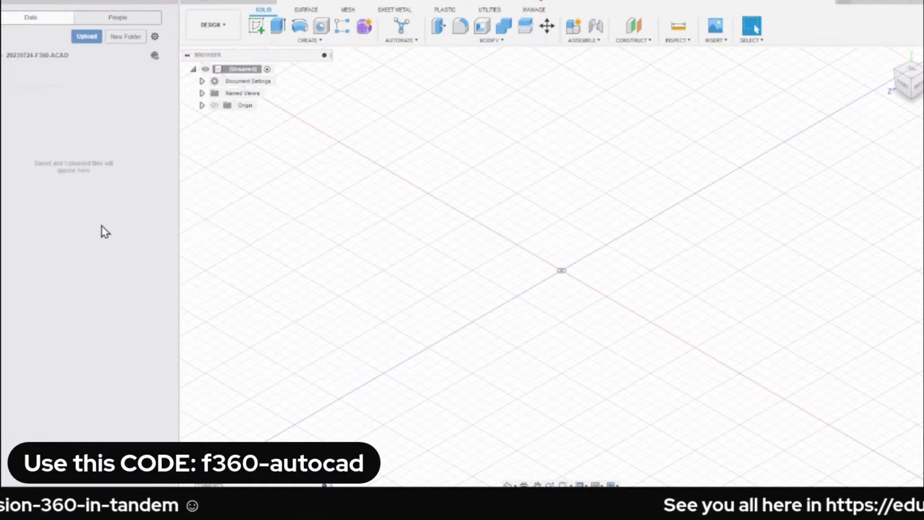
pyautogui.click(174, 3)
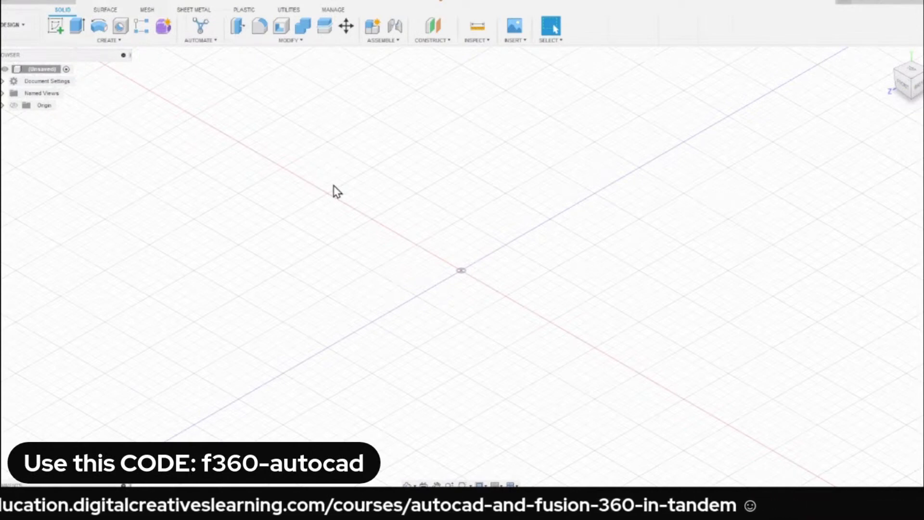
# Sketch a two-point rectangle about 152 mm by 100 mm around the origin on the horizontal plane.
pyautogui.press('r')
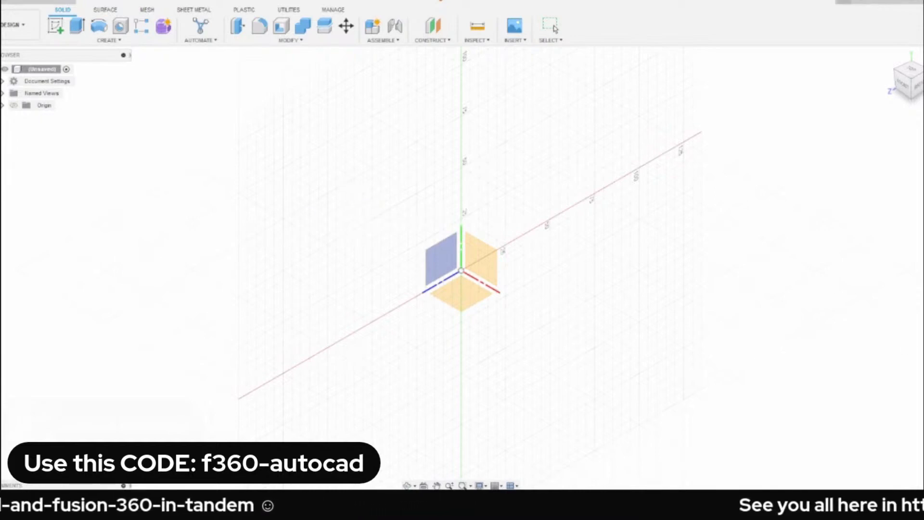
pyautogui.click(3, 93)
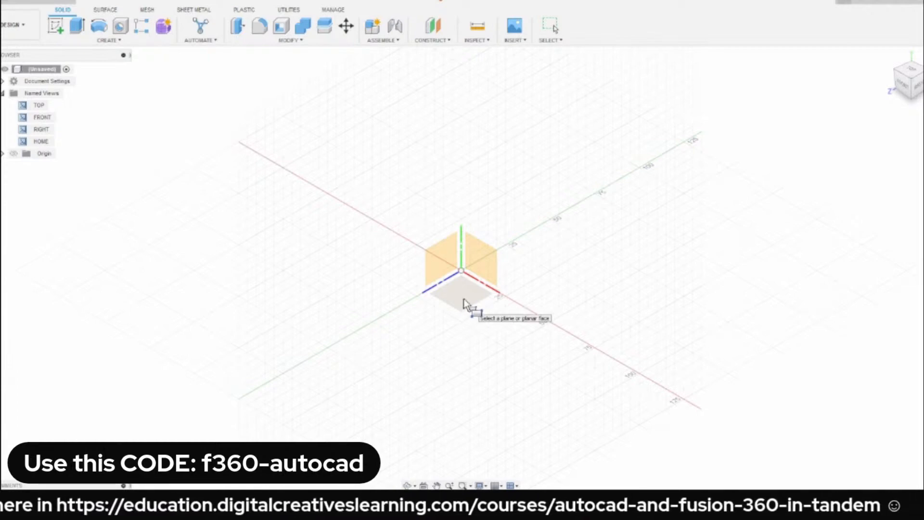
pyautogui.click(463, 301)
pyautogui.press('r')
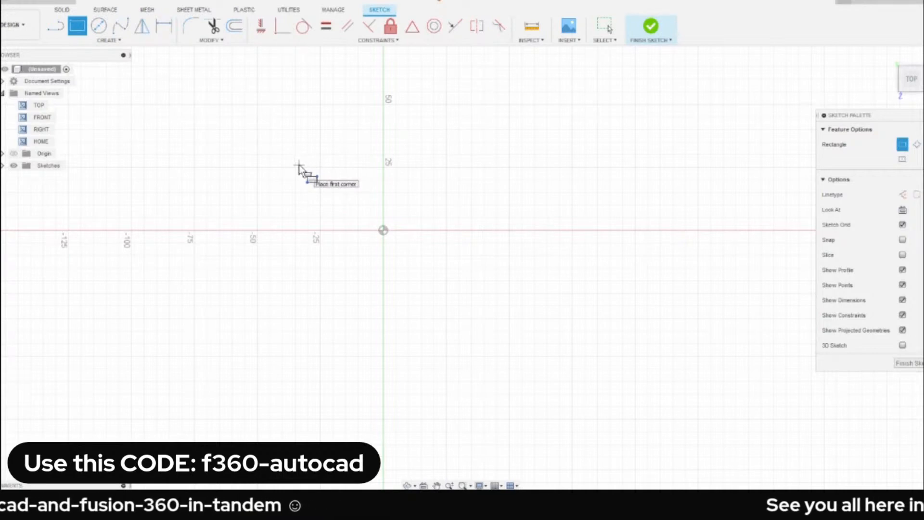
pyautogui.click(261, 150)
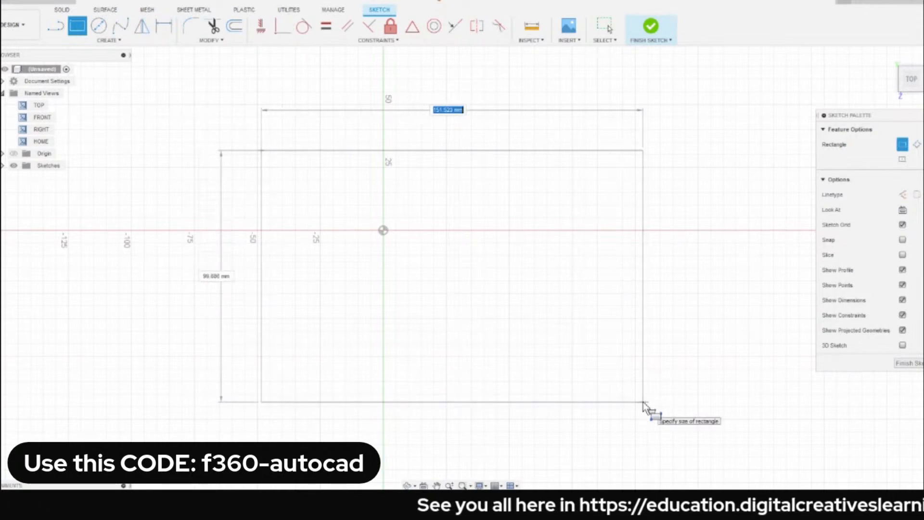
pyautogui.click(642, 402)
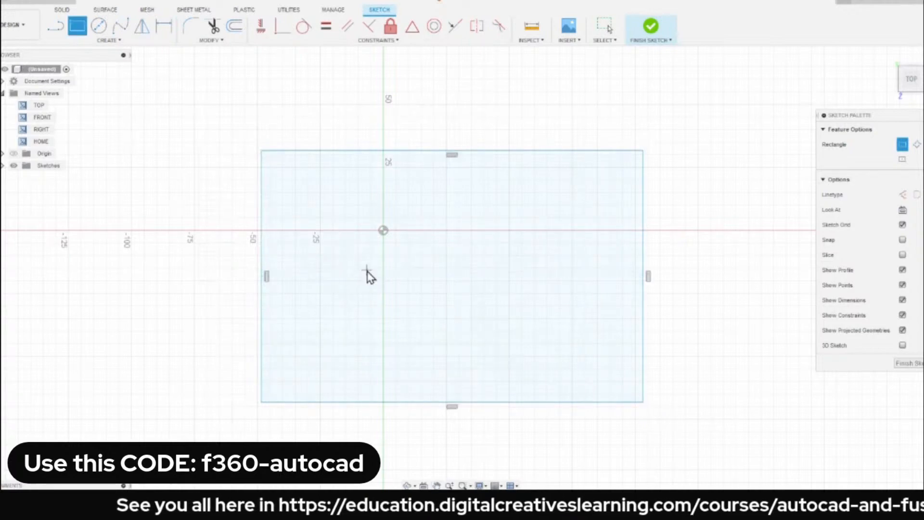
pyautogui.press('Escape')
pyautogui.moveTo(395, 122); pyautogui.dragTo(338, 114, button='middle')
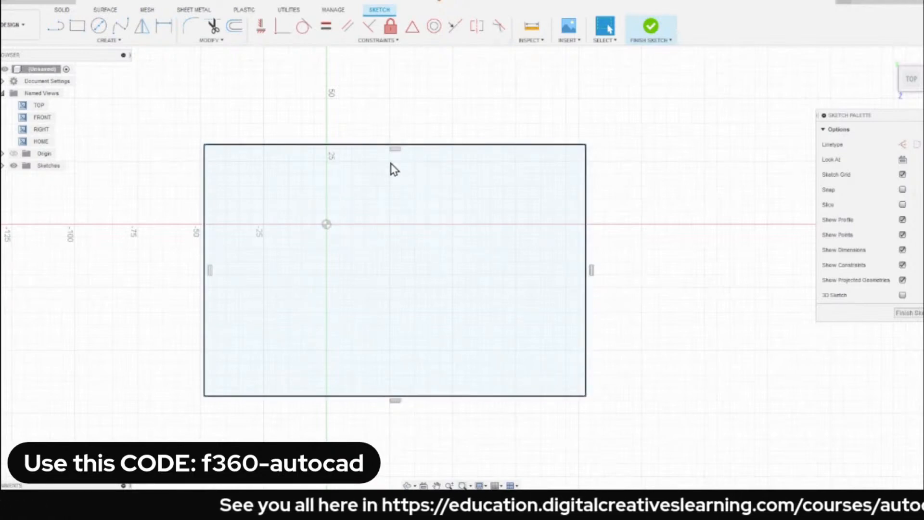
# Trim the upper edge of the sketched rectangle and undo the trim.
pyautogui.press('t')
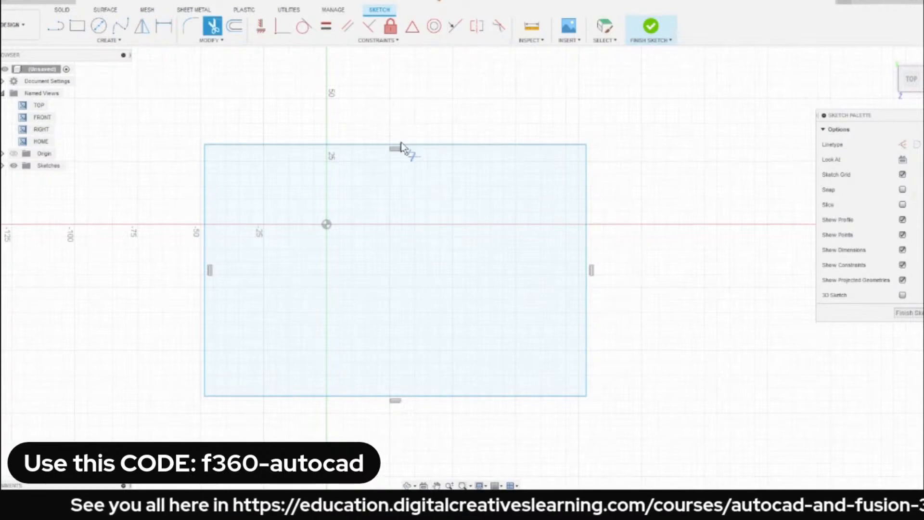
pyautogui.click(435, 145)
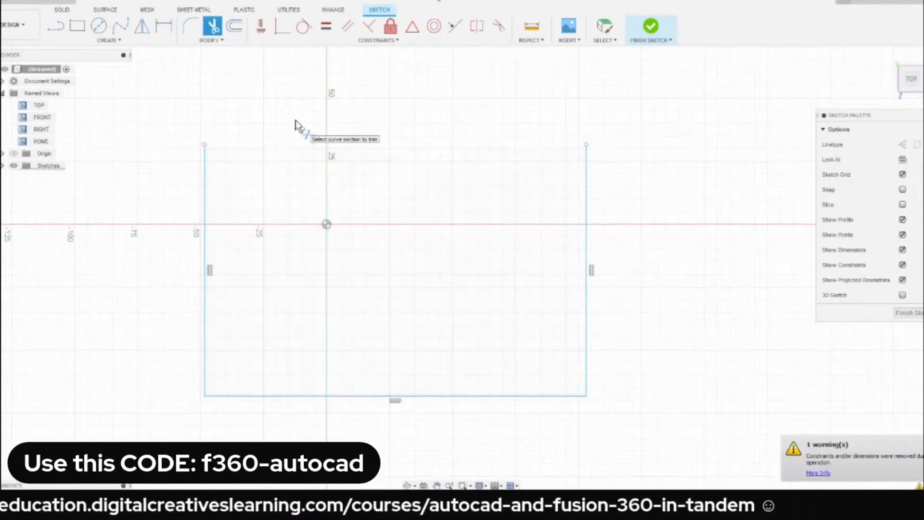
pyautogui.press('Escape')
pyautogui.hotkey('ctrl', 'z')
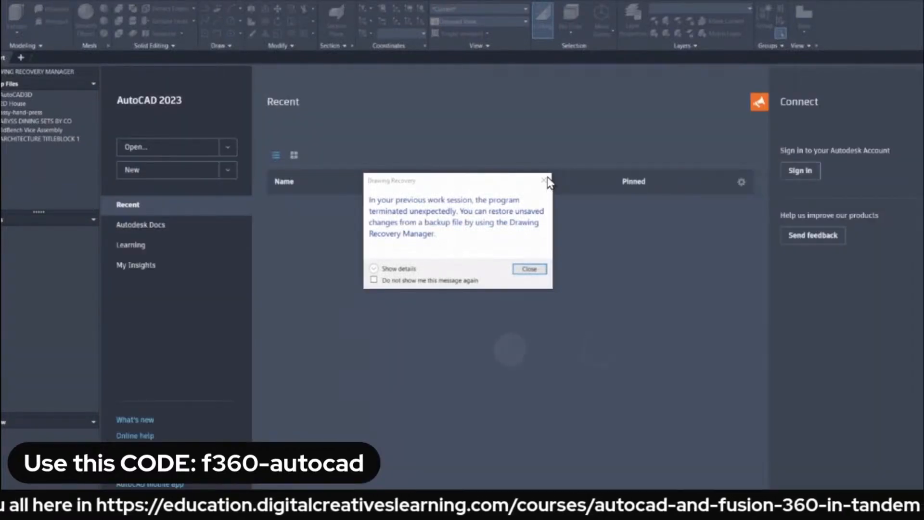
# Dismiss the Drawing Recovery message in AutoCAD 2023.
pyautogui.click(544, 182)
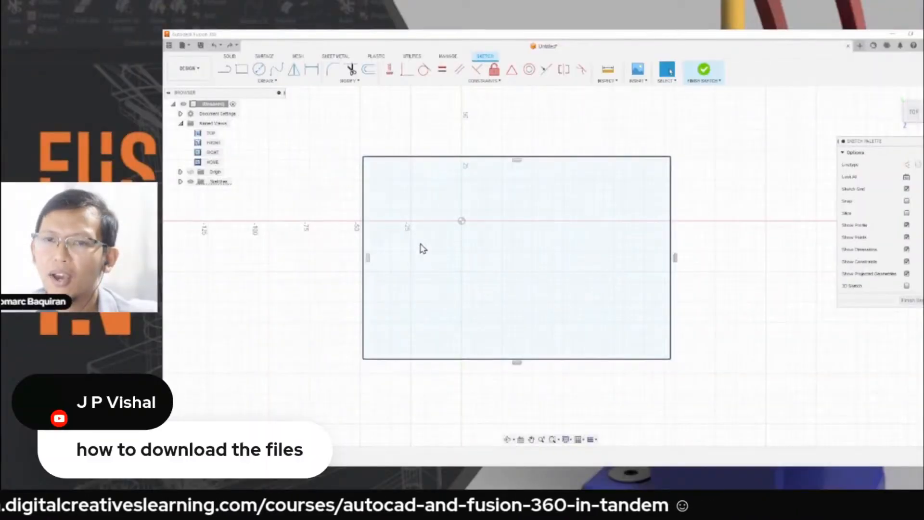
# Return to the isometric home view in Fusion 360 and finish the rectangle sketch.
pyautogui.moveTo(901, 99)
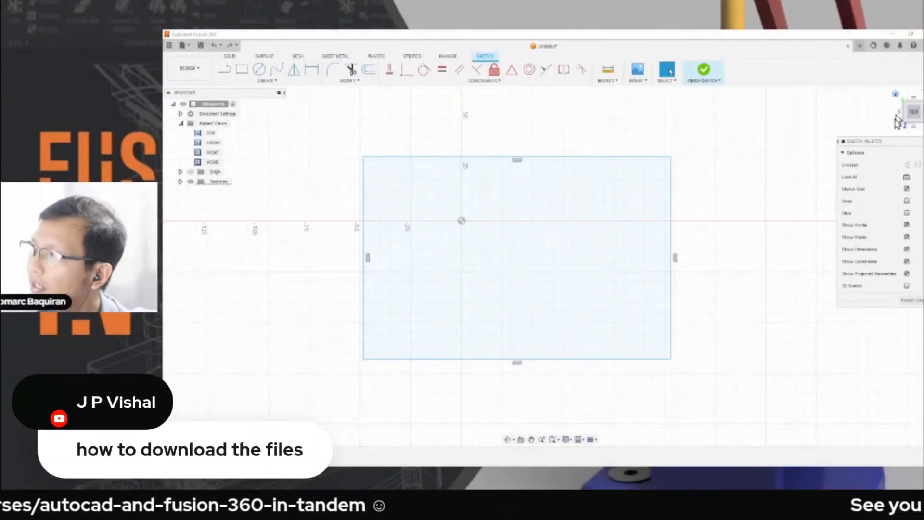
pyautogui.click(895, 95)
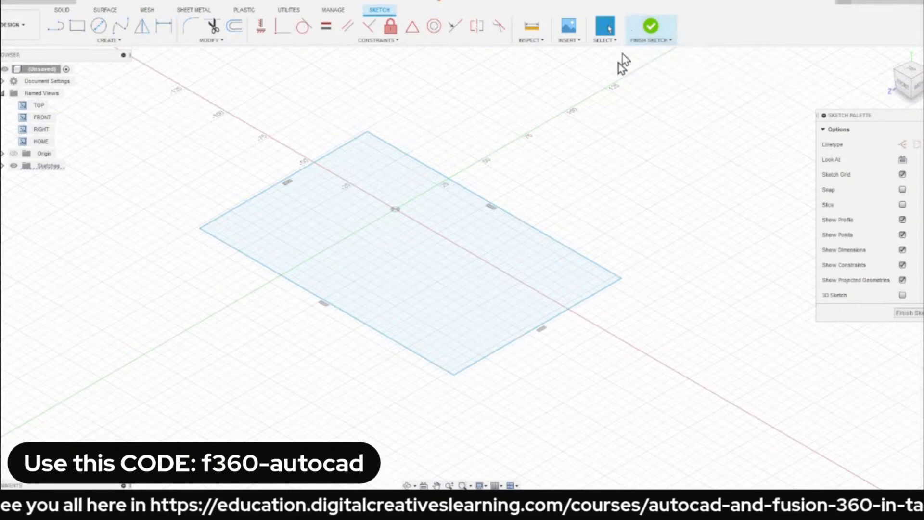
pyautogui.click(652, 37)
pyautogui.moveTo(565, 143); pyautogui.dragTo(584, 145, button='middle')
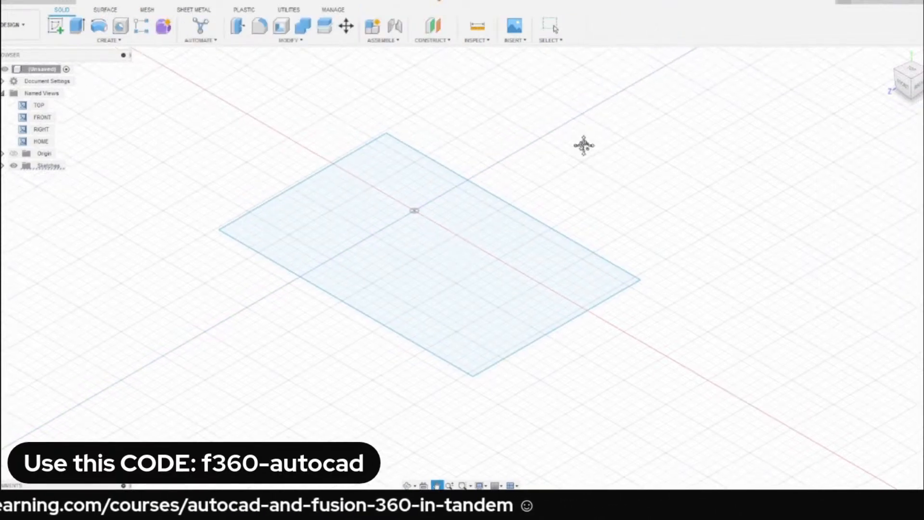
pyautogui.scroll(-1, 627, 118)
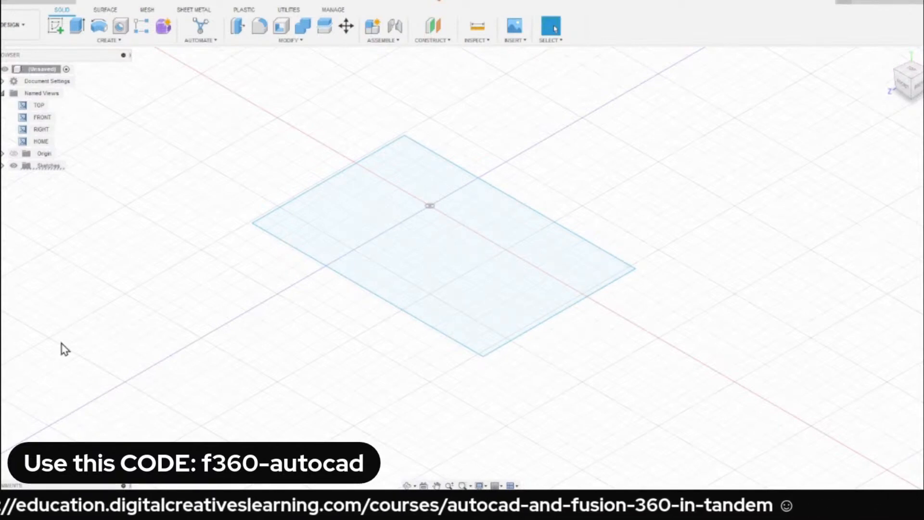
# Expand the Sketches folder in the model tree, select Sketch1 and toggle its visibility.
pyautogui.click(2, 166)
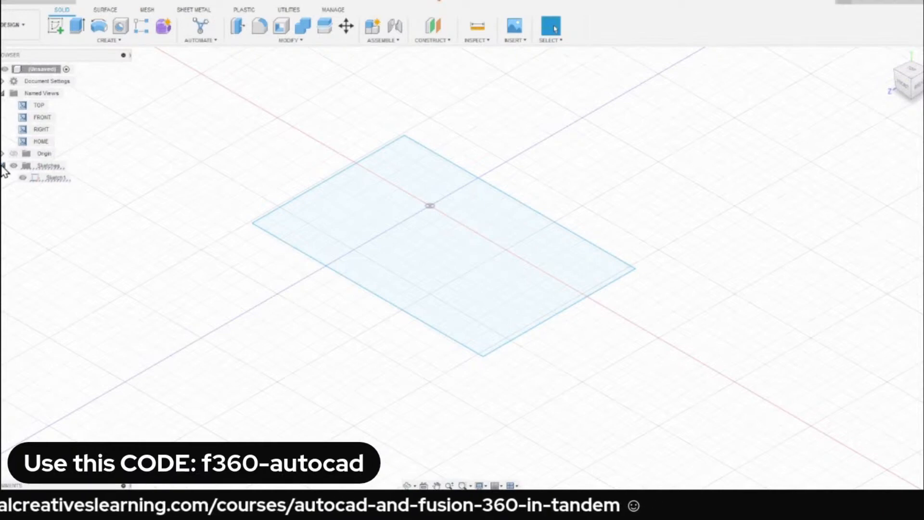
pyautogui.click(60, 179)
pyautogui.click(57, 222)
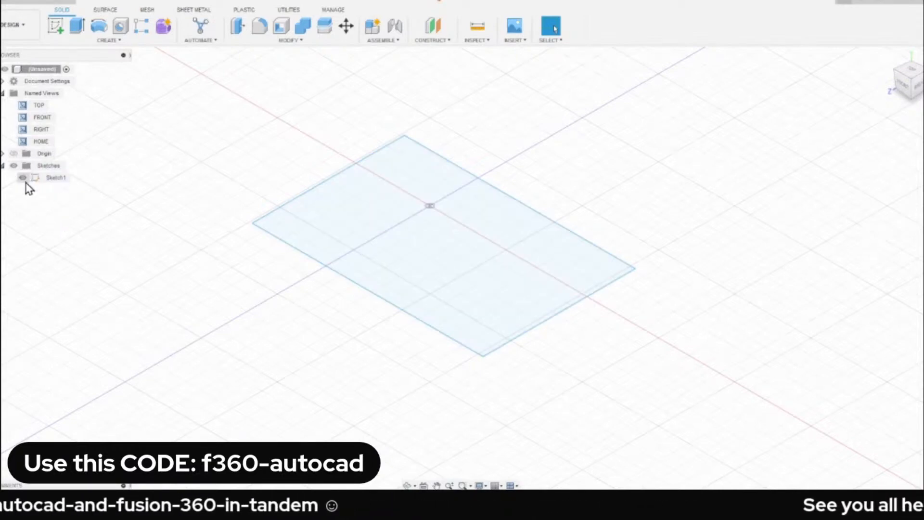
pyautogui.click(23, 181)
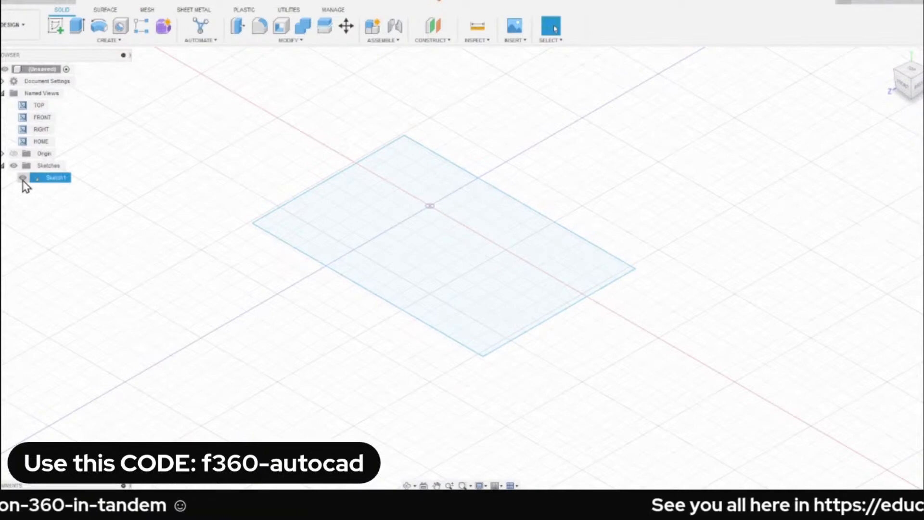
# Hide Sketch1 and show it again.
pyautogui.click(23, 177)
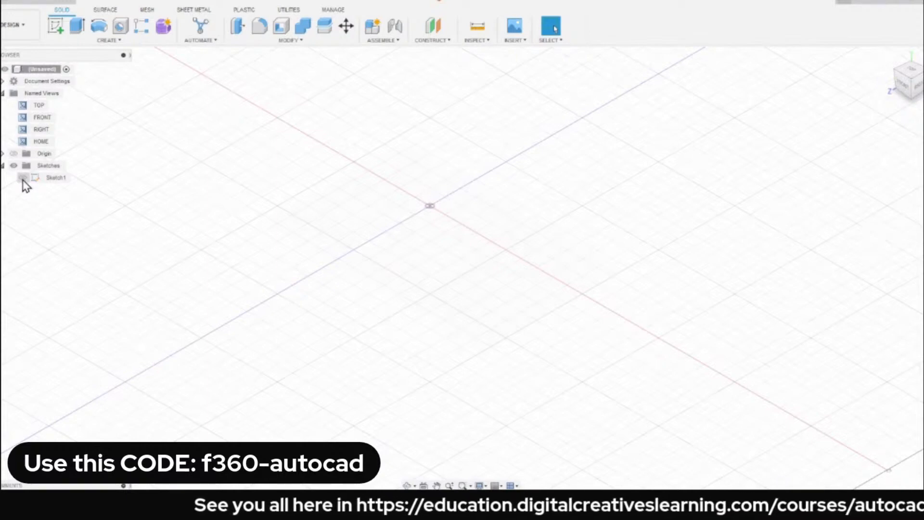
pyautogui.click(22, 178)
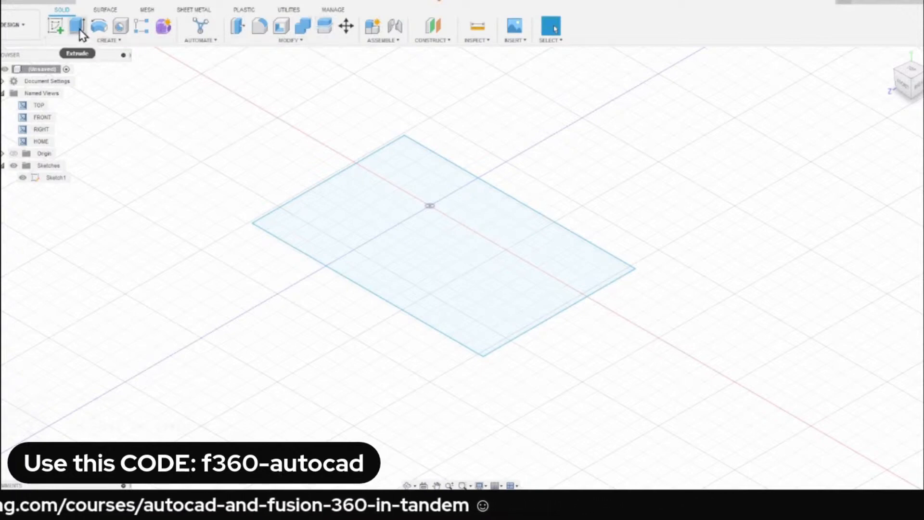
# Extrude the rectangle profile 80 mm to one side as a new body.
pyautogui.click(110, 11)
pyautogui.click(64, 11)
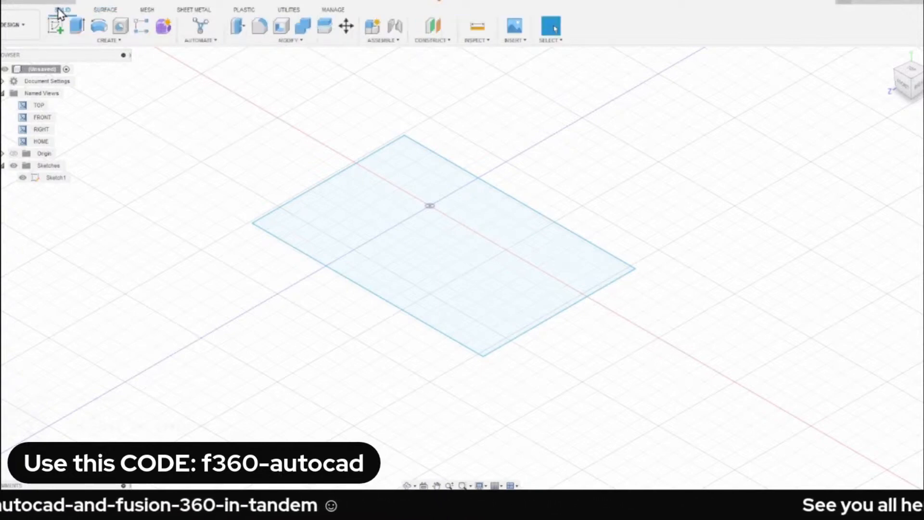
pyautogui.click(76, 28)
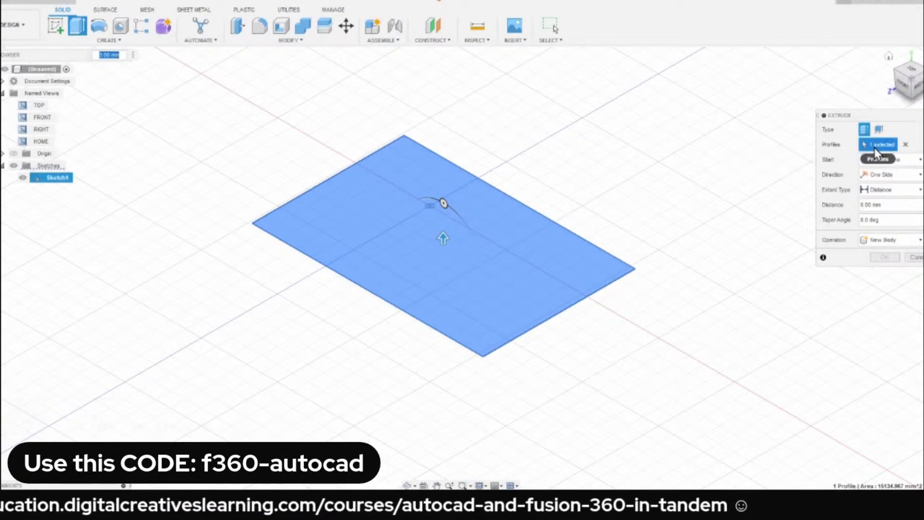
pyautogui.click(905, 151)
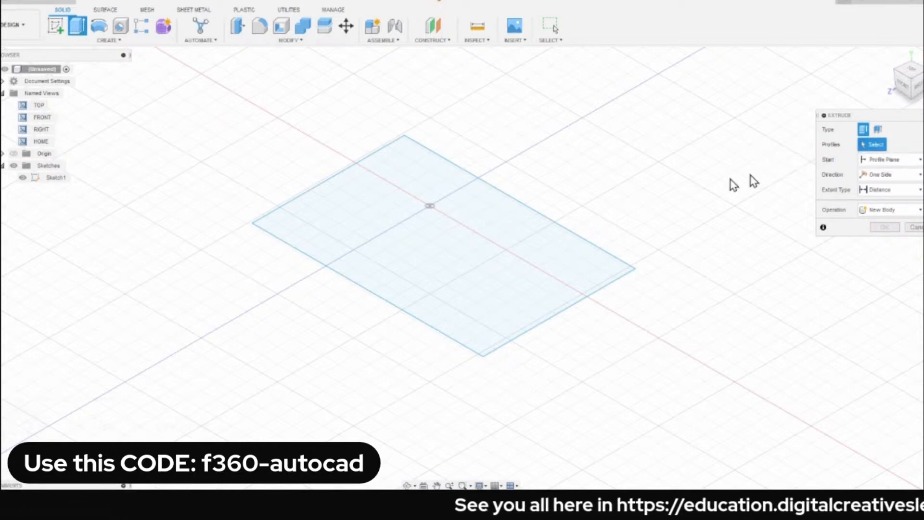
pyautogui.click(436, 238)
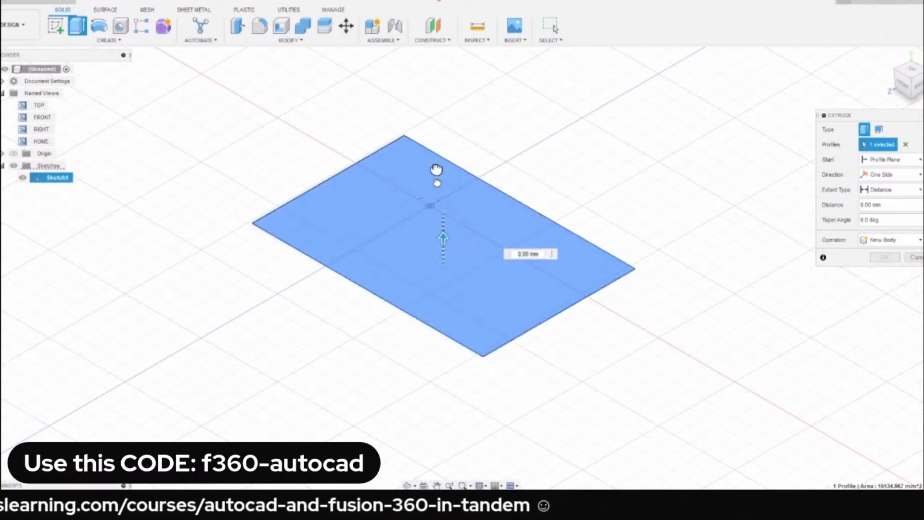
pyautogui.moveTo(436, 169); pyautogui.dragTo(440, 97)
pyautogui.moveTo(237, 186); pyautogui.dragTo(216, 233, button='middle')
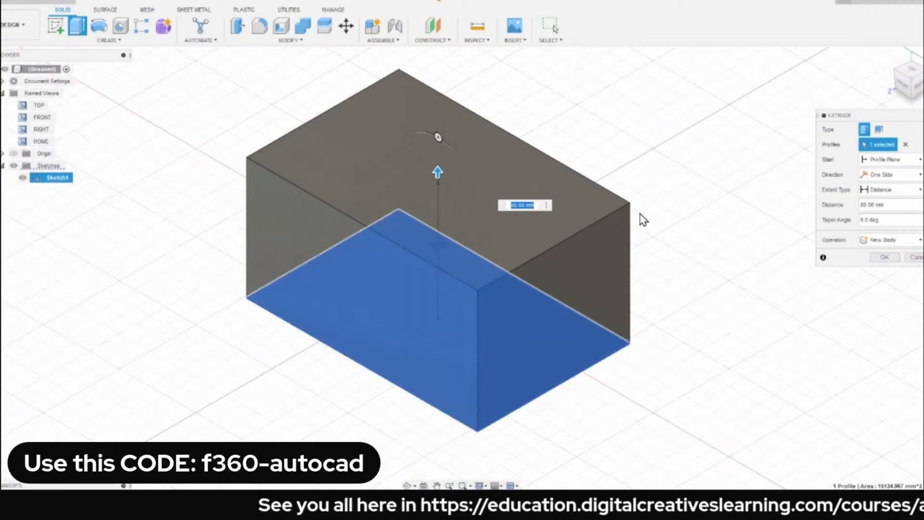
pyautogui.click(885, 257)
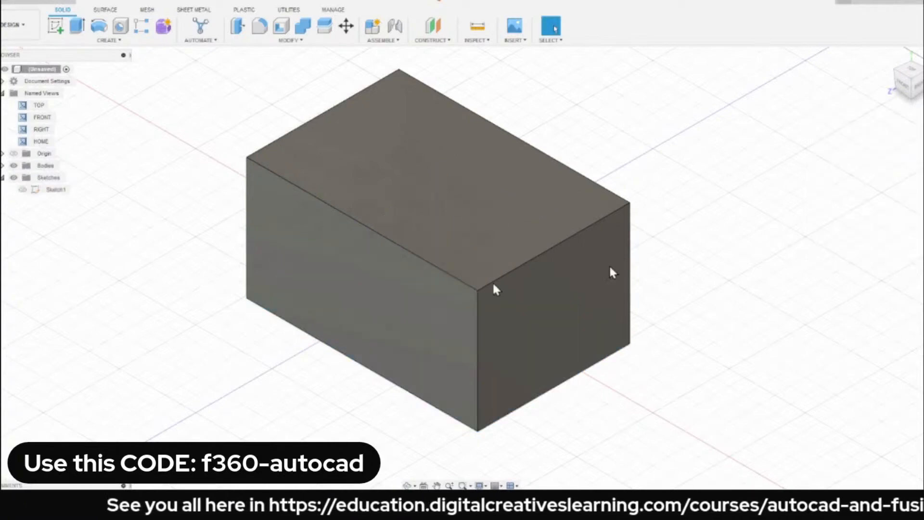
# Pan and orbit around the extruded box to inspect it from other angles, and return to the home view.
pyautogui.moveTo(197, 247); pyautogui.dragTo(248, 238, button='middle')
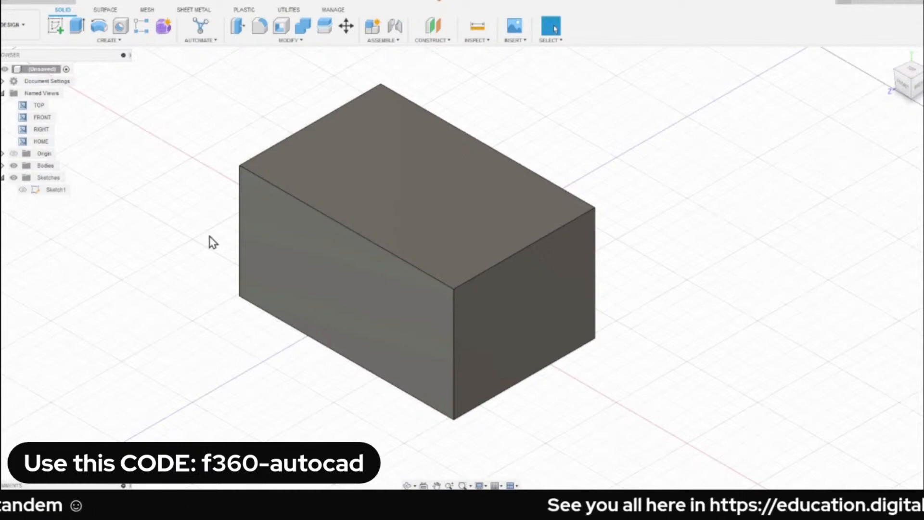
pyautogui.moveTo(172, 242); pyautogui.dragTo(223, 259, button='middle')
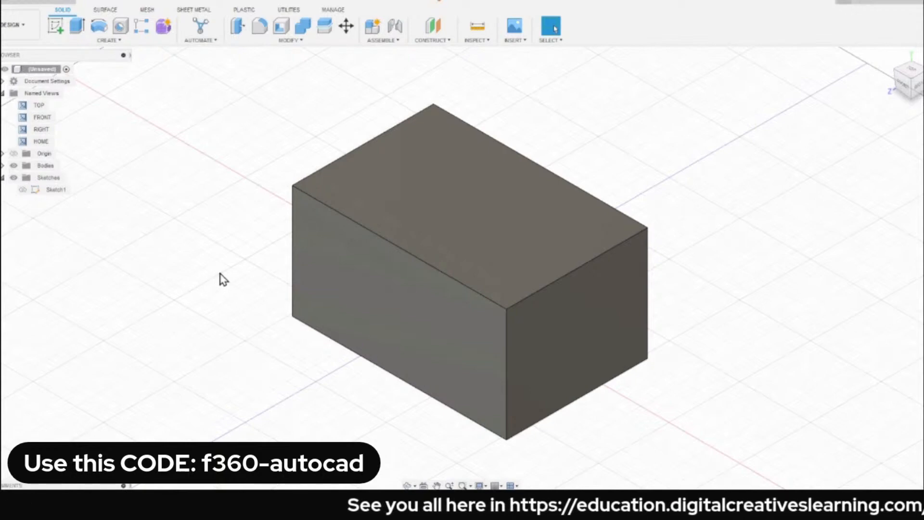
pyautogui.keyDown('shift'); pyautogui.moveTo(223, 279); pyautogui.dragTo(564, 240, button='middle'); pyautogui.keyUp('shift')
pyautogui.moveTo(622, 235); pyautogui.dragTo(630, 268)
pyautogui.press('Escape')
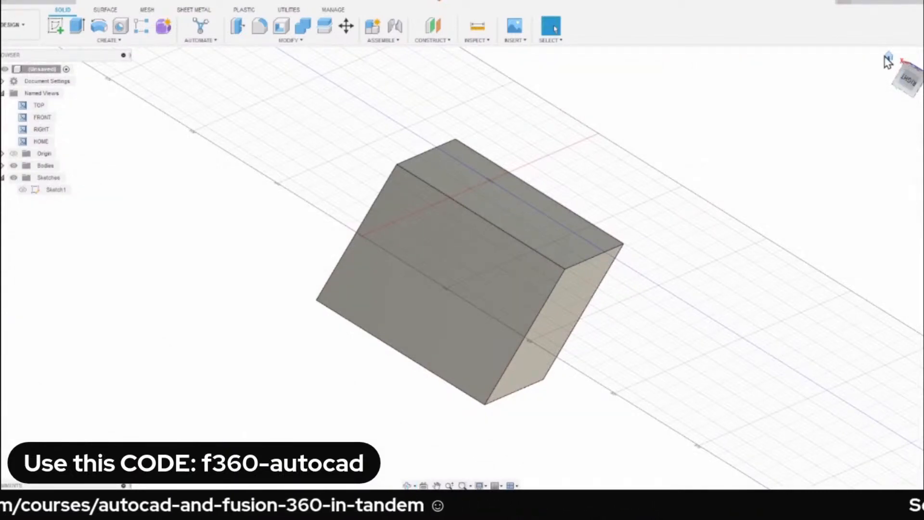
pyautogui.click(889, 57)
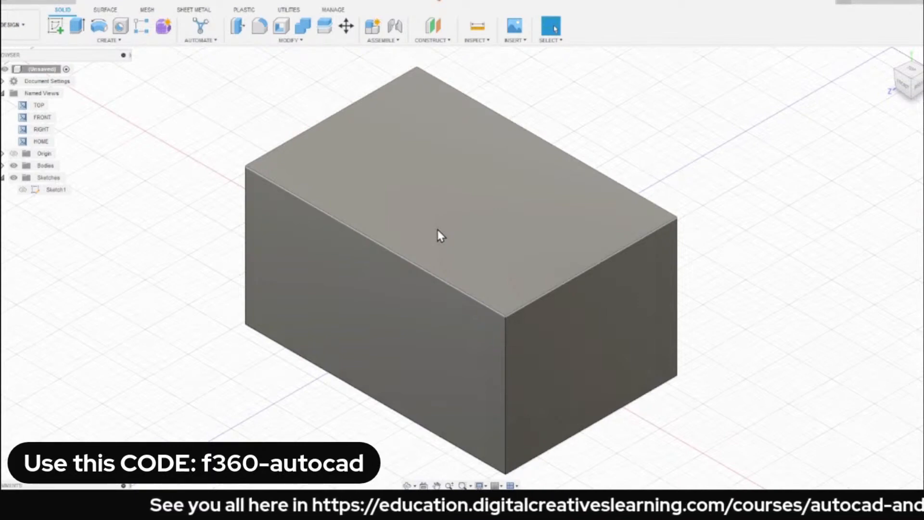
# Zoom out and in on the box, pan it, and fit it to the view again.
pyautogui.scroll(-10, 438, 230)
pyautogui.scroll(-5, 437, 229)
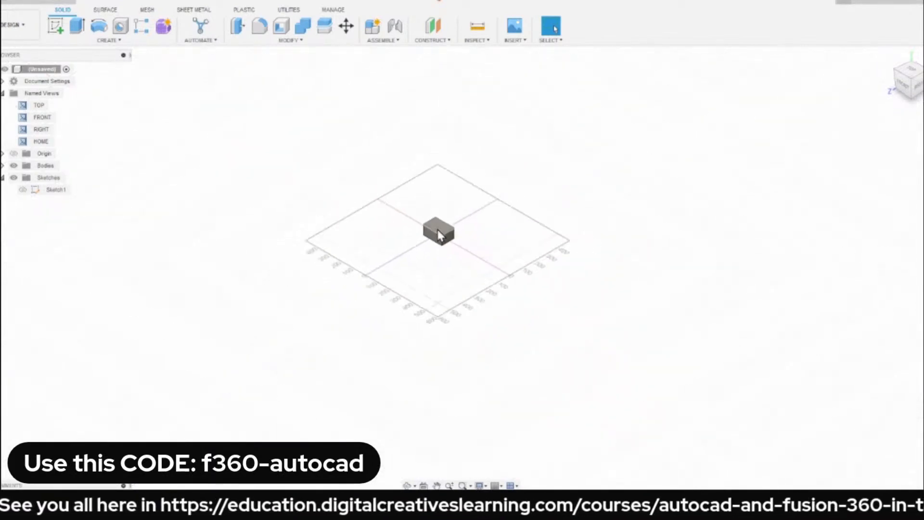
pyautogui.scroll(-5, 437, 229)
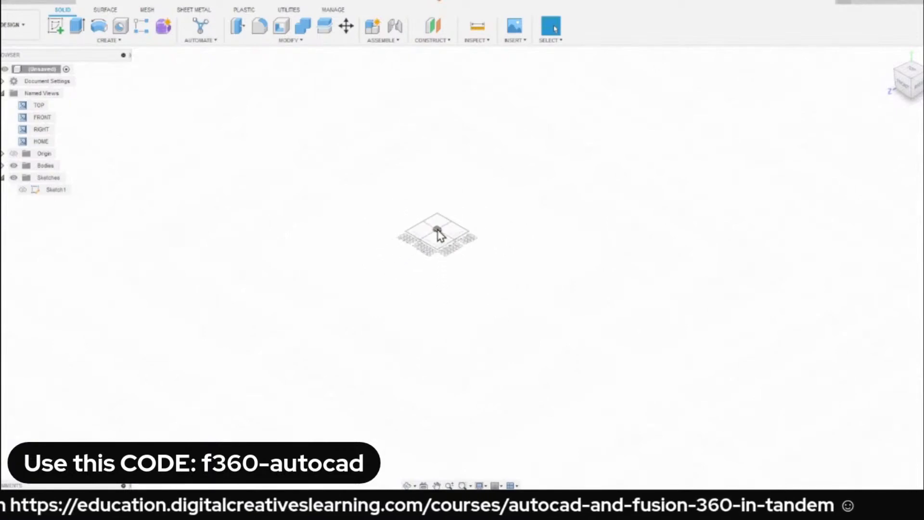
pyautogui.scroll(15, 433, 211)
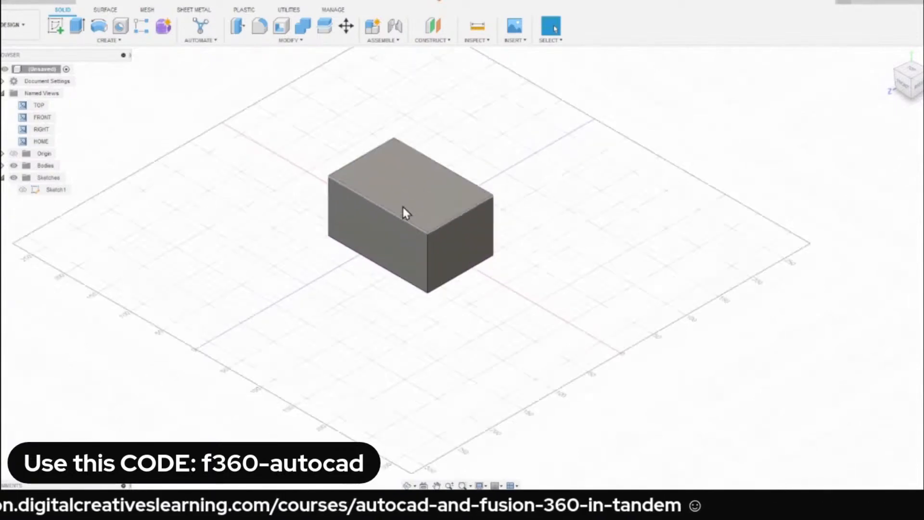
pyautogui.scroll(-15, 414, 223)
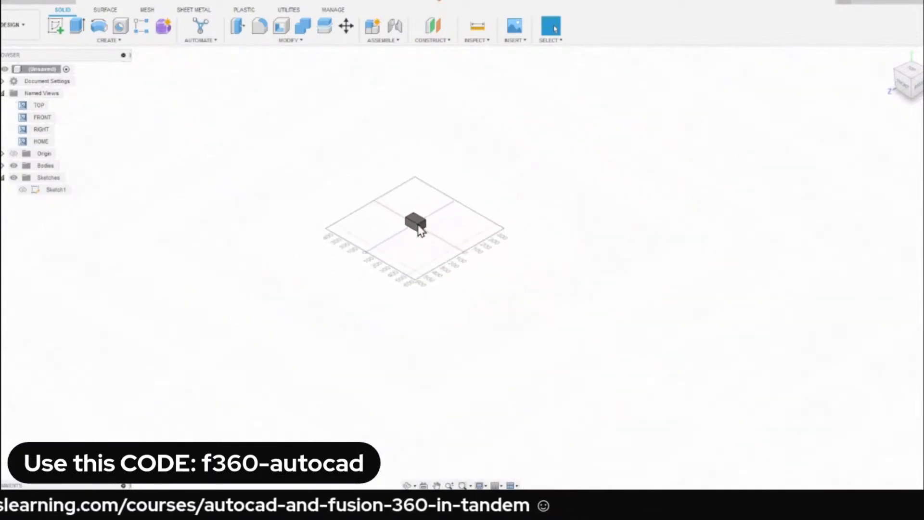
pyautogui.moveTo(431, 244); pyautogui.dragTo(457, 272, button='middle')
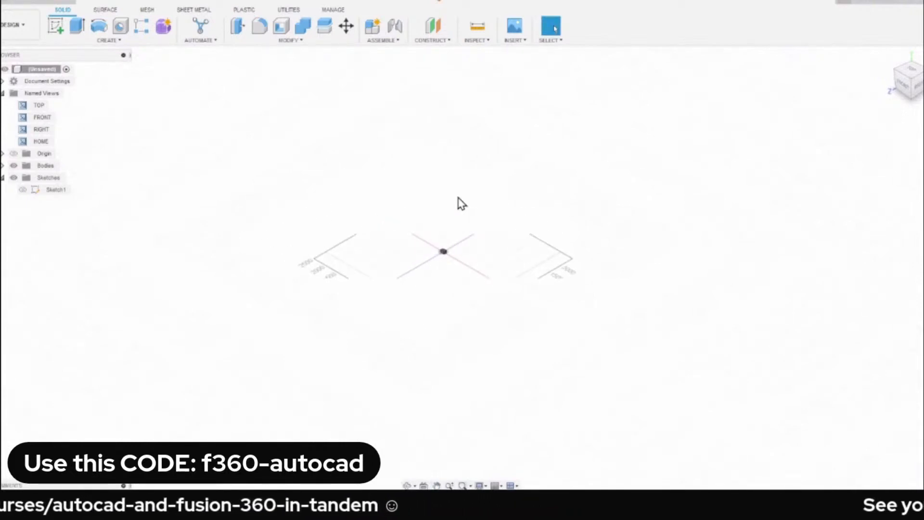
pyautogui.middleClick(430, 205)
pyautogui.middleClick(430, 206)
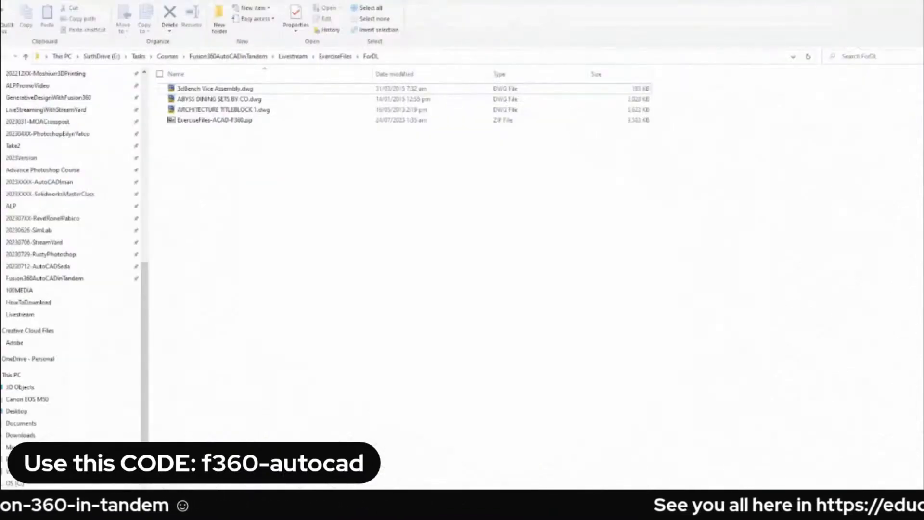
# Open ARCHITECTURE TITLEBLOCK 1.dwg from the ForDL folder in AutoCAD, dismiss the AEC objects notice and examine the floor plans.
pyautogui.keyDown('ctrl'); pyautogui.scroll(1, 290, 198); pyautogui.keyUp('ctrl')
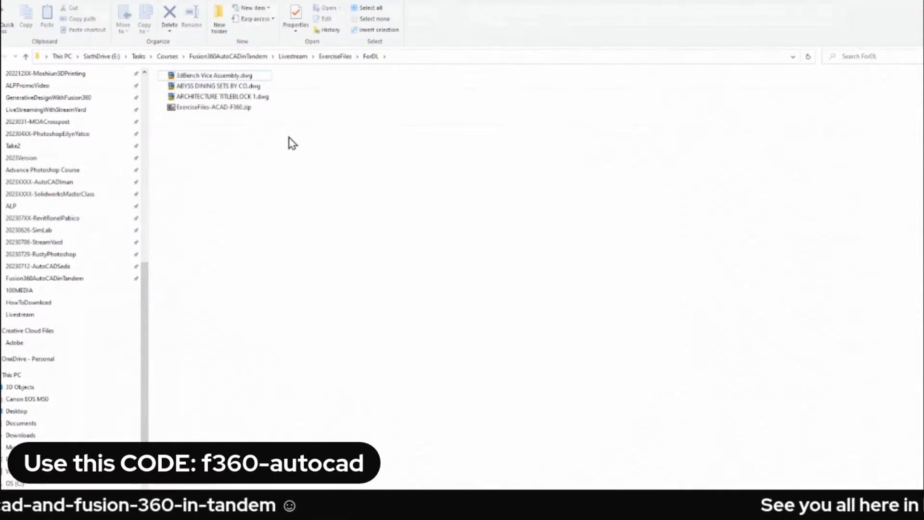
pyautogui.click(227, 97)
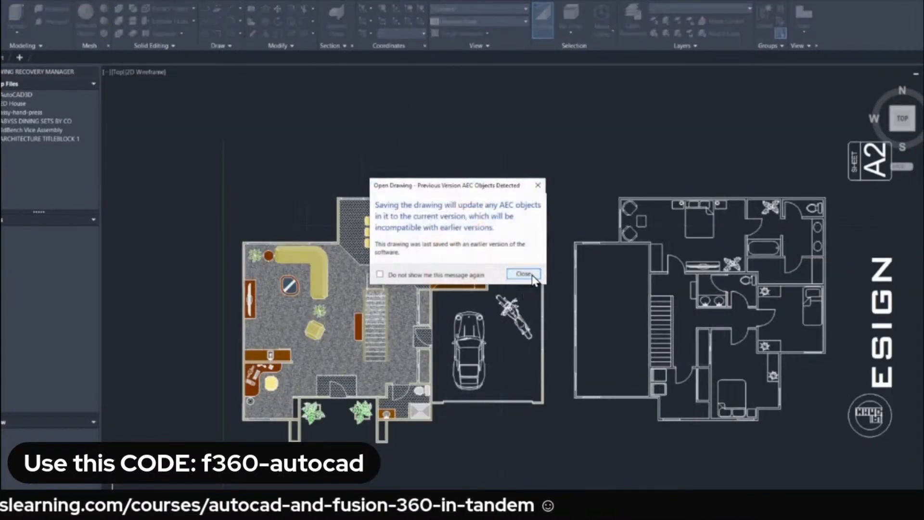
pyautogui.click(522, 272)
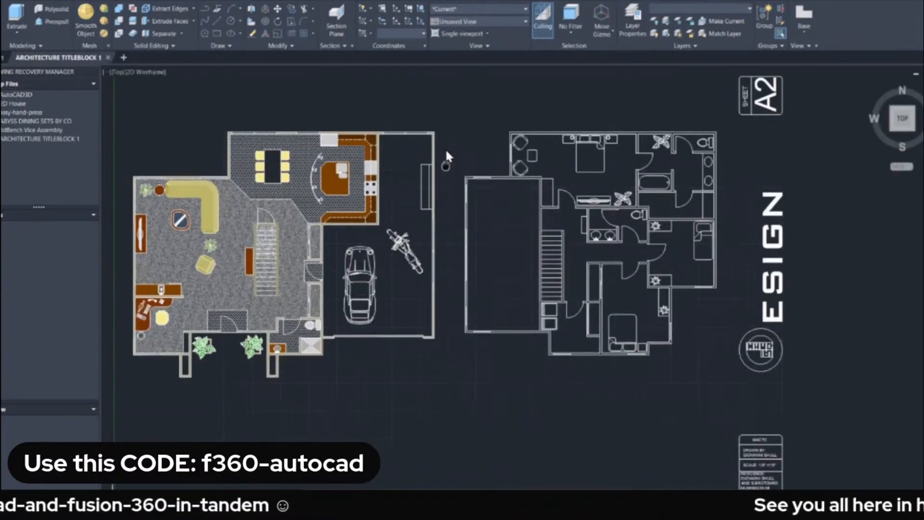
pyautogui.moveTo(446, 148); pyautogui.dragTo(509, 192, button='middle')
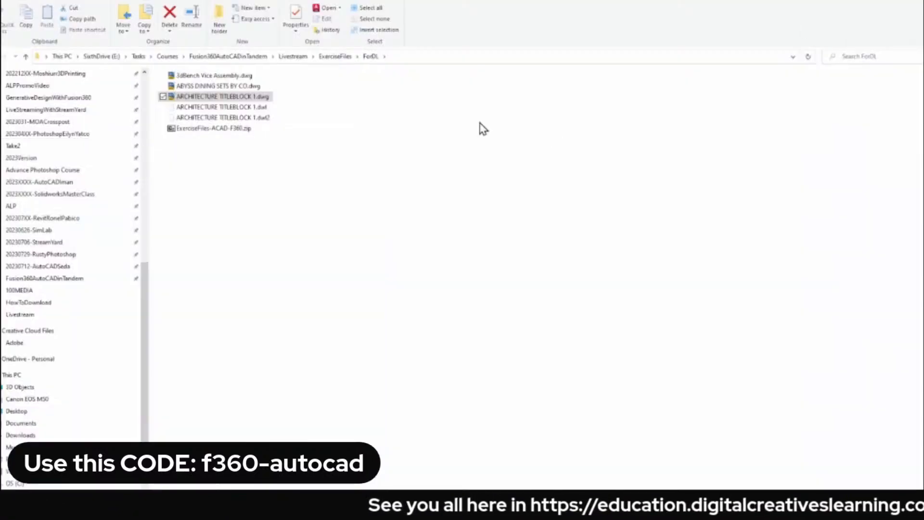
# In File Explorer, copy the path of the ForDL folder that holds ARCHITECTURE TITLEBLOCK 1.dwg.
pyautogui.click(233, 97)
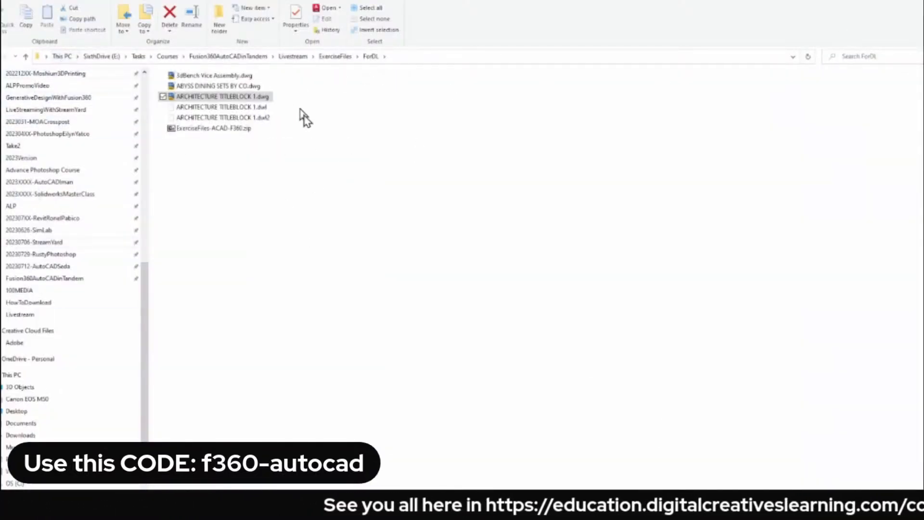
pyautogui.click(428, 57)
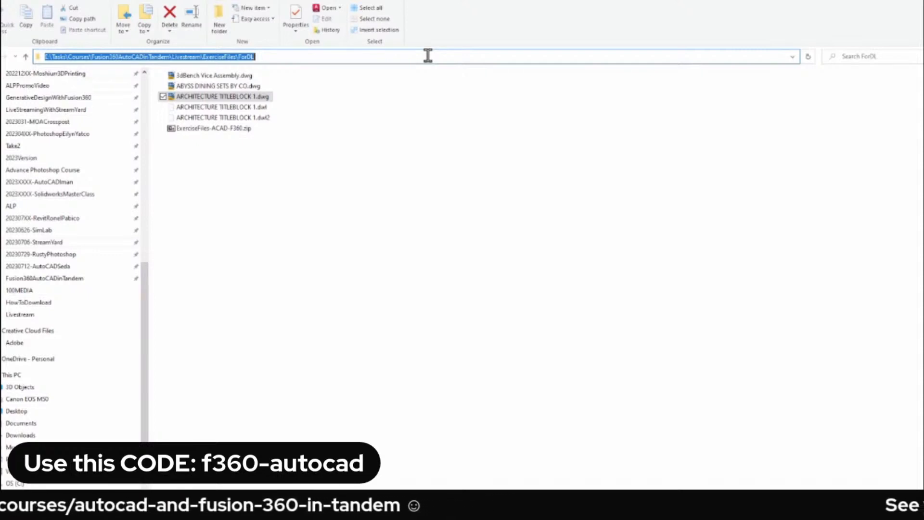
pyautogui.click(305, 139)
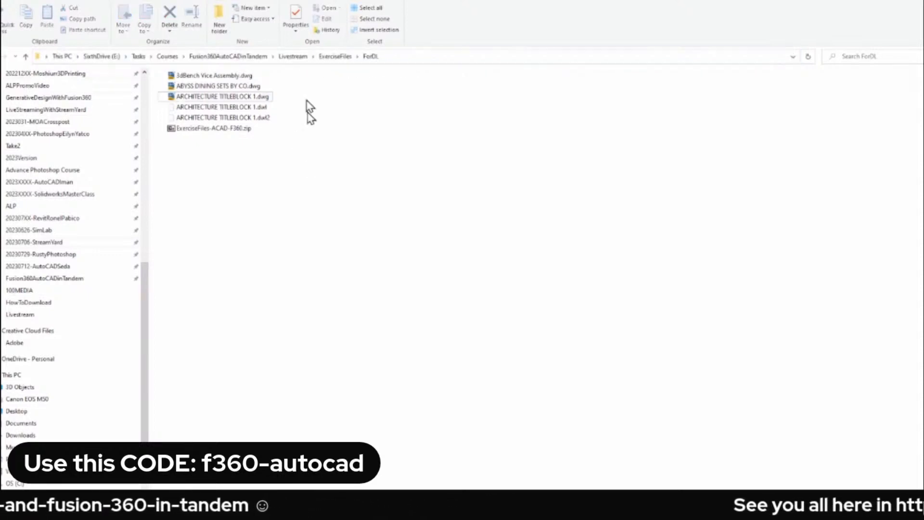
pyautogui.click(404, 57)
pyautogui.hotkey('ctrl', 'c')
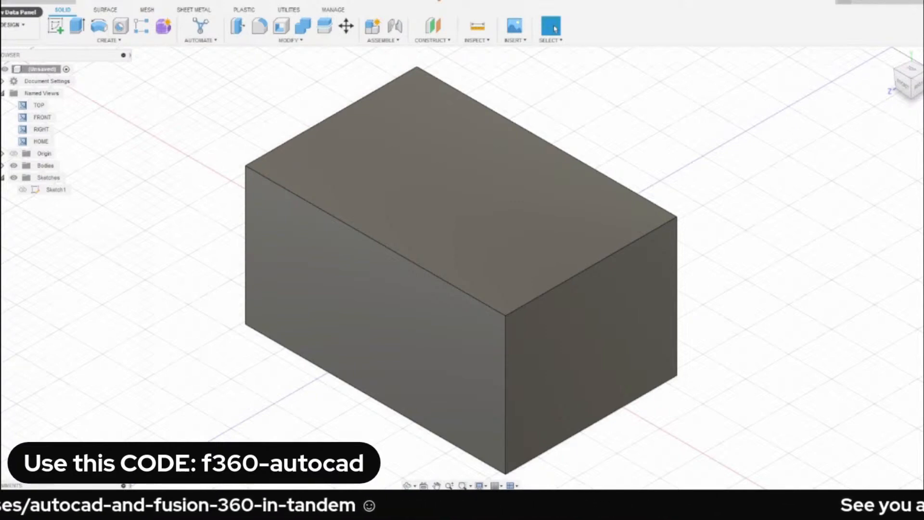
# In Fusion 360, start a file upload, go to the copied ForDL path and choose ARCHITECTURE TITLEBLOCK 1.dwg.
pyautogui.click(8, 5)
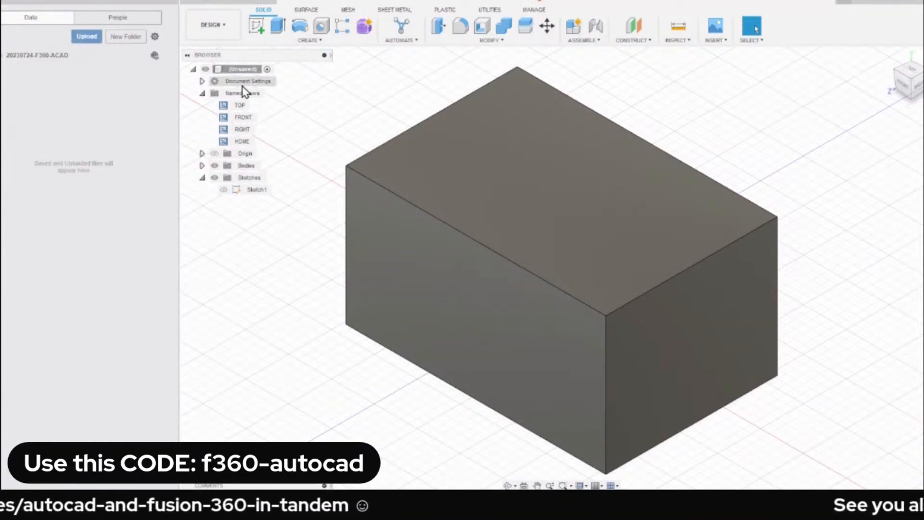
pyautogui.click(87, 38)
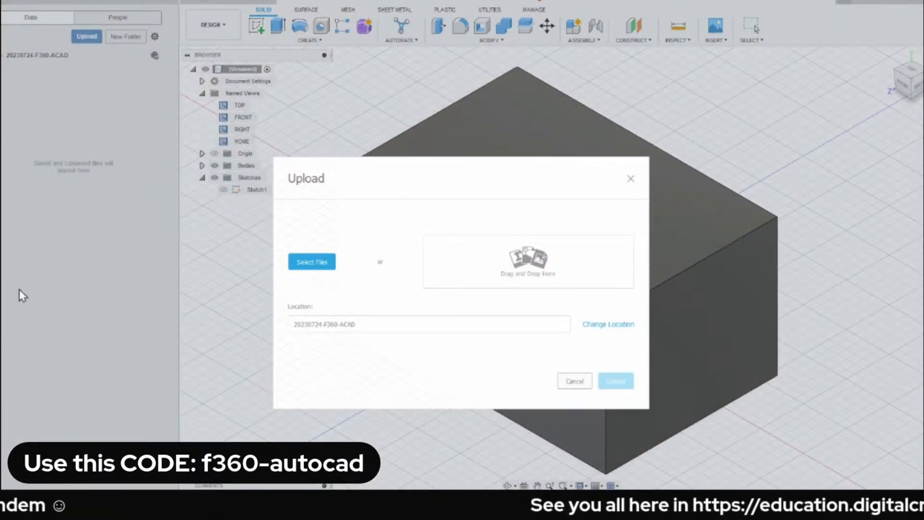
pyautogui.click(310, 265)
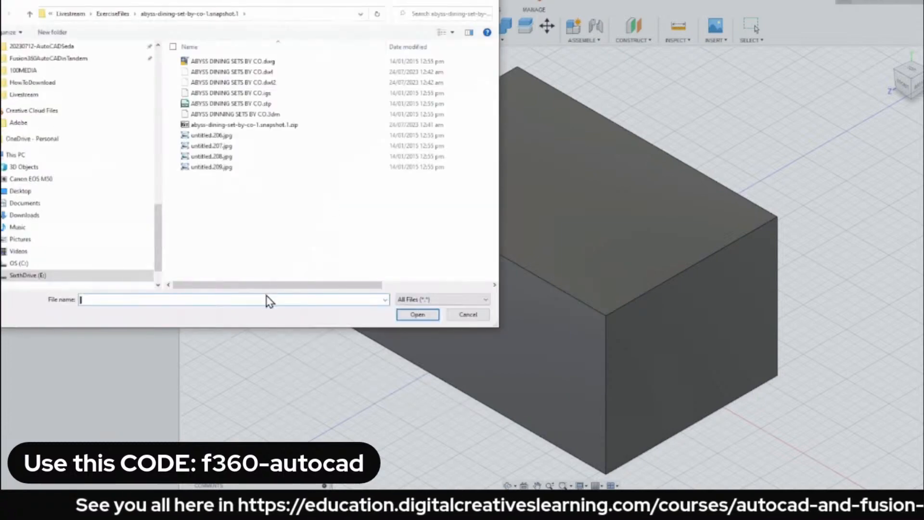
pyautogui.hotkey('ctrl', 'v')
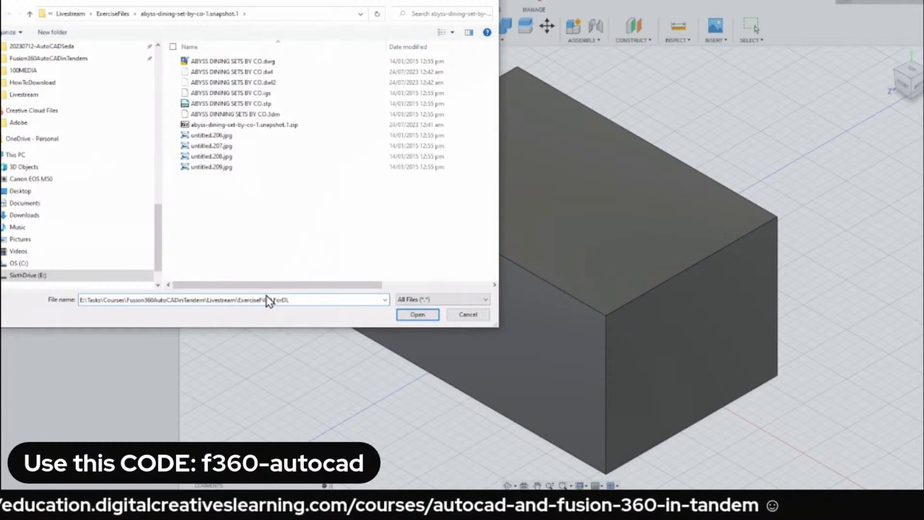
pyautogui.press('Return')
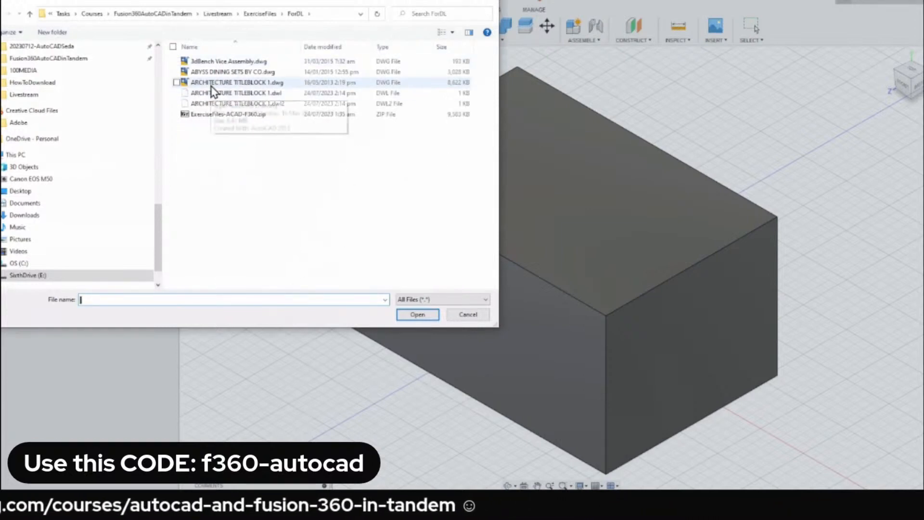
pyautogui.click(236, 84)
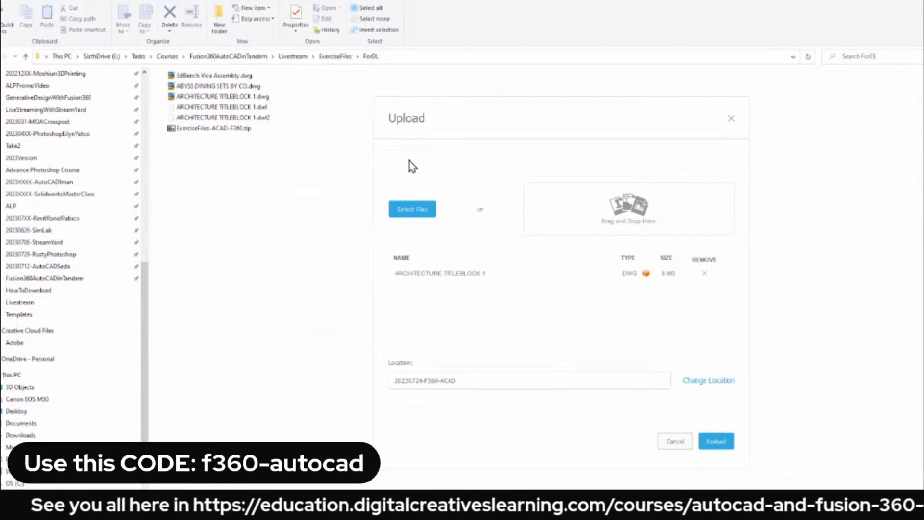
# Upload ARCHITECTURE TITLEBLOCK 1 to the 20230724-F360-ACAD project and close the job status window.
pyautogui.click(718, 446)
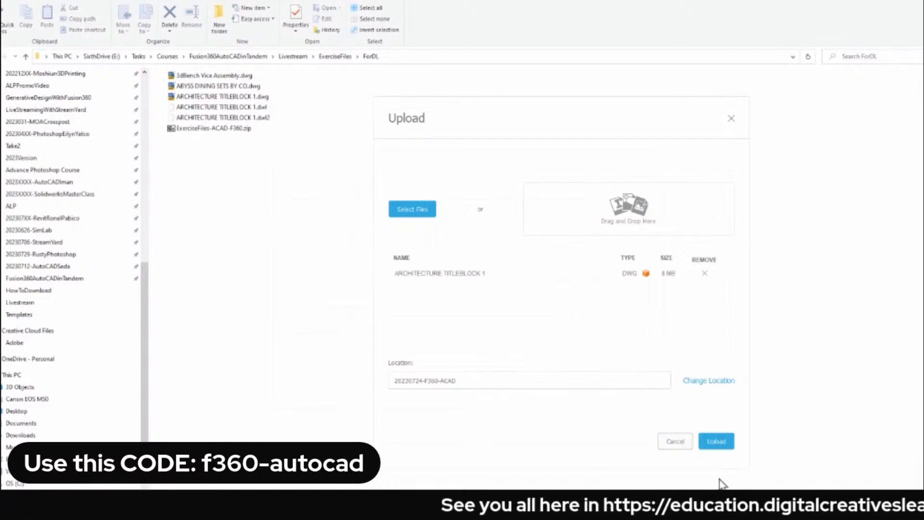
pyautogui.click(721, 444)
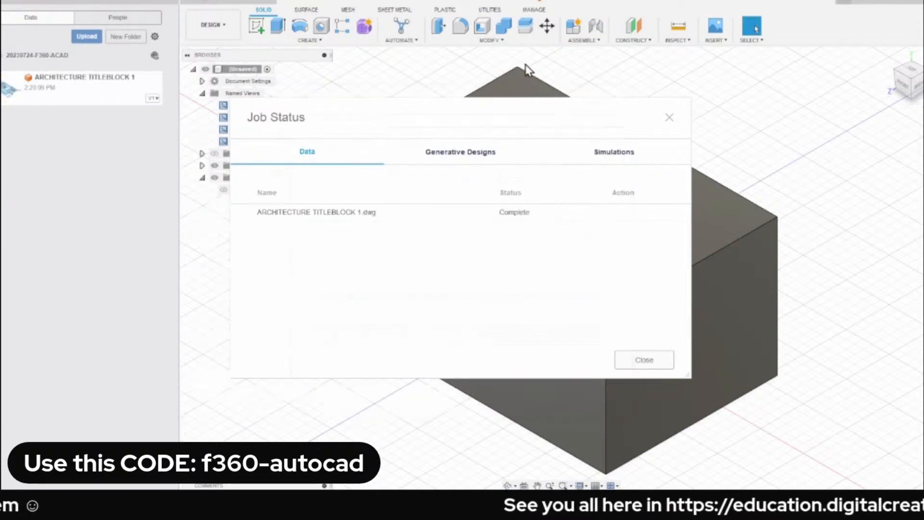
pyautogui.click(663, 365)
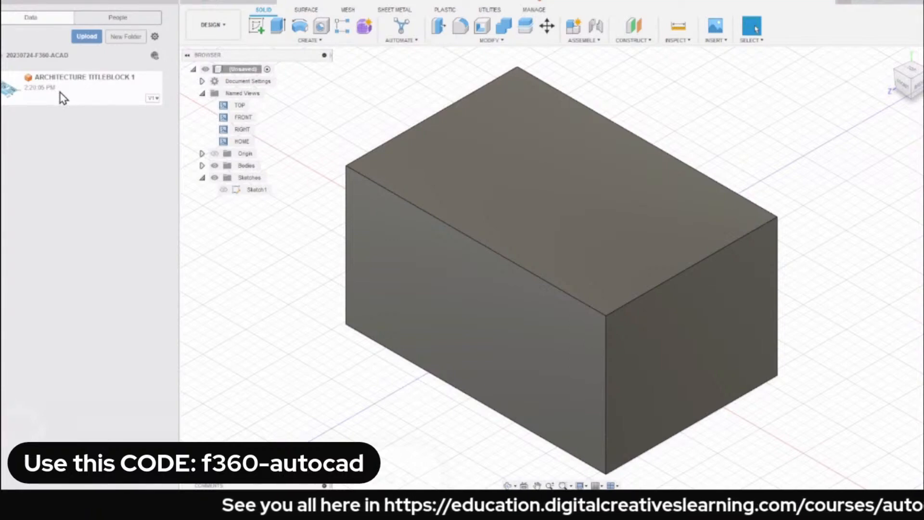
# Try to insert ARCHITECTURE TITLEBLOCK 1 into the current box design.
pyautogui.rightClick(100, 98)
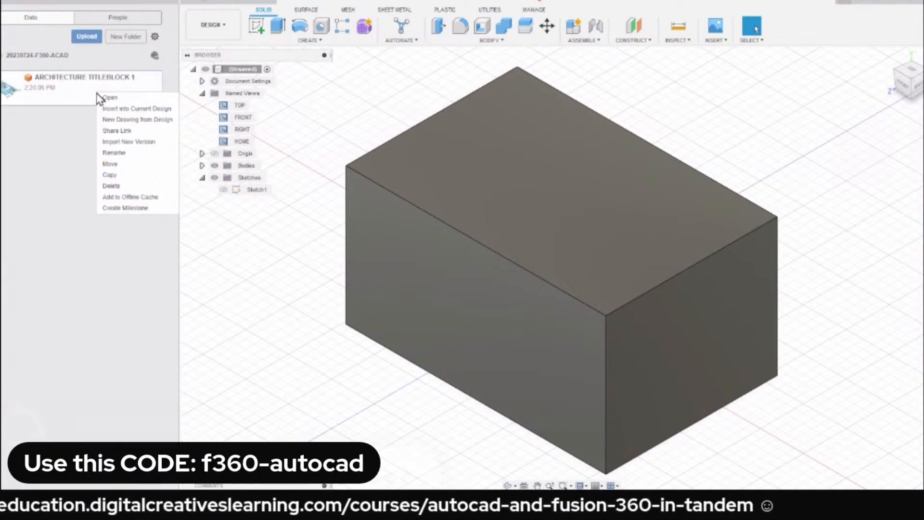
pyautogui.click(127, 108)
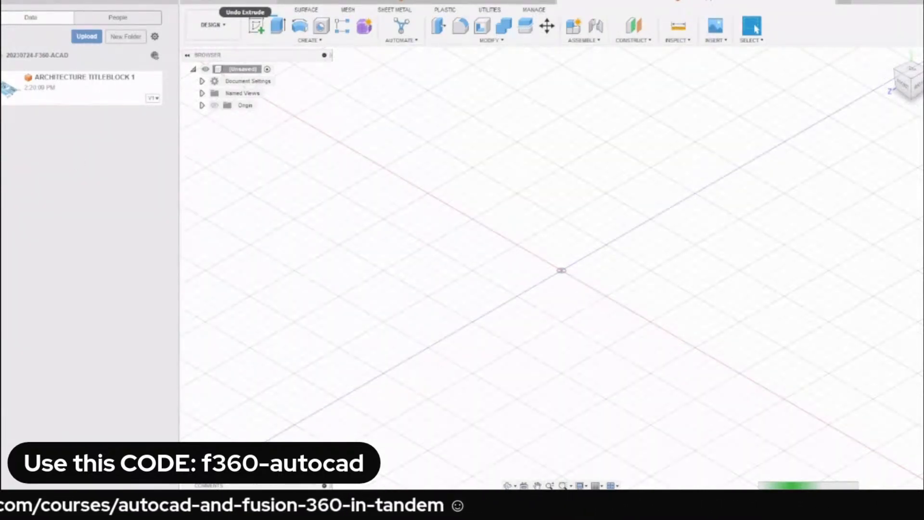
# In File Explorer, open ABYSS DINING SETS BY CO.dwg from the ForDL folder in AutoCAD and return to Fusion 360.
pyautogui.hotkey('alt', 'Tab')
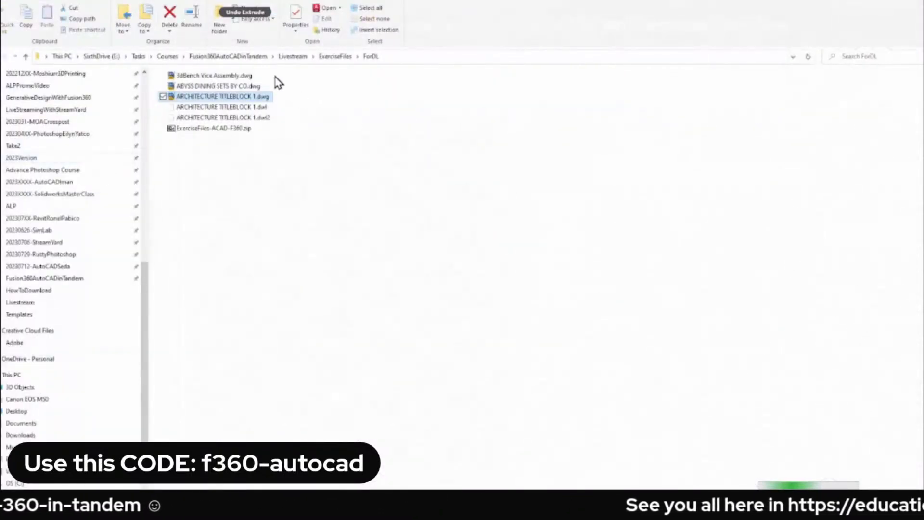
pyautogui.click(232, 87)
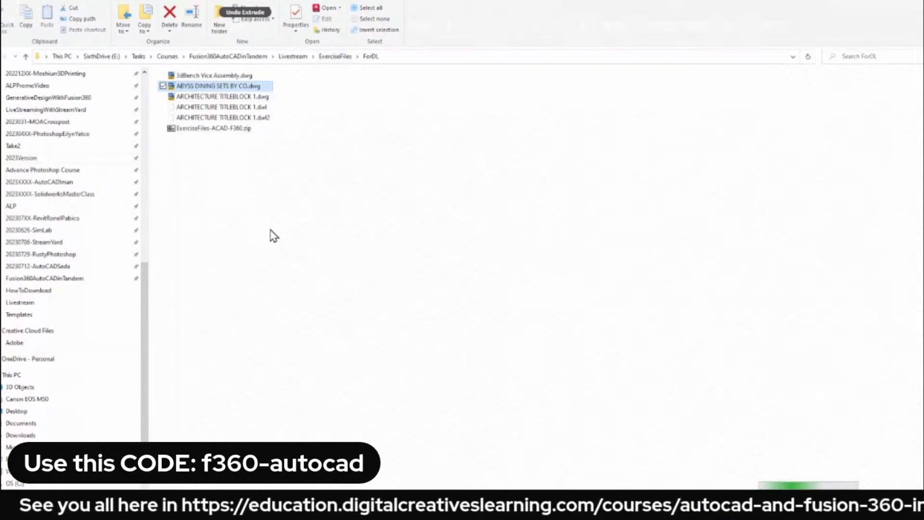
pyautogui.click(834, 1)
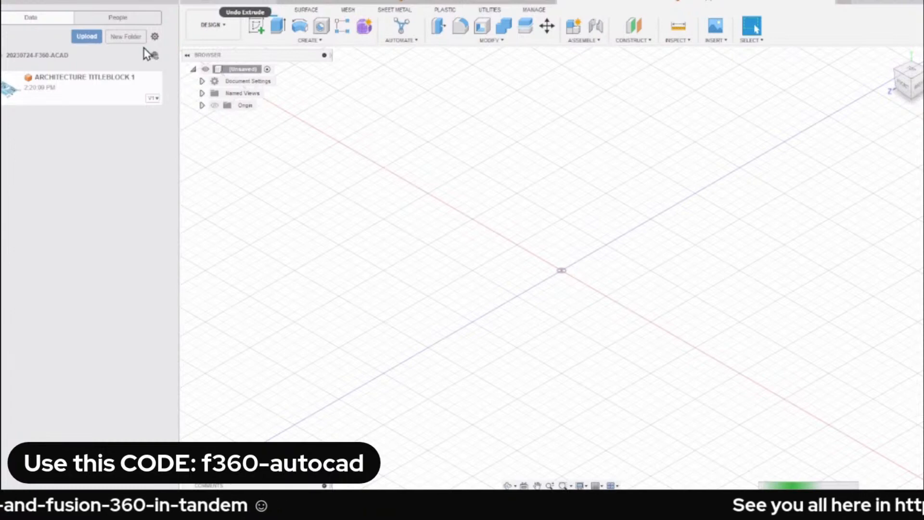
# Upload ABYSS DINING SETS BY CO.dwg to the 20230724-F360-ACAD project.
pyautogui.click(87, 36)
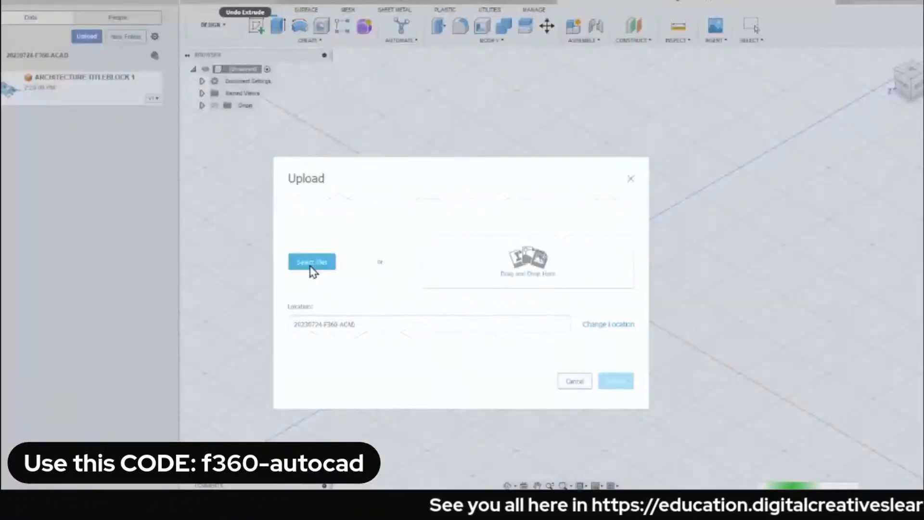
pyautogui.click(310, 265)
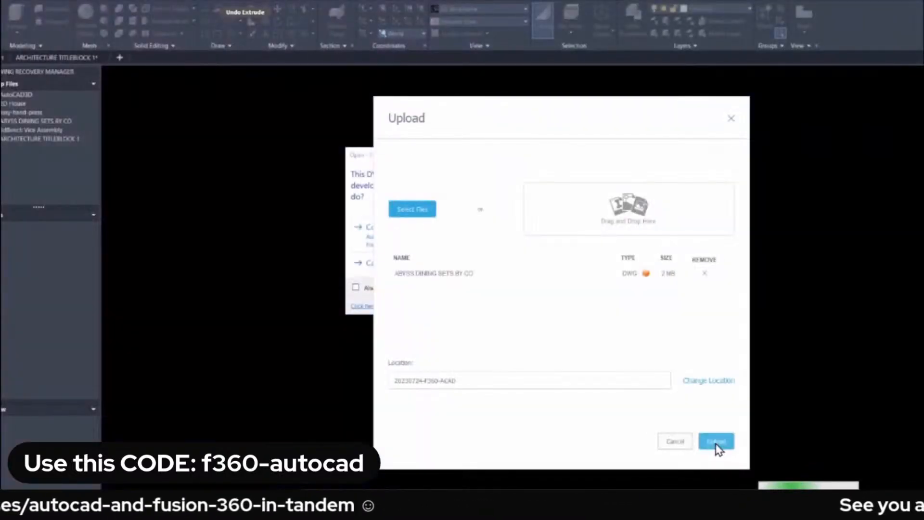
pyautogui.click(716, 442)
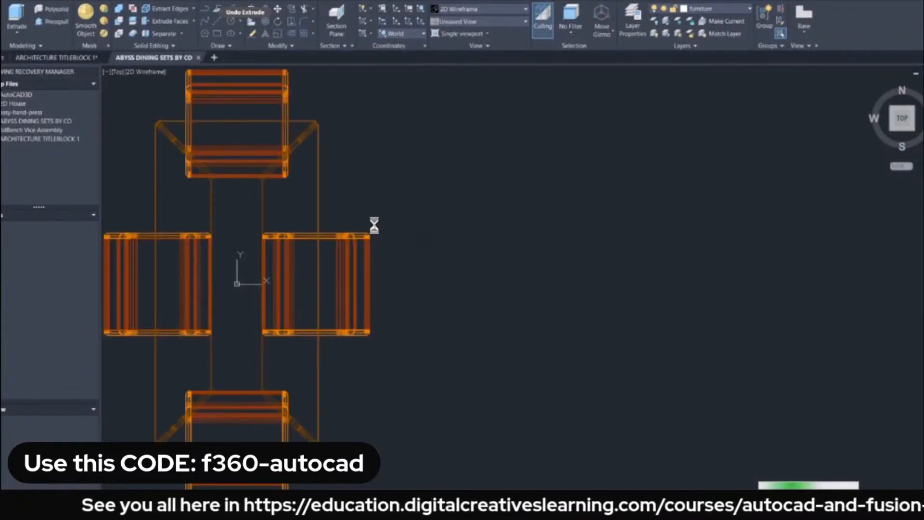
# In AutoCAD, examine the whole dining set drawing and turn it from the top view to an isometric 3D view.
pyautogui.scroll(-3, 412, 216)
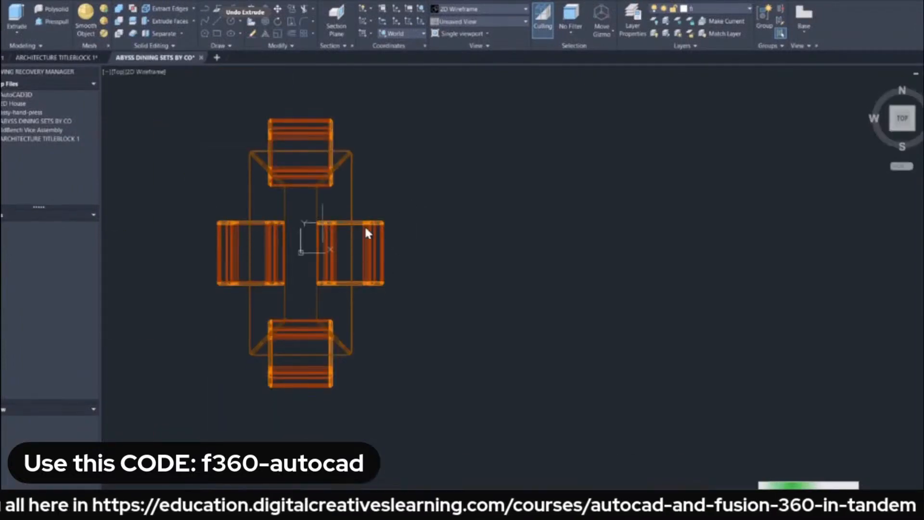
pyautogui.moveTo(437, 209); pyautogui.dragTo(525, 206, button='middle')
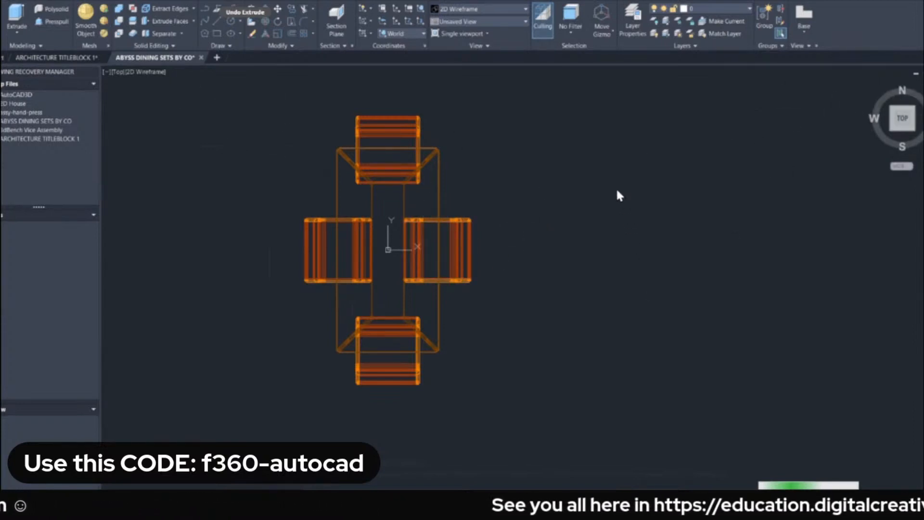
pyautogui.keyDown('shift'); pyautogui.moveTo(582, 293); pyautogui.dragTo(567, 258, button='middle'); pyautogui.keyUp('shift')
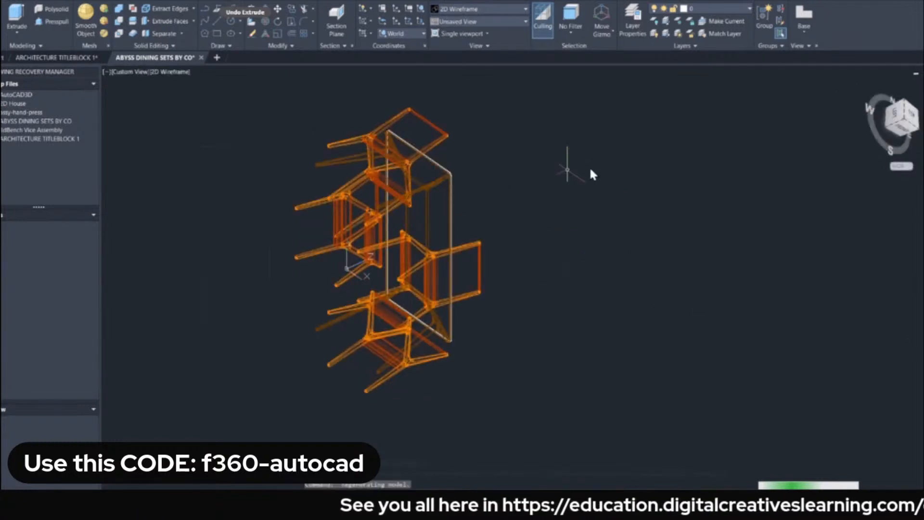
pyautogui.click(881, 102)
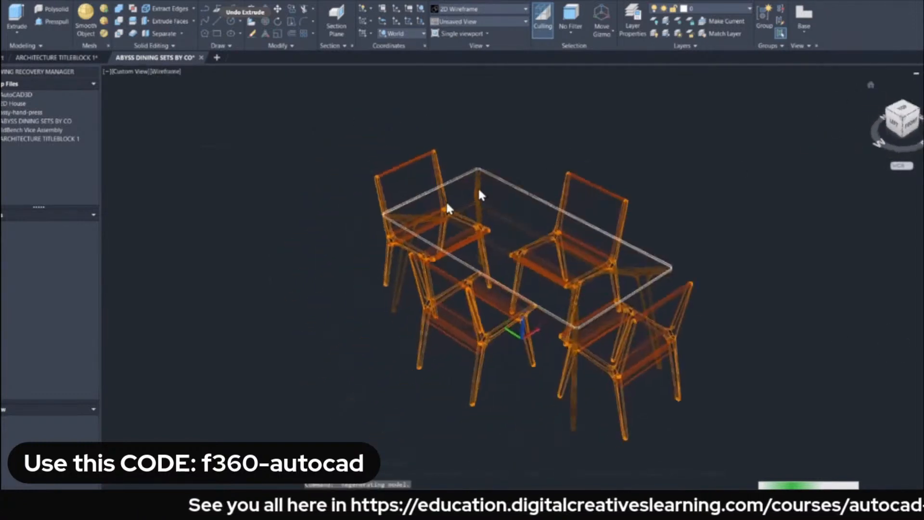
# Try the Hidden visual style on the dining set and set the viewport to Conceptual.
pyautogui.click(173, 72)
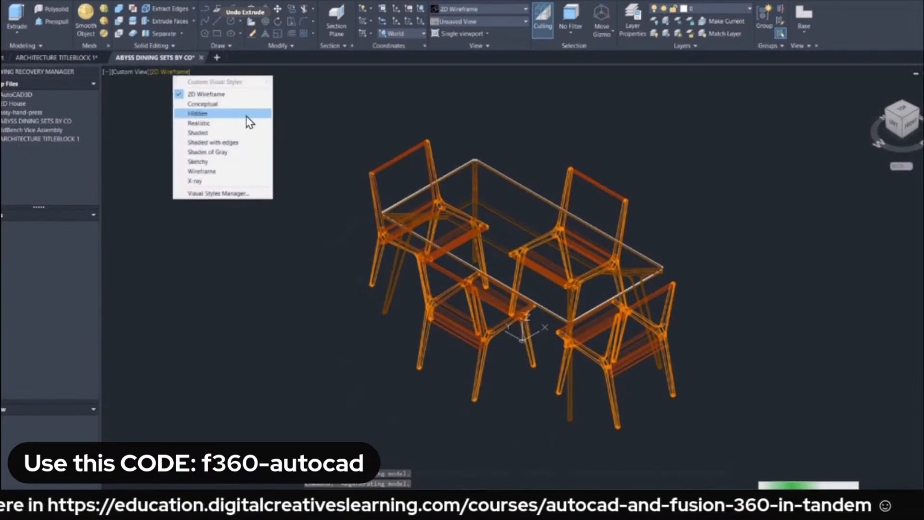
pyautogui.click(214, 114)
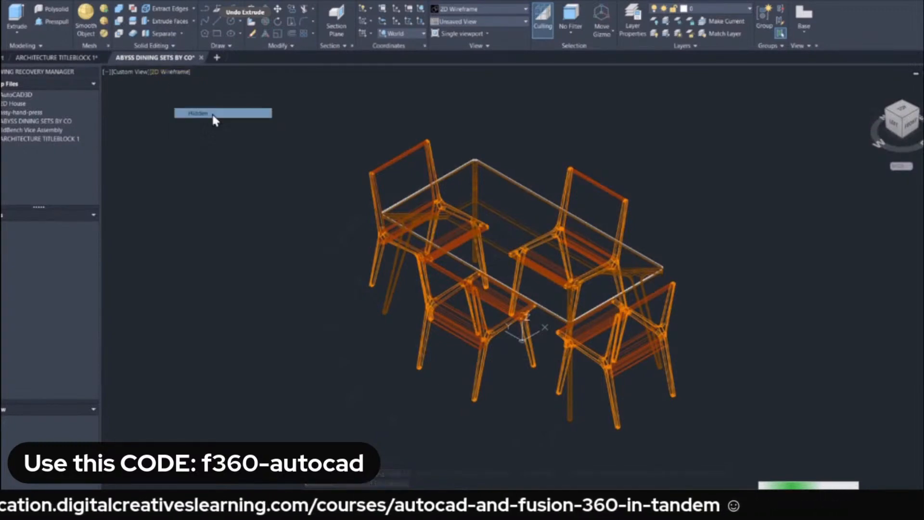
pyautogui.click(160, 68)
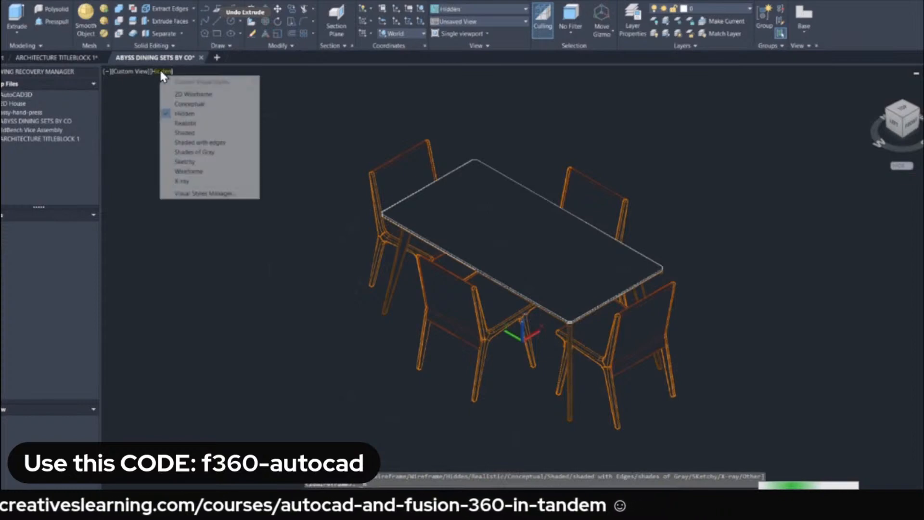
pyautogui.click(189, 104)
pyautogui.moveTo(442, 219); pyautogui.dragTo(320, 195, button='middle')
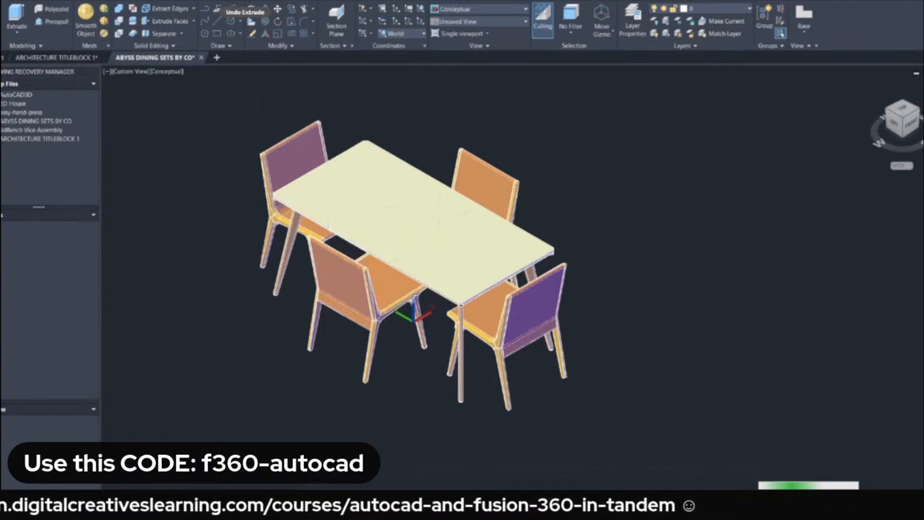
# Switch to Fusion 360, close the job status window and open the uploaded ABYSS DINING SETS BY CO design.
pyautogui.click(103, 517)
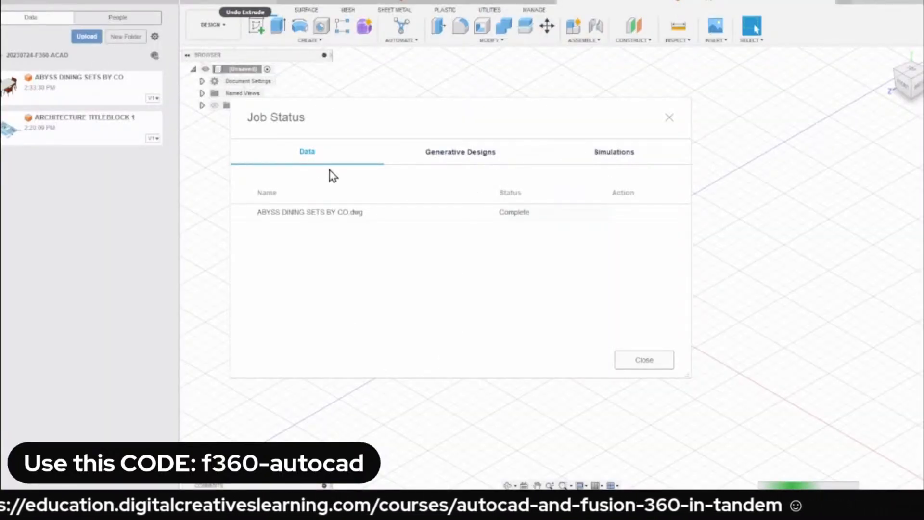
pyautogui.click(646, 363)
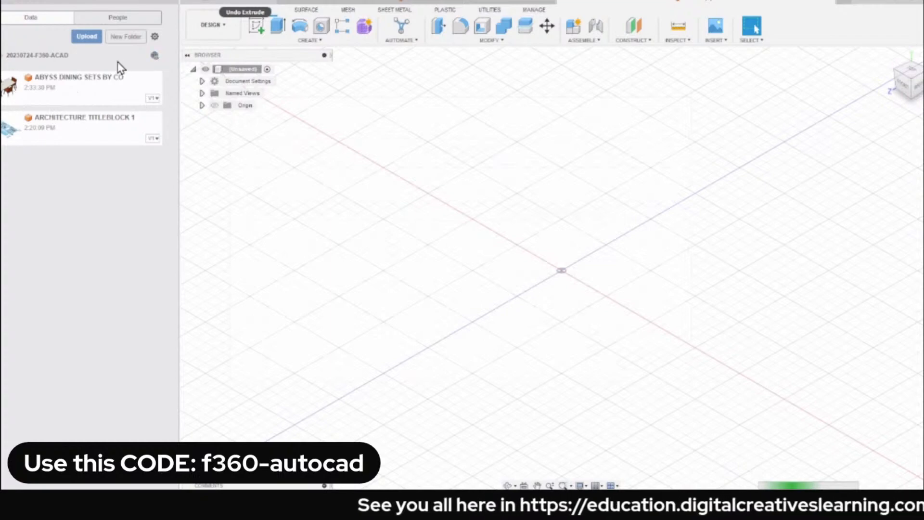
pyautogui.rightClick(83, 91)
pyautogui.click(80, 96)
pyautogui.rightClick(71, 96)
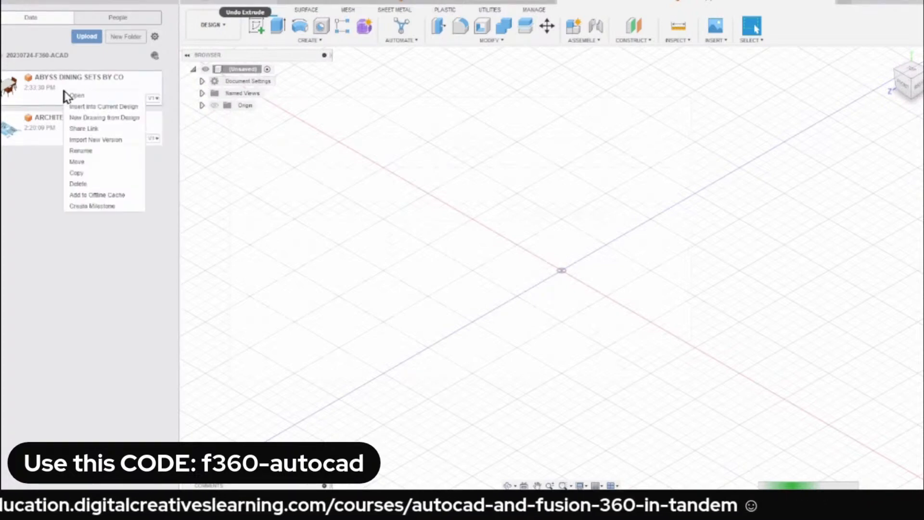
pyautogui.click(92, 102)
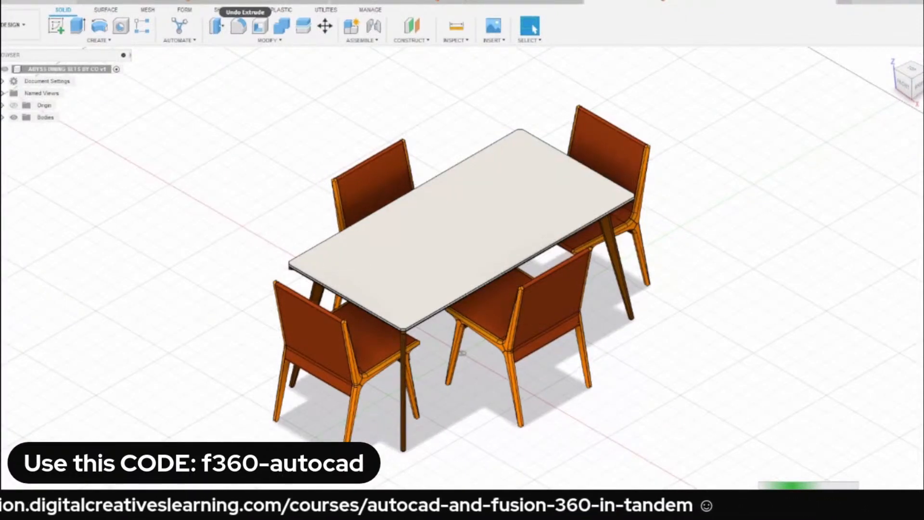
# Hide the data panel, inspect the dining set from a lower angle and restore the home view.
pyautogui.click(5, 1)
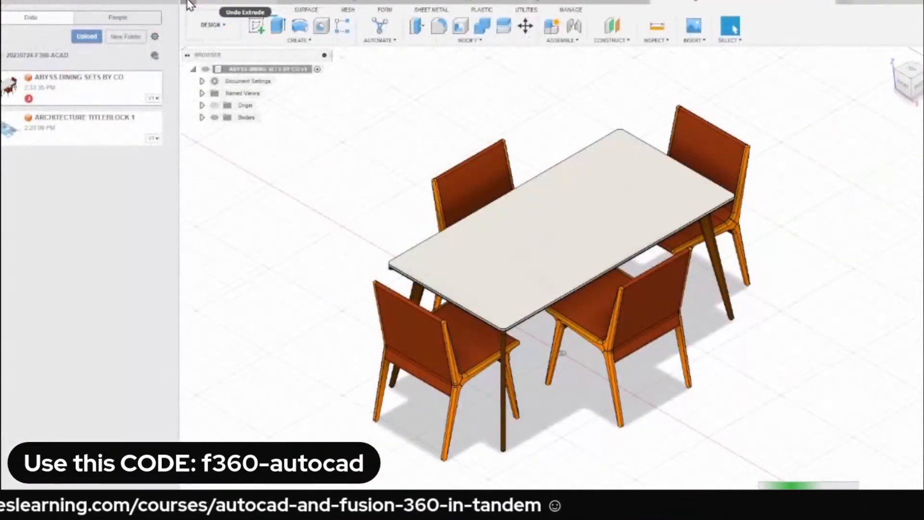
pyautogui.click(187, 2)
pyautogui.keyDown('shift'); pyautogui.moveTo(410, 217); pyautogui.dragTo(379, 225, button='middle'); pyautogui.keyUp('shift')
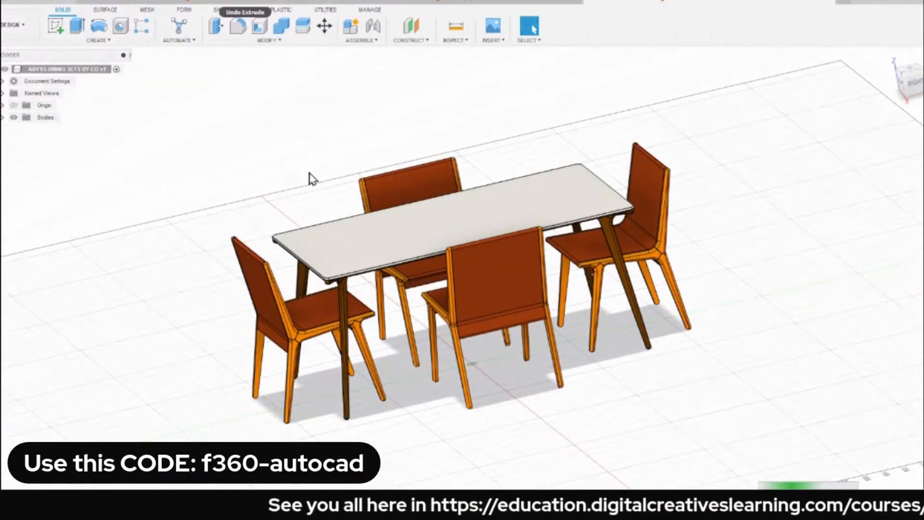
pyautogui.click(890, 57)
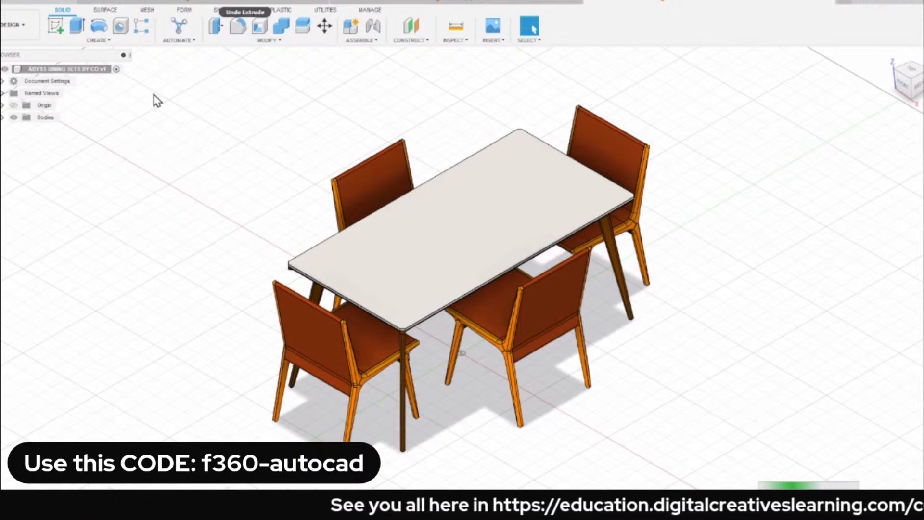
# Enter the Simulation workspace, review the available study types and cancel the new study.
pyautogui.click(17, 31)
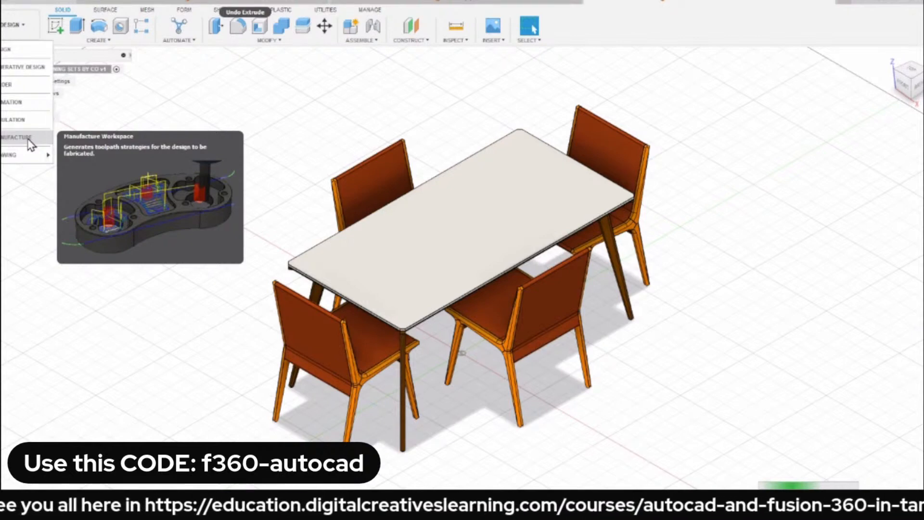
pyautogui.click(24, 122)
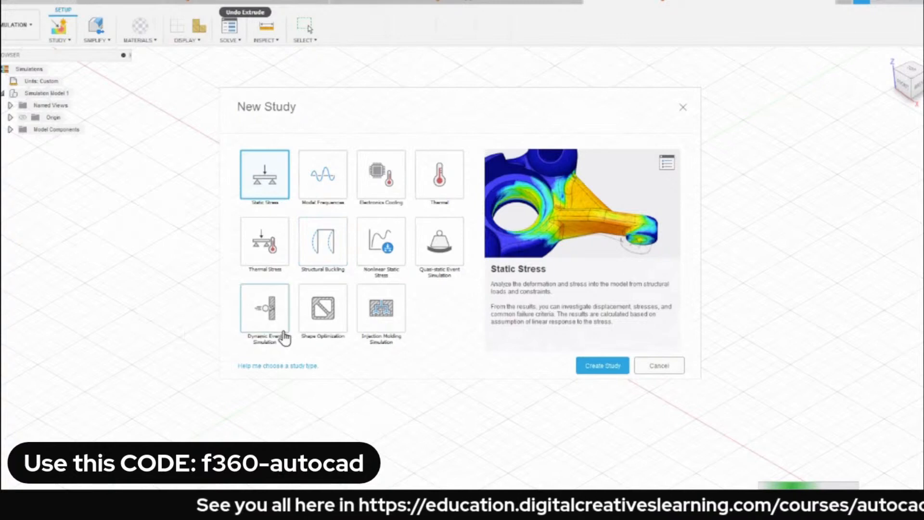
pyautogui.click(662, 369)
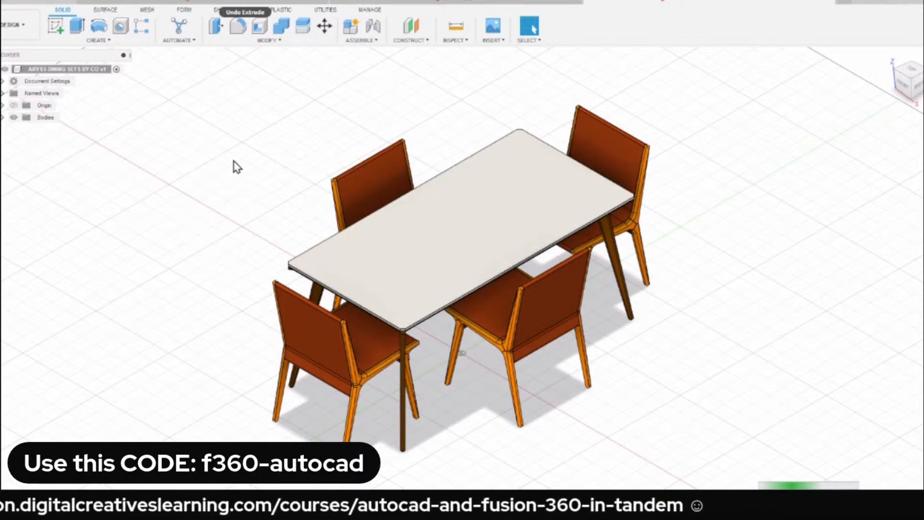
# Expand the Bodies folder, highlight Body1 and Body2 in the model and look through the list of imported bodies.
pyautogui.click(2, 117)
pyautogui.scroll(-2, 227, 159)
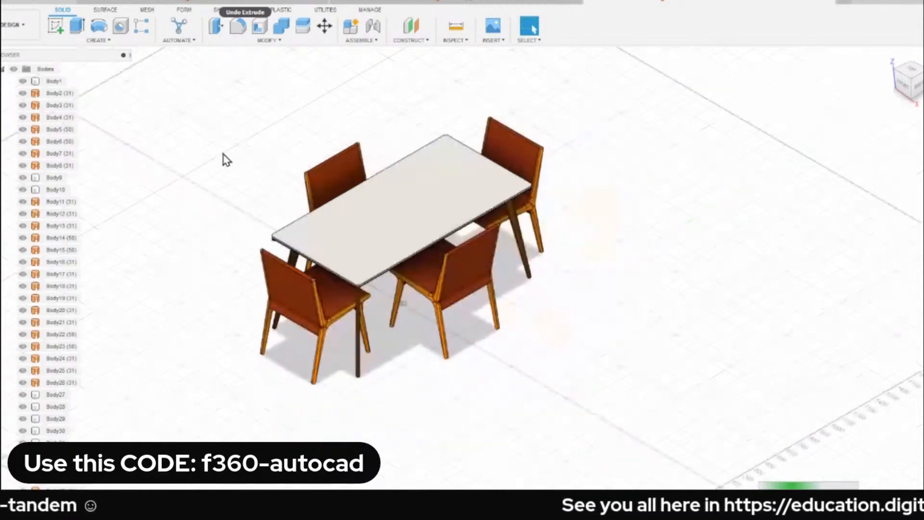
pyautogui.scroll(3, 211, 183)
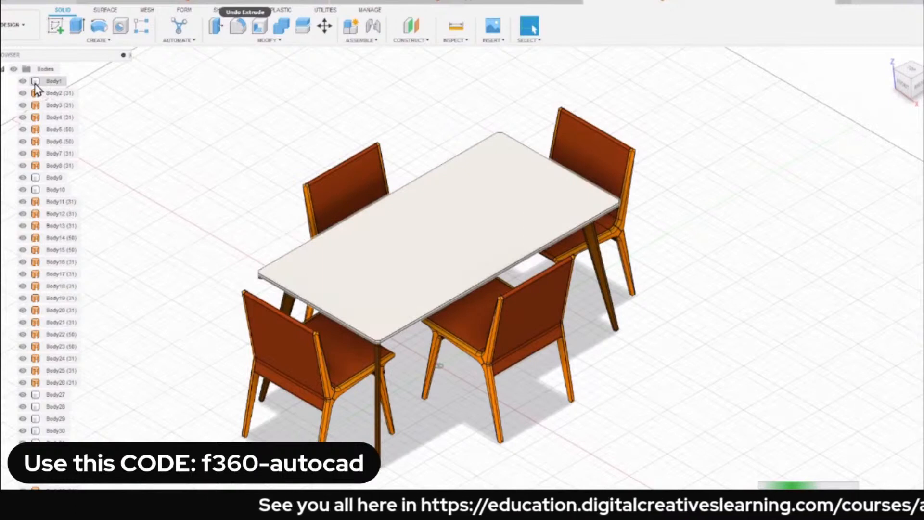
pyautogui.click(53, 80)
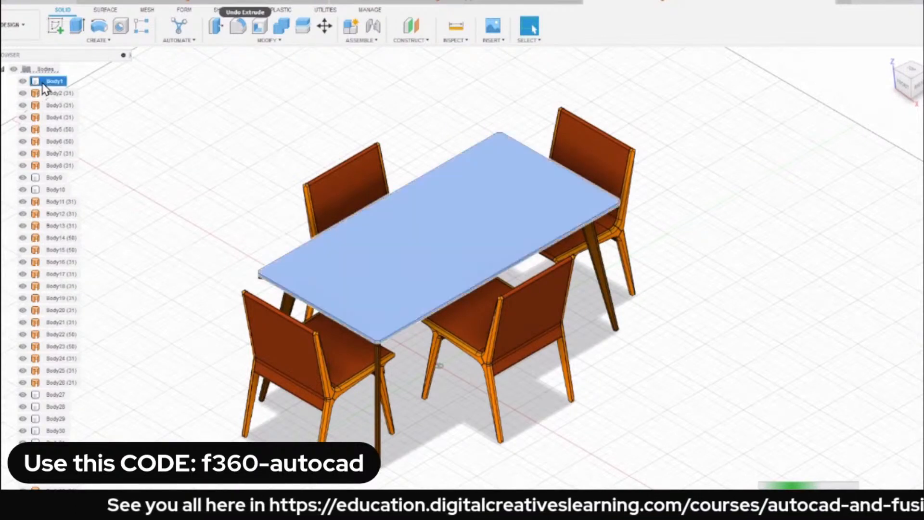
pyautogui.click(243, 130)
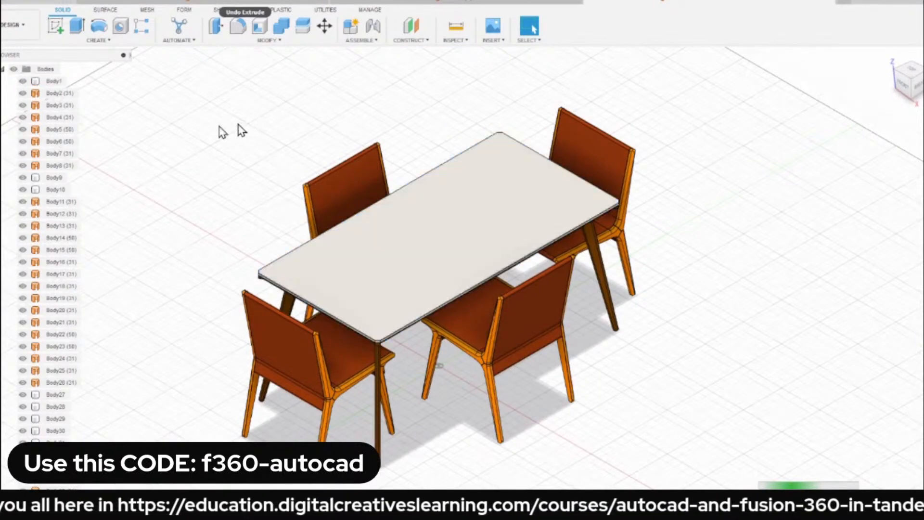
pyautogui.click(43, 95)
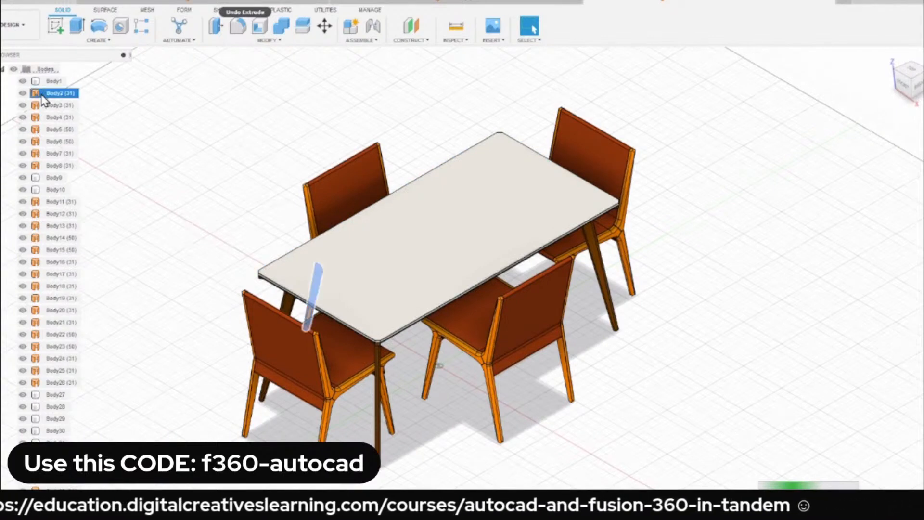
pyautogui.click(213, 115)
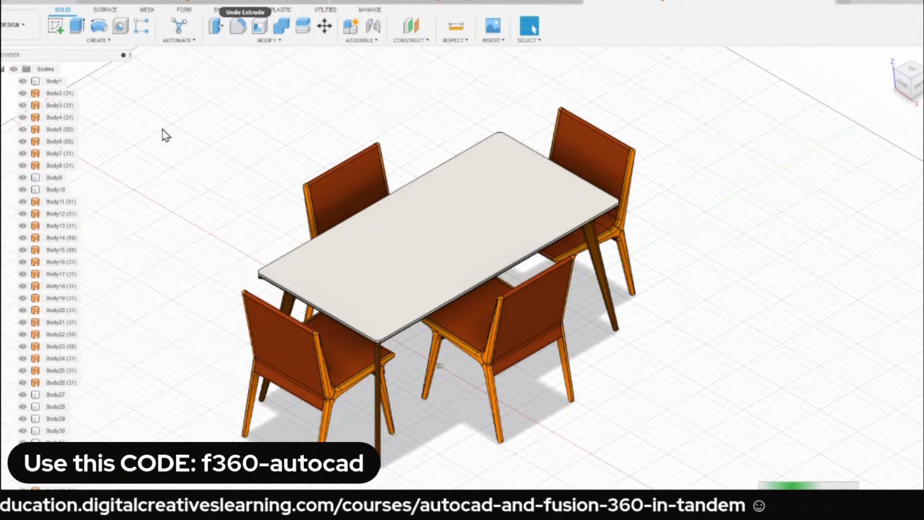
pyautogui.scroll(-5, 39, 240)
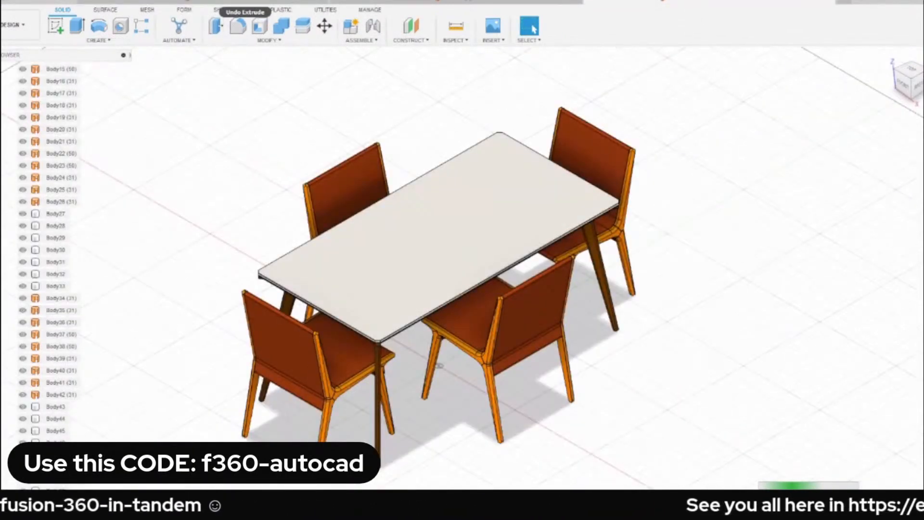
pyautogui.scroll(4, 28, 250)
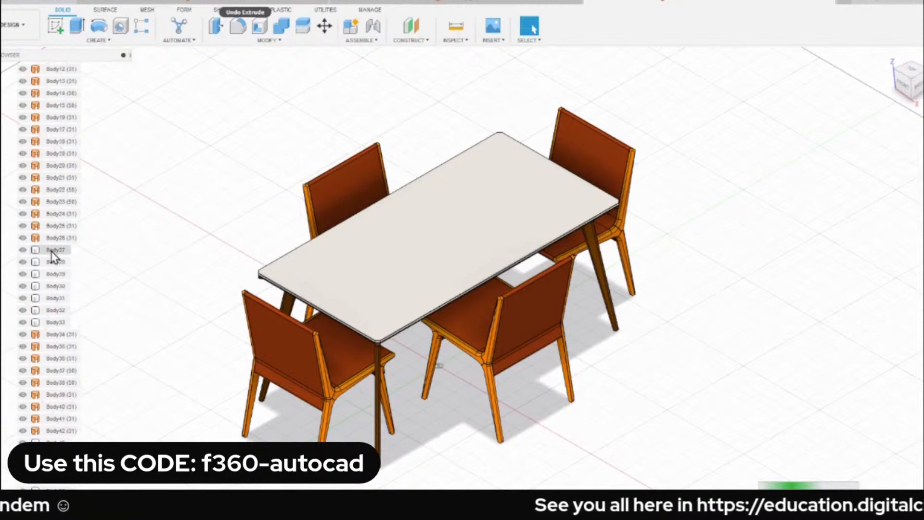
pyautogui.scroll(3, 28, 250)
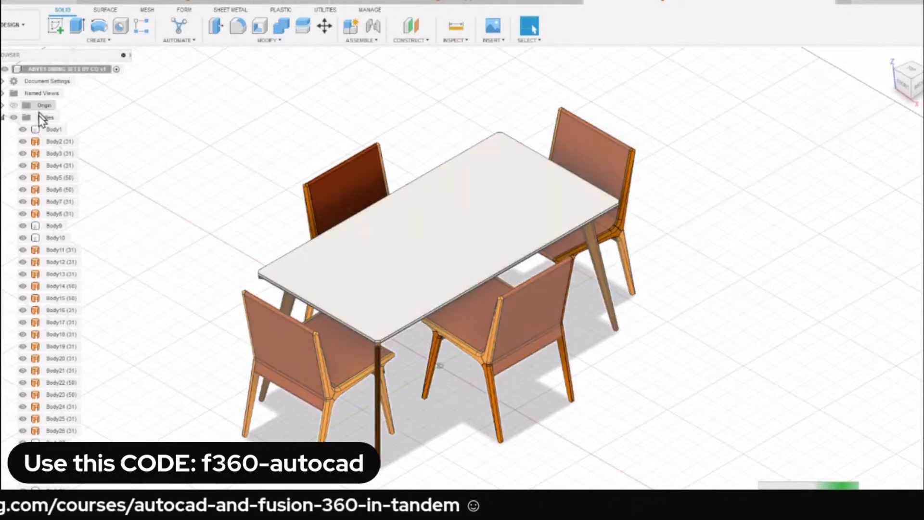
# Turn on Capture Design History for the ABYSS dining set design.
pyautogui.rightClick(61, 71)
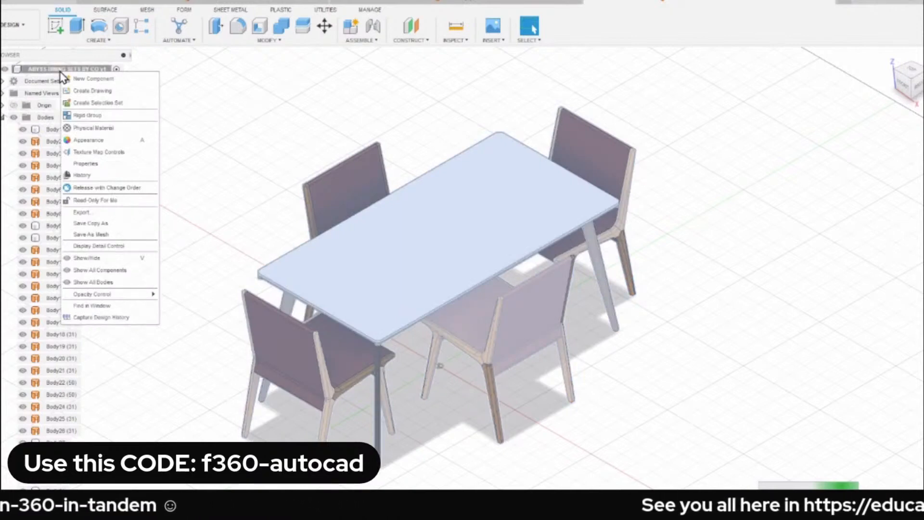
pyautogui.click(262, 116)
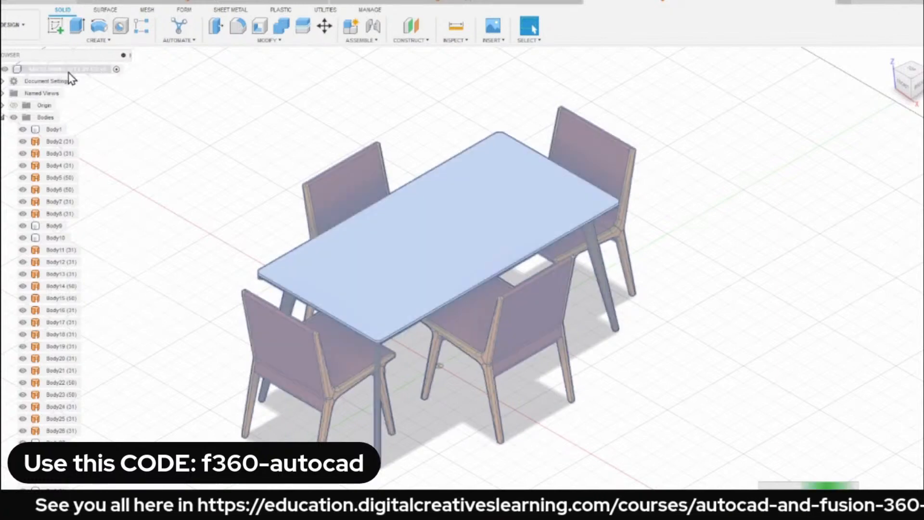
pyautogui.rightClick(70, 71)
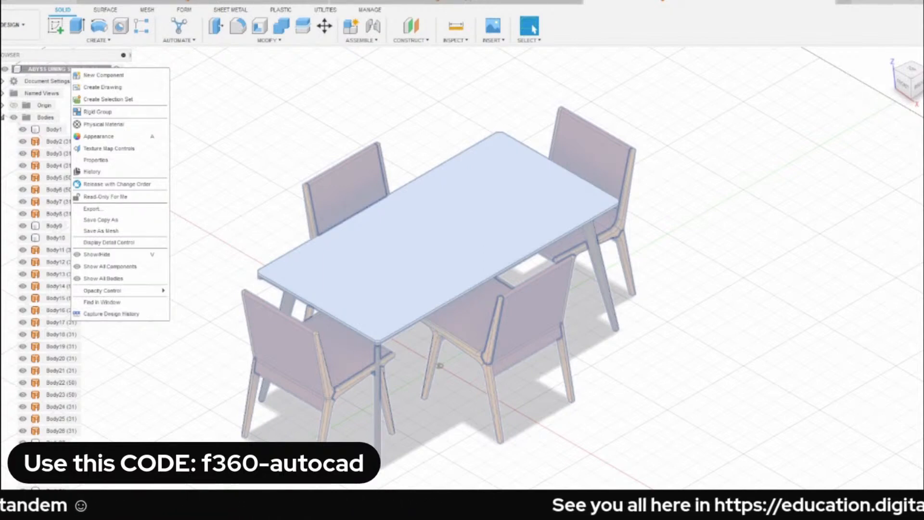
pyautogui.press('Escape')
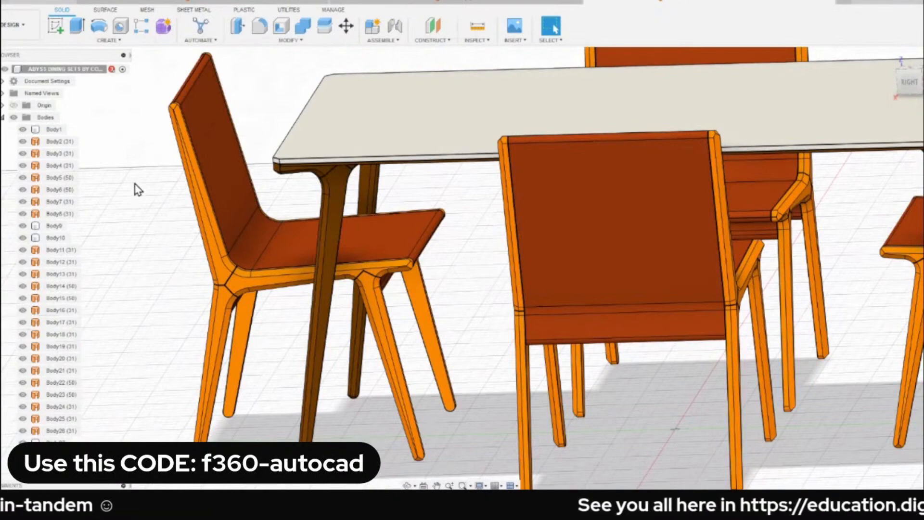
# Sketch a circle on the tabletop's upper surface, near one end and off its centre line.
pyautogui.scroll(-3, 255, 114)
pyautogui.moveTo(256, 106); pyautogui.dragTo(226, 125, button='middle')
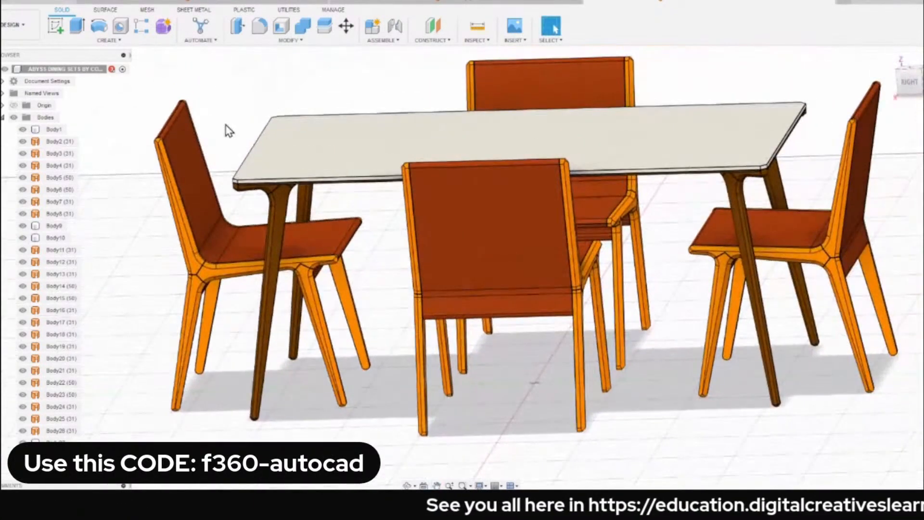
pyautogui.click(313, 139)
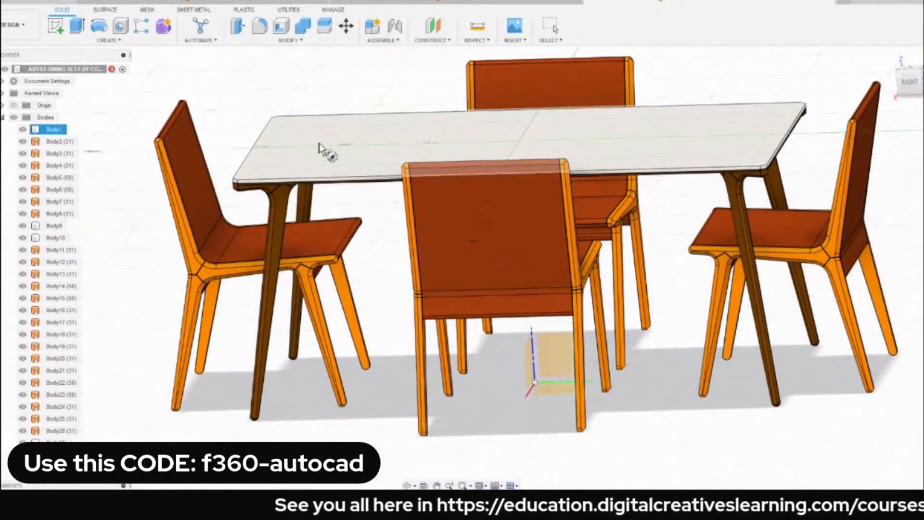
pyautogui.press('c')
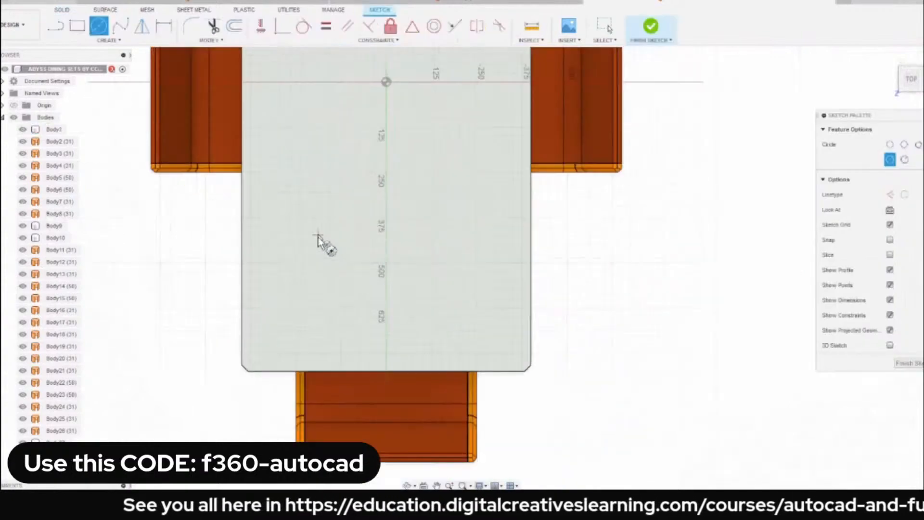
pyautogui.scroll(3, 318, 235)
pyautogui.click(326, 252)
pyautogui.click(380, 307)
pyautogui.scroll(-4, 289, 265)
pyautogui.moveTo(288, 265)
pyautogui.keyDown('shift'); pyautogui.mouseDown(button='middle')
pyautogui.moveTo(266, 187)
pyautogui.moveTo(202, 222)
pyautogui.mouseUp(button='middle'); pyautogui.keyUp('shift')
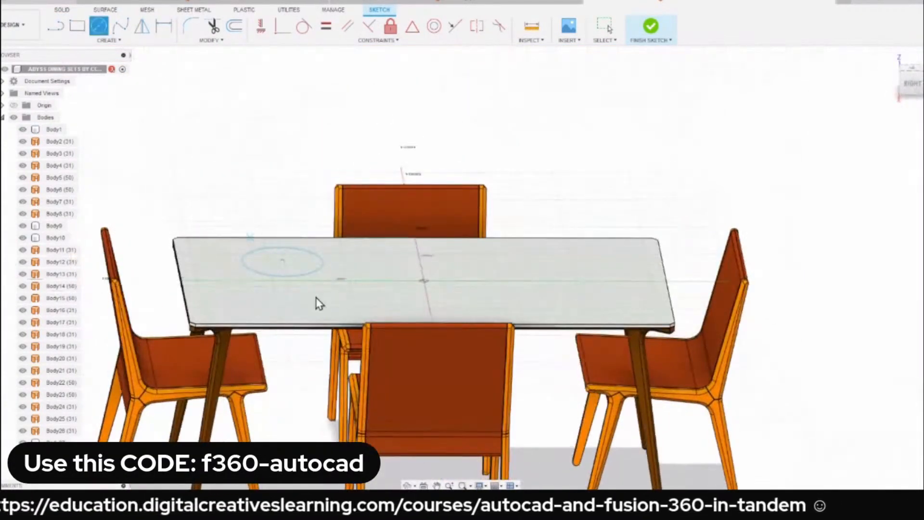
# Extrude the circle downward as a cut of about 950 mm through the tabletop and the chair beneath it.
pyautogui.press('e')
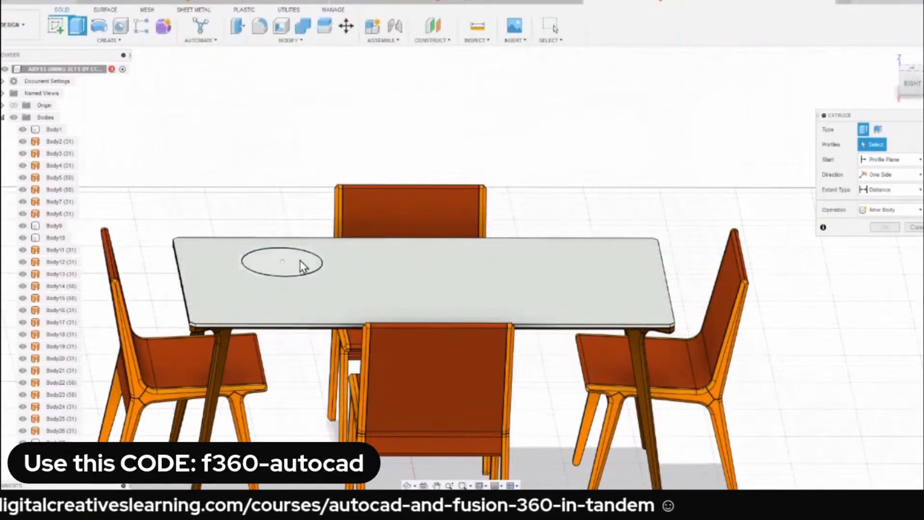
pyautogui.click(296, 264)
pyautogui.moveTo(299, 274); pyautogui.dragTo(301, 147, button='middle')
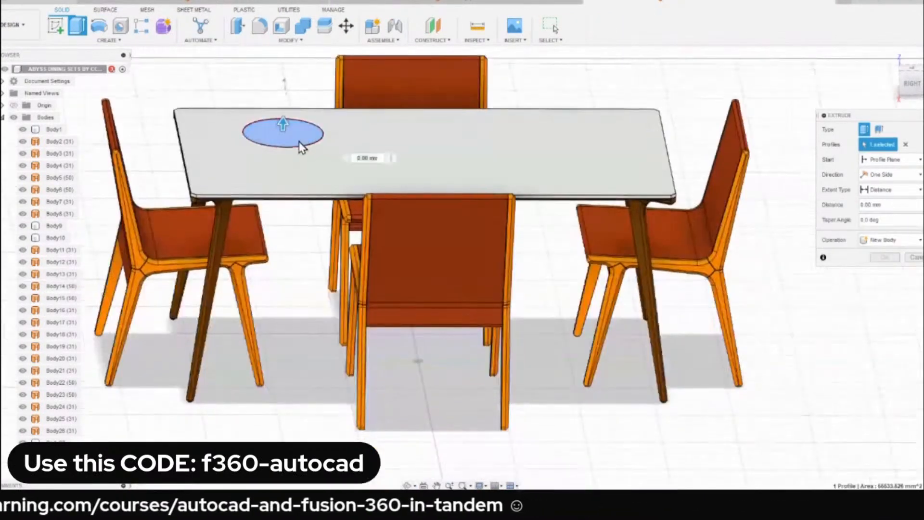
pyautogui.moveTo(283, 126); pyautogui.dragTo(275, 411)
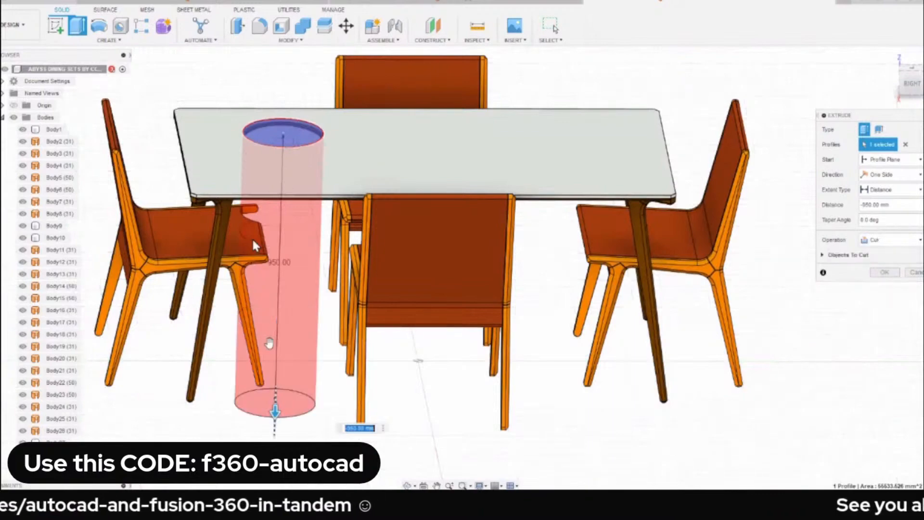
pyautogui.keyDown('shift'); pyautogui.moveTo(273, 251); pyautogui.dragTo(43, 212, button='middle'); pyautogui.keyUp('shift')
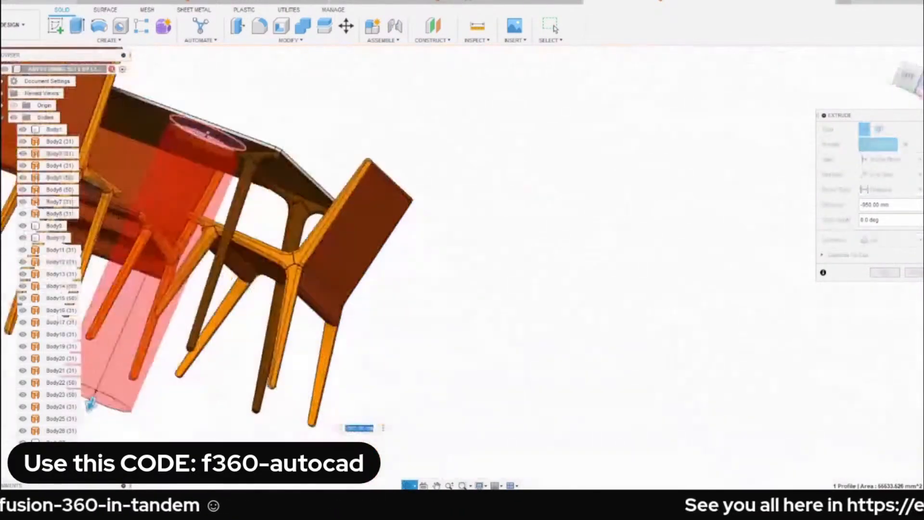
pyautogui.keyDown('shift'); pyautogui.moveTo(90, 403); pyautogui.dragTo(270, 139, button='middle'); pyautogui.keyUp('shift')
pyautogui.click(884, 273)
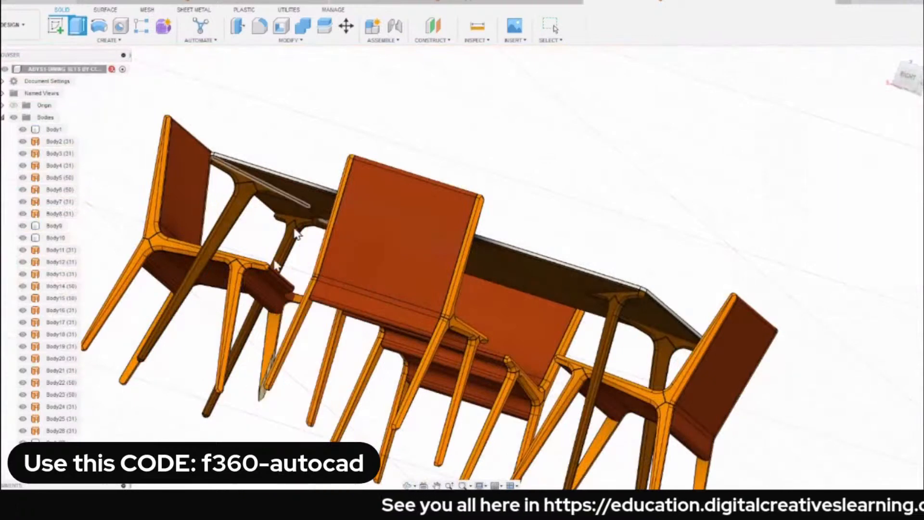
# Delete the circular cut and its sketch from the design history.
pyautogui.scroll(-4, 351, 117)
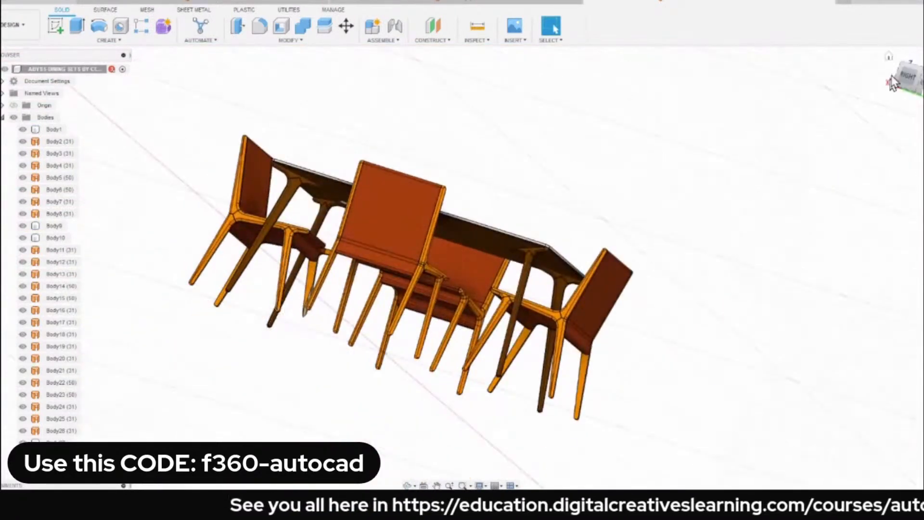
pyautogui.click(907, 61)
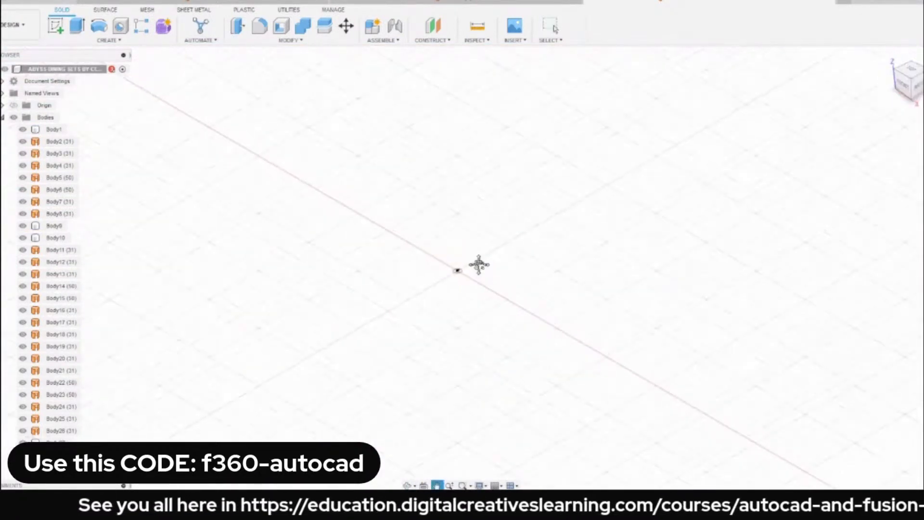
pyautogui.scroll(-2, 480, 266)
pyautogui.scroll(5, 479, 269)
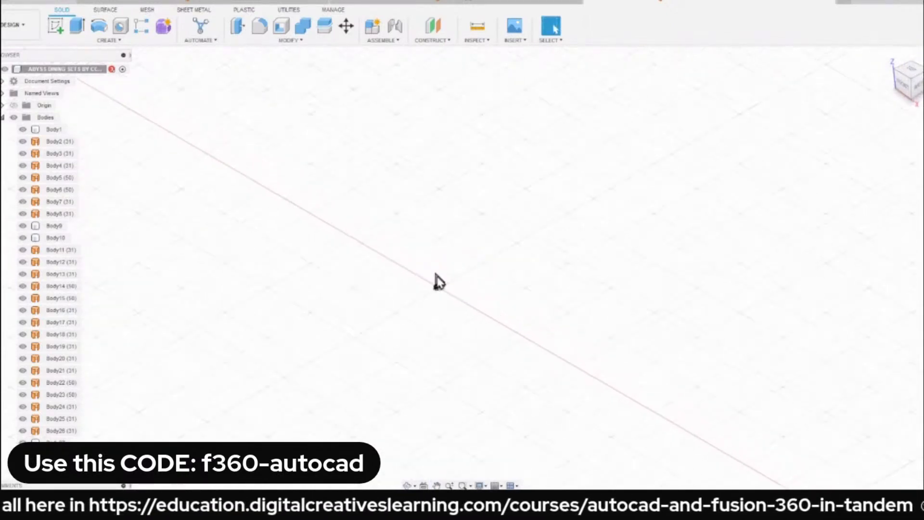
pyautogui.scroll(8, 438, 281)
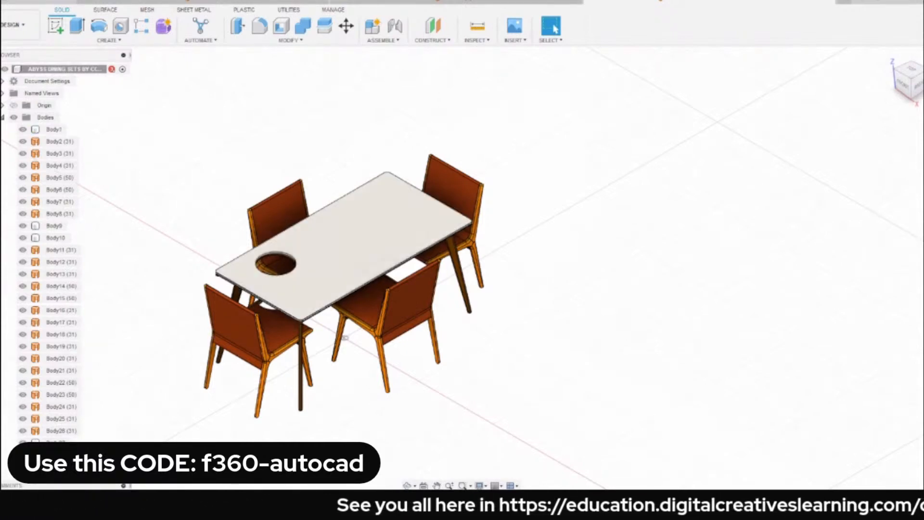
pyautogui.click(344, 245)
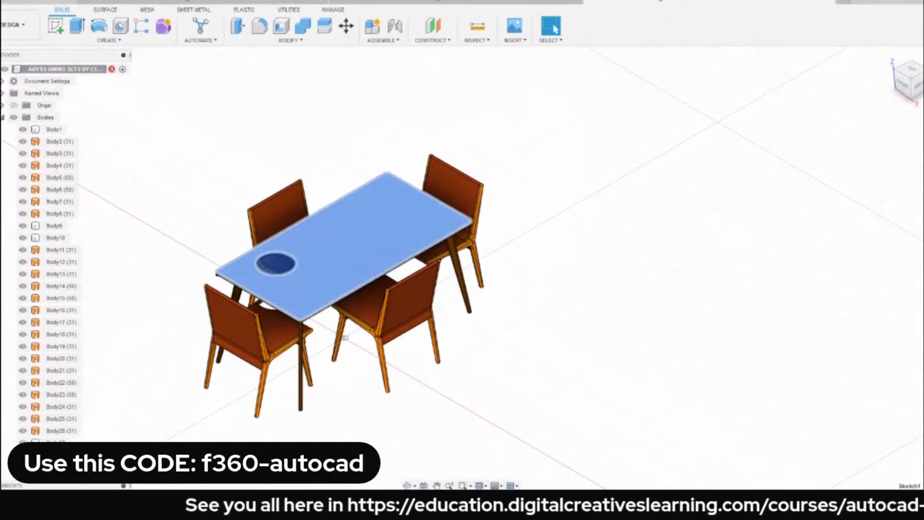
pyautogui.keyDown('ctrl'); pyautogui.click(76, 499); pyautogui.keyUp('ctrl')
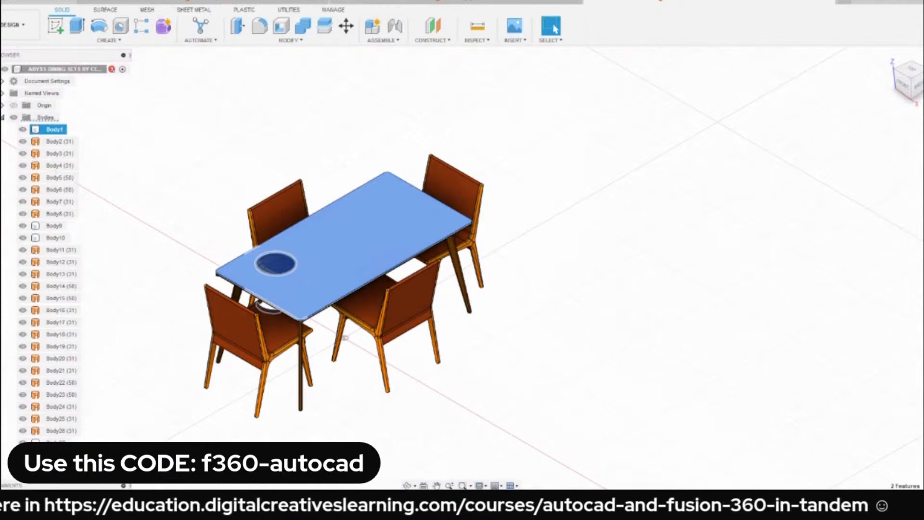
pyautogui.click(75, 499)
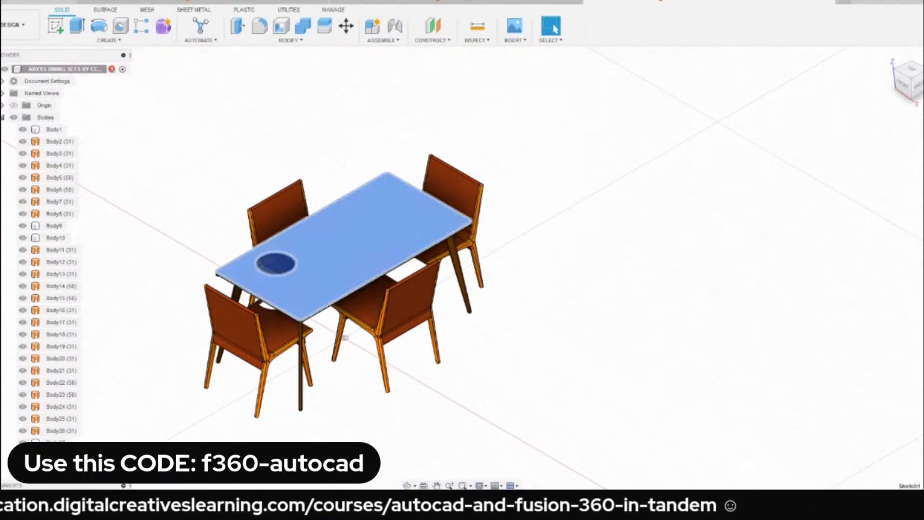
pyautogui.keyDown('ctrl'); pyautogui.click(88, 499); pyautogui.keyUp('ctrl')
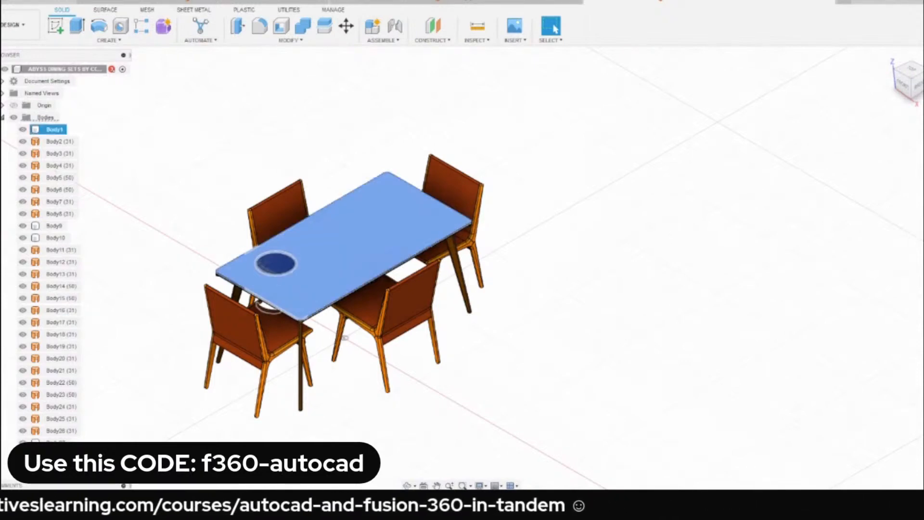
pyautogui.press('Escape')
pyautogui.scroll(-3, 185, 212)
pyautogui.scroll(2, 235, 200)
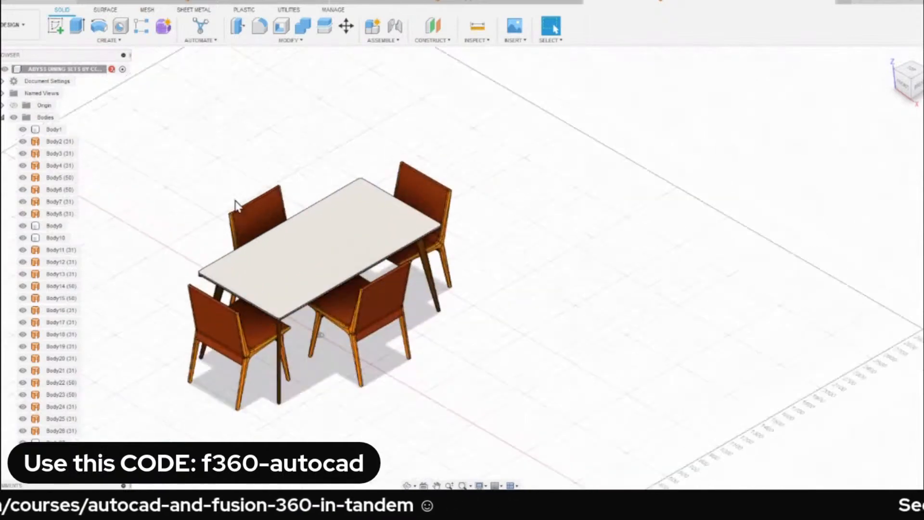
# Isolate Body2, one of the chair legs.
pyautogui.scroll(3, 235, 200)
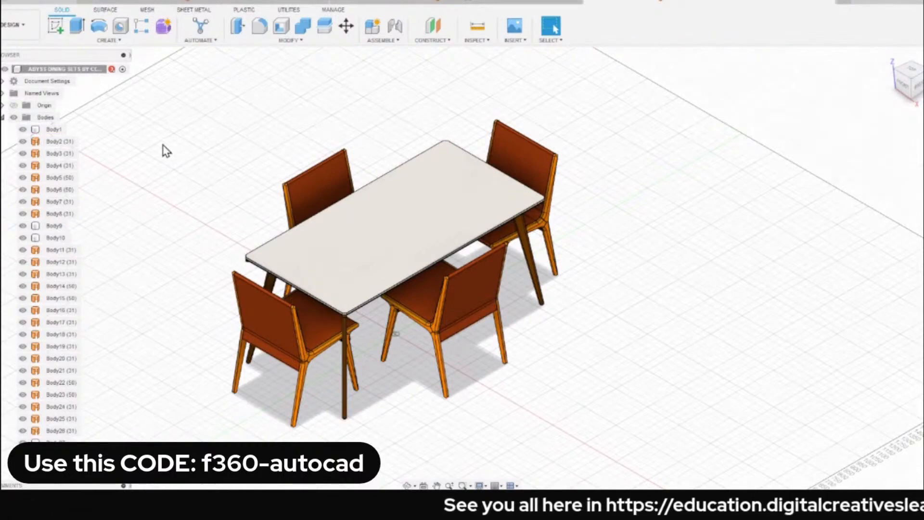
pyautogui.click(62, 143)
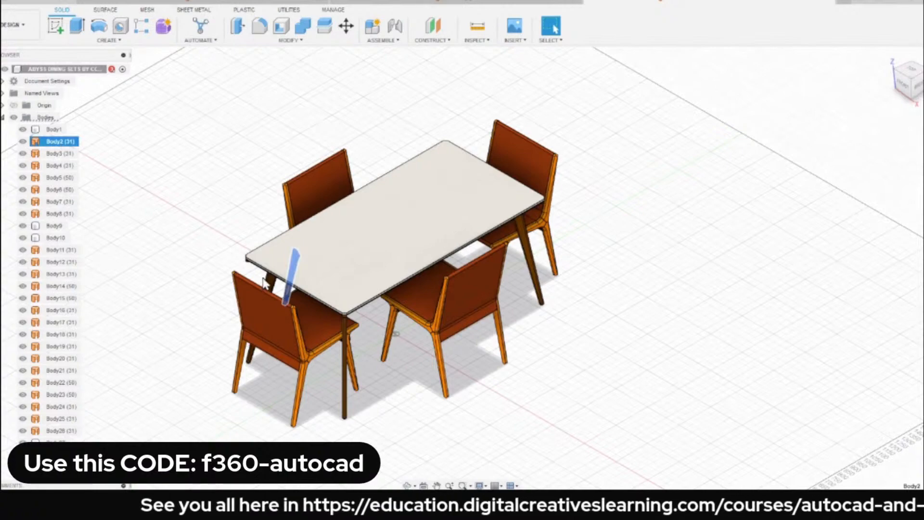
pyautogui.keyDown('shift'); pyautogui.moveTo(263, 279); pyautogui.dragTo(317, 255, button='middle'); pyautogui.keyUp('shift')
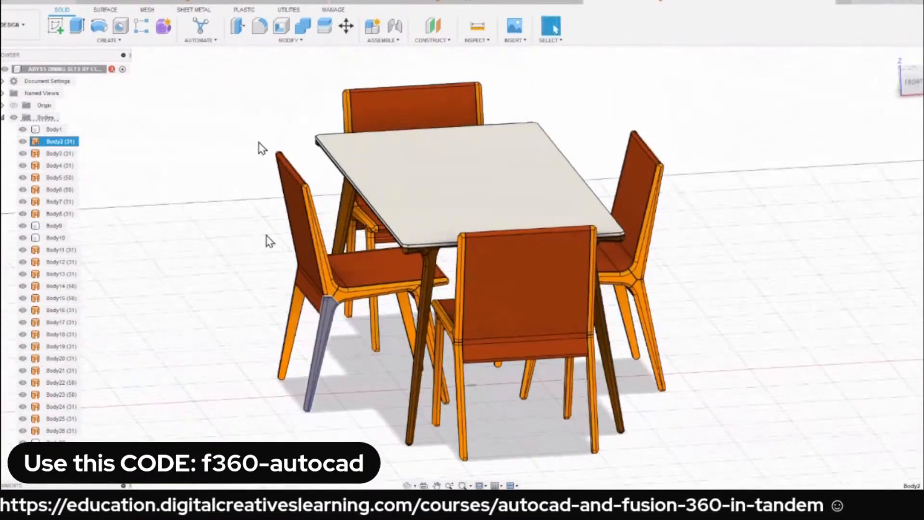
pyautogui.rightClick(57, 148)
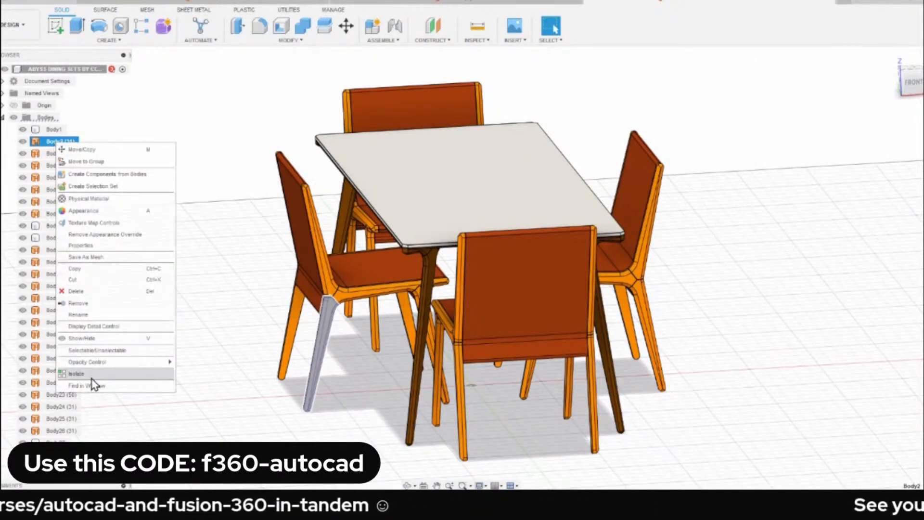
pyautogui.click(123, 373)
pyautogui.click(331, 245)
pyautogui.scroll(-1, 249, 285)
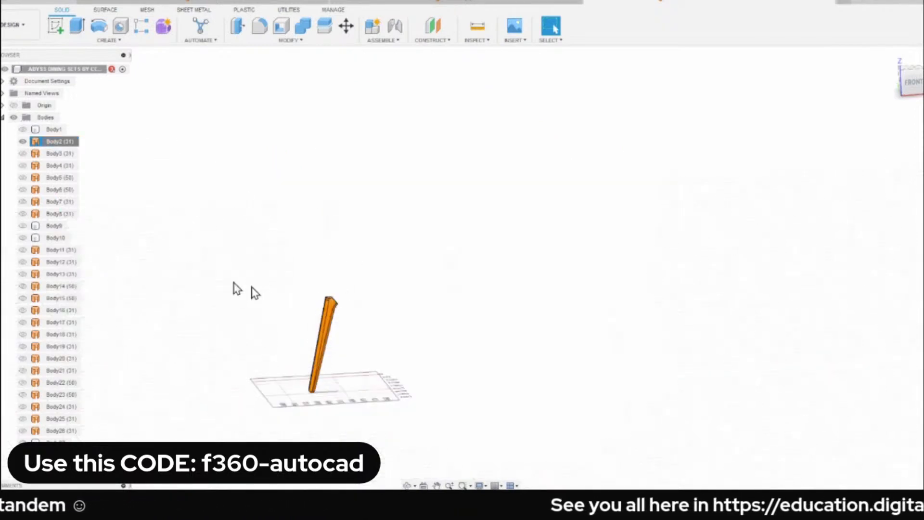
pyautogui.scroll(3, 320, 240)
pyautogui.keyDown('shift'); pyautogui.moveTo(337, 354); pyautogui.dragTo(235, 375, button='middle'); pyautogui.keyUp('shift')
pyautogui.scroll(4, 318, 368)
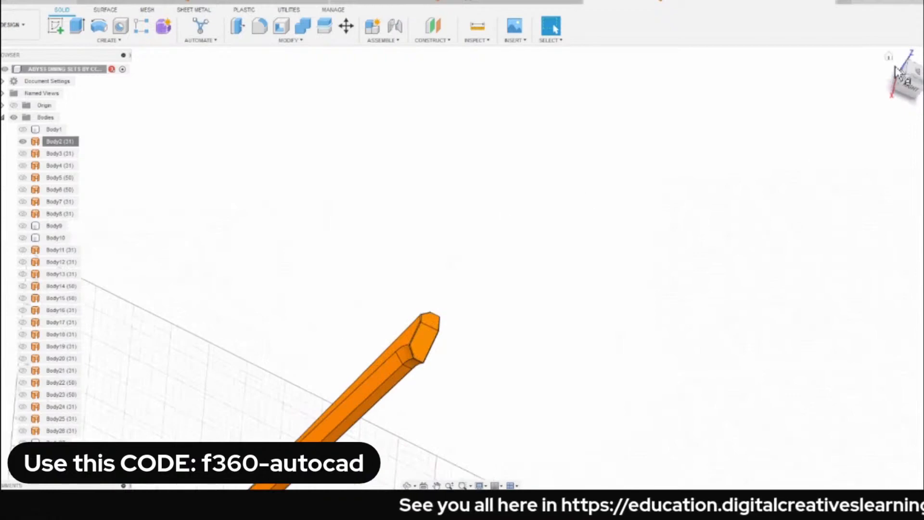
pyautogui.scroll(5, 404, 207)
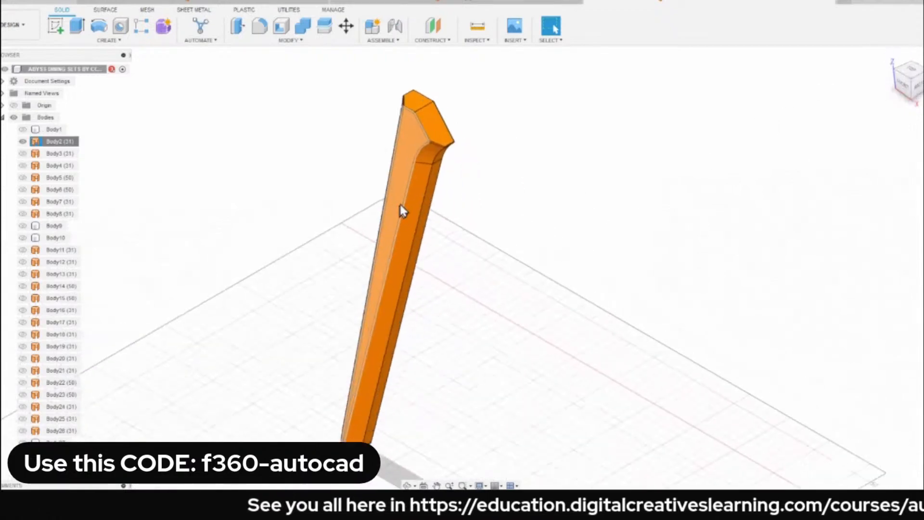
pyautogui.scroll(-5, 323, 220)
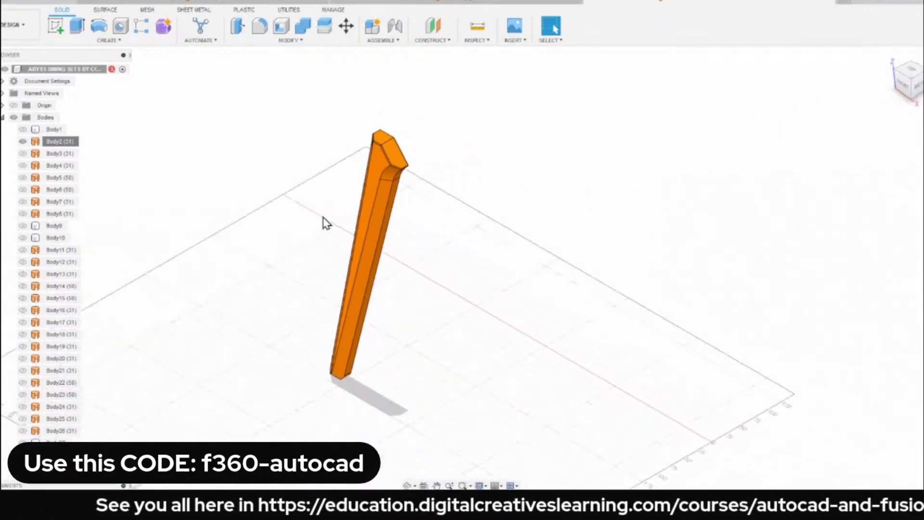
# Try to stitch the isolated chair leg's surfaces into a new body with a 0.10 mm tolerance.
pyautogui.moveTo(232, 79); pyautogui.dragTo(536, 398)
pyautogui.click(264, 120)
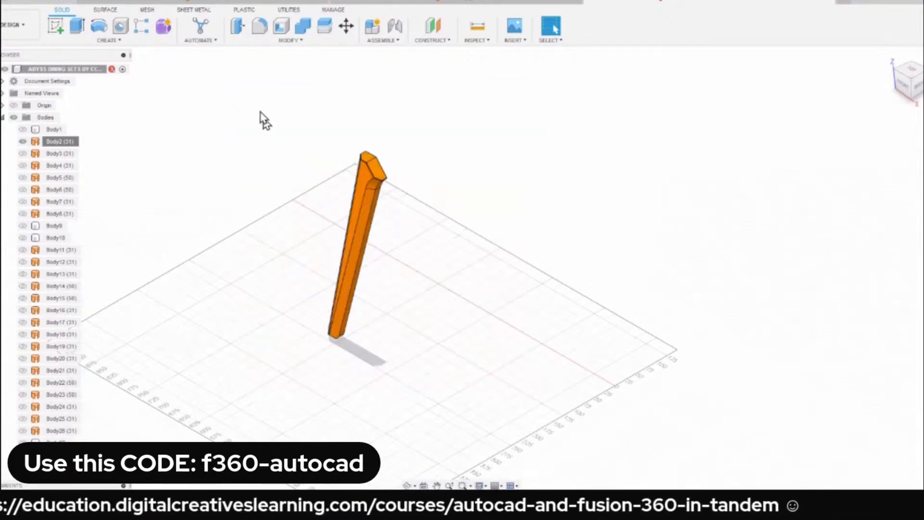
pyautogui.moveTo(244, 97); pyautogui.dragTo(566, 402)
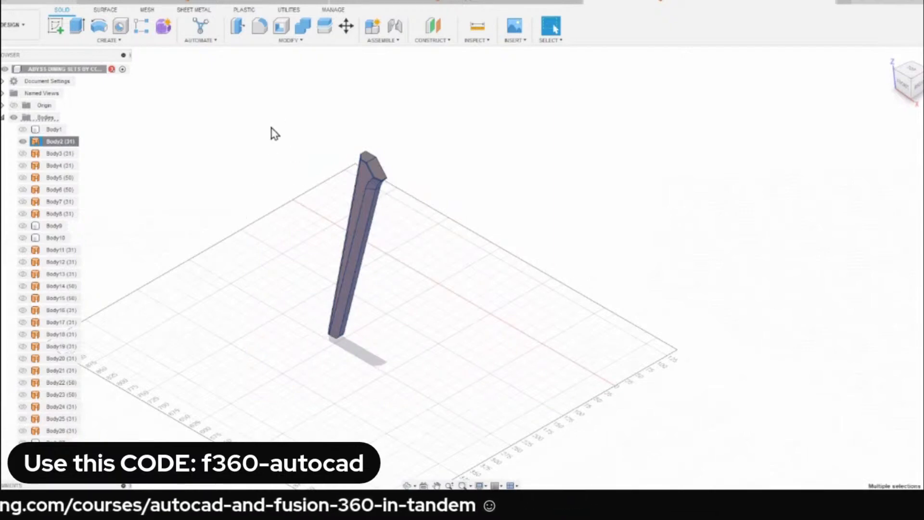
pyautogui.click(104, 9)
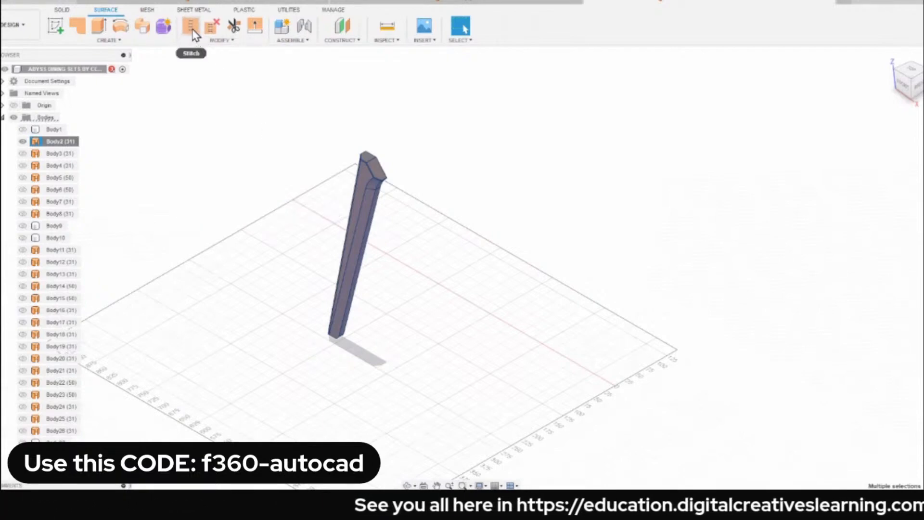
pyautogui.click(191, 28)
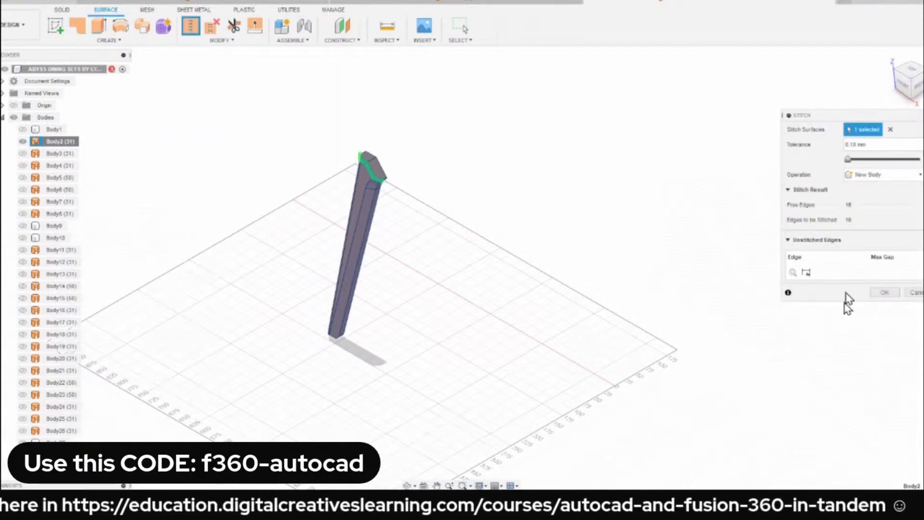
pyautogui.scroll(5, 374, 185)
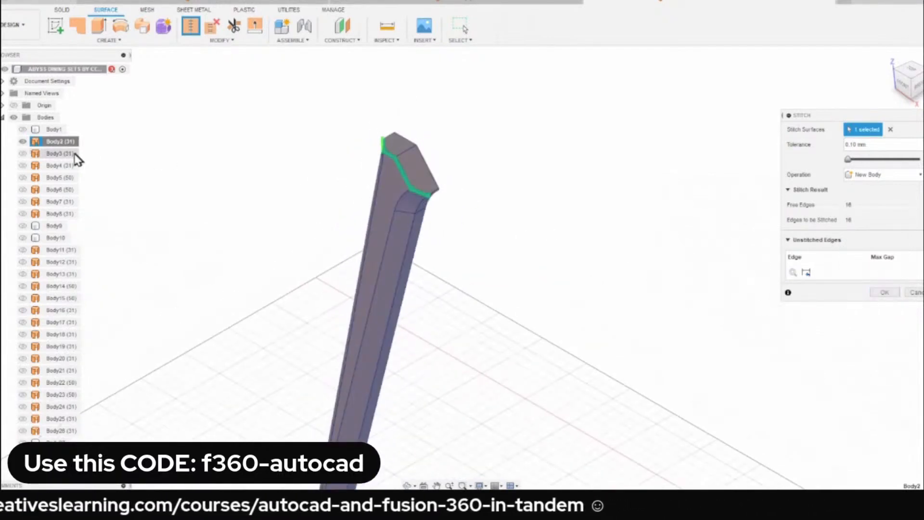
pyautogui.click(51, 142)
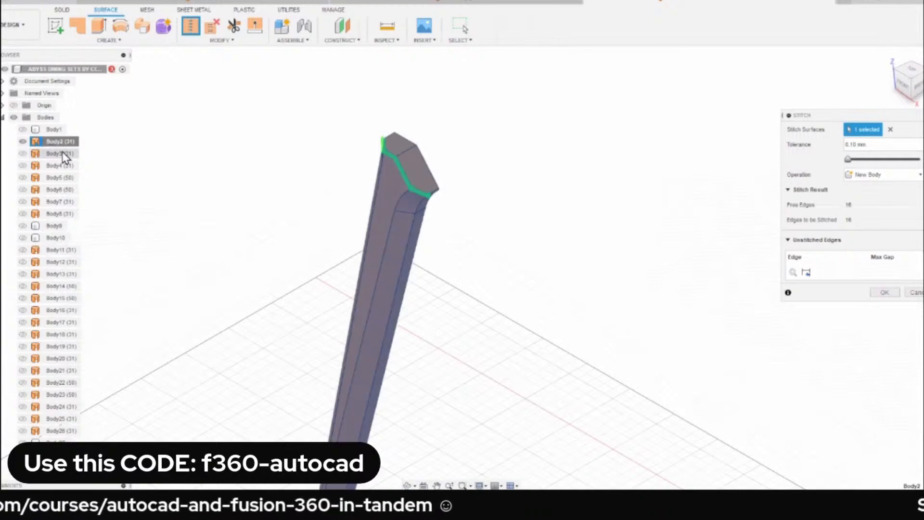
pyautogui.click(884, 292)
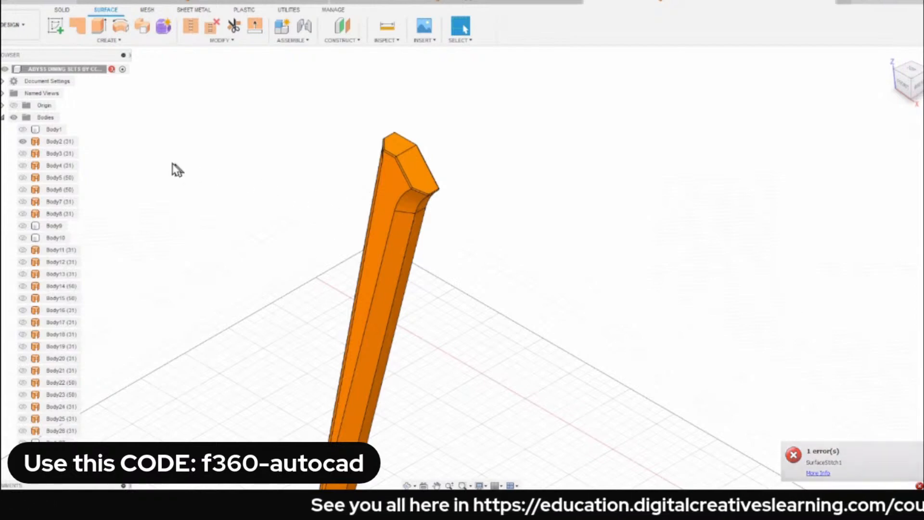
# Inspect the upper end of the chair leg and try to stitch its surfaces with a larger tolerance.
pyautogui.scroll(2, 394, 168)
pyautogui.click(394, 168)
pyautogui.scroll(4, 393, 163)
pyautogui.moveTo(337, 158)
pyautogui.keyDown('shift'); pyautogui.mouseDown(button='middle')
pyautogui.moveTo(367, 140)
pyautogui.moveTo(414, 162)
pyautogui.moveTo(447, 207)
pyautogui.moveTo(524, 183)
pyautogui.moveTo(553, 147)
pyautogui.moveTo(482, 172)
pyautogui.moveTo(457, 128)
pyautogui.moveTo(333, 155)
pyautogui.mouseUp(button='middle'); pyautogui.keyUp('shift')
pyautogui.scroll(-3, 411, 167)
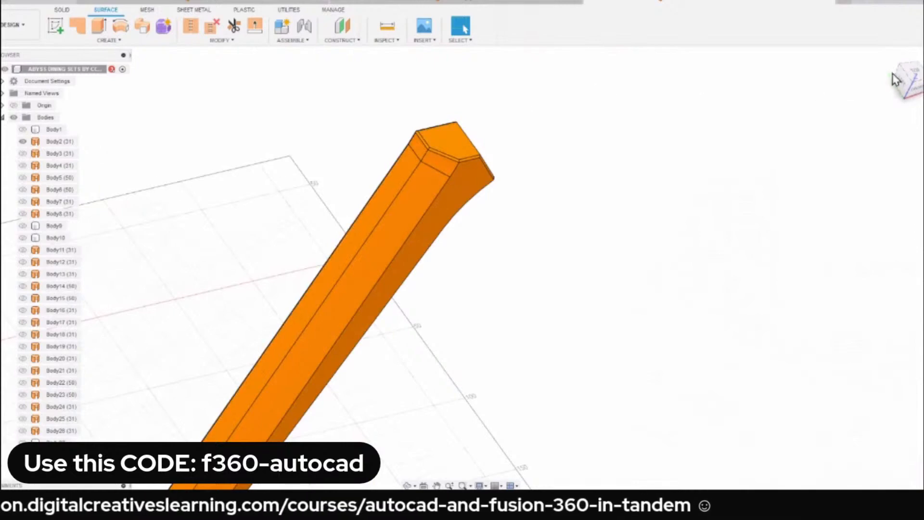
pyautogui.click(888, 57)
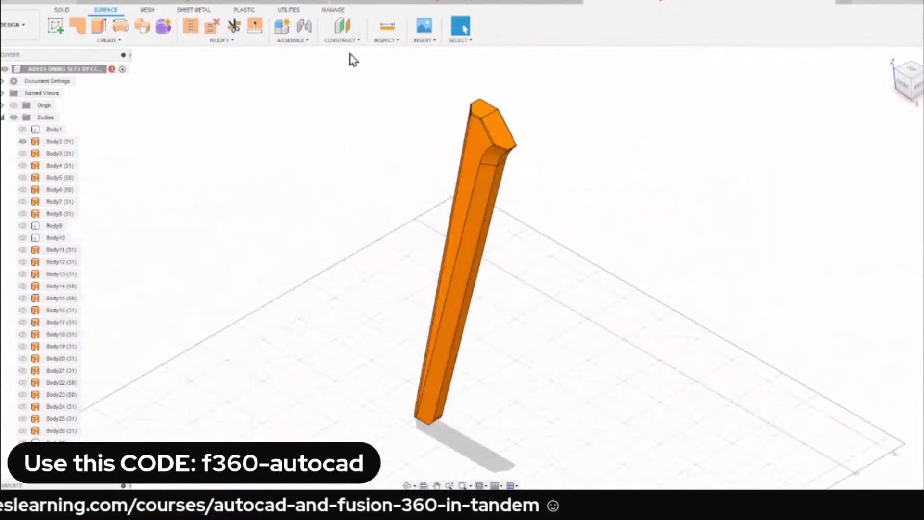
pyautogui.moveTo(339, 59); pyautogui.dragTo(657, 453)
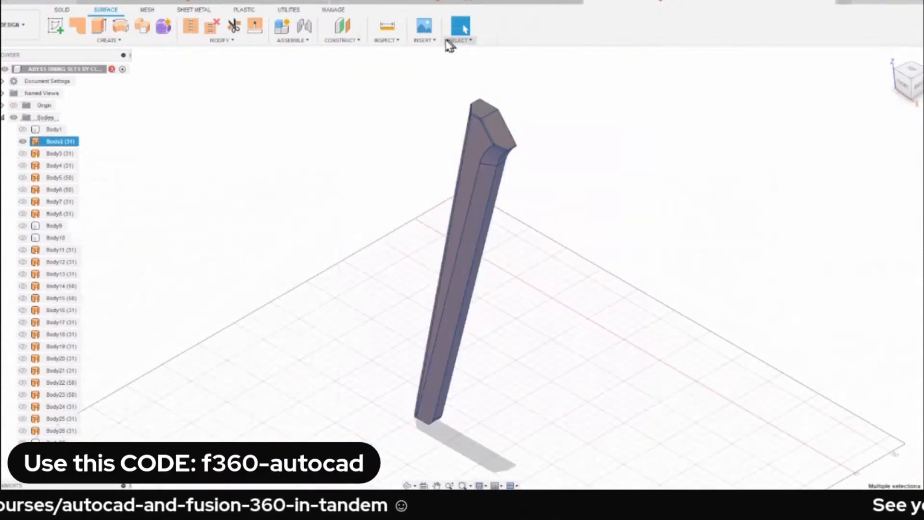
pyautogui.click(191, 27)
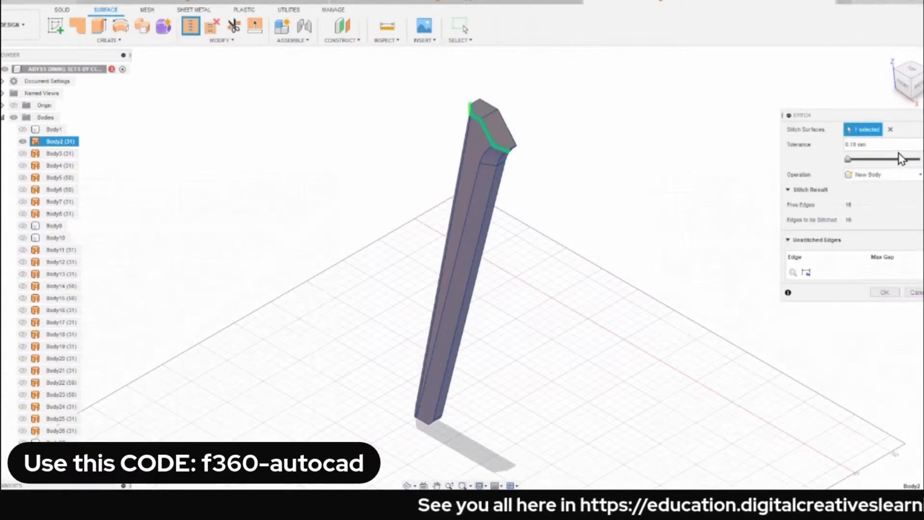
pyautogui.click(872, 145)
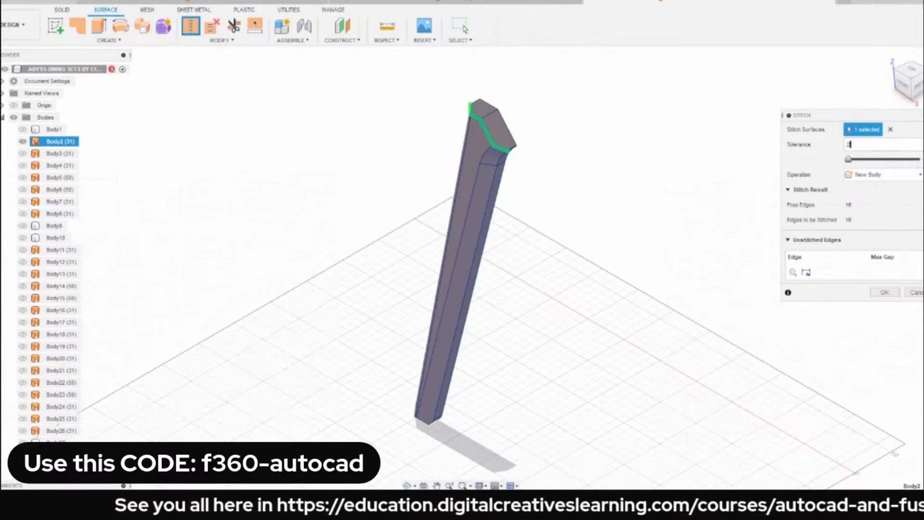
pyautogui.click(883, 293)
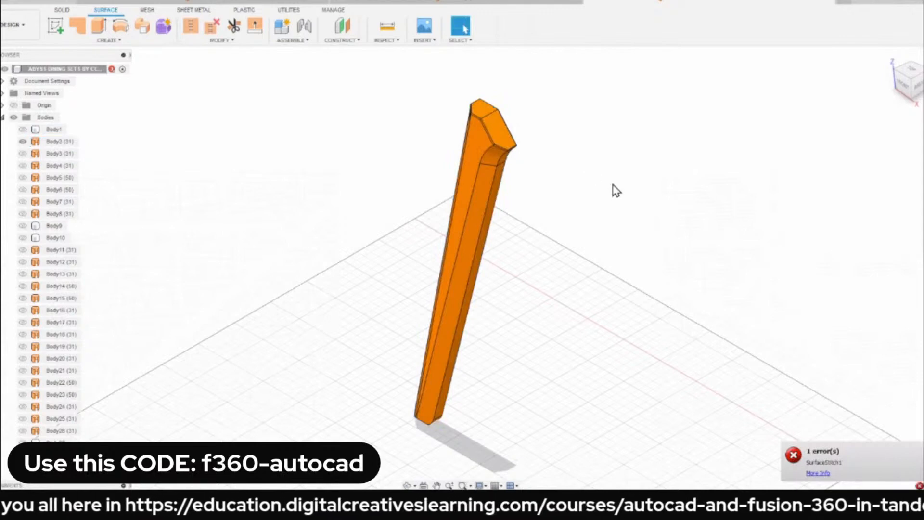
# Try to stitch all the leg's surfaces into a new body with the tolerance set to 5 mm.
pyautogui.moveTo(402, 71); pyautogui.dragTo(627, 461)
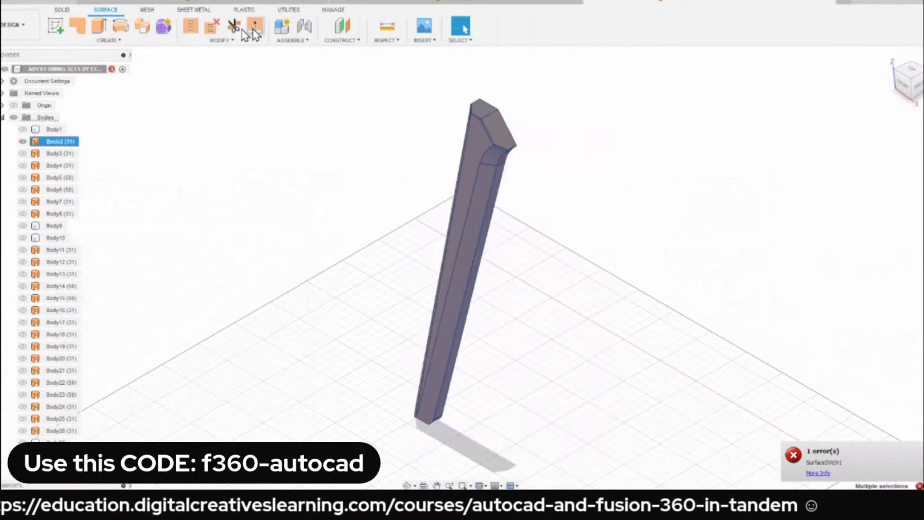
pyautogui.click(190, 25)
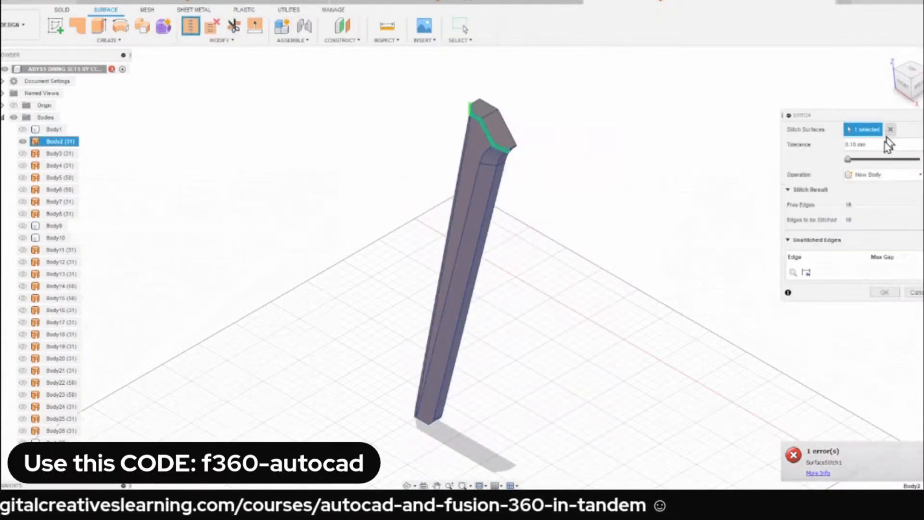
pyautogui.click(881, 145)
pyautogui.write('5')
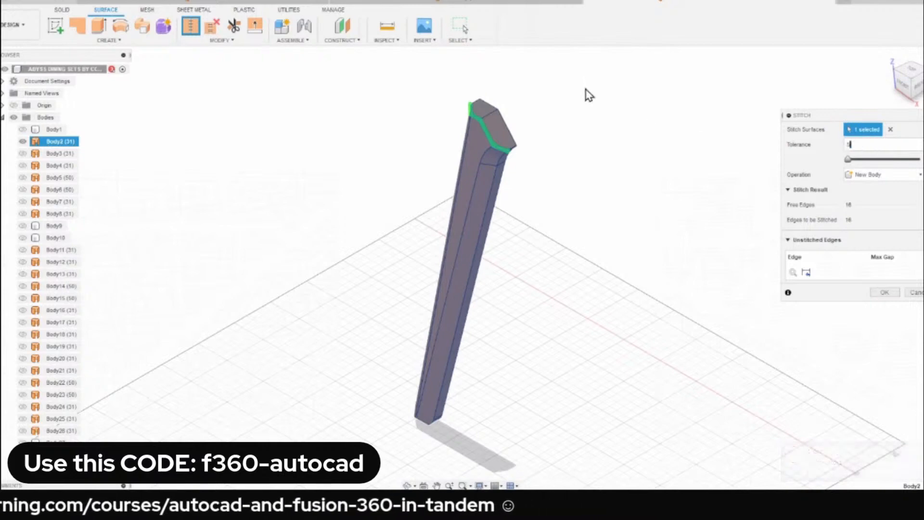
pyautogui.click(885, 292)
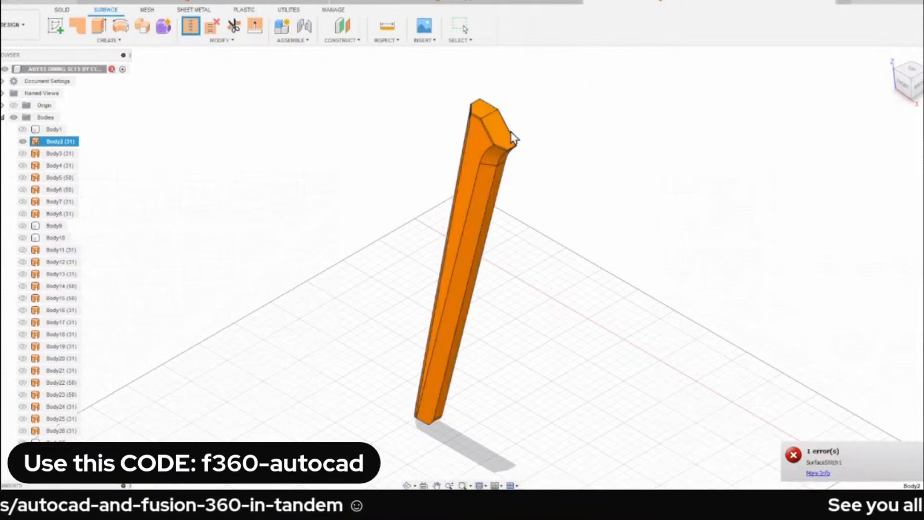
pyautogui.press('Escape')
# Try once more to stitch the selected leg surfaces as a new body with an adjusted tolerance.
pyautogui.moveTo(365, 71); pyautogui.dragTo(683, 462)
pyautogui.click(191, 26)
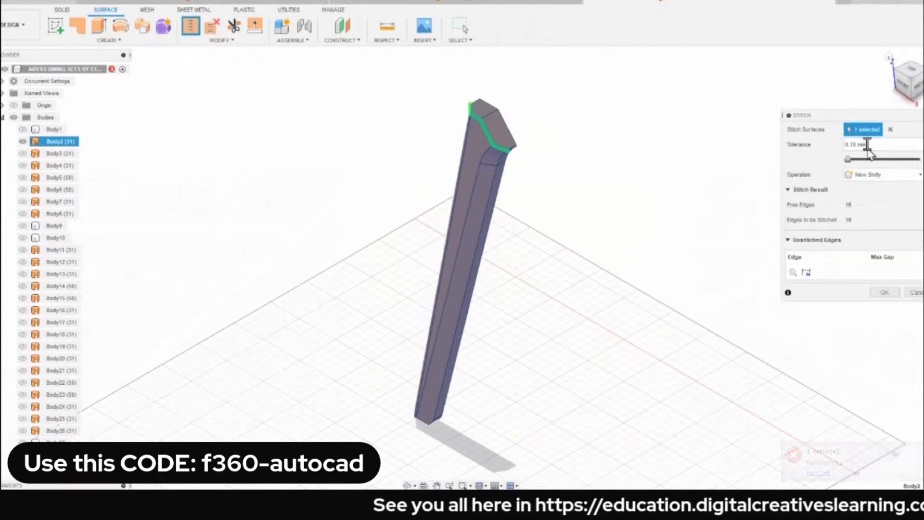
pyautogui.click(866, 145)
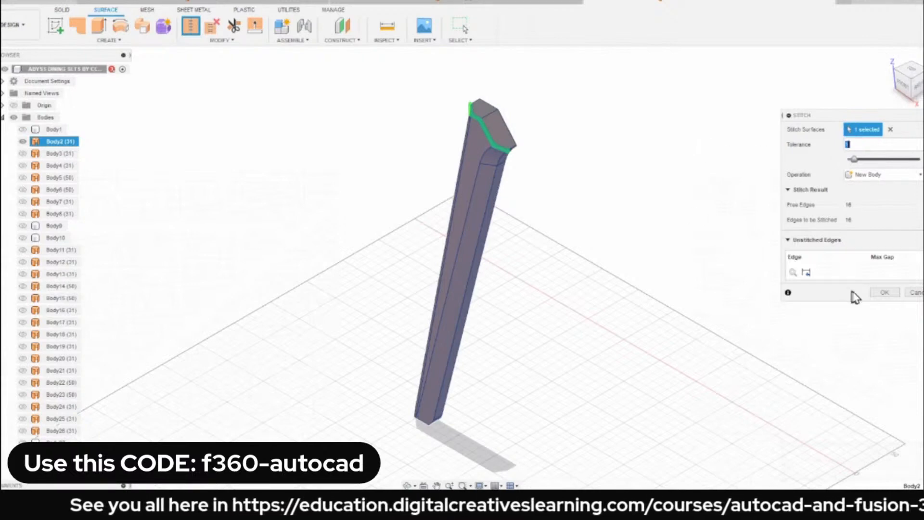
pyautogui.click(884, 292)
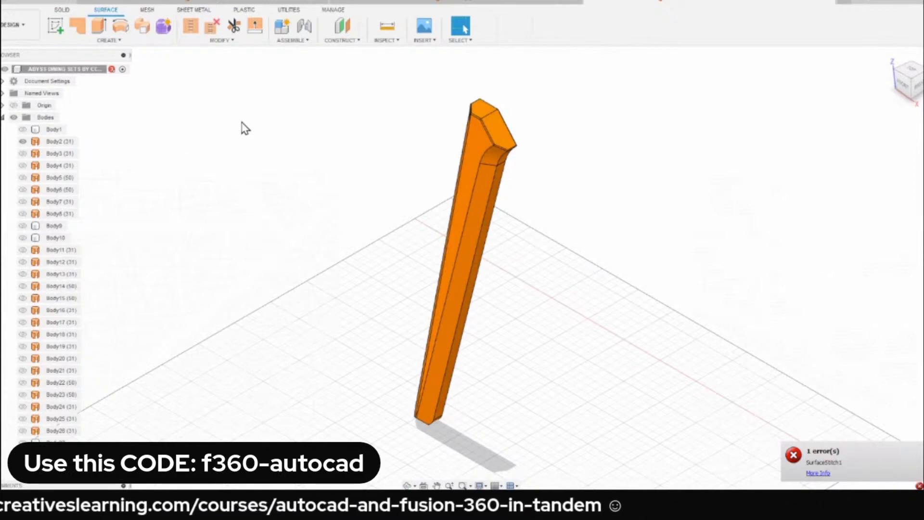
# Show all bodies of the dining set, including the tabletop and chairs.
pyautogui.click(30, 129)
pyautogui.click(23, 130)
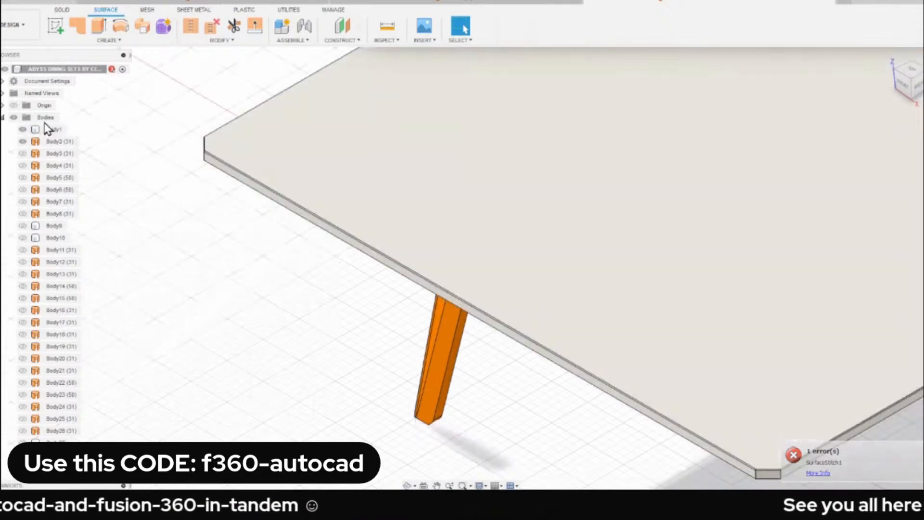
pyautogui.scroll(-2, 173, 198)
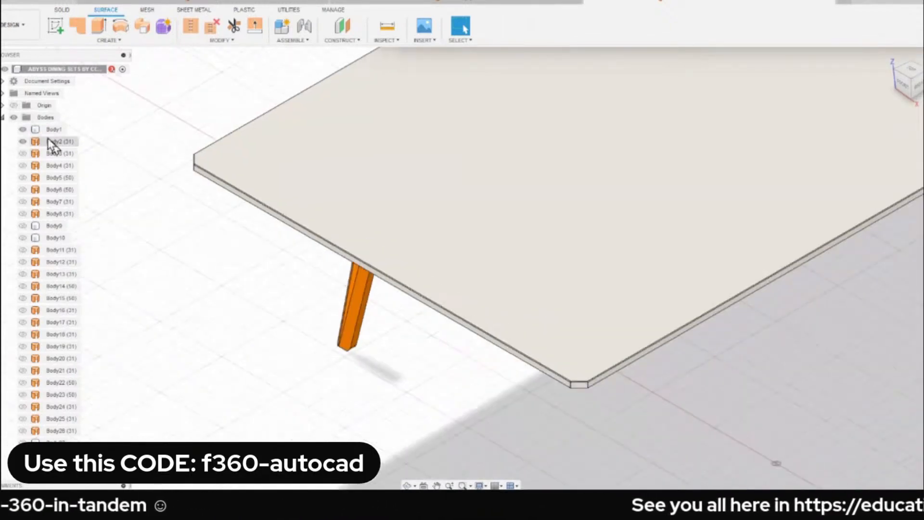
pyautogui.rightClick(36, 119)
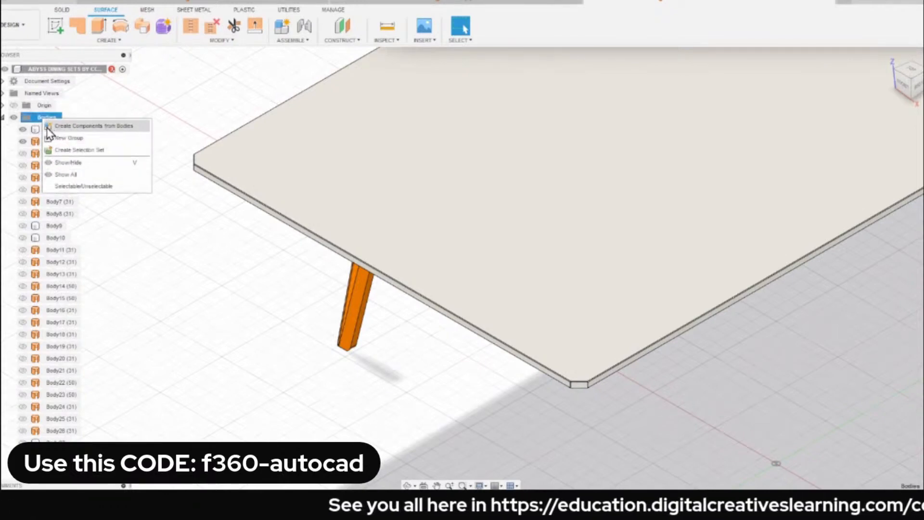
pyautogui.click(88, 176)
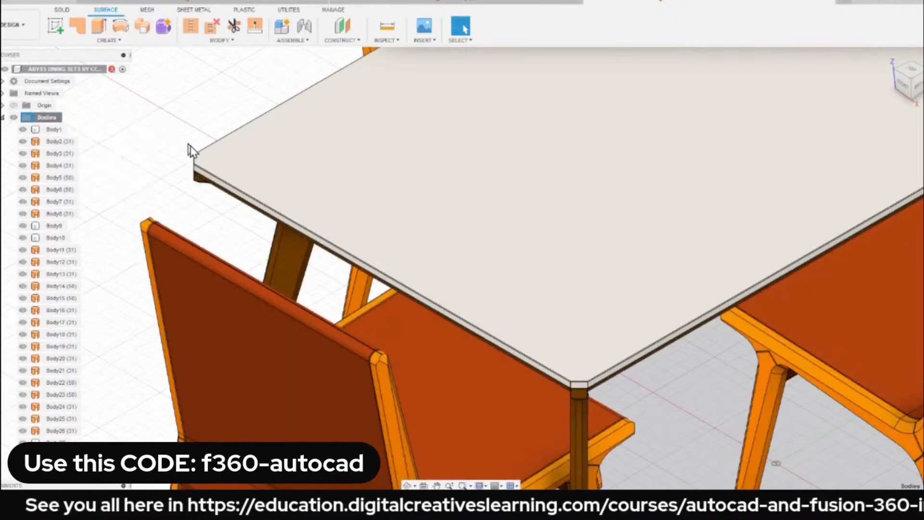
pyautogui.scroll(-3, 308, 192)
pyautogui.keyDown('shift'); pyautogui.moveTo(450, 215); pyautogui.dragTo(327, 176, button='middle'); pyautogui.keyUp('shift')
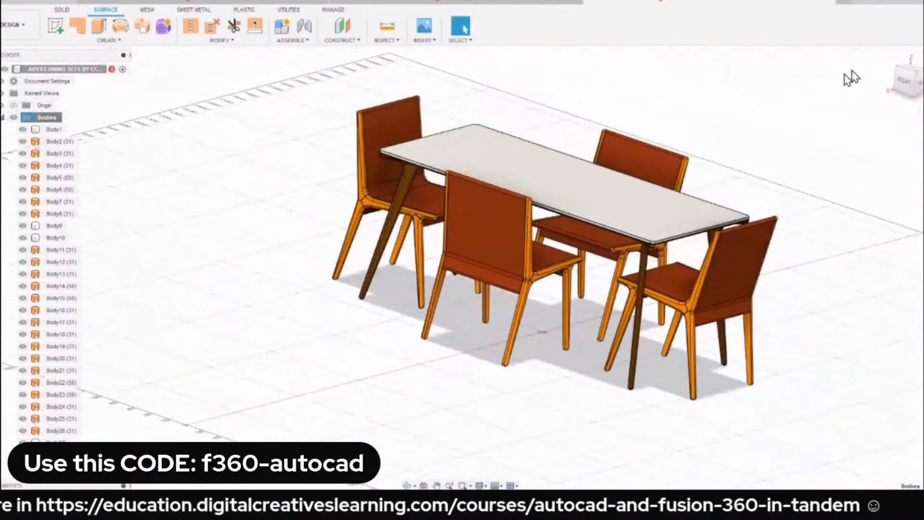
pyautogui.click(889, 57)
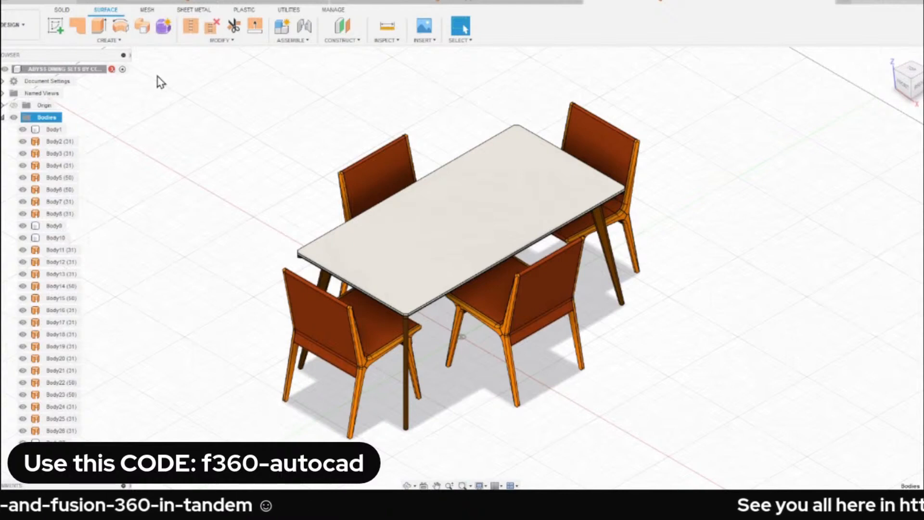
# Switch the dining set design to the Render workspace.
pyautogui.click(14, 26)
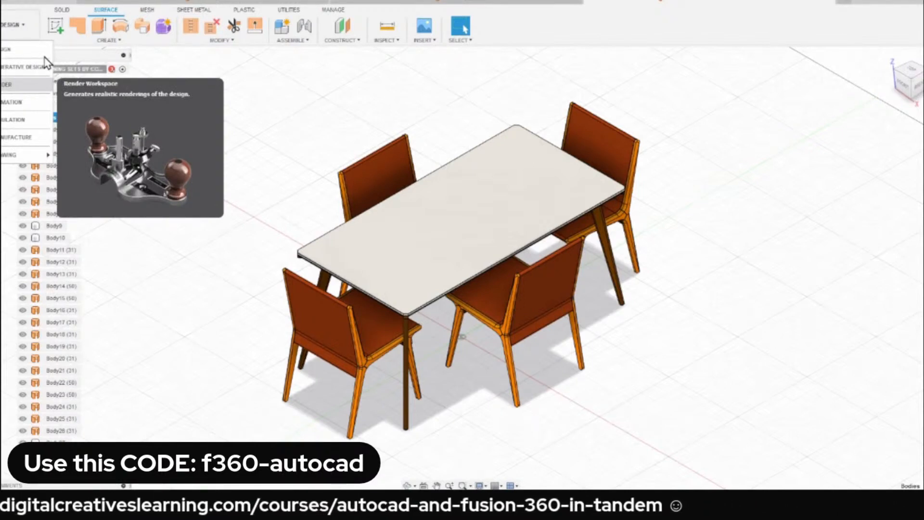
pyautogui.click(26, 84)
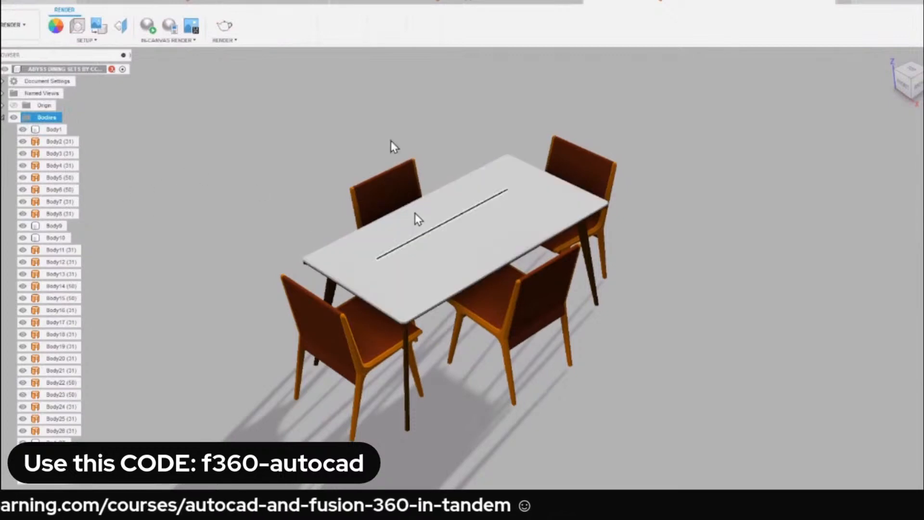
pyautogui.keyDown('shift'); pyautogui.moveTo(351, 231); pyautogui.dragTo(332, 222, button='middle'); pyautogui.keyUp('shift')
pyautogui.click(889, 58)
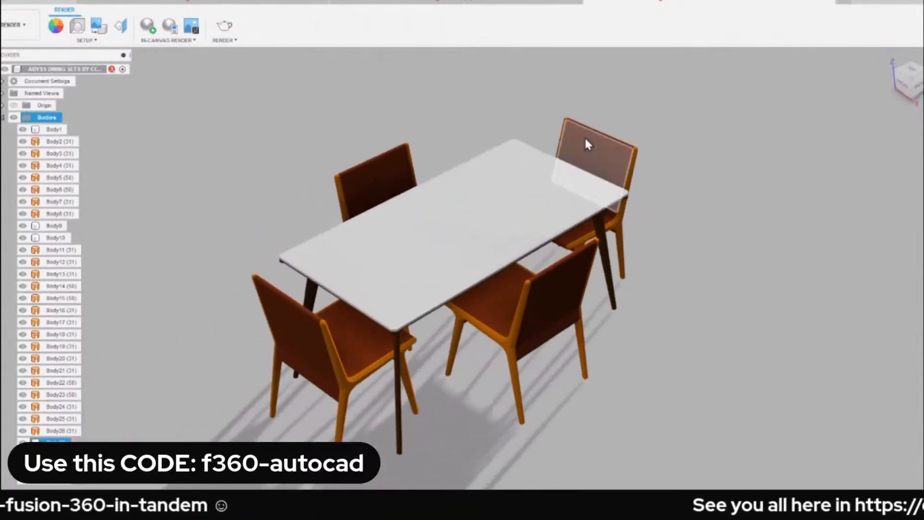
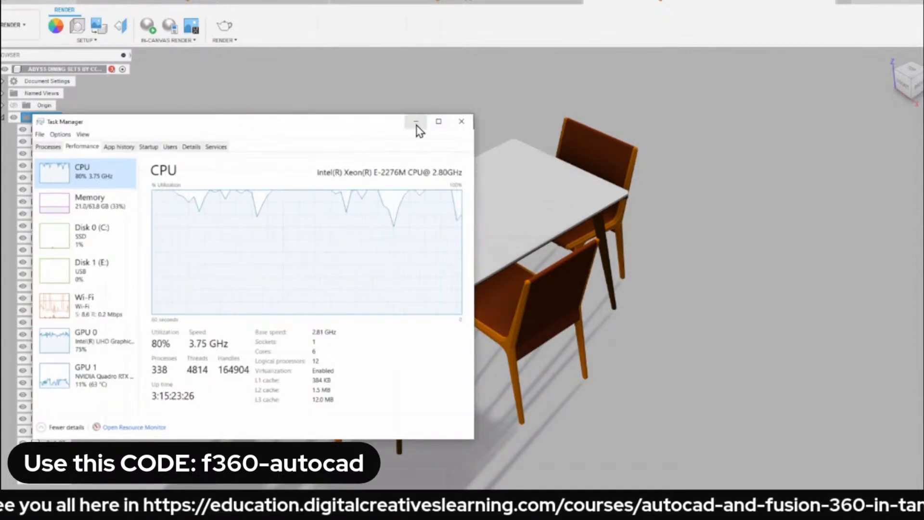
# Minimize the Task Manager window and clear the selection of the dining set bodies.
pyautogui.click(417, 126)
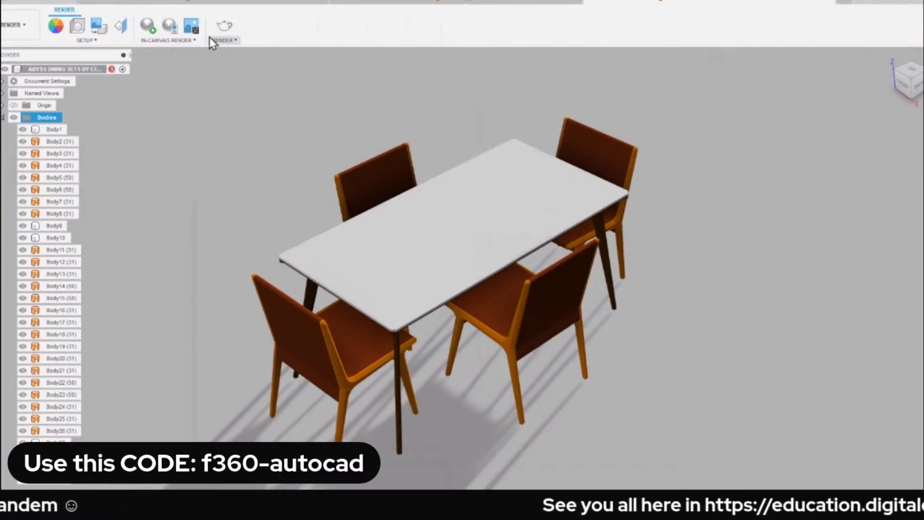
pyautogui.click(216, 77)
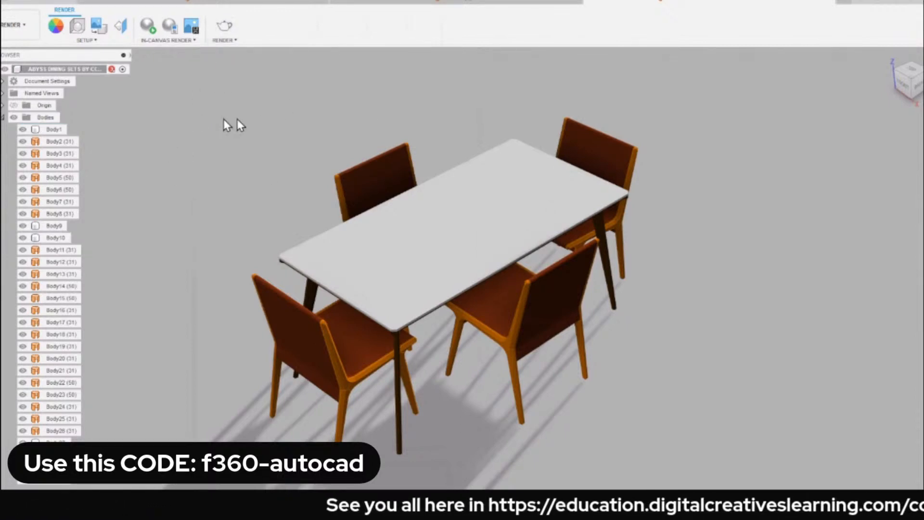
pyautogui.click(54, 129)
pyautogui.click(245, 150)
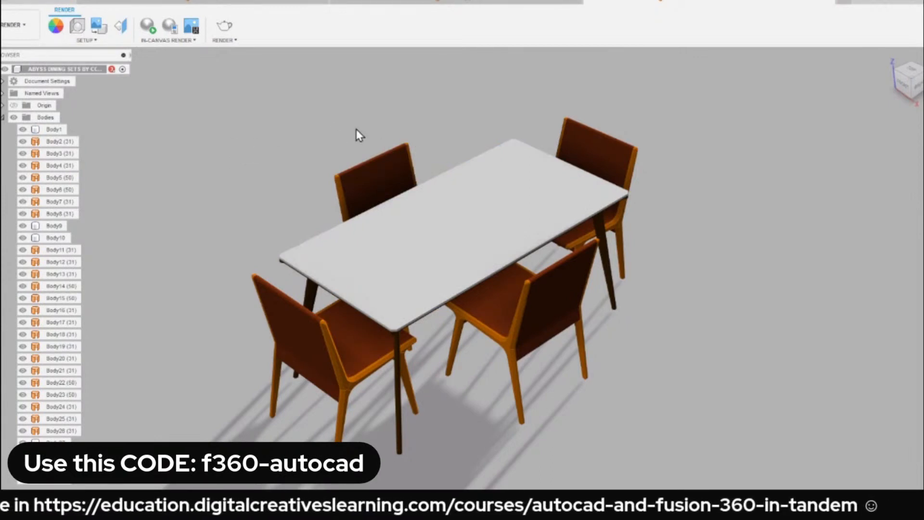
# Browse the Wood category of the appearance library and download the Pine appearance.
pyautogui.press('a')
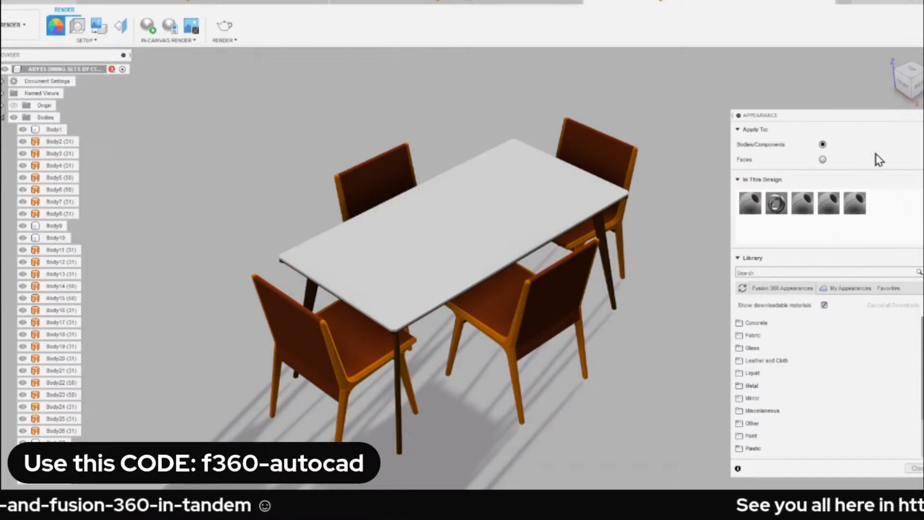
pyautogui.scroll(-2, 785, 382)
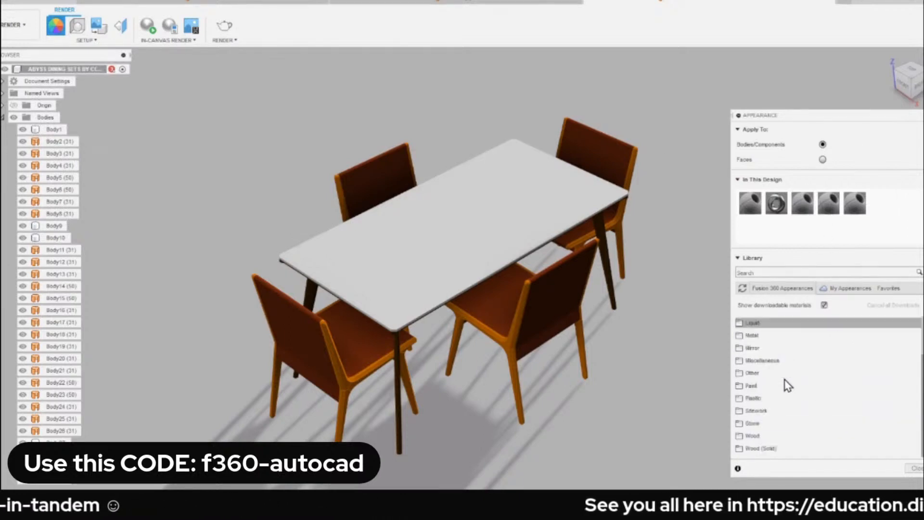
pyautogui.click(753, 436)
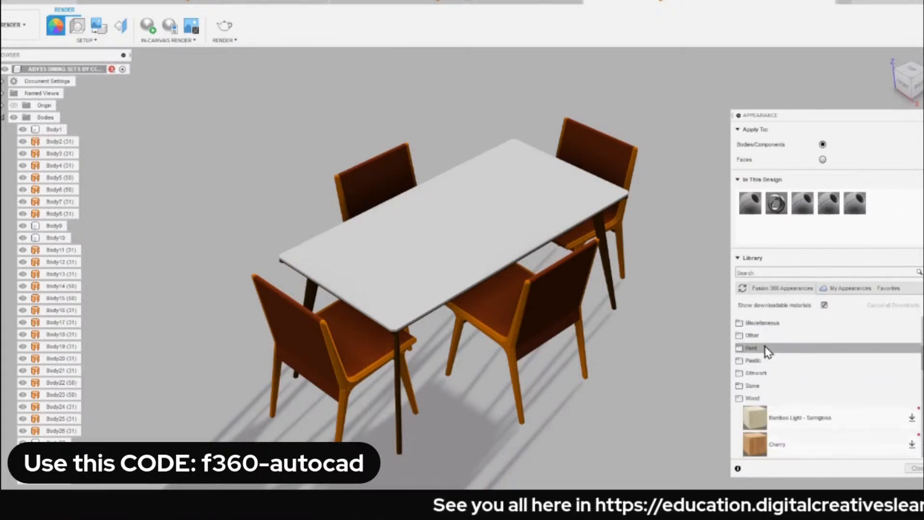
pyautogui.click(500, 278)
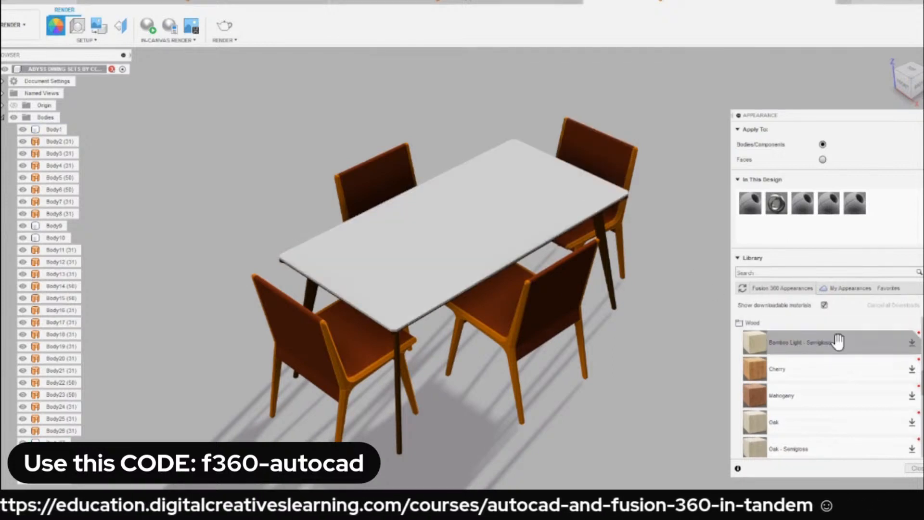
pyautogui.scroll(-5, 838, 342)
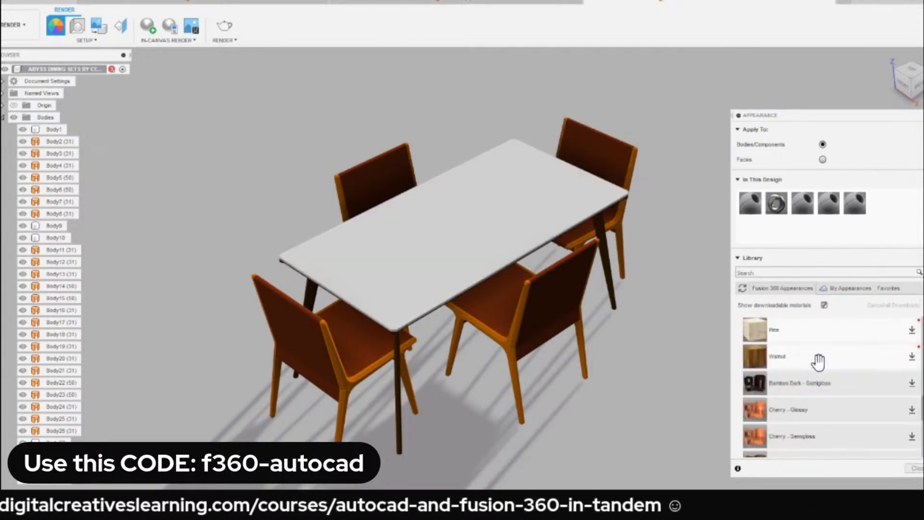
pyautogui.scroll(-5, 821, 360)
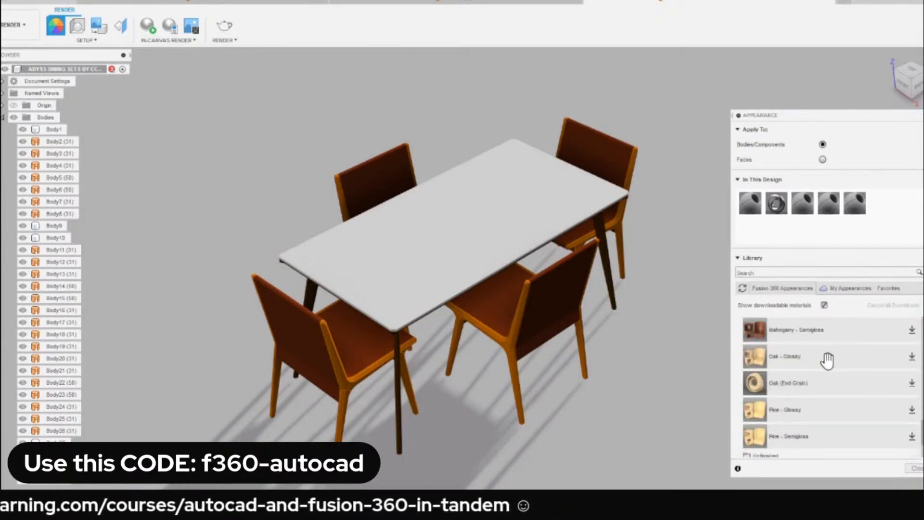
pyautogui.scroll(5, 828, 360)
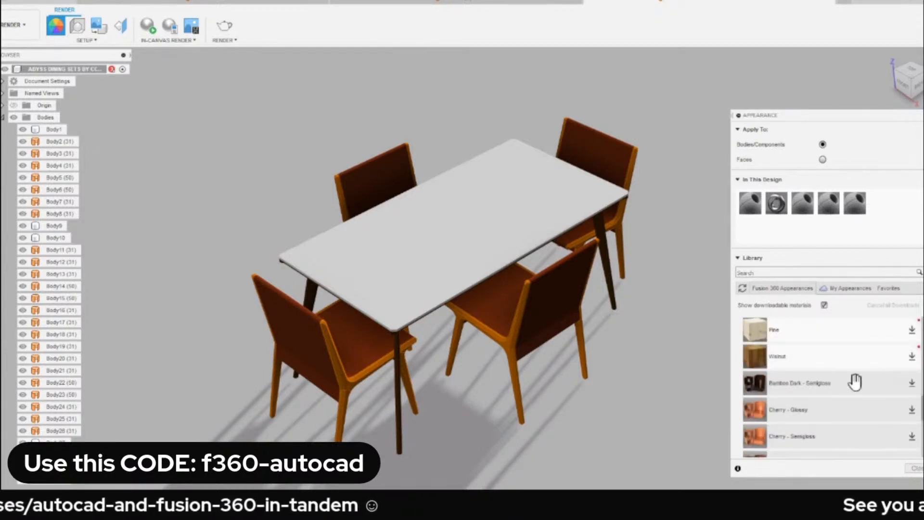
pyautogui.scroll(3, 854, 383)
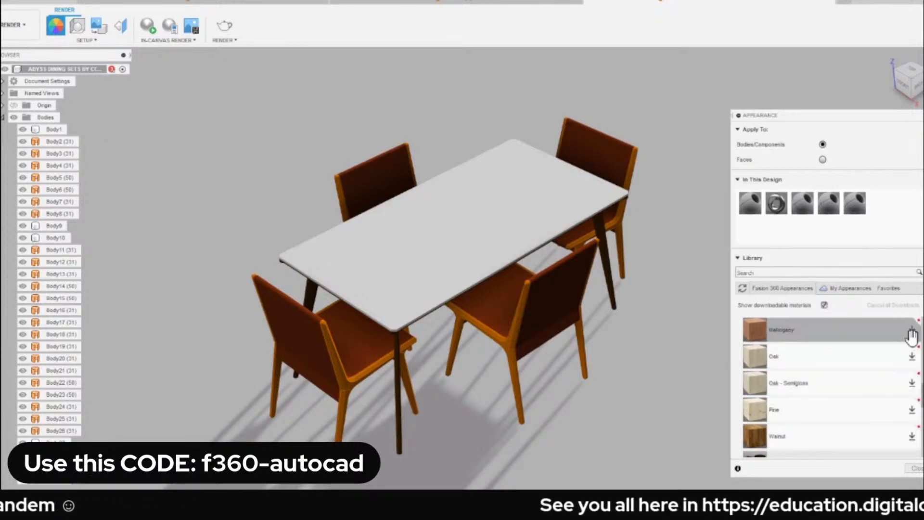
pyautogui.click(913, 409)
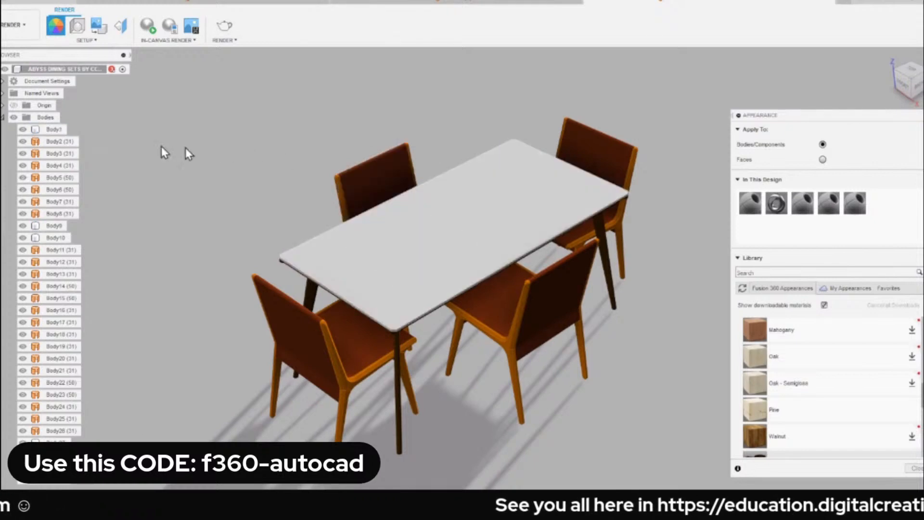
# Apply the Pine appearance to only the upper face of the tabletop, with appearances set to apply to faces.
pyautogui.click(46, 129)
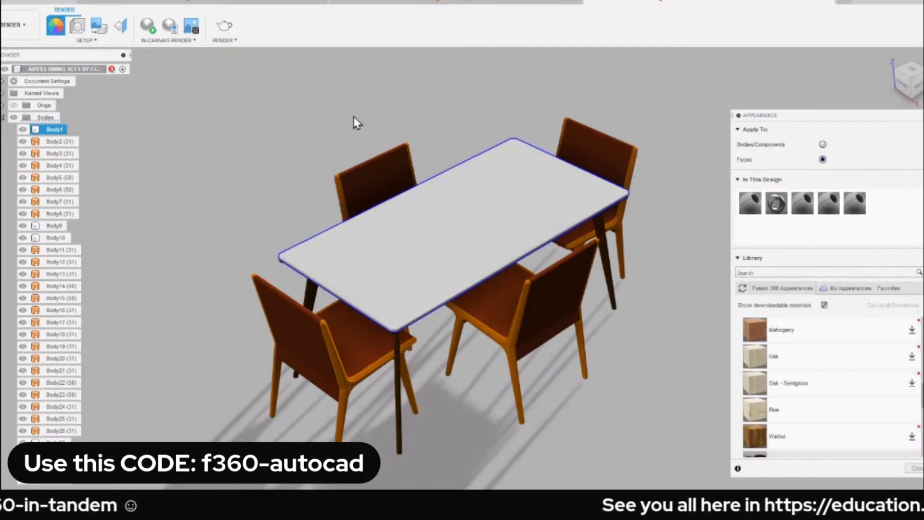
pyautogui.press('Escape')
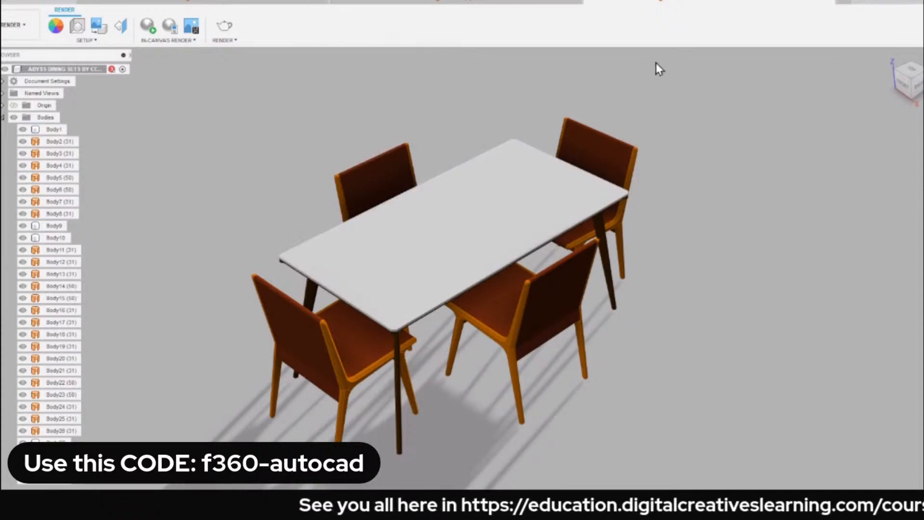
pyautogui.press('a')
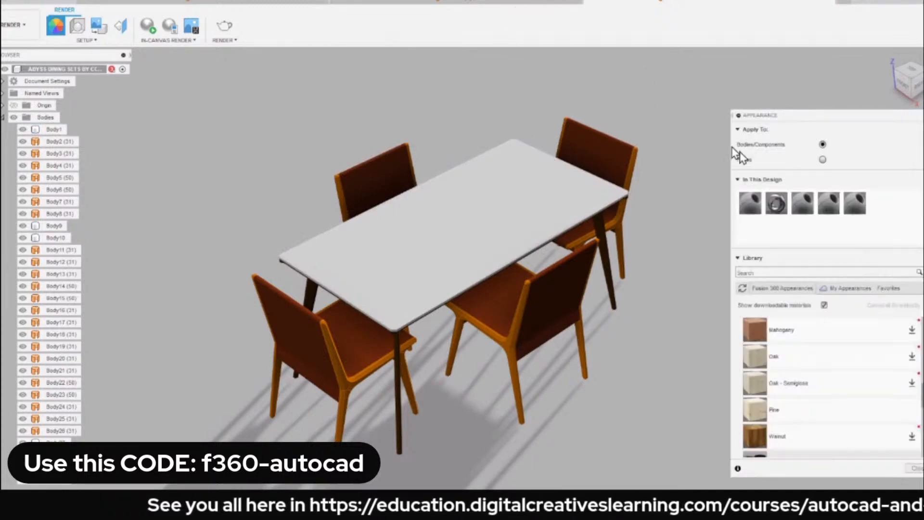
pyautogui.click(822, 159)
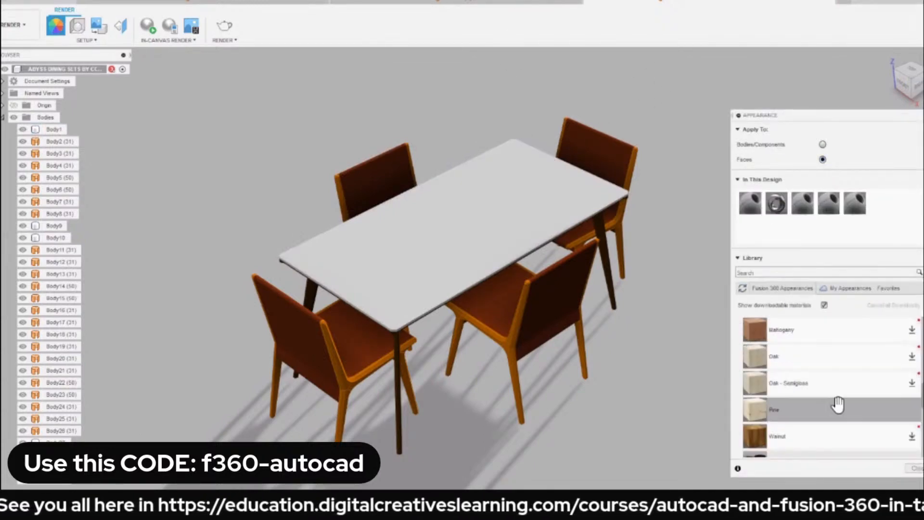
pyautogui.moveTo(838, 404); pyautogui.dragTo(461, 246)
pyautogui.scroll(5, 461, 245)
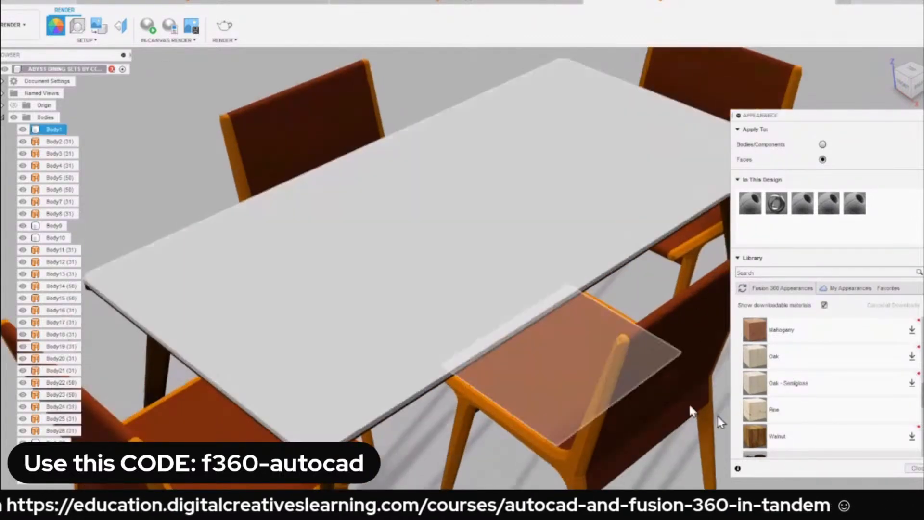
pyautogui.moveTo(752, 407); pyautogui.dragTo(387, 244)
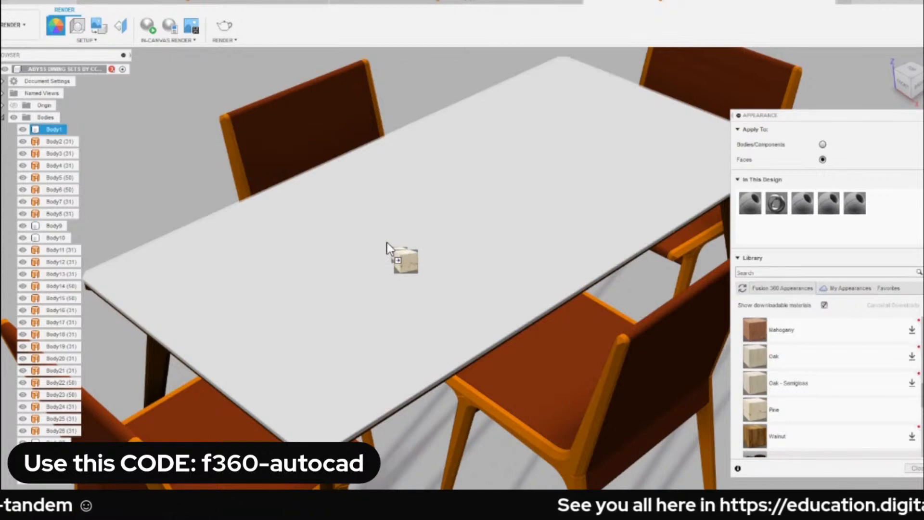
pyautogui.moveTo(387, 248); pyautogui.dragTo(387, 248)
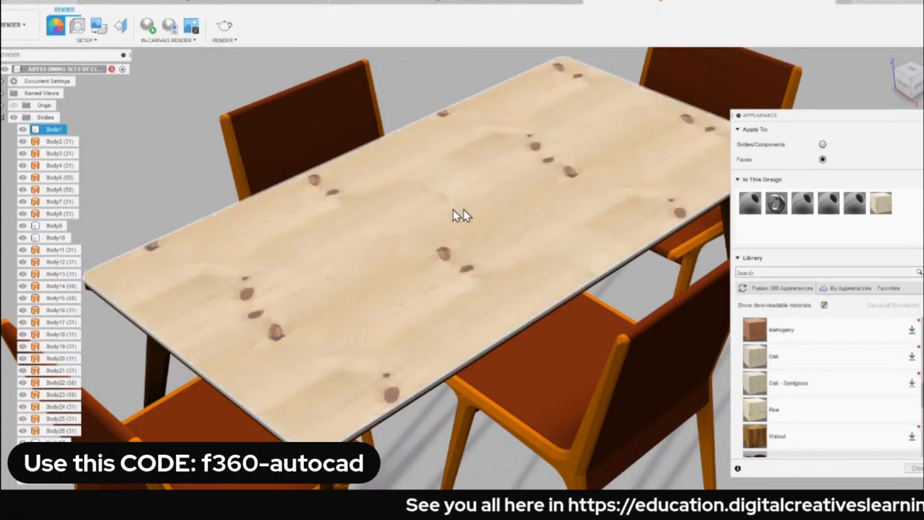
# Examine the wood grain and the side edges of the tabletop up close.
pyautogui.scroll(3, 152, 298)
pyautogui.scroll(2, 150, 297)
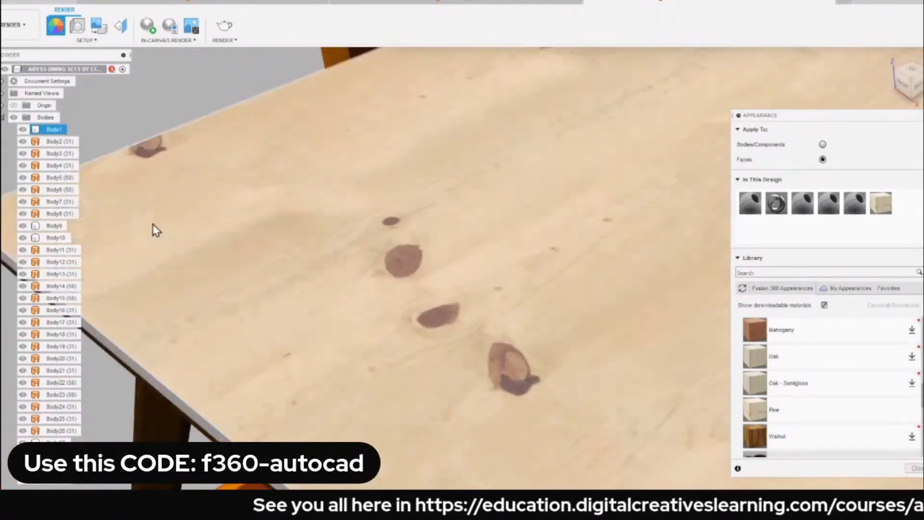
pyautogui.moveTo(152, 223); pyautogui.dragTo(403, 194, button='middle')
pyautogui.scroll(5, 244, 190)
pyautogui.scroll(3, 161, 200)
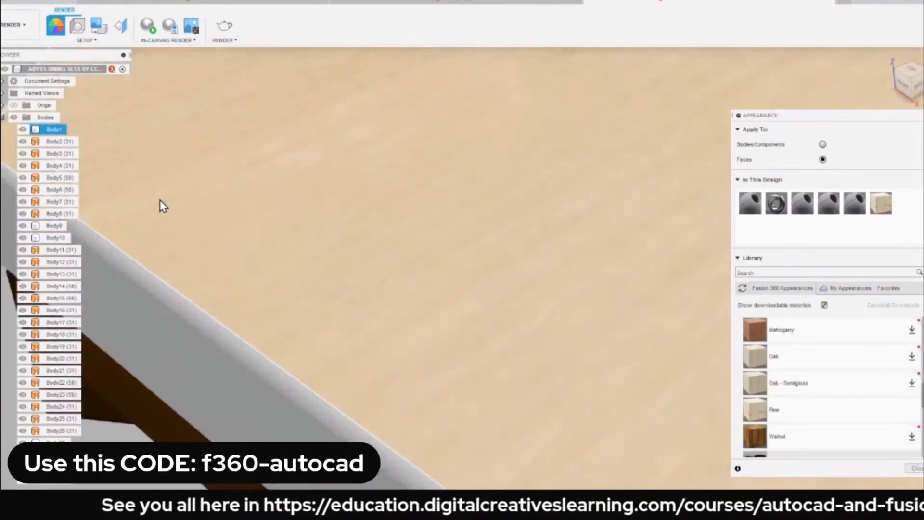
pyautogui.scroll(-5, 160, 200)
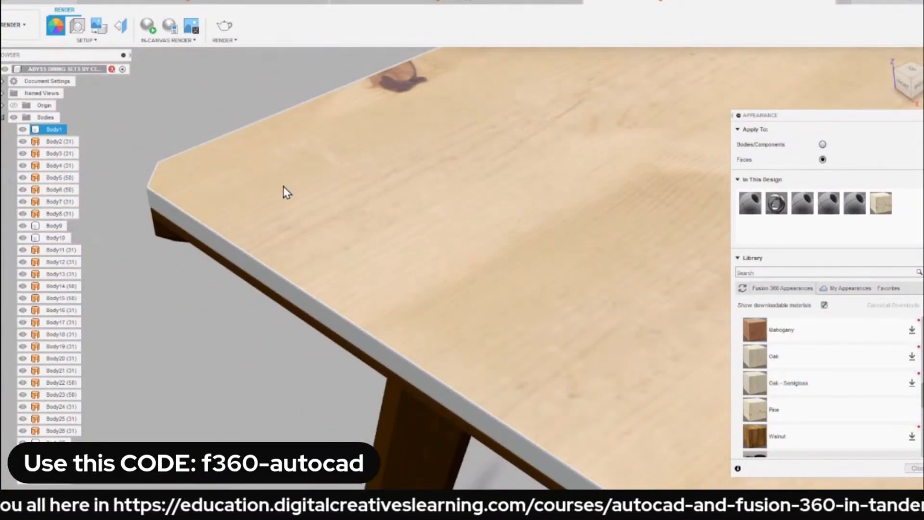
pyautogui.scroll(-6, 283, 192)
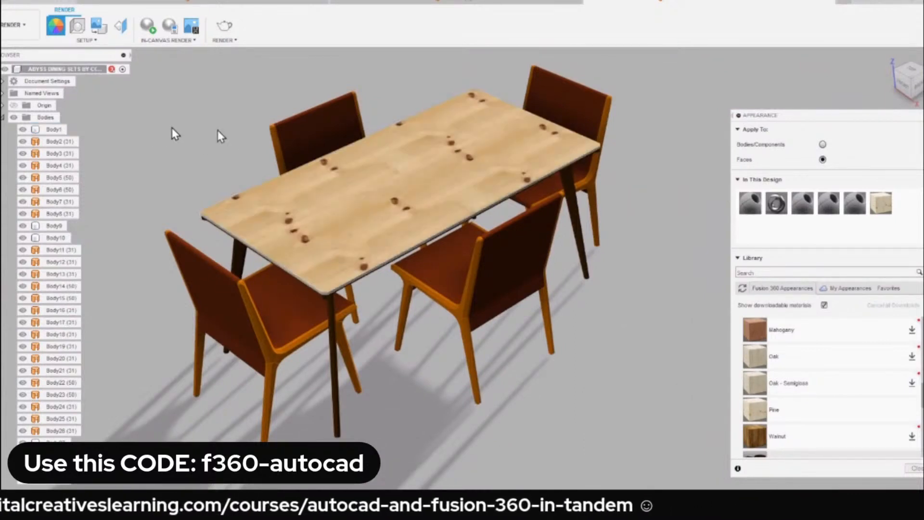
# Apply the Pine appearance to the whole tabletop body, Body1, removing the appearances applied to its faces.
pyautogui.click(823, 145)
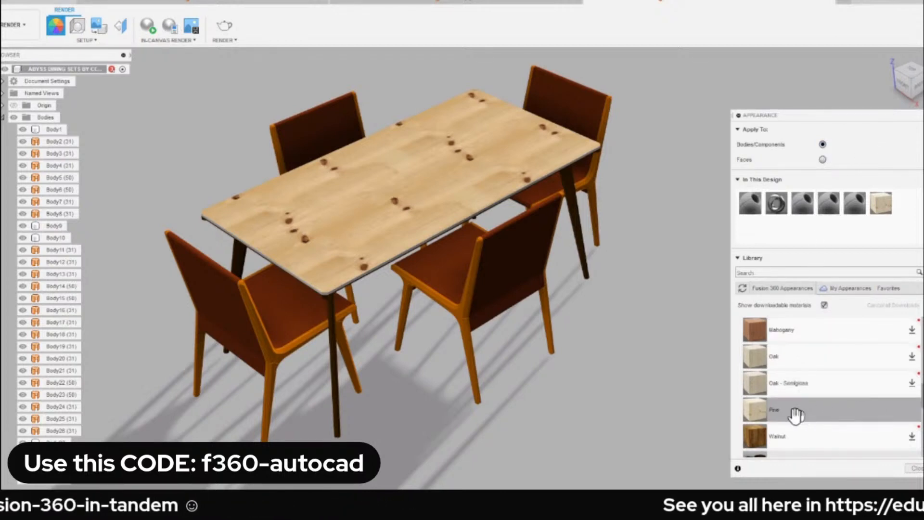
pyautogui.moveTo(785, 415); pyautogui.dragTo(46, 132)
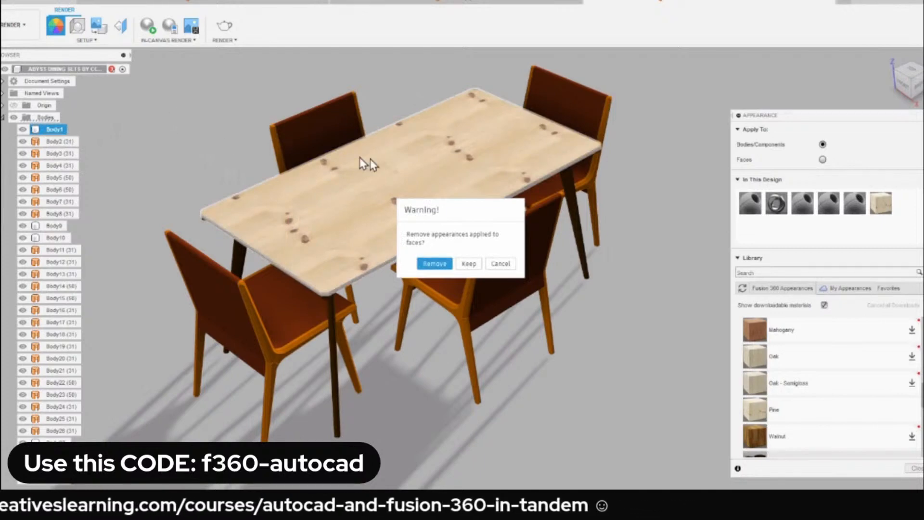
pyautogui.click(434, 263)
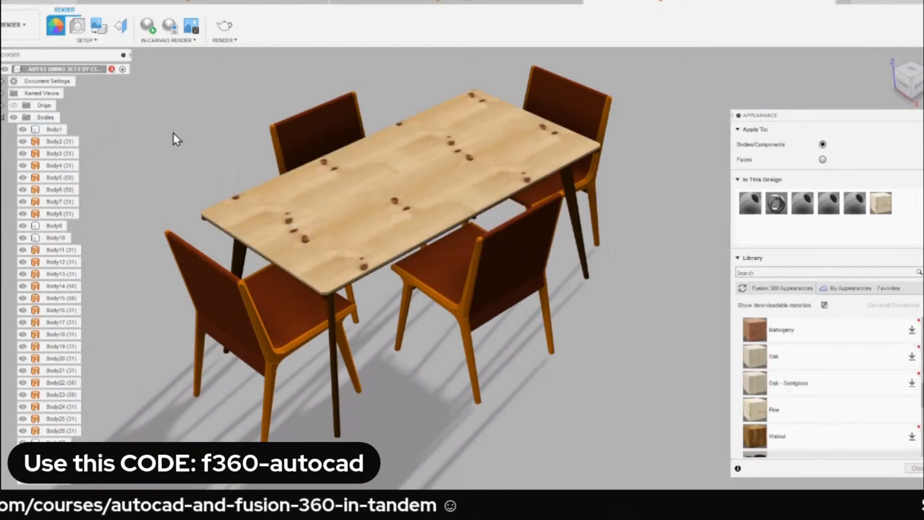
pyautogui.scroll(10, 289, 303)
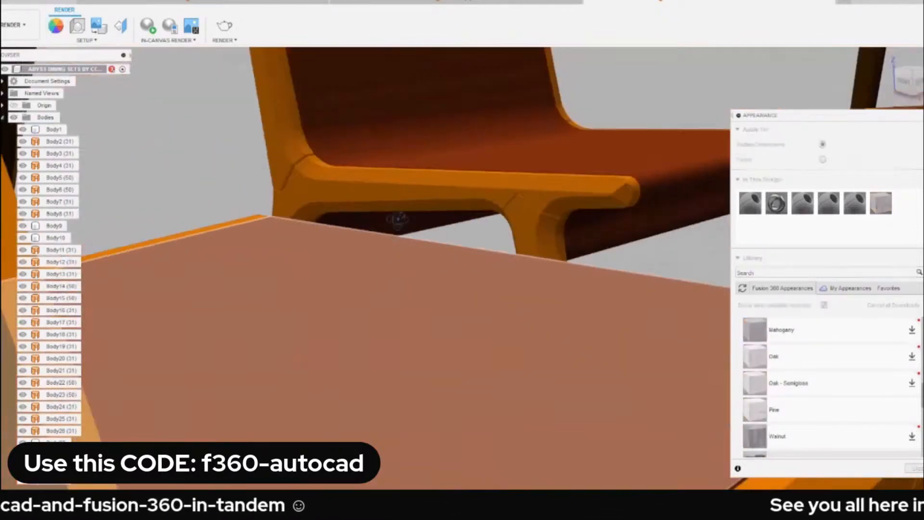
pyautogui.scroll(-10, 357, 246)
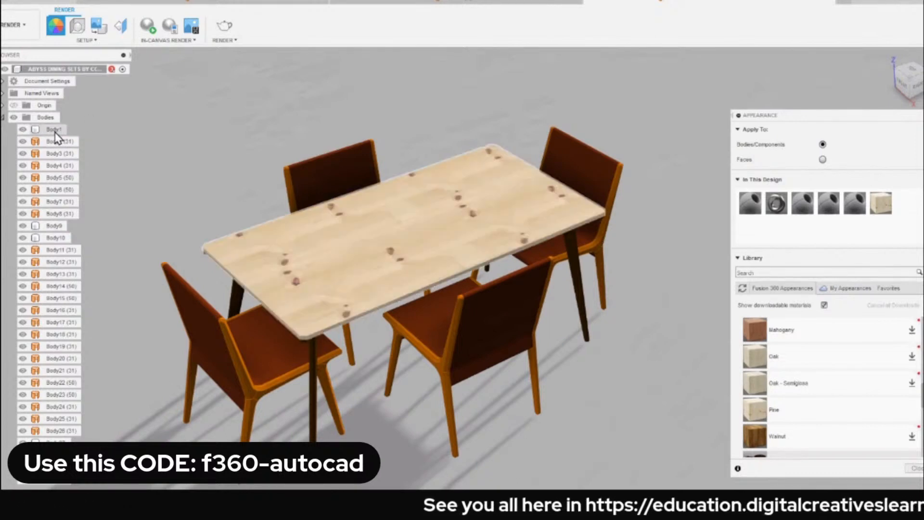
# Rename the tabletop body as TableTop and undo the renaming.
pyautogui.click(56, 131)
pyautogui.doubleClick(57, 132)
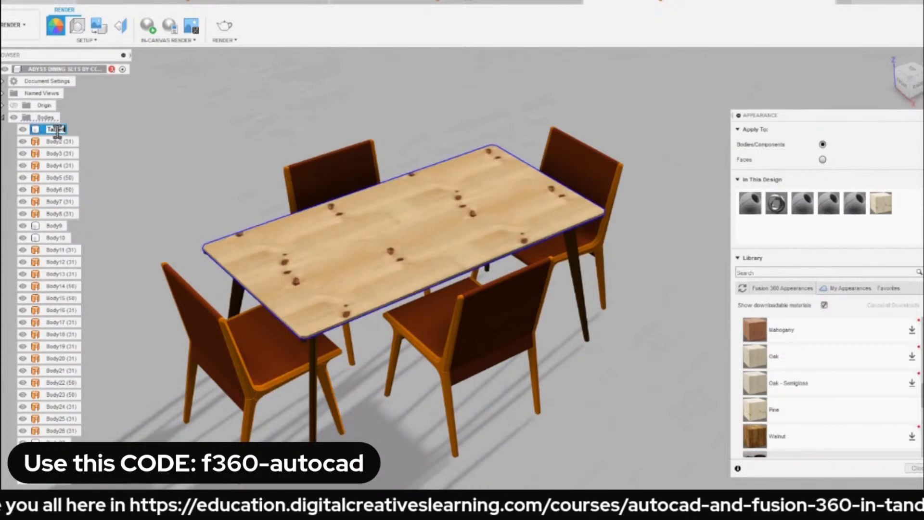
pyautogui.press('Return')
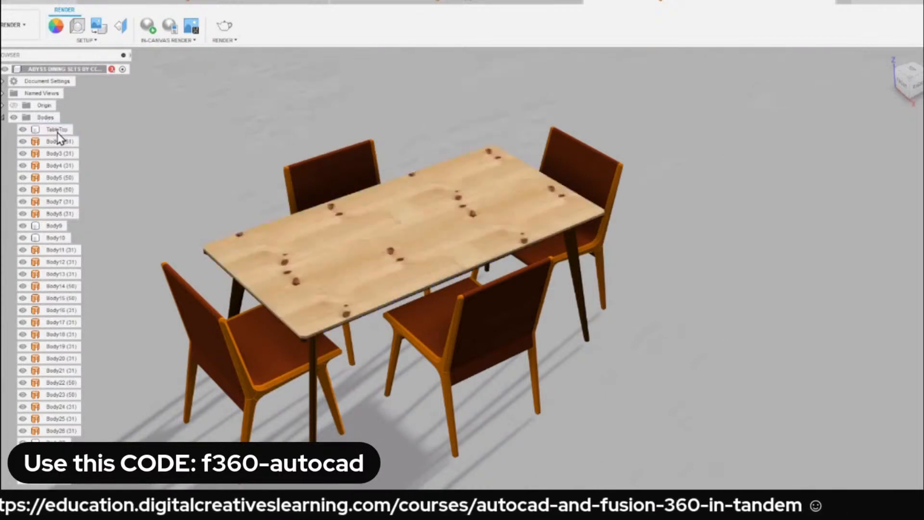
pyautogui.hotkey('ctrl', 'z')
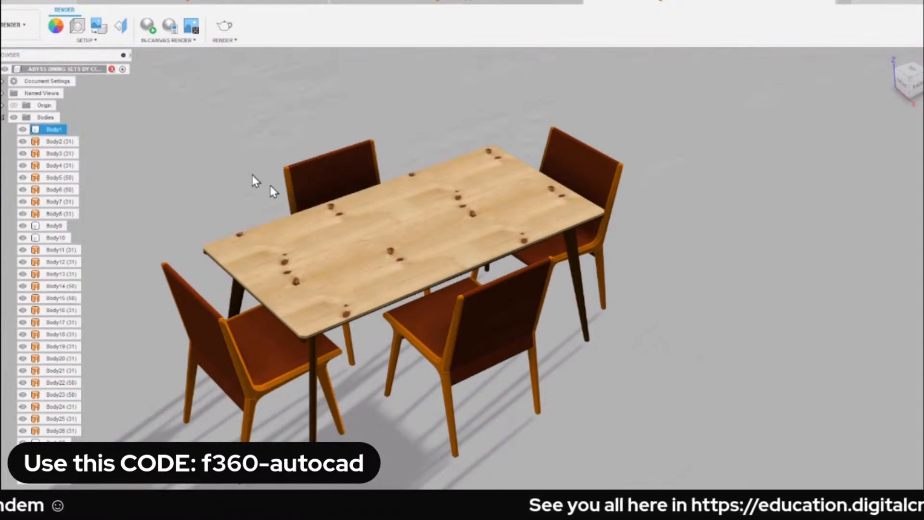
# Edit the Pine appearance in the design and set its texture scale to 63.
pyautogui.click(324, 216)
pyautogui.scroll(3, 303, 221)
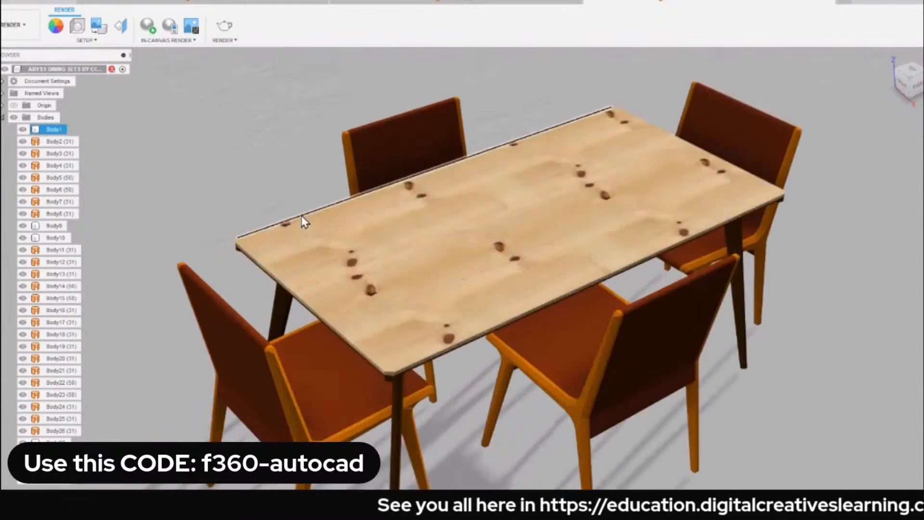
pyautogui.click(60, 28)
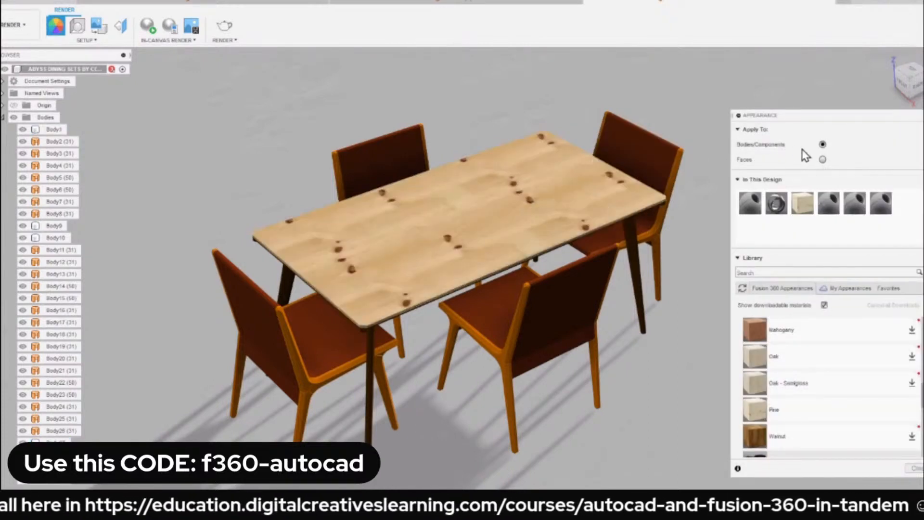
pyautogui.rightClick(802, 206)
pyautogui.click(840, 215)
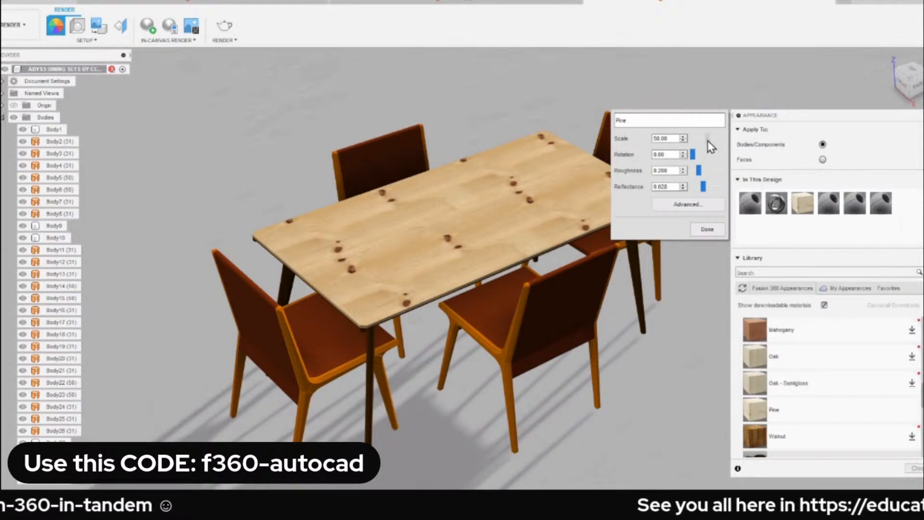
pyautogui.moveTo(707, 140); pyautogui.dragTo(710, 141)
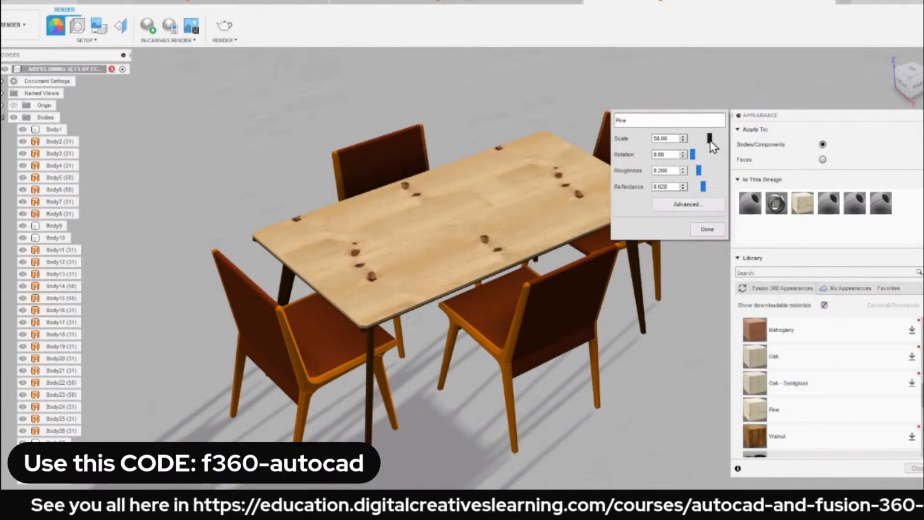
pyautogui.moveTo(711, 140); pyautogui.dragTo(702, 147)
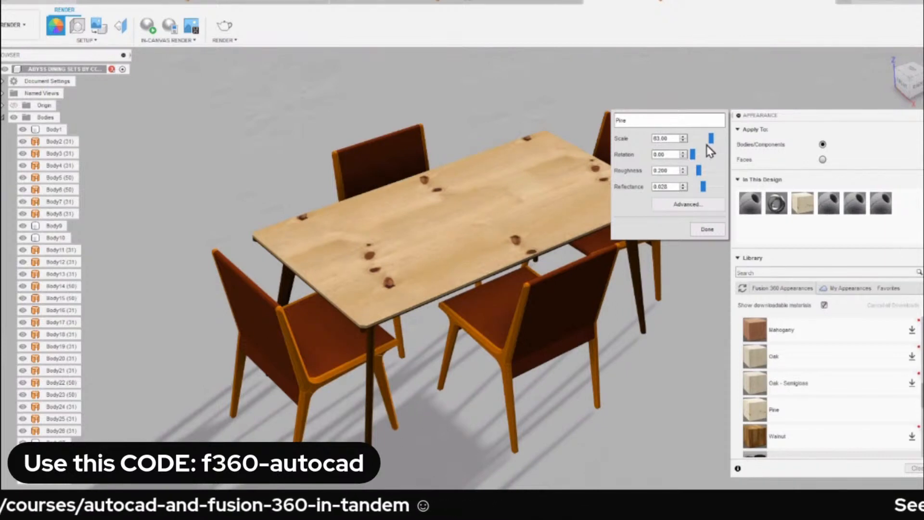
pyautogui.click(705, 229)
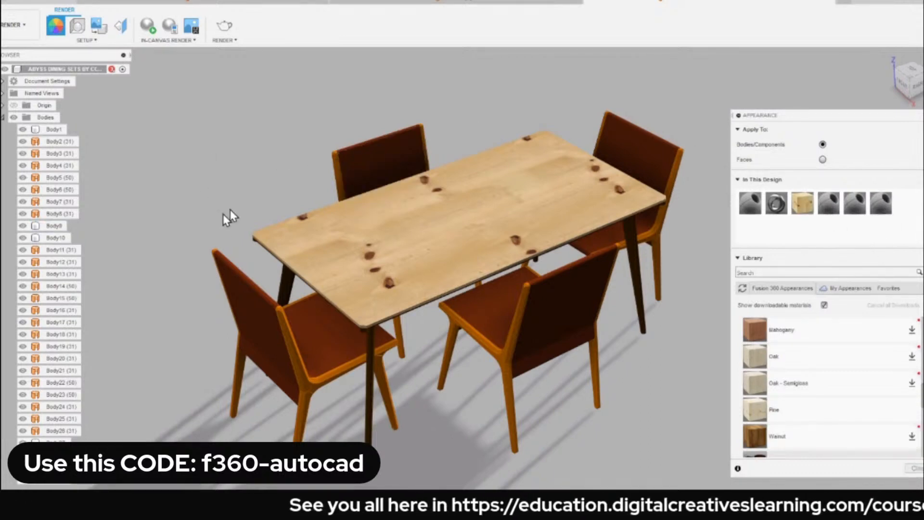
# Leave the appearance settings and locate the seat-and-back body, Body33, of the chair at the table's near short end.
pyautogui.scroll(-2, 299, 174)
pyautogui.scroll(3, 324, 170)
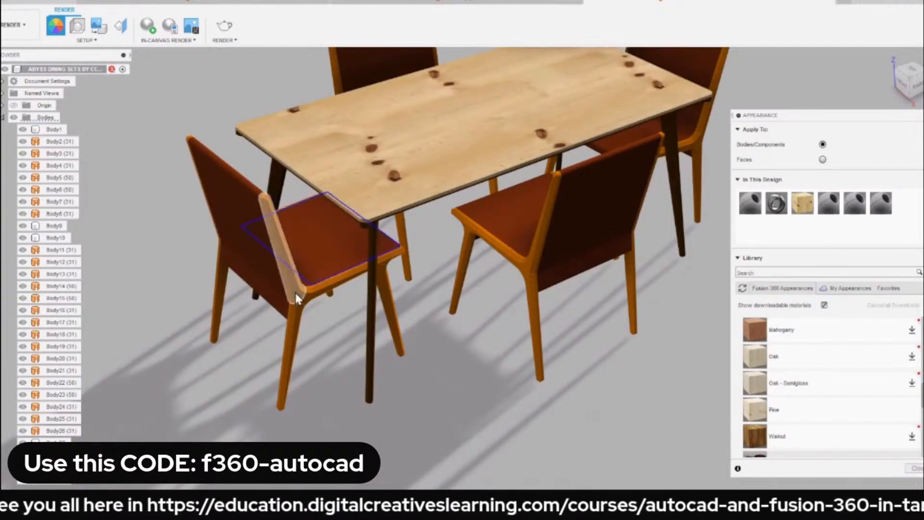
pyautogui.press('Escape')
pyautogui.click(236, 232)
pyautogui.press('Escape')
pyautogui.scroll(4, 302, 270)
pyautogui.scroll(-5, 302, 270)
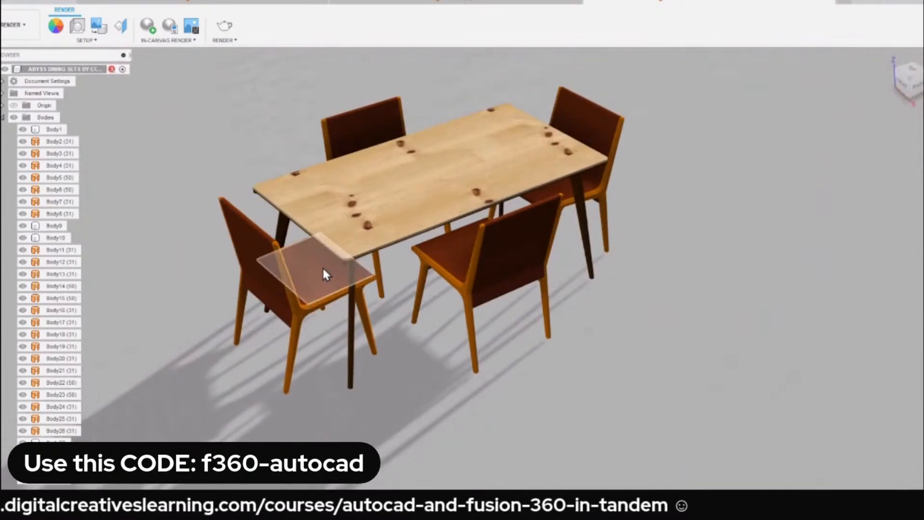
pyautogui.click(317, 263)
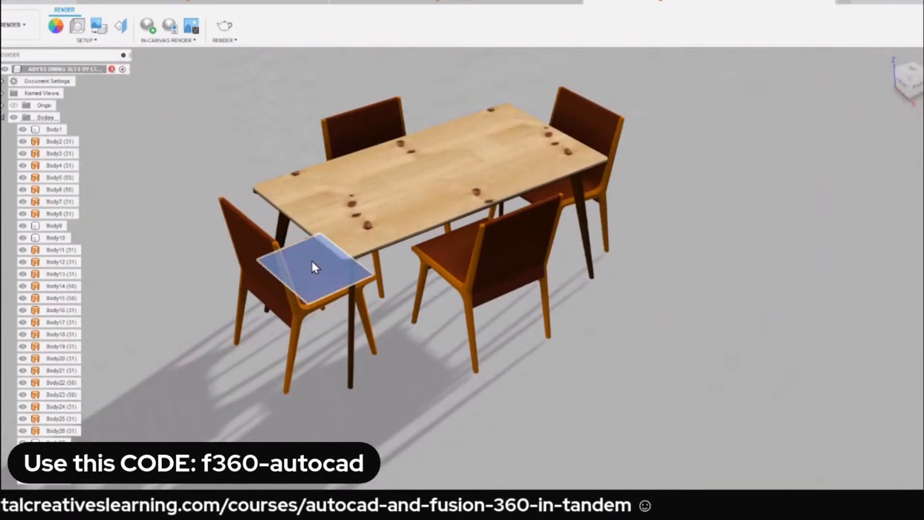
pyautogui.rightClick(209, 129)
pyautogui.click(223, 226)
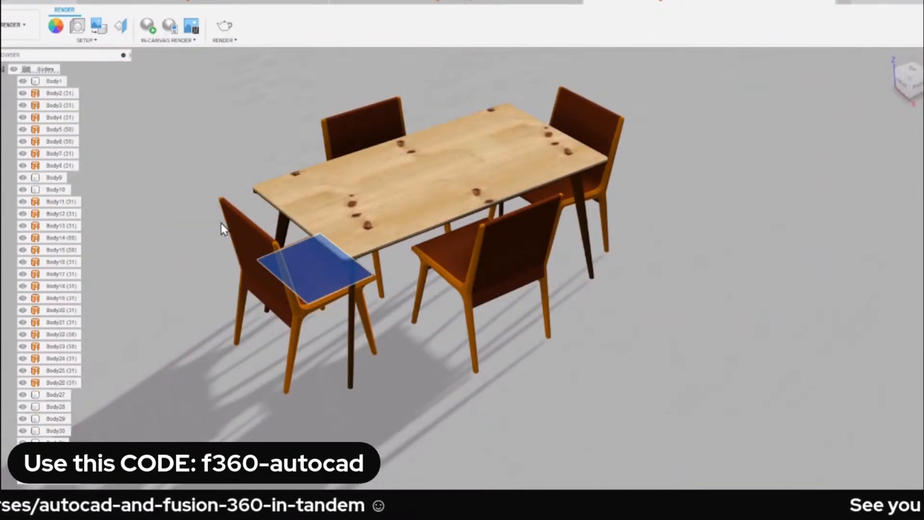
pyautogui.scroll(-3, 41, 414)
pyautogui.scroll(-3, 71, 314)
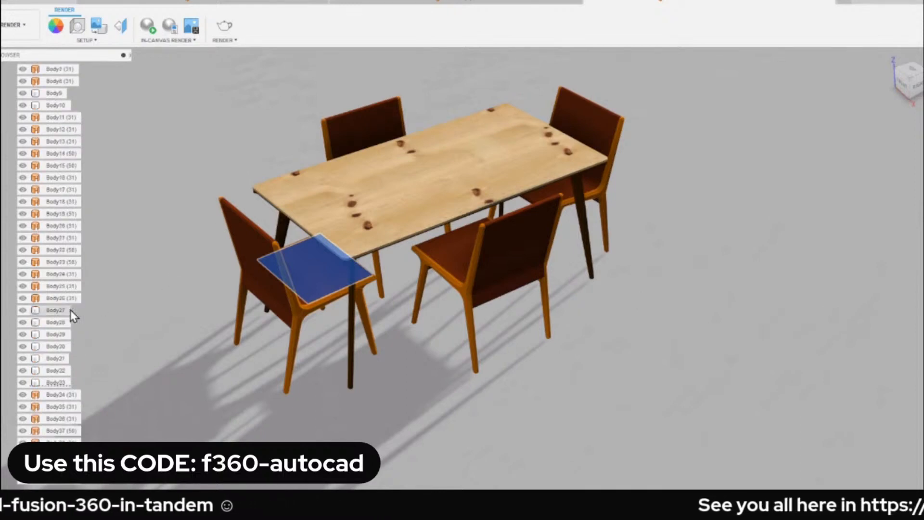
pyautogui.click(163, 367)
pyautogui.click(37, 374)
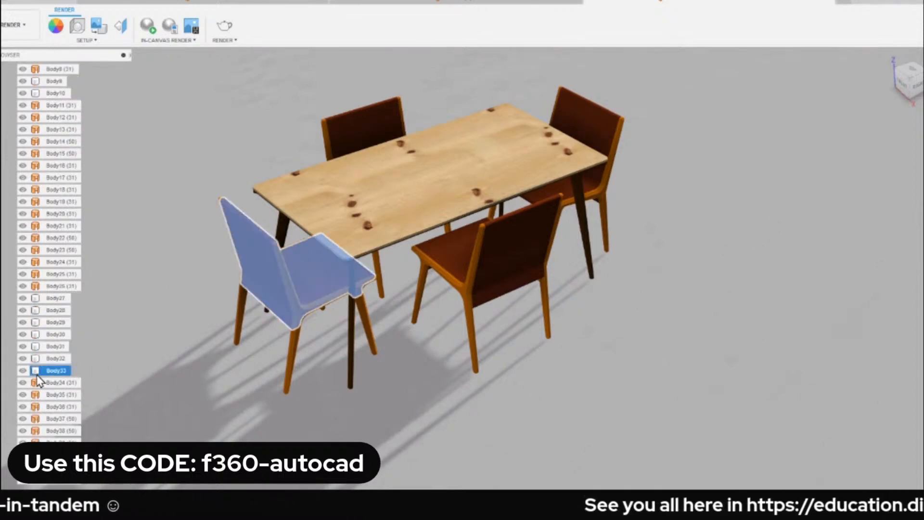
# Check one by one which bodies from Body34 onward make up the frame of the same chair.
pyautogui.click(60, 383)
pyautogui.click(65, 396)
pyautogui.click(64, 407)
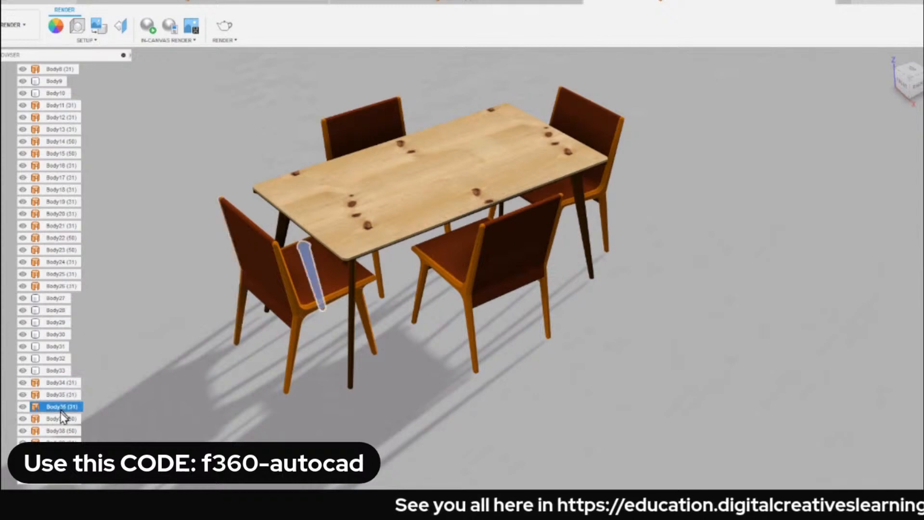
pyautogui.click(63, 418)
pyautogui.click(61, 431)
pyautogui.click(62, 443)
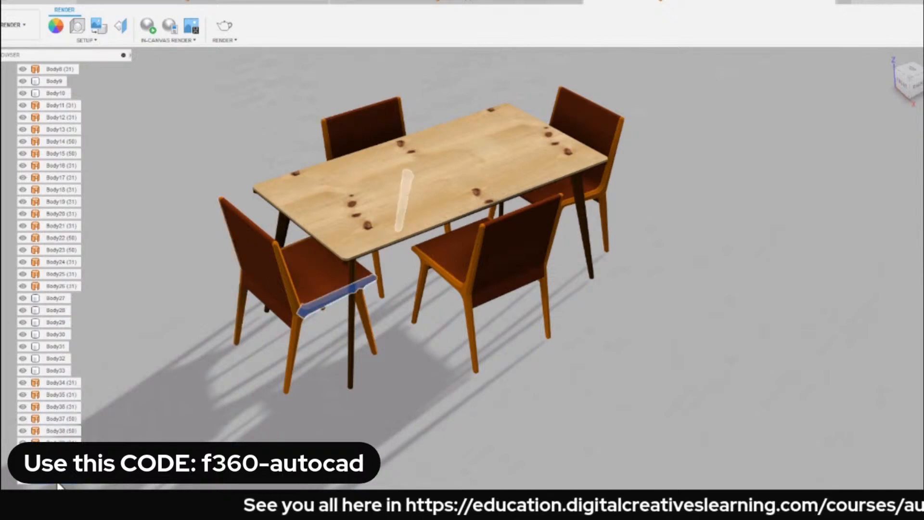
pyautogui.click(61, 455)
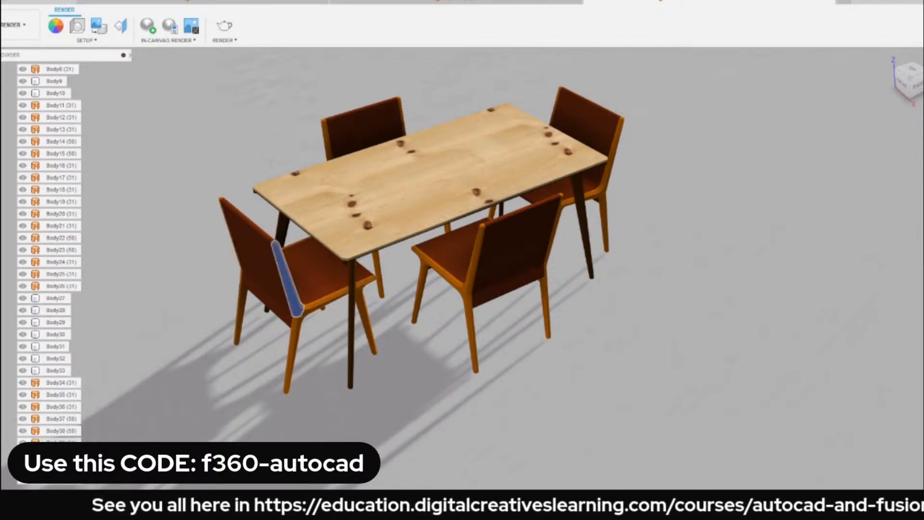
pyautogui.click(61, 443)
pyautogui.click(61, 455)
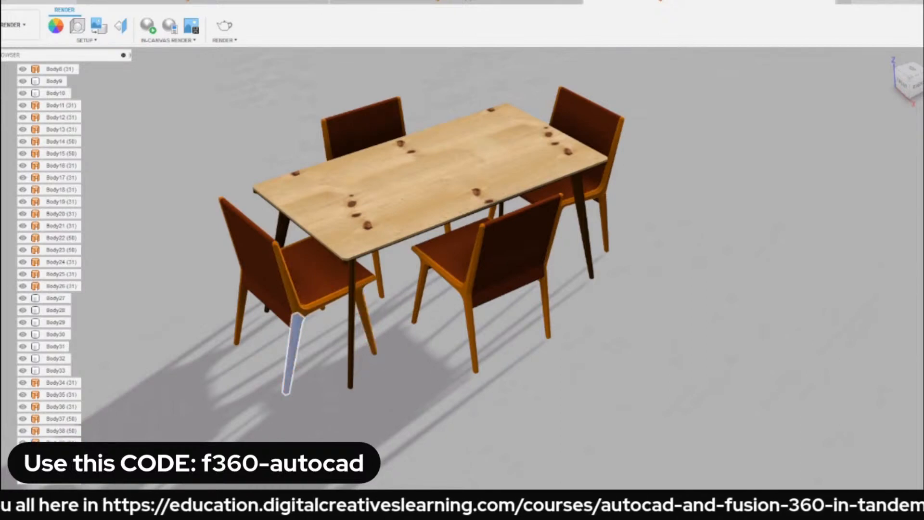
# Select all bodies of that chair, from Body33 through its last frame body, and isolate them.
pyautogui.keyDown('shift'); pyautogui.click(56, 371); pyautogui.keyUp('shift')
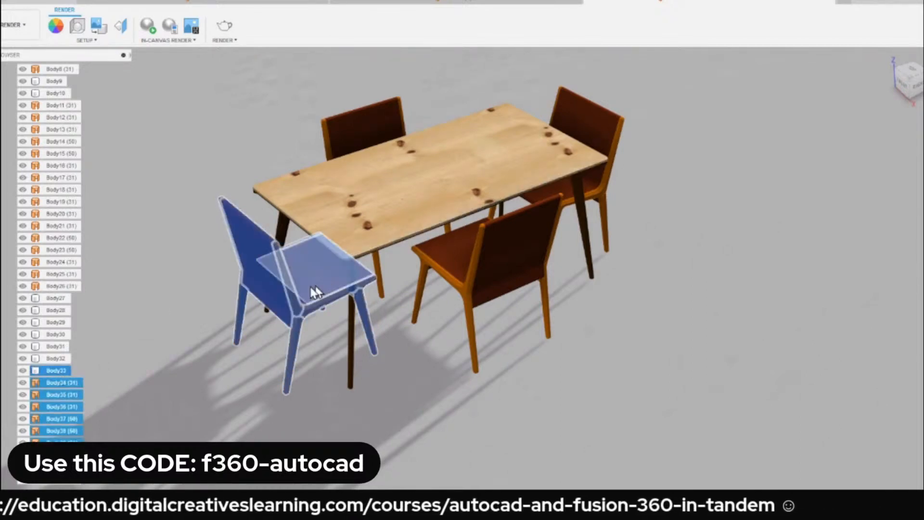
pyautogui.keyDown('shift'); pyautogui.moveTo(316, 292); pyautogui.dragTo(192, 309, button='middle'); pyautogui.keyUp('shift')
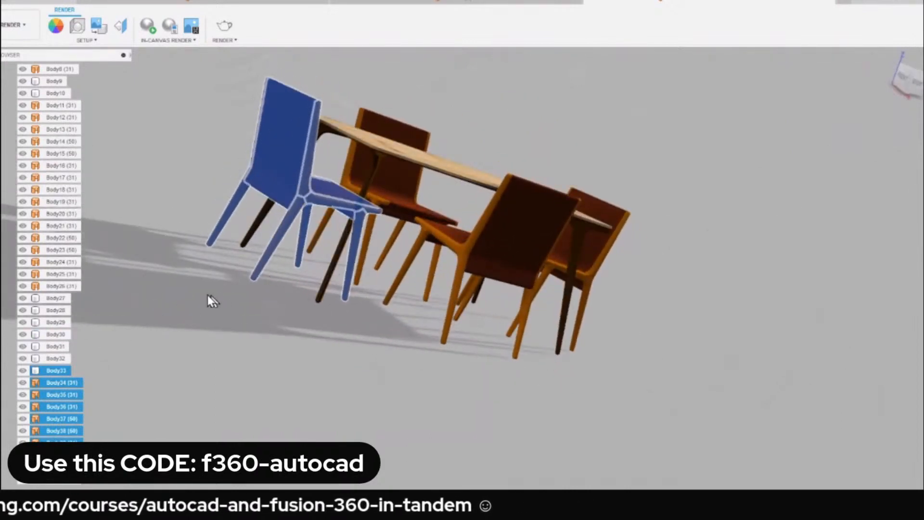
pyautogui.rightClick(53, 372)
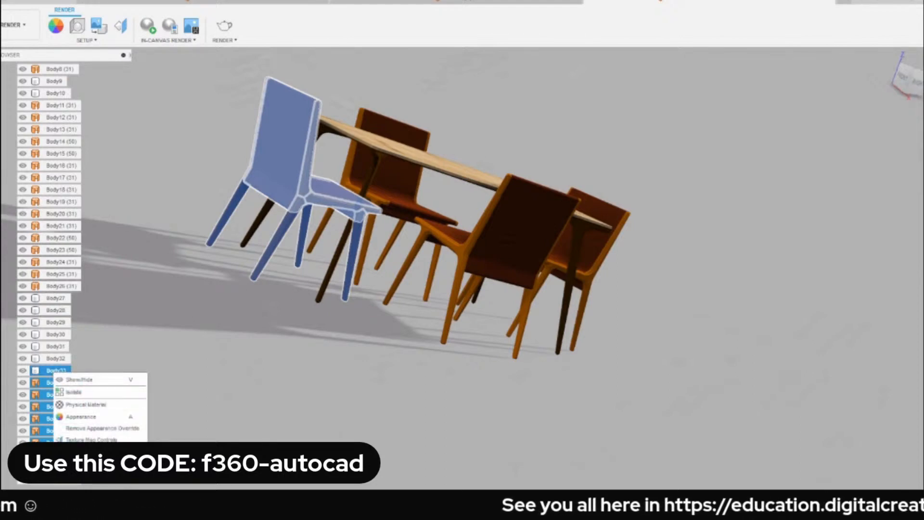
pyautogui.click(91, 392)
pyautogui.click(651, 100)
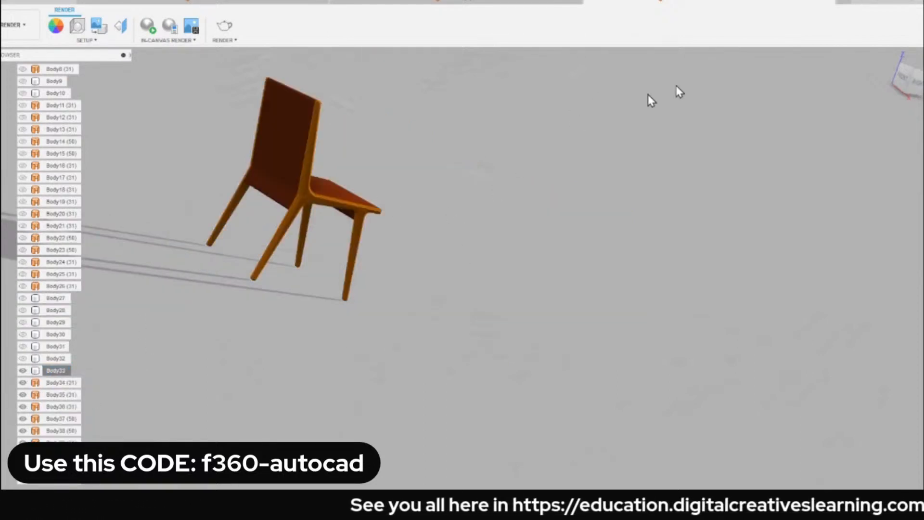
# Show the isolated chair from its front and download the Walnut appearance from the library.
pyautogui.click(888, 56)
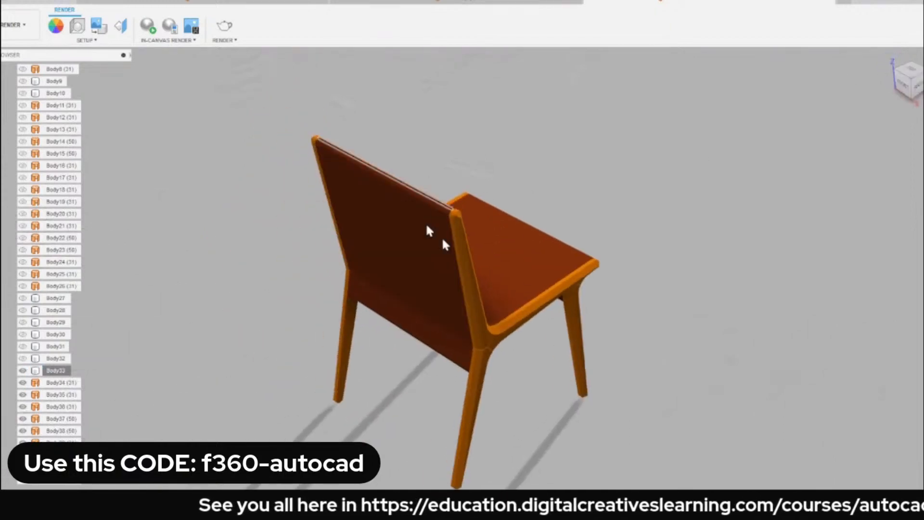
pyautogui.keyDown('shift'); pyautogui.moveTo(427, 224); pyautogui.dragTo(422, 195, button='middle'); pyautogui.keyUp('shift')
pyautogui.click(888, 59)
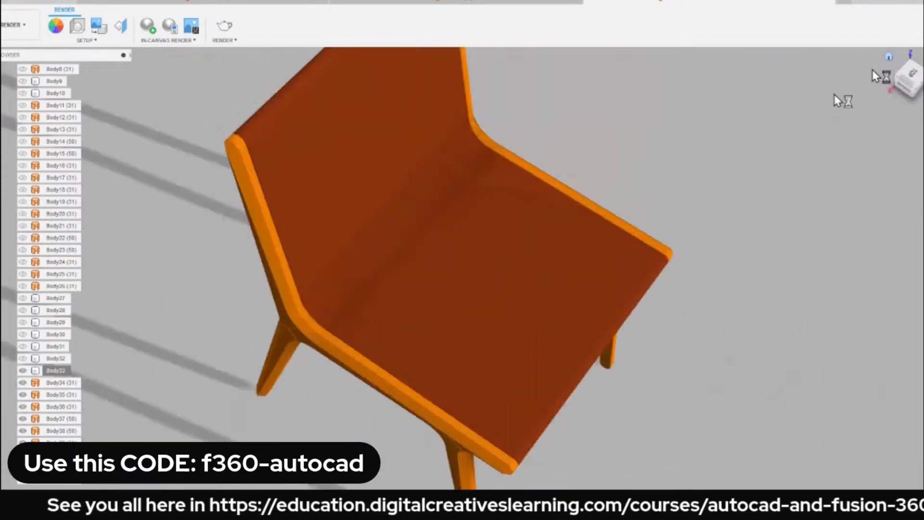
pyautogui.keyDown('shift'); pyautogui.moveTo(513, 225); pyautogui.dragTo(469, 216, button='middle'); pyautogui.keyUp('shift')
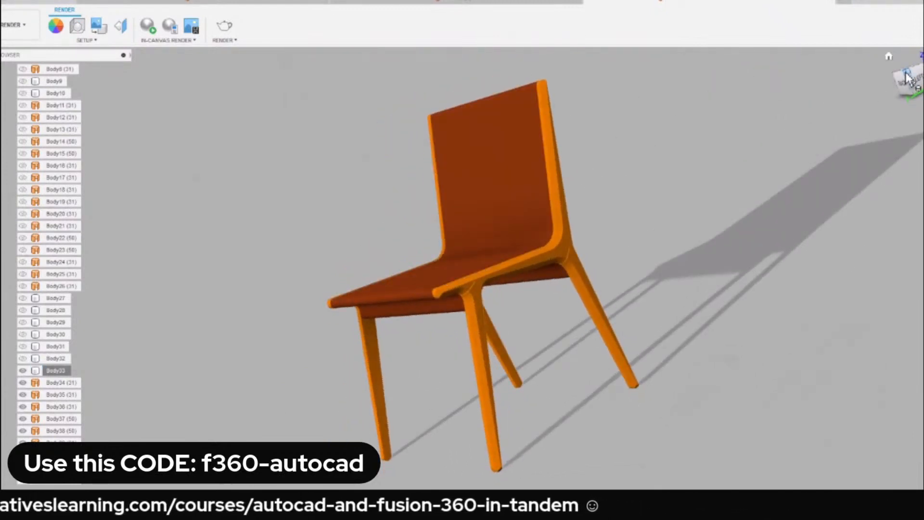
pyautogui.click(906, 77)
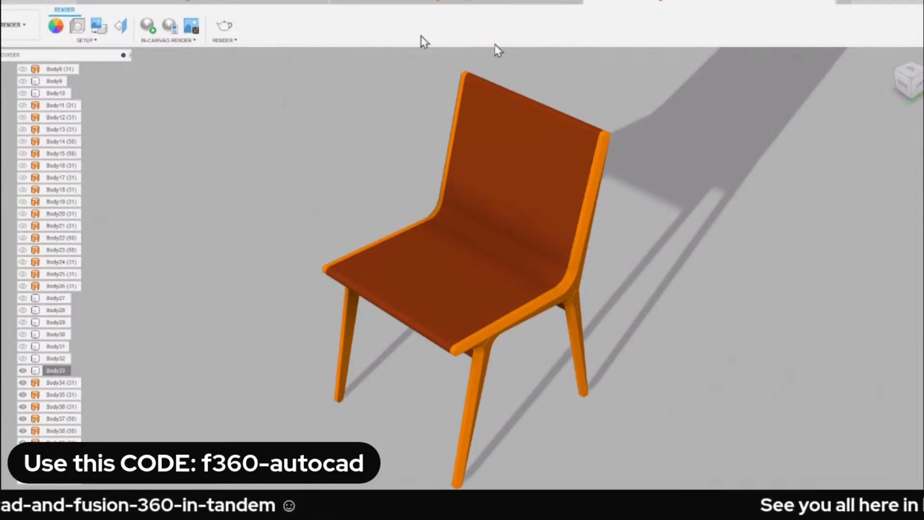
pyautogui.press('a')
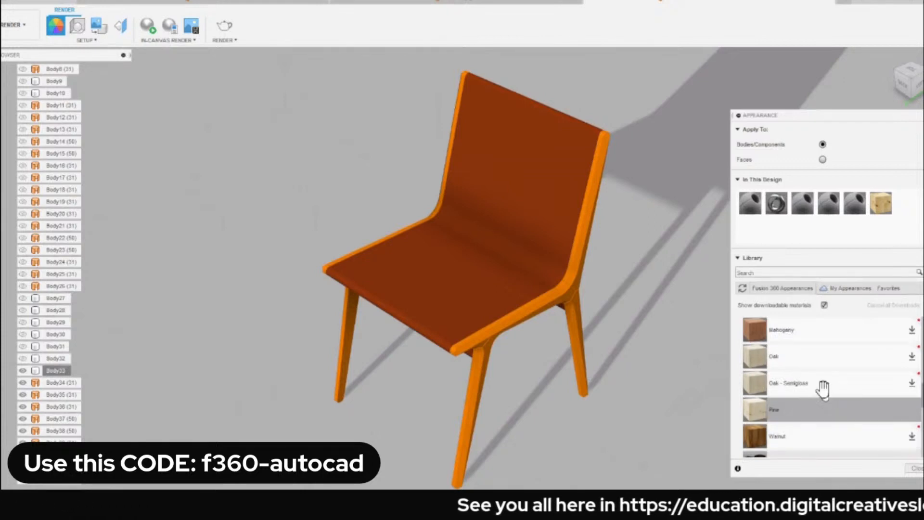
pyautogui.click(910, 435)
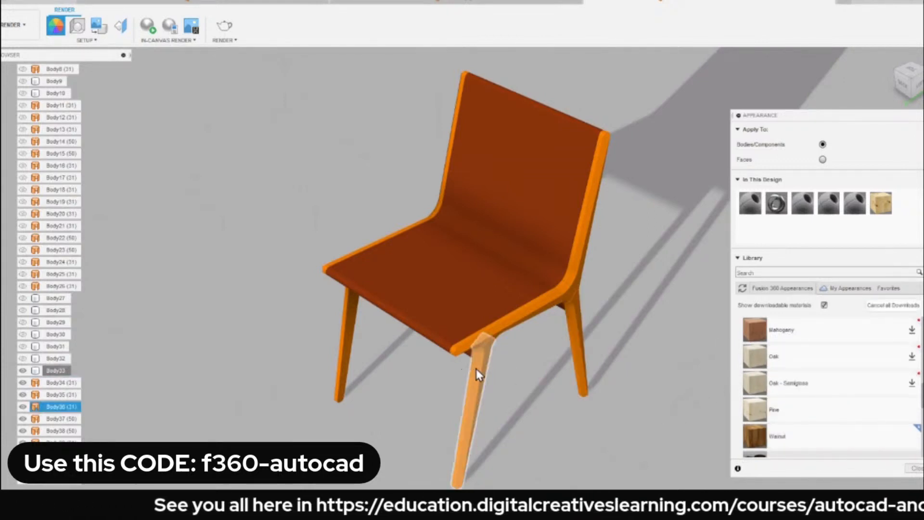
pyautogui.click(480, 385)
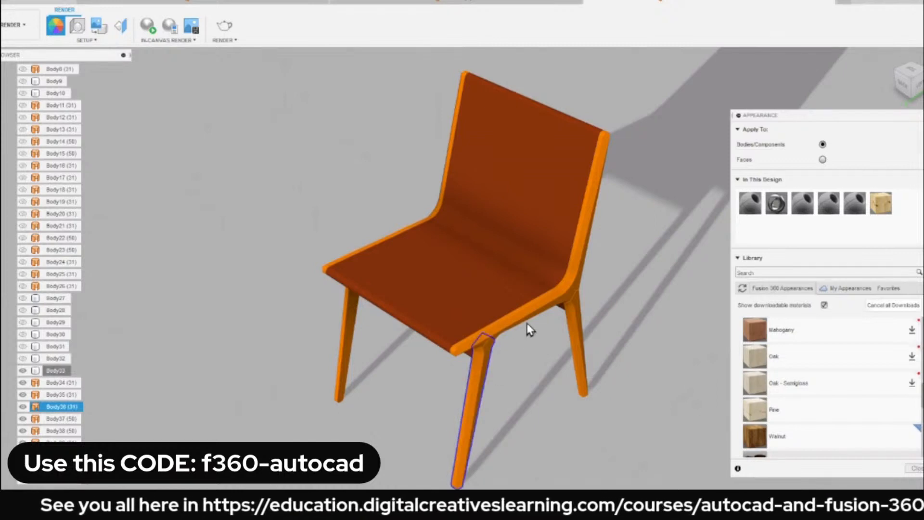
pyautogui.click(565, 275)
pyautogui.click(597, 193)
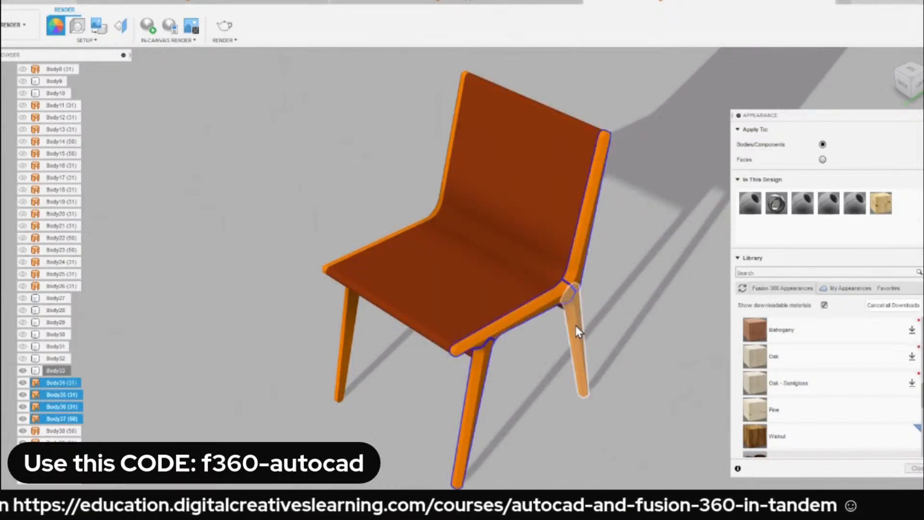
pyautogui.click(579, 331)
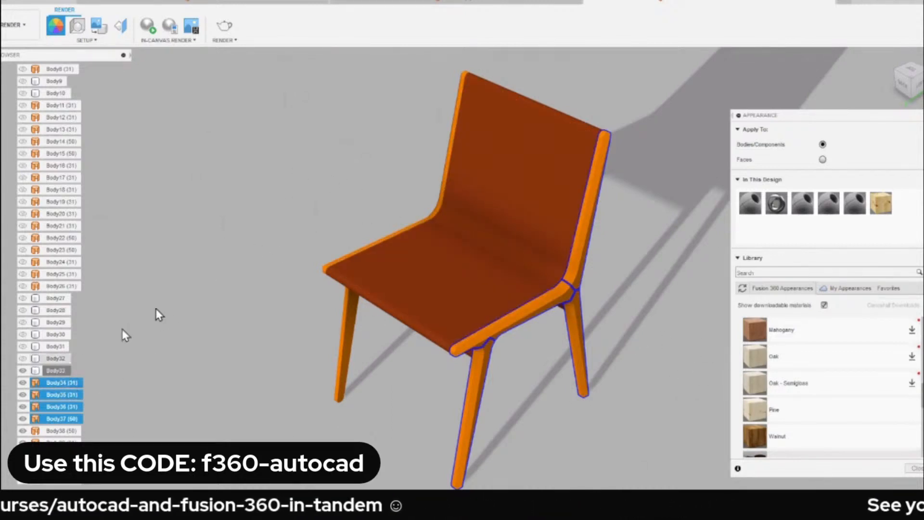
pyautogui.keyDown('ctrl'); pyautogui.click(56, 370); pyautogui.keyUp('ctrl')
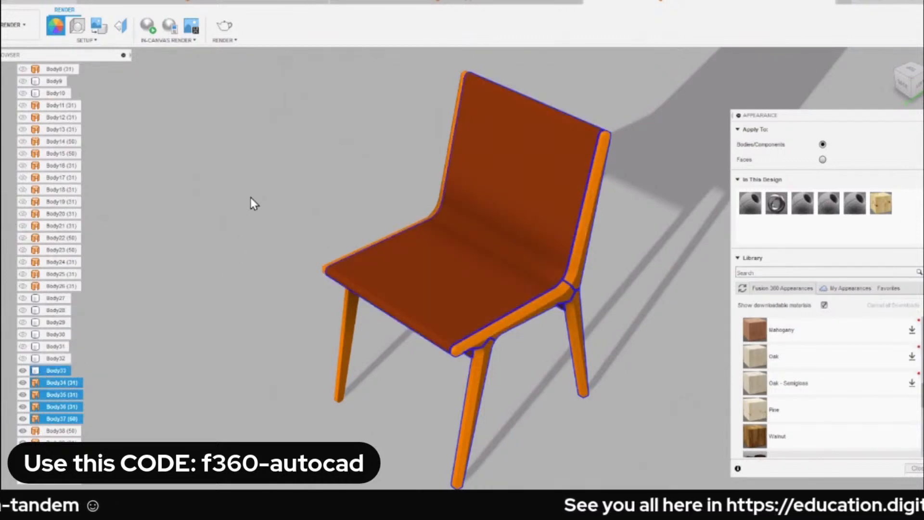
pyautogui.press('Escape')
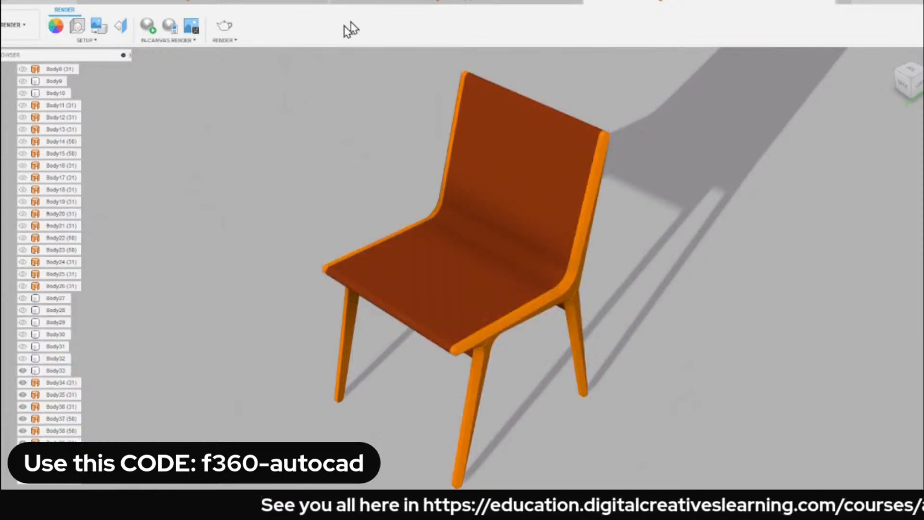
# Hide the chair's seat-and-back body, Body33, and open the appearance settings for the bare frame.
pyautogui.click(23, 370)
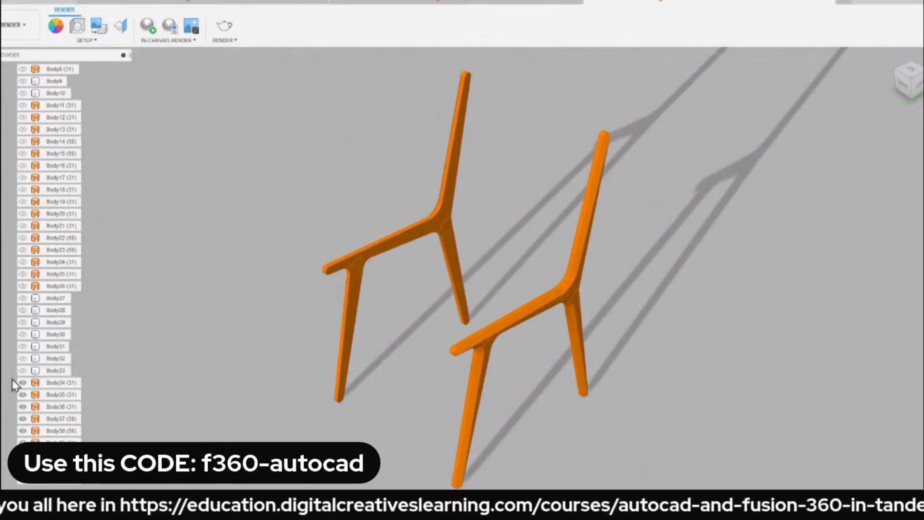
pyautogui.click(28, 371)
pyautogui.click(23, 370)
pyautogui.click(256, 221)
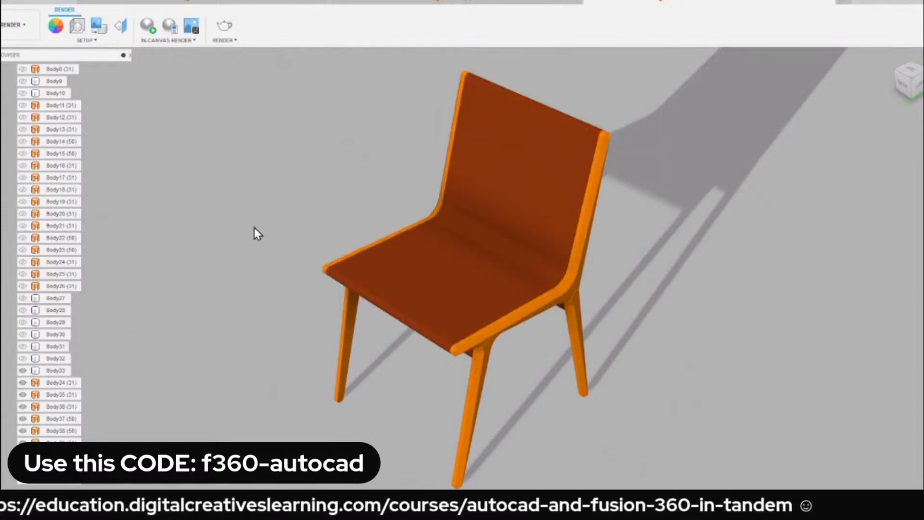
pyautogui.click(23, 370)
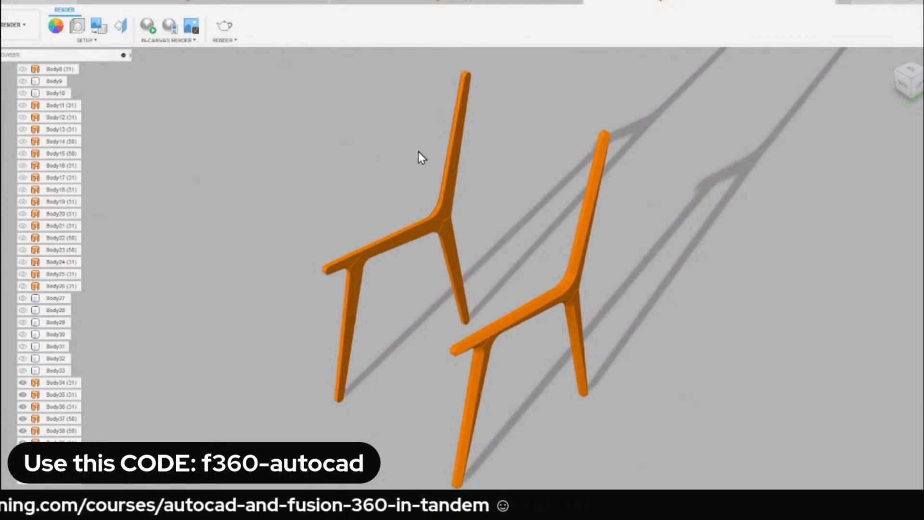
pyautogui.press('a')
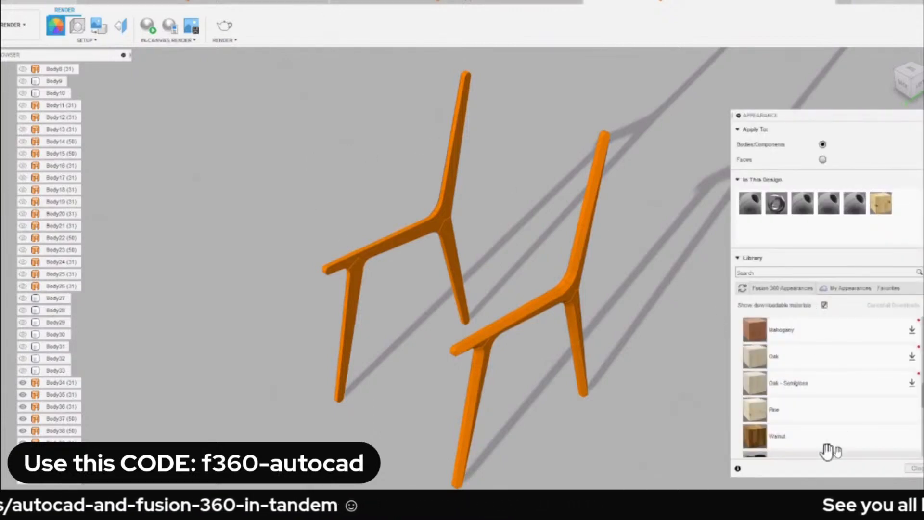
# Select all of the chair's frame bodies, starting from Body34, and apply the Walnut appearance to them.
pyautogui.click(67, 385)
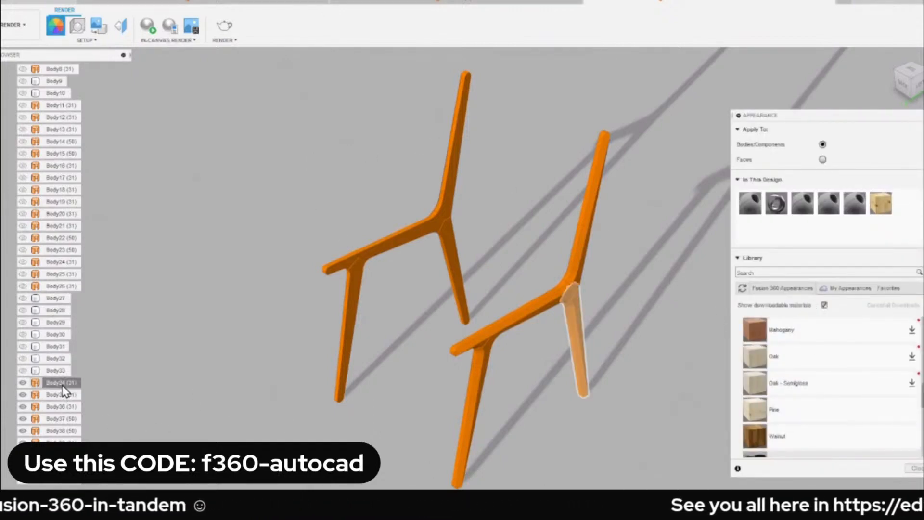
pyautogui.scroll(-1, 79, 389)
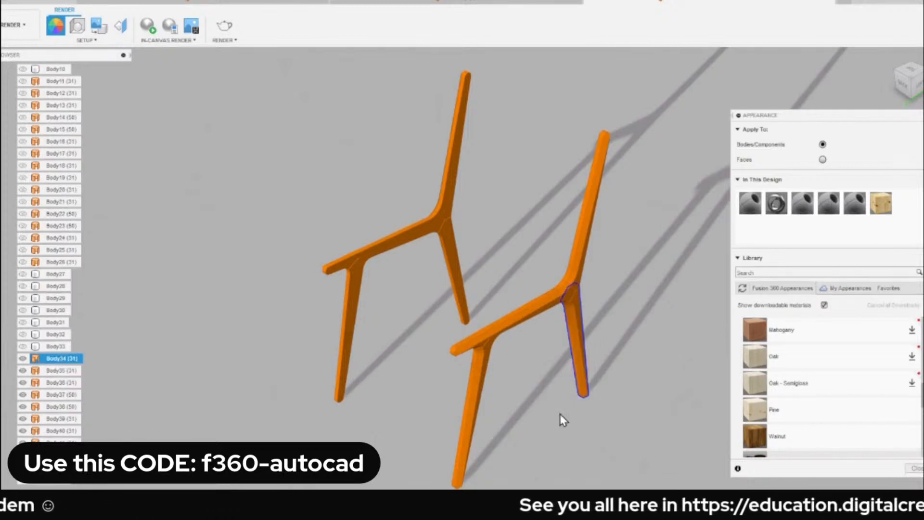
pyautogui.keyDown('shift'); pyautogui.click(66, 445); pyautogui.keyUp('shift')
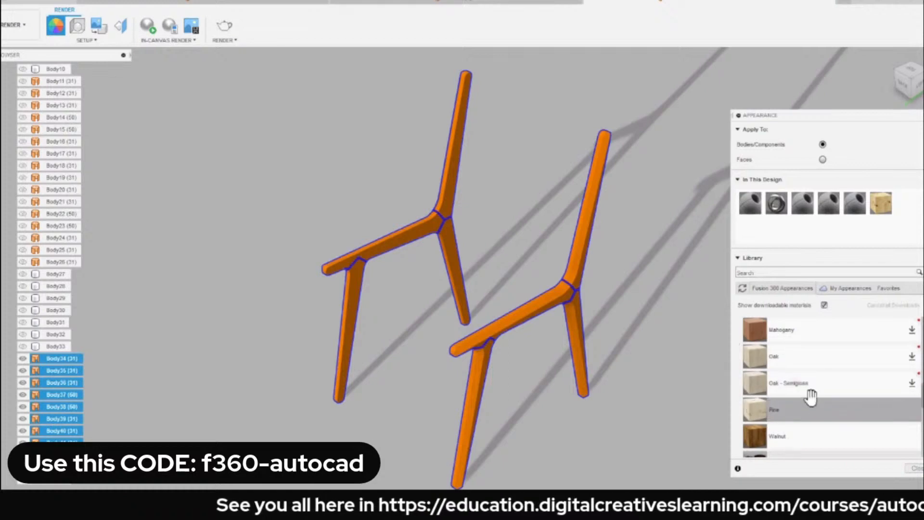
pyautogui.moveTo(776, 436); pyautogui.dragTo(53, 356)
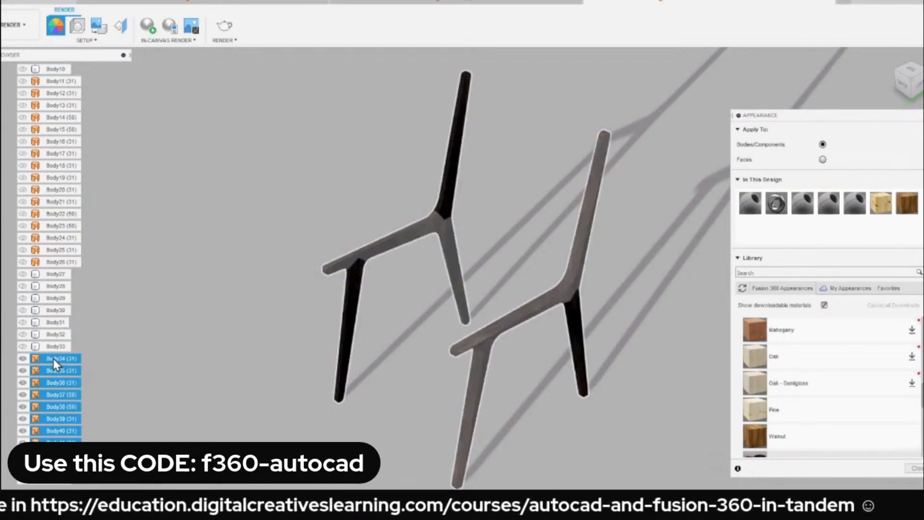
pyautogui.click(262, 260)
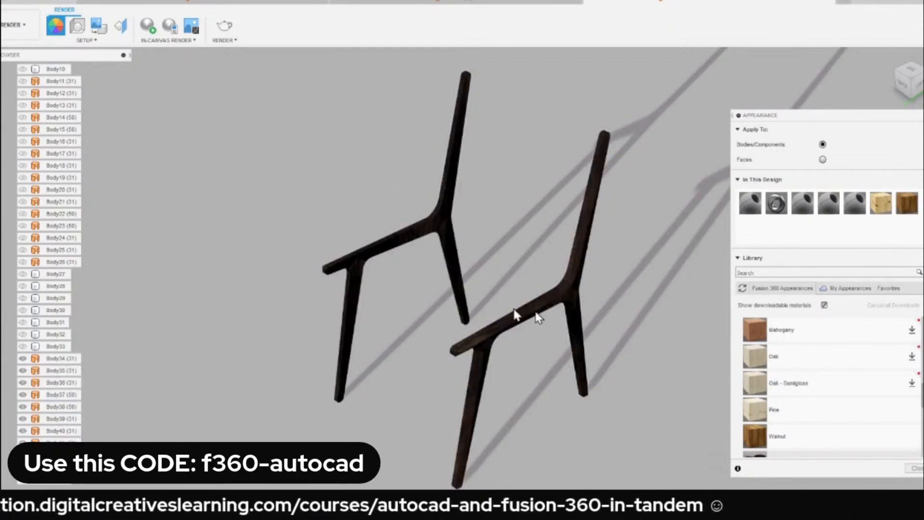
pyautogui.scroll(6, 501, 369)
pyautogui.scroll(-3, 418, 276)
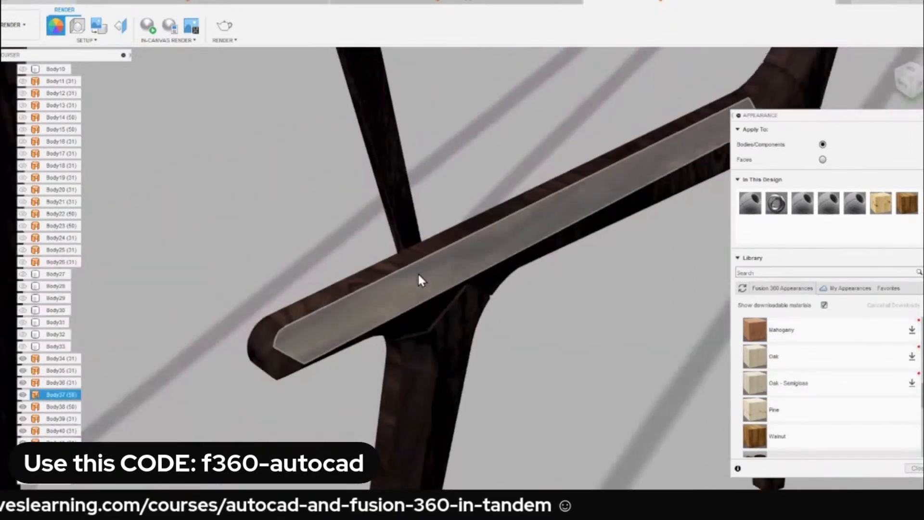
pyautogui.scroll(-5, 535, 269)
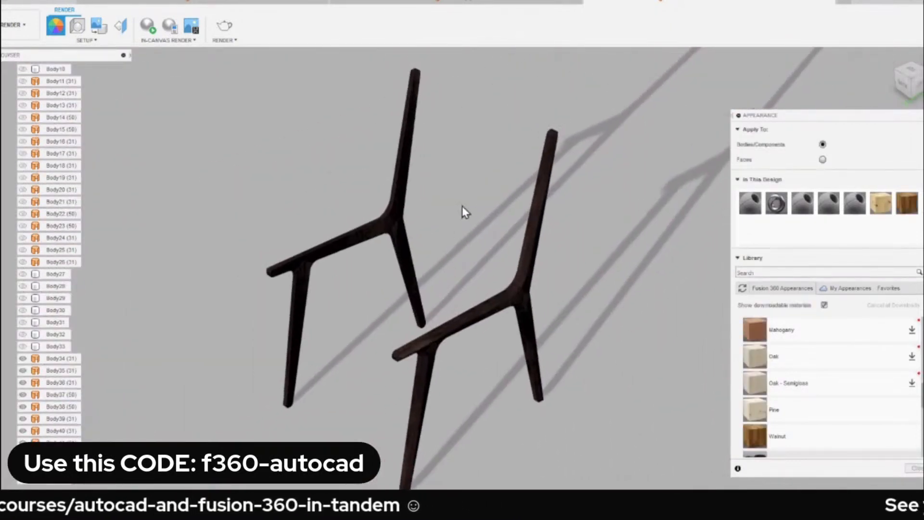
# Show the chair's seat-and-back body, Body33, again and download the Fabric (Yellow) appearance from the library.
pyautogui.click(22, 346)
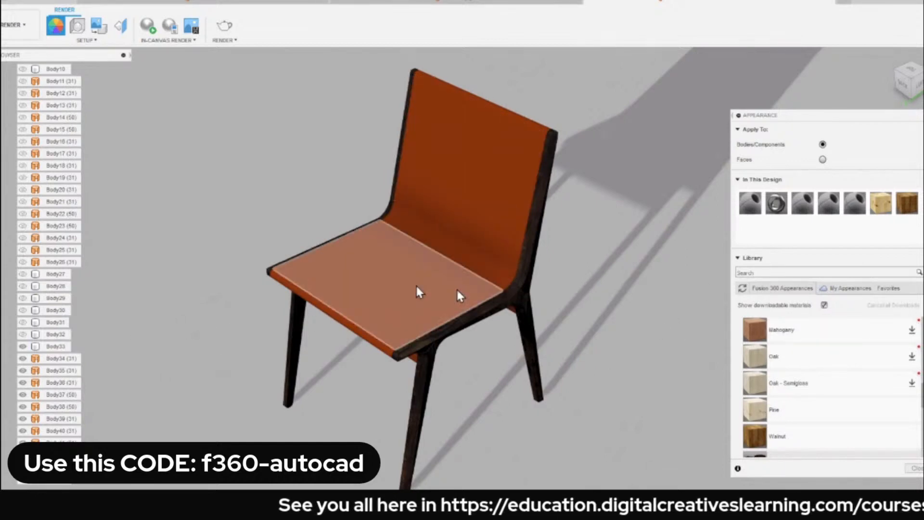
pyautogui.scroll(5, 828, 366)
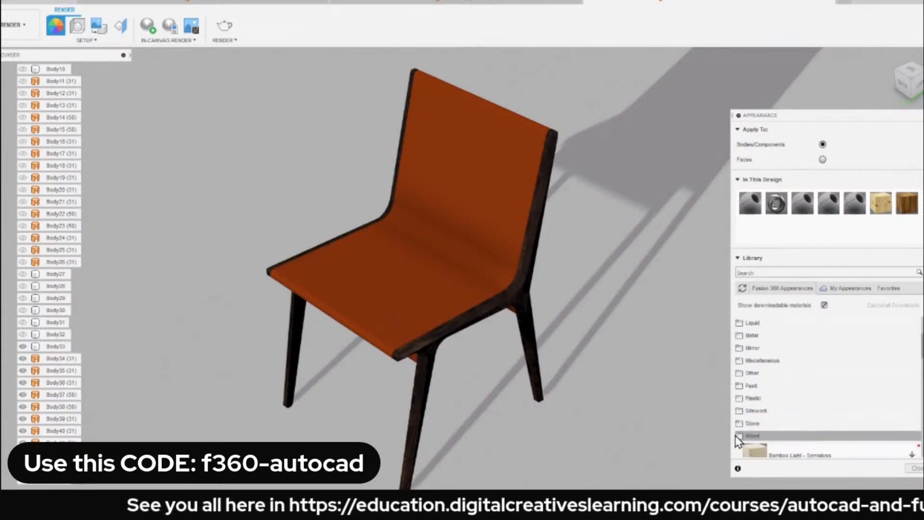
pyautogui.click(750, 436)
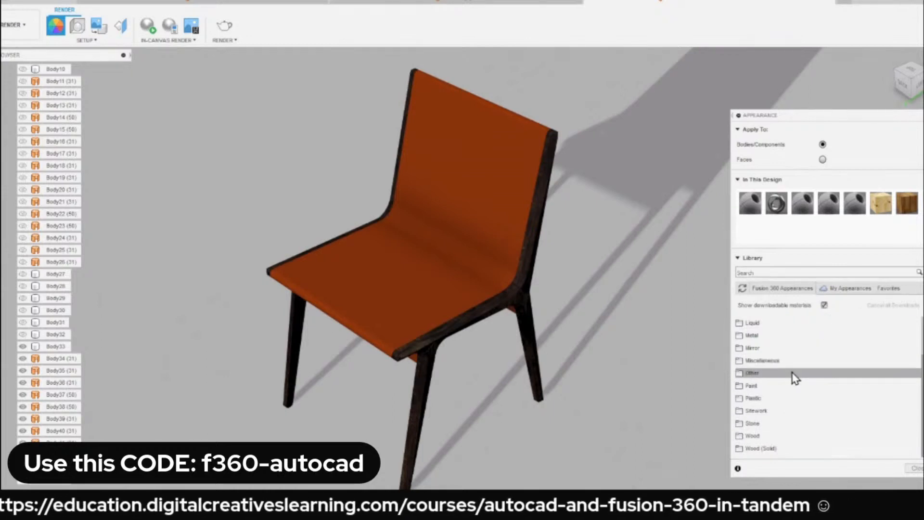
pyautogui.scroll(2, 795, 377)
pyautogui.click(748, 335)
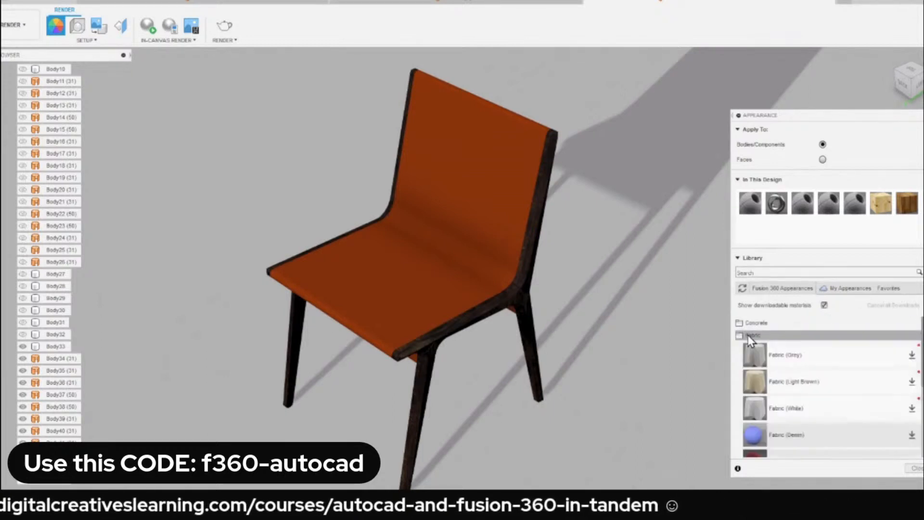
pyautogui.scroll(-1, 762, 377)
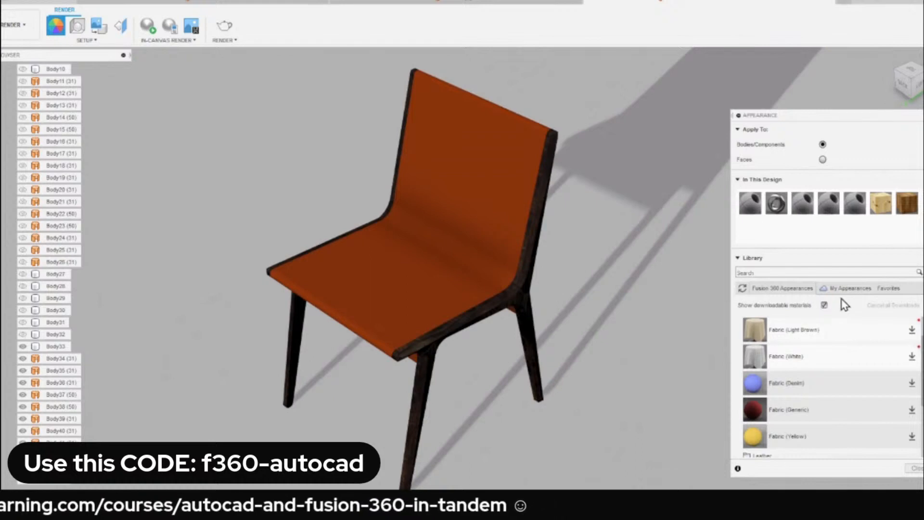
pyautogui.scroll(-2, 821, 382)
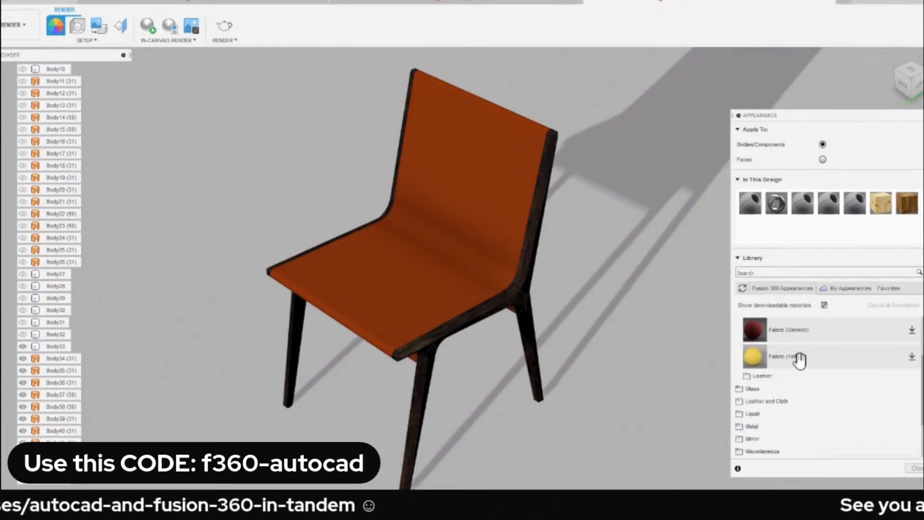
pyautogui.click(911, 357)
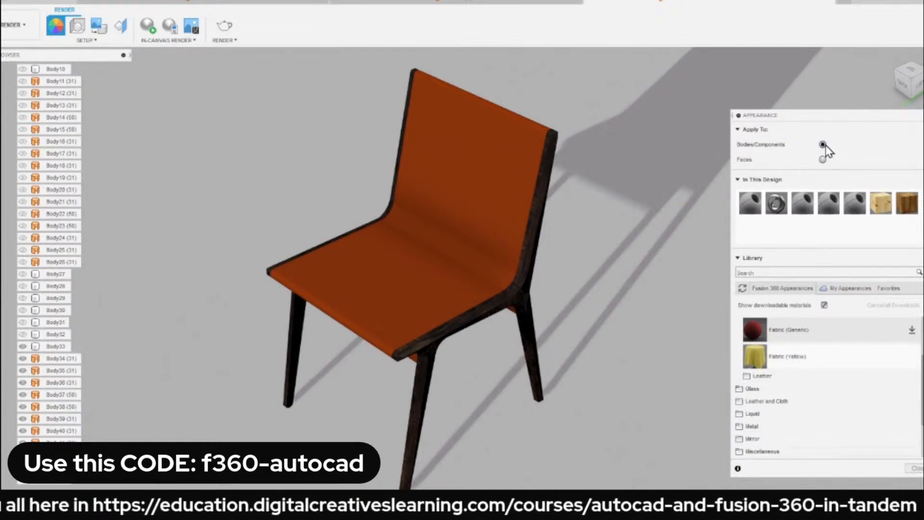
# Apply the Fabric (Yellow) appearance to the seat-and-back body, Body33, and close the appearance settings.
pyautogui.moveTo(755, 356); pyautogui.dragTo(63, 350)
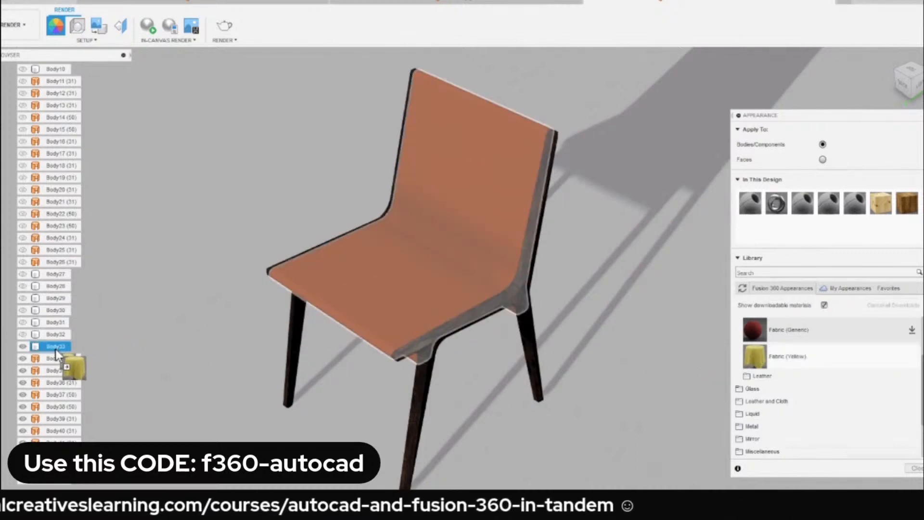
pyautogui.moveTo(56, 348); pyautogui.dragTo(56, 348)
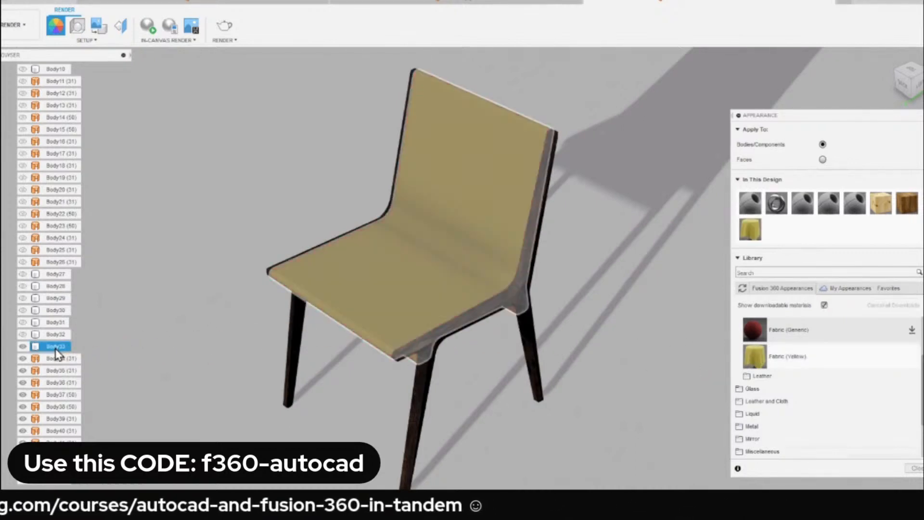
pyautogui.scroll(3, 428, 274)
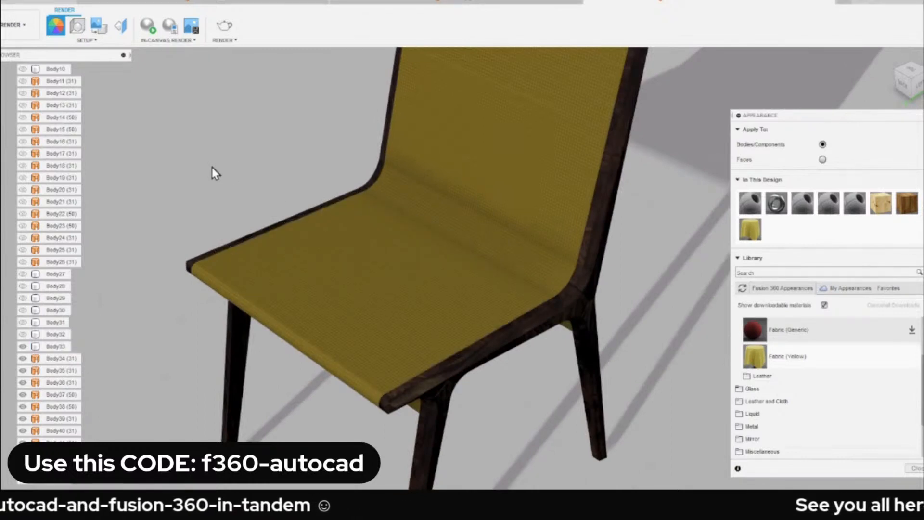
pyautogui.scroll(-5, 213, 167)
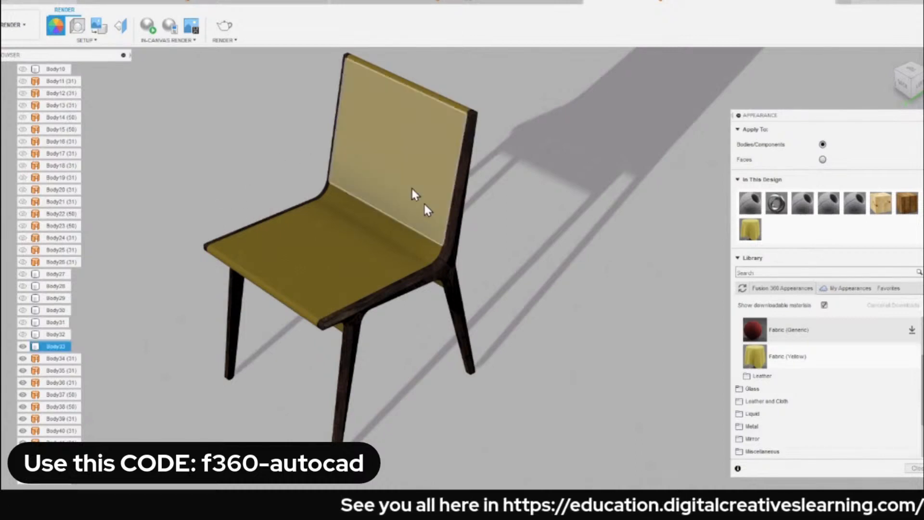
pyautogui.moveTo(285, 190); pyautogui.dragTo(301, 207, button='middle')
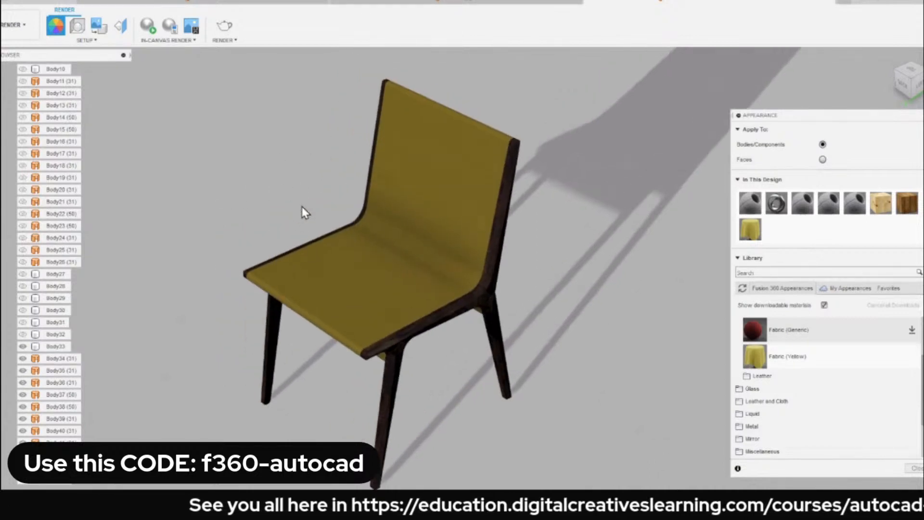
pyautogui.click(915, 468)
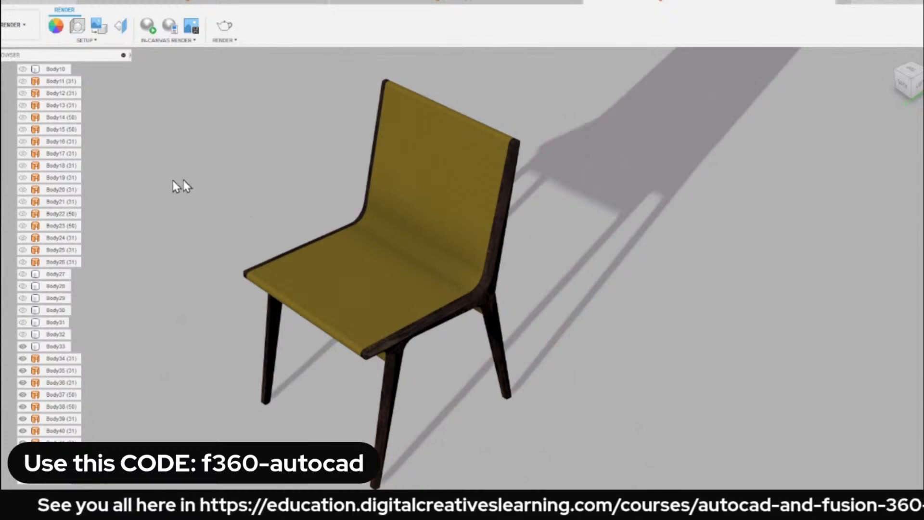
# Examine the chair's walnut frame and yellow fabric seat from the front, the back and beneath the seat.
pyautogui.scroll(-1, 214, 193)
pyautogui.moveTo(230, 183); pyautogui.dragTo(256, 171, button='middle')
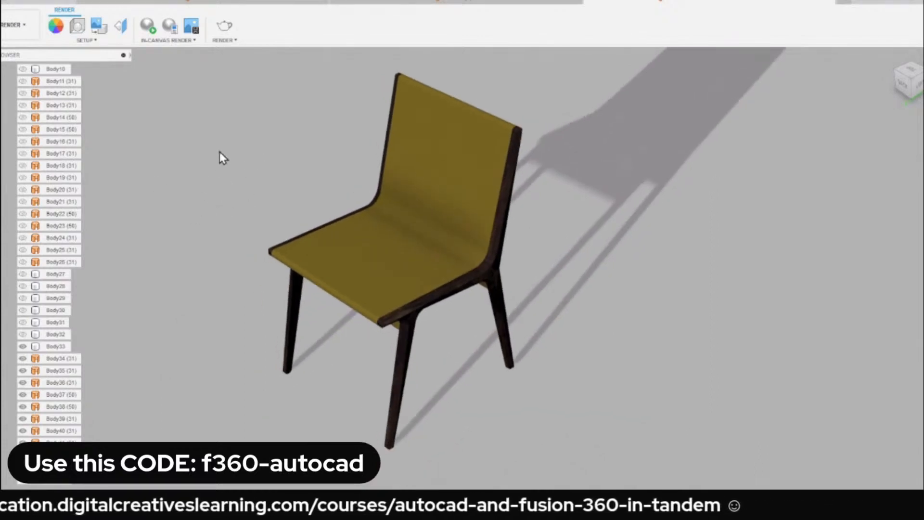
pyautogui.scroll(4, 51, 218)
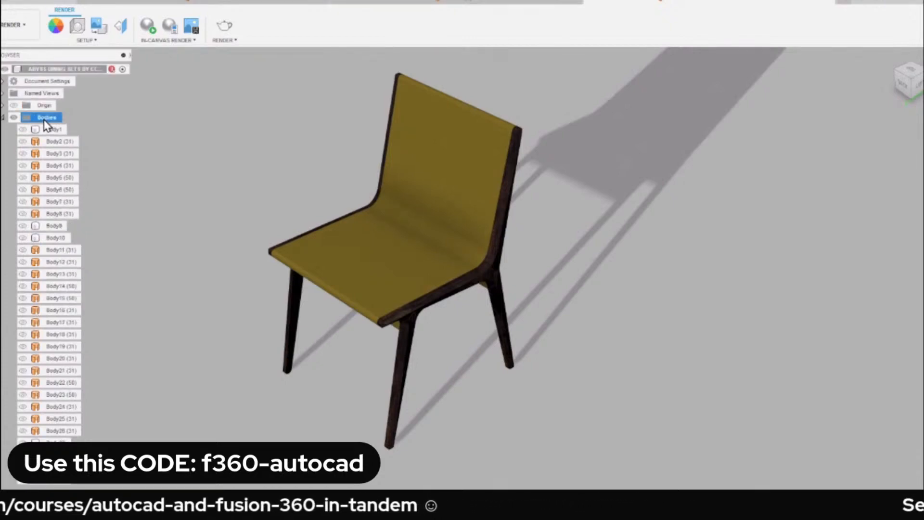
pyautogui.keyDown('shift'); pyautogui.moveTo(267, 164); pyautogui.dragTo(308, 217, button='middle'); pyautogui.keyUp('shift')
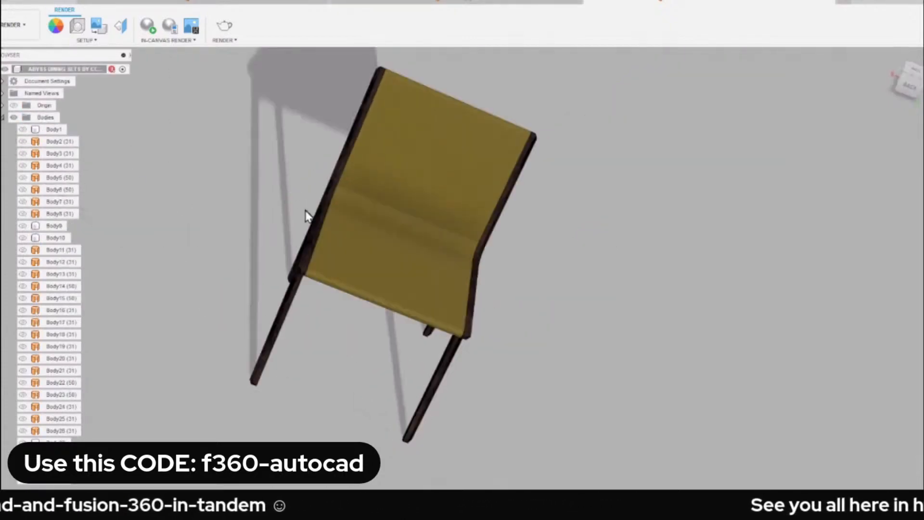
pyautogui.click(890, 57)
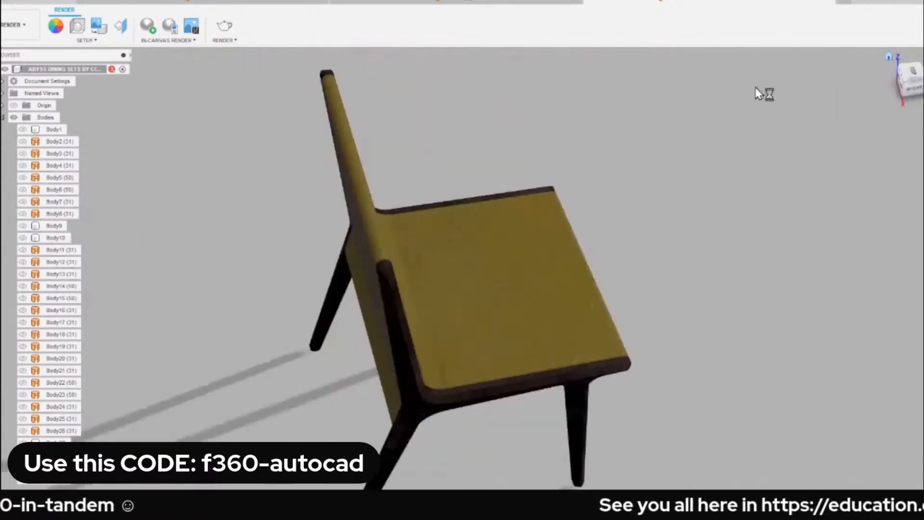
pyautogui.keyDown('shift'); pyautogui.moveTo(586, 213); pyautogui.dragTo(866, 103, button='middle'); pyautogui.keyUp('shift')
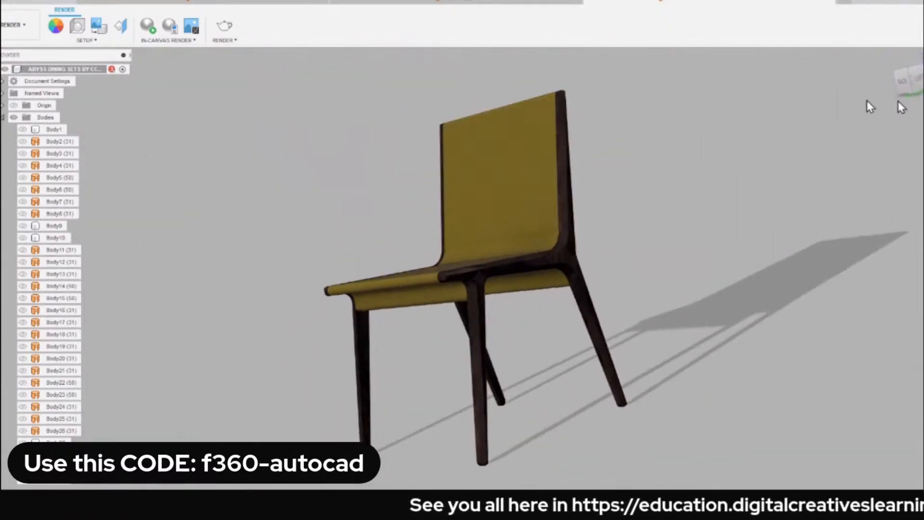
pyautogui.click(909, 68)
pyautogui.keyDown('shift'); pyautogui.moveTo(339, 169); pyautogui.dragTo(280, 163, button='middle'); pyautogui.keyUp('shift')
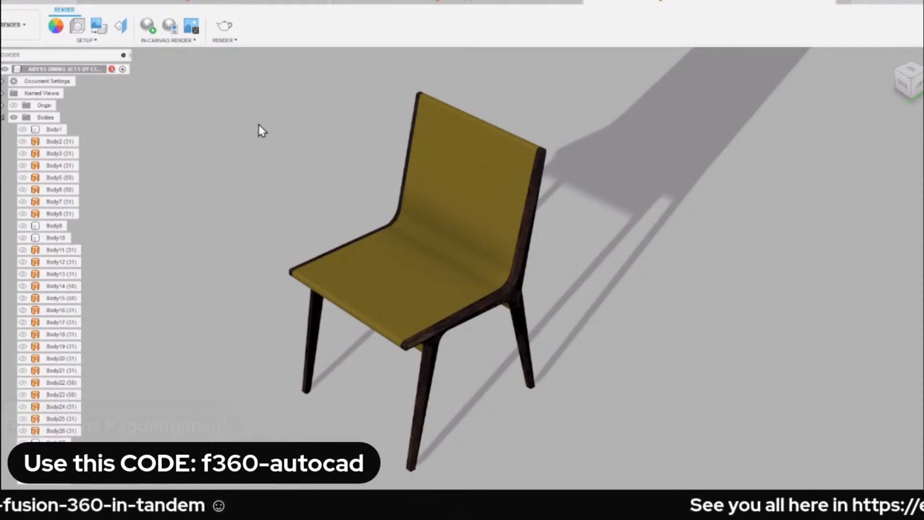
pyautogui.scroll(4, 418, 274)
pyautogui.moveTo(374, 268)
pyautogui.keyDown('shift'); pyautogui.mouseDown(button='middle')
pyautogui.moveTo(426, 225)
pyautogui.moveTo(451, 236)
pyautogui.moveTo(466, 190)
pyautogui.moveTo(415, 267)
pyautogui.moveTo(360, 261)
pyautogui.mouseUp(button='middle'); pyautogui.keyUp('shift')
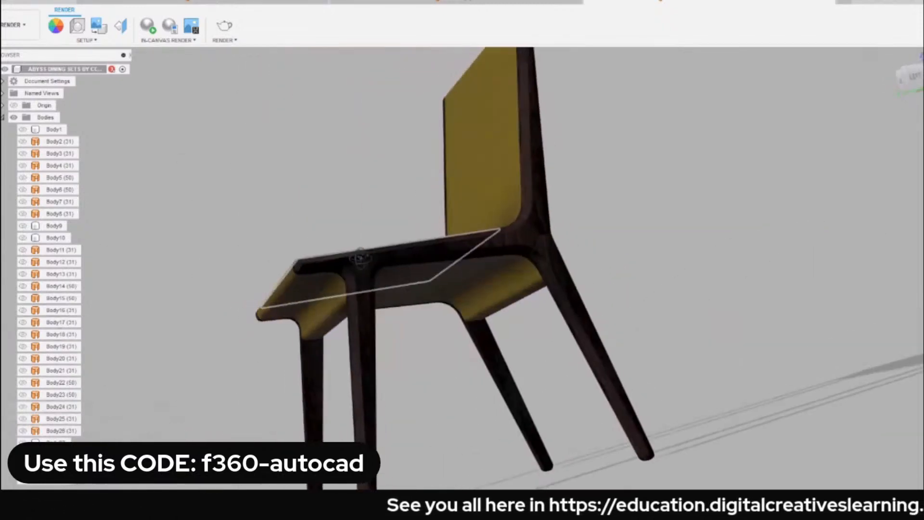
pyautogui.click(888, 56)
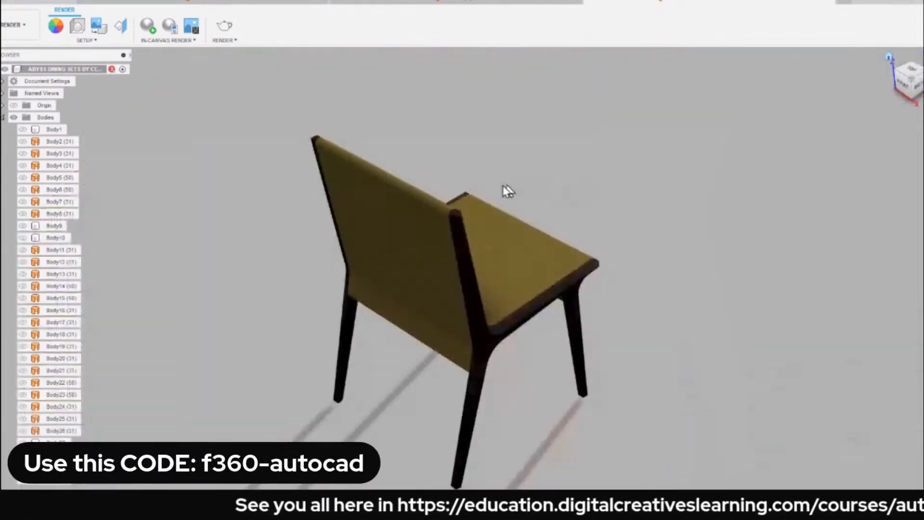
pyautogui.keyDown('shift'); pyautogui.moveTo(543, 322); pyautogui.dragTo(425, 153, button='middle'); pyautogui.keyUp('shift')
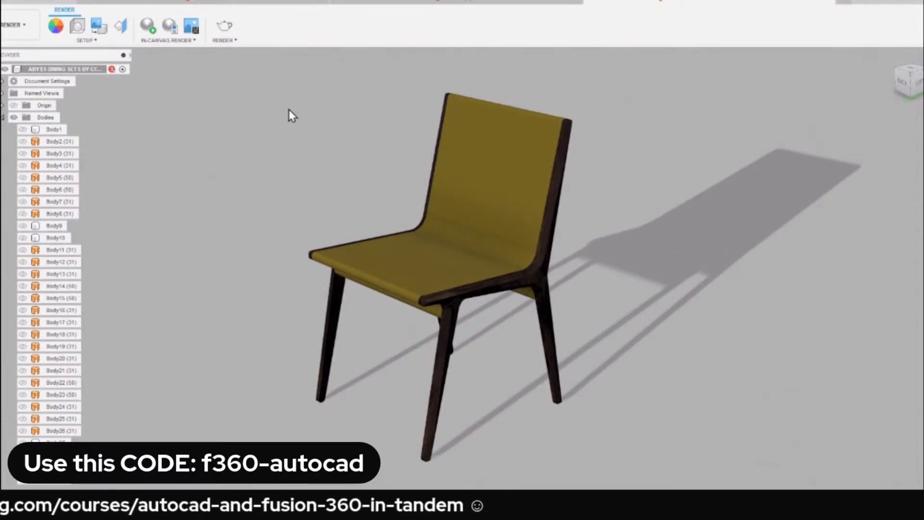
# Browse the scene's environment library and apply the Dry lake bed environment to the chair's scene.
pyautogui.click(77, 28)
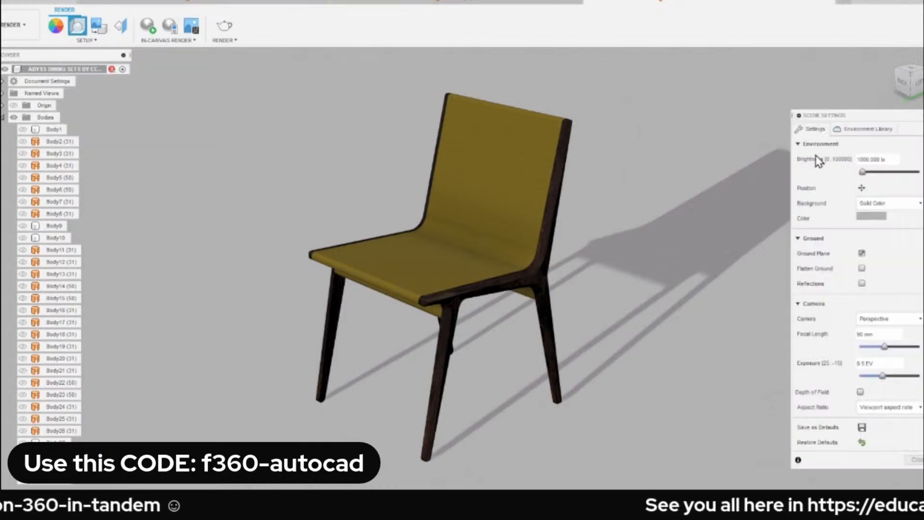
pyautogui.click(870, 129)
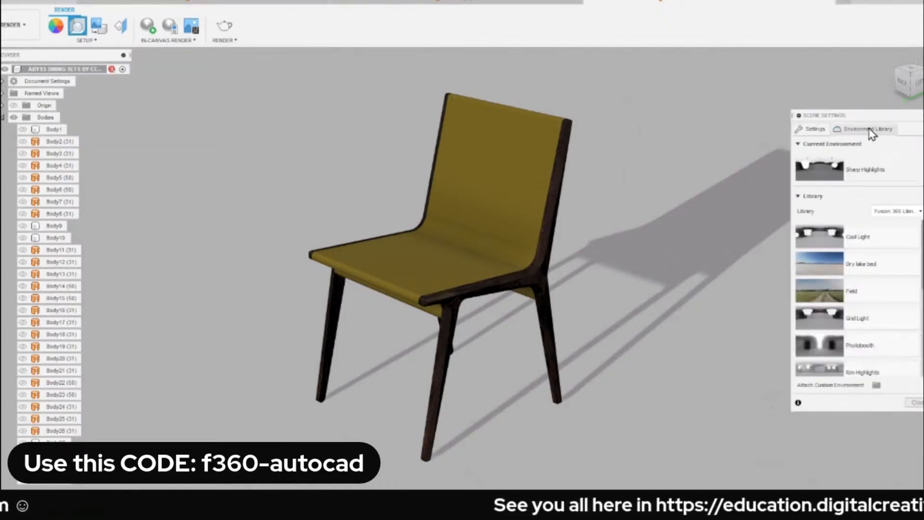
pyautogui.scroll(-3, 897, 270)
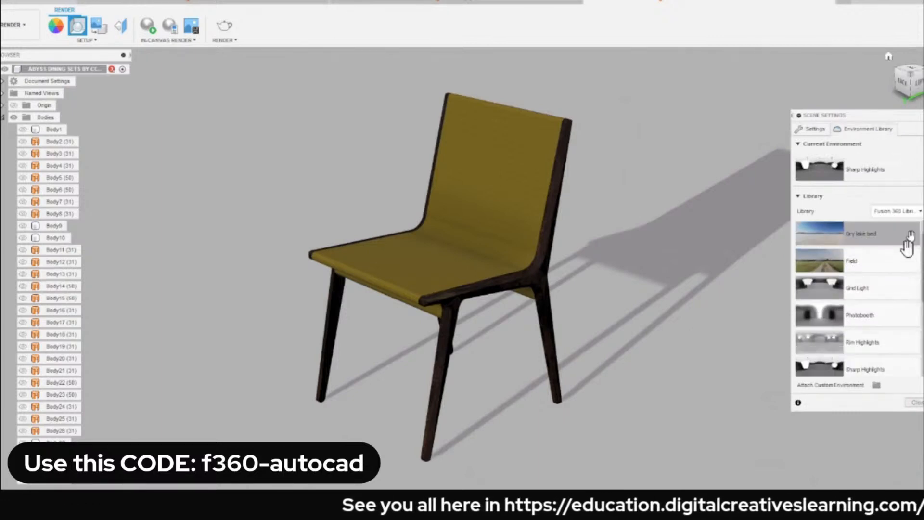
pyautogui.scroll(2, 909, 267)
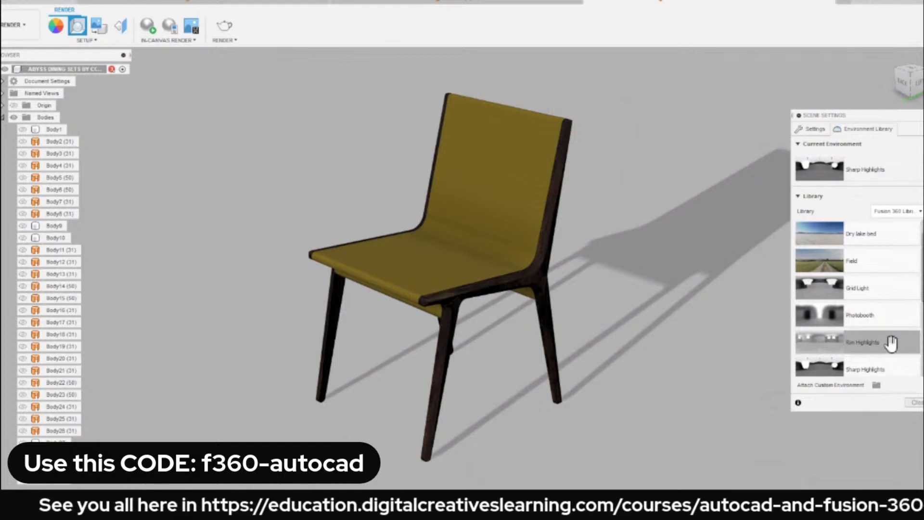
pyautogui.scroll(1, 887, 291)
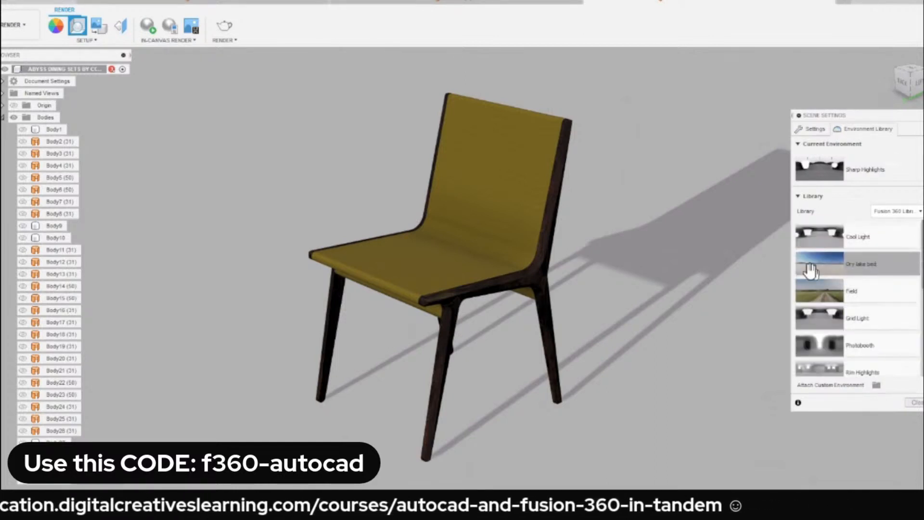
pyautogui.moveTo(819, 260); pyautogui.dragTo(640, 146)
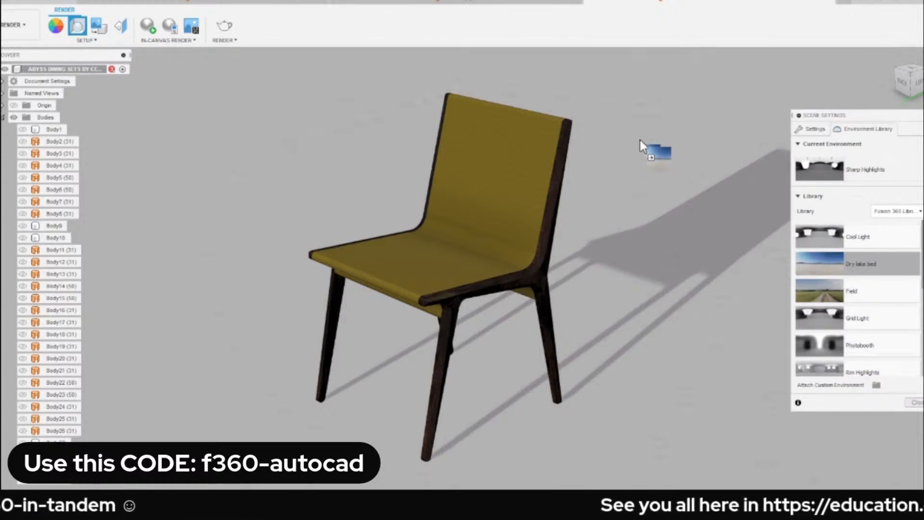
pyautogui.moveTo(640, 140); pyautogui.dragTo(639, 141)
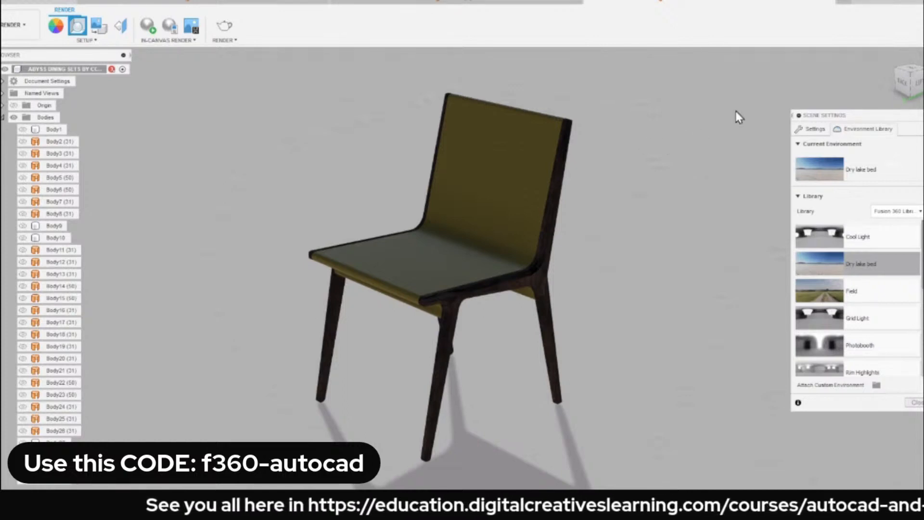
# Set the scene background from a solid color to Environment.
pyautogui.click(813, 129)
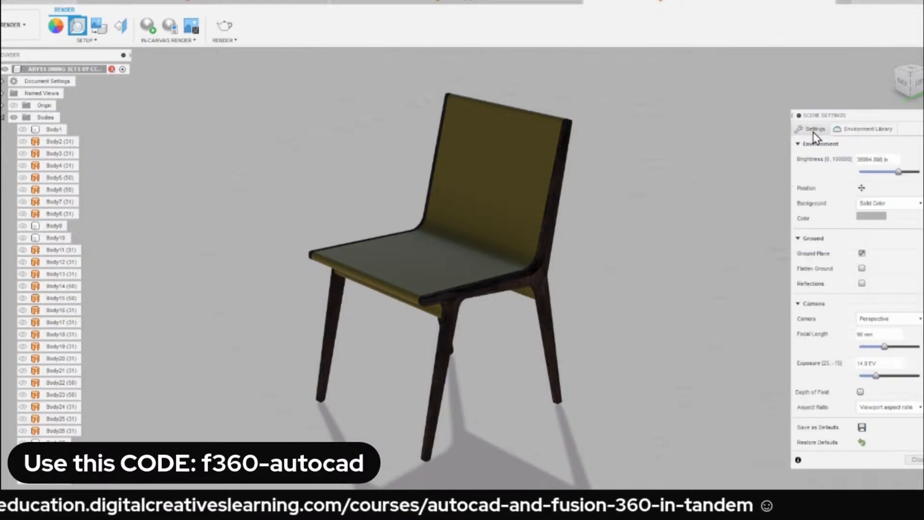
pyautogui.click(895, 204)
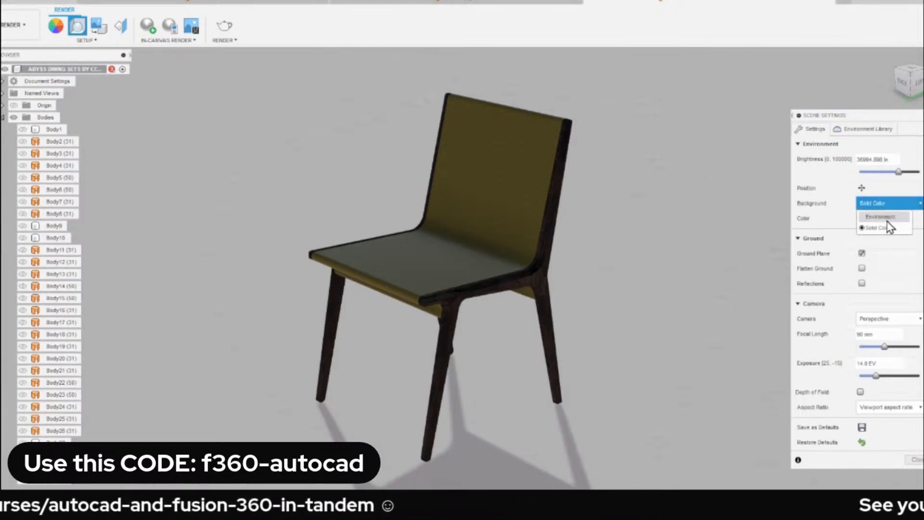
pyautogui.click(881, 217)
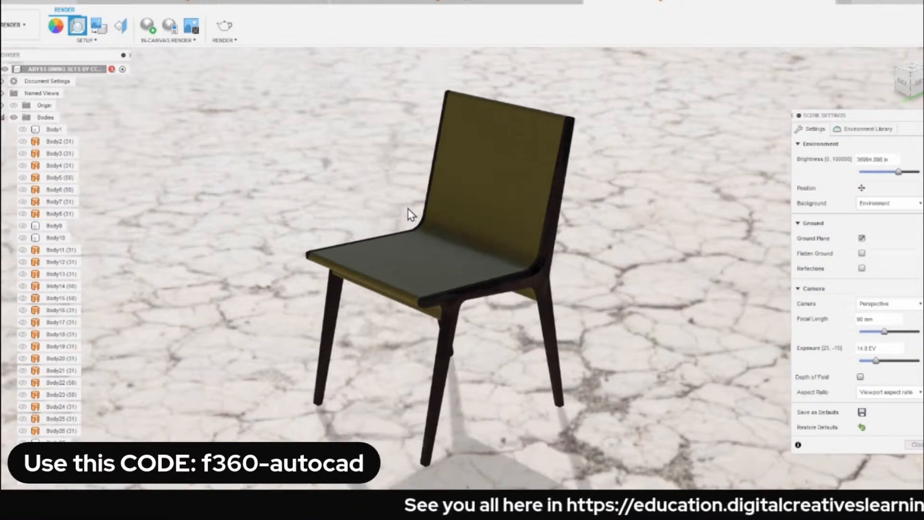
# Rotate the environment to about 141.3 degrees to reposition the chair's shadow, and close the scene settings.
pyautogui.click(861, 188)
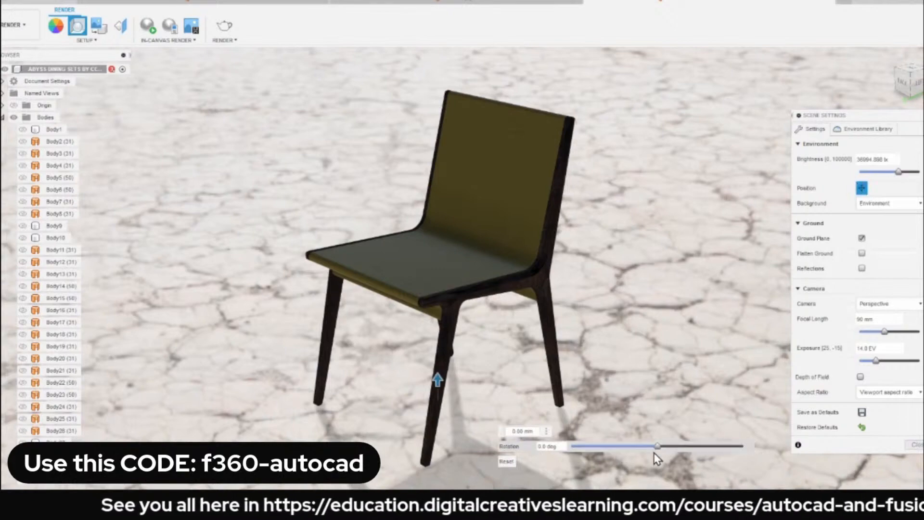
pyautogui.moveTo(658, 448); pyautogui.dragTo(729, 450)
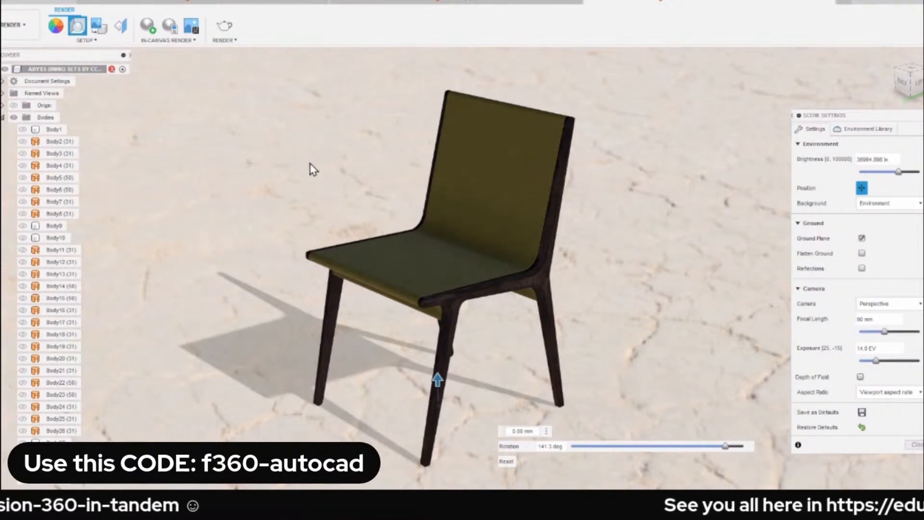
pyautogui.click(915, 445)
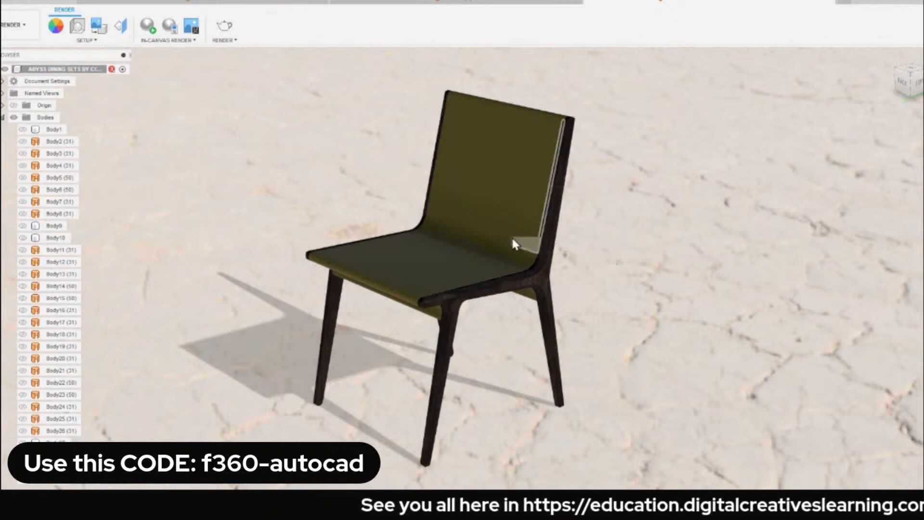
# Flatten the environment's ground, reduce its ground scale to about 0.5, and close the scene settings.
pyautogui.scroll(3, 512, 237)
pyautogui.scroll(-2, 559, 239)
pyautogui.scroll(-3, 681, 247)
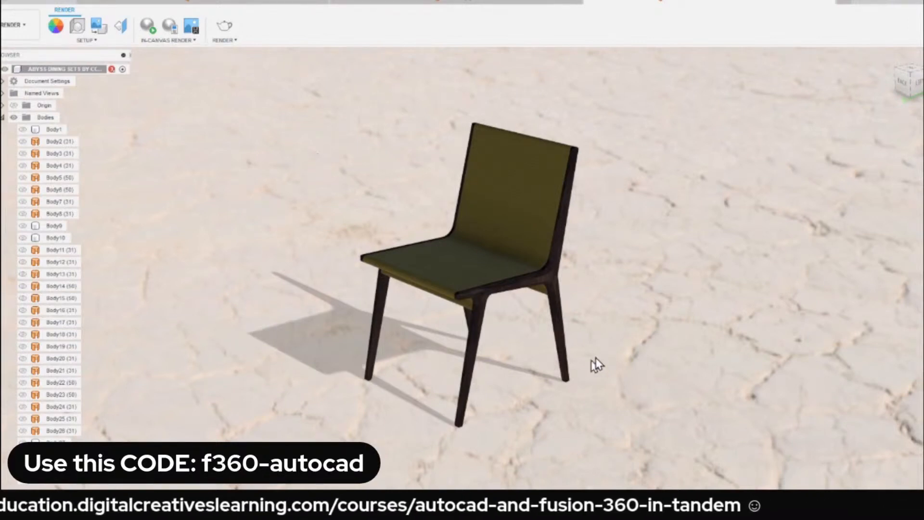
pyautogui.click(78, 29)
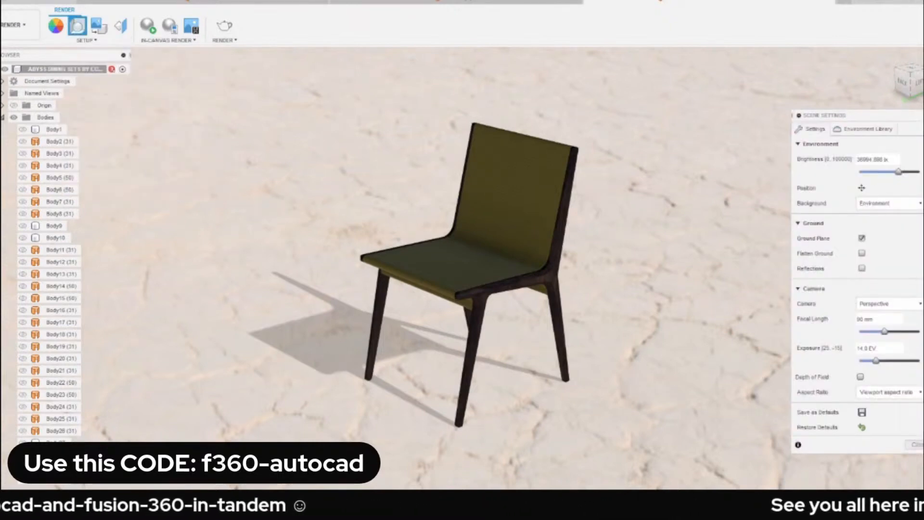
pyautogui.click(861, 188)
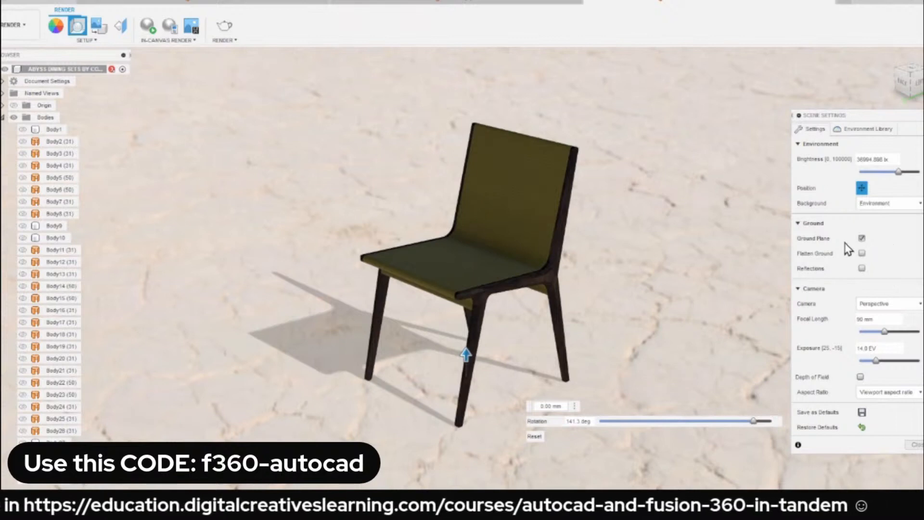
pyautogui.click(861, 254)
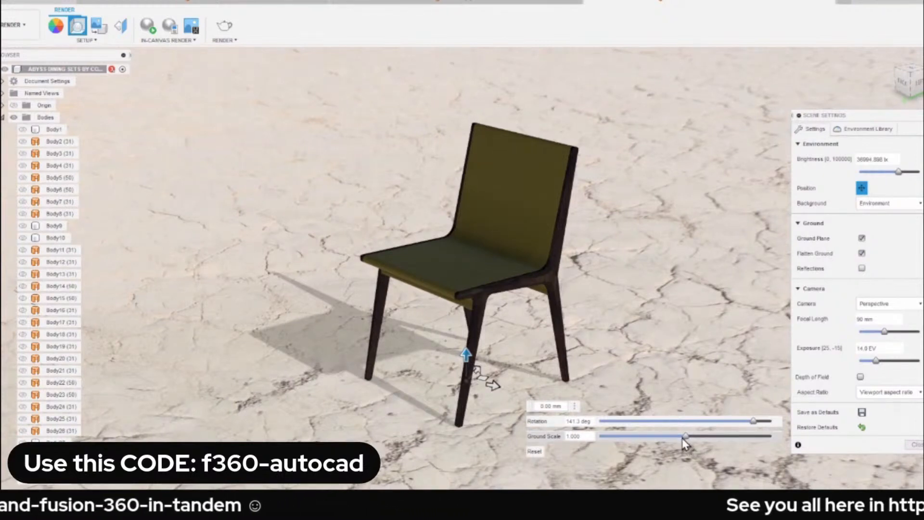
pyautogui.moveTo(683, 437); pyautogui.dragTo(645, 439)
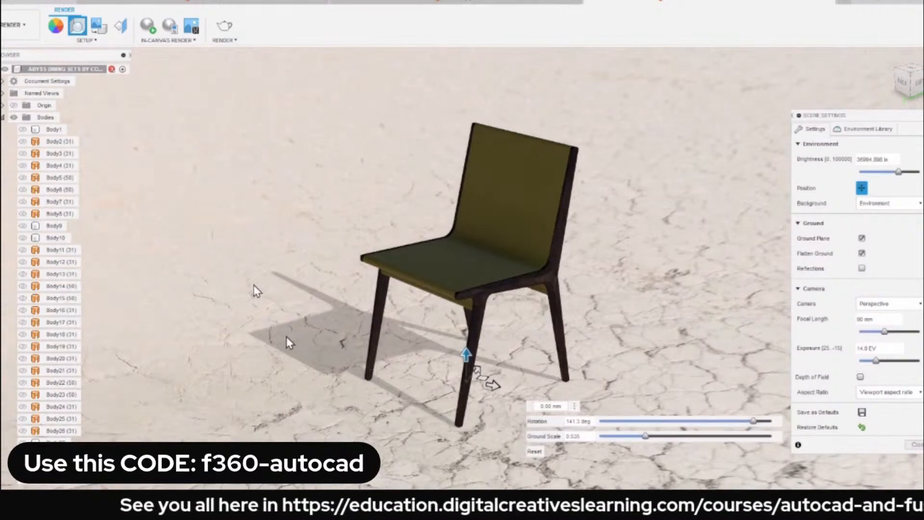
pyautogui.keyDown('shift'); pyautogui.moveTo(285, 336); pyautogui.dragTo(265, 264, button='middle'); pyautogui.keyUp('shift')
pyautogui.click(919, 445)
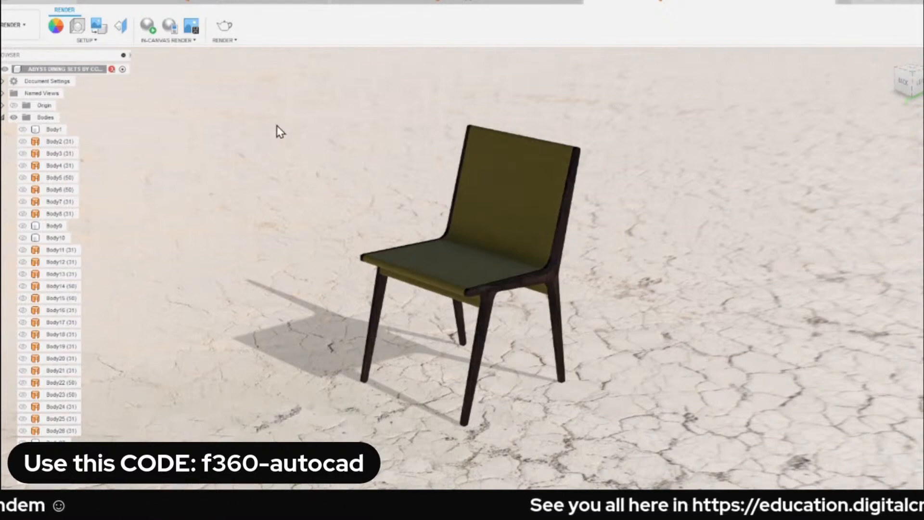
# Check the cloud render settings, close them without rendering, and start the in-canvas render of the chair.
pyautogui.click(224, 28)
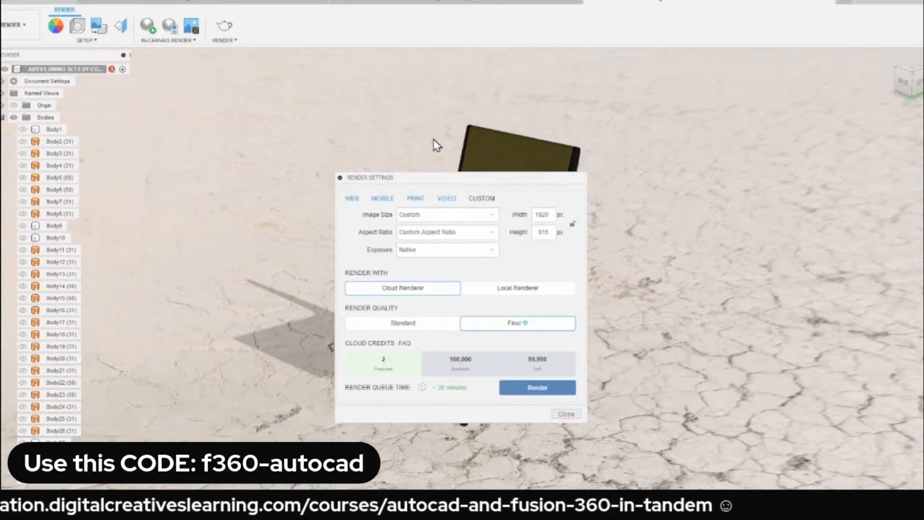
pyautogui.click(570, 417)
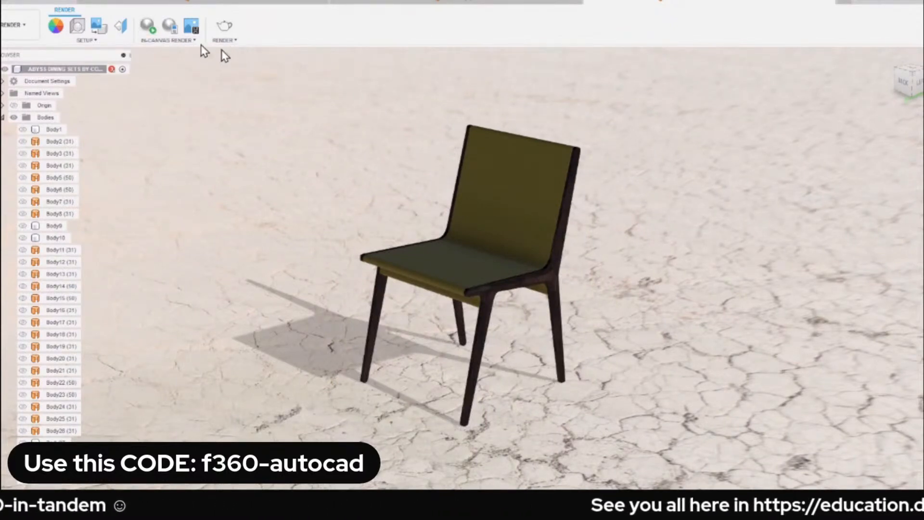
pyautogui.click(148, 31)
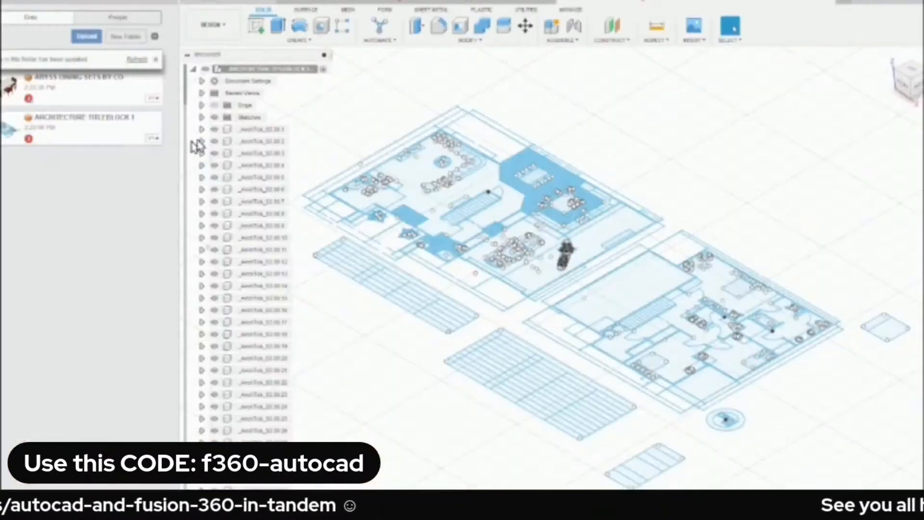
# Refresh the project folder's file list and close the data panel.
pyautogui.click(136, 60)
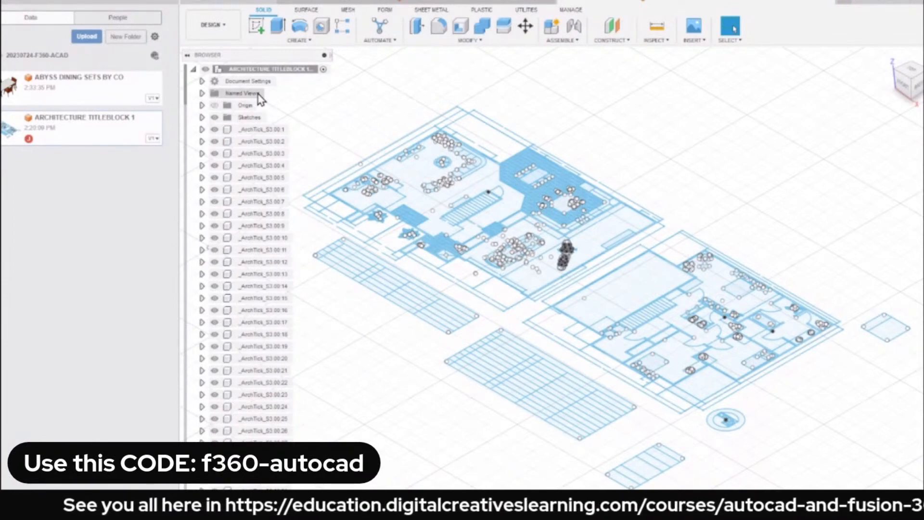
pyautogui.click(172, 4)
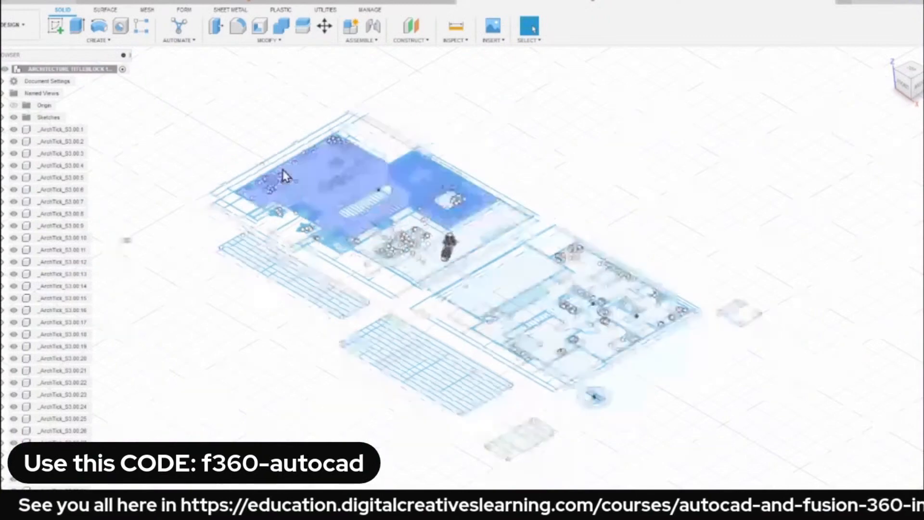
# Inspect the floor plan's living area and turn on design history capture for the ARCHITECTURE TITLEBLOCK 1 design.
pyautogui.scroll(5, 284, 175)
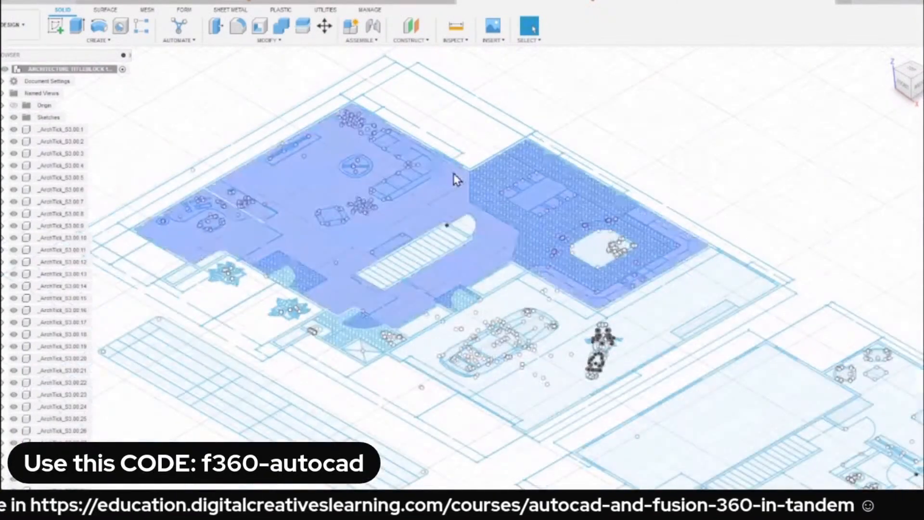
pyautogui.moveTo(339, 193); pyautogui.dragTo(427, 240, button='middle')
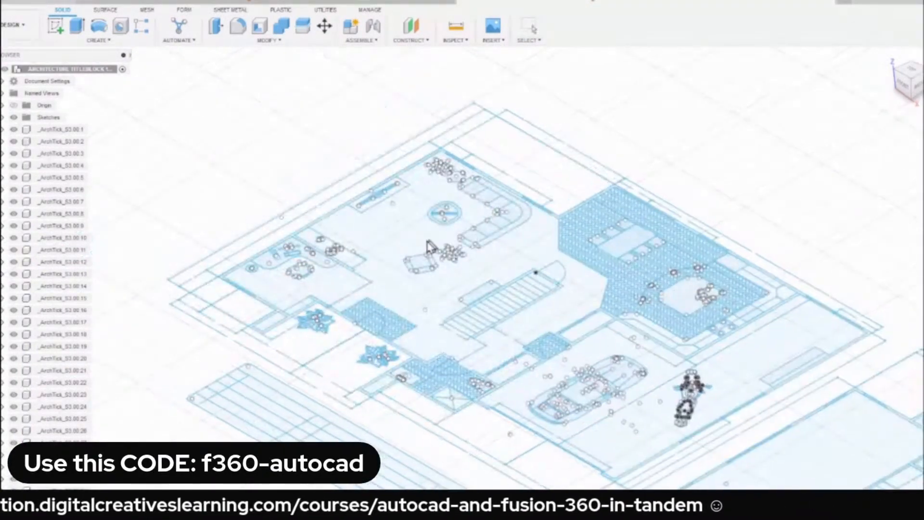
pyautogui.scroll(6, 429, 247)
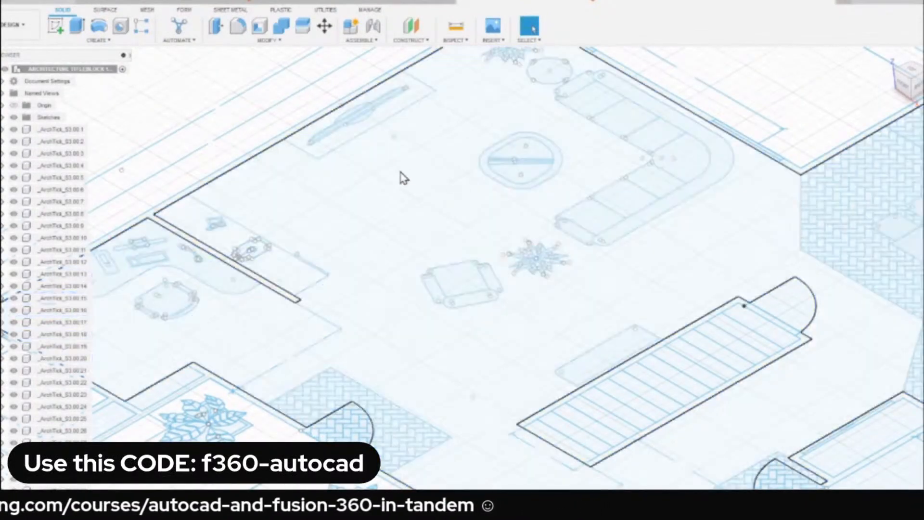
pyautogui.moveTo(399, 177); pyautogui.dragTo(283, 265, button='middle')
pyautogui.scroll(2, 608, 149)
pyautogui.scroll(2, 612, 146)
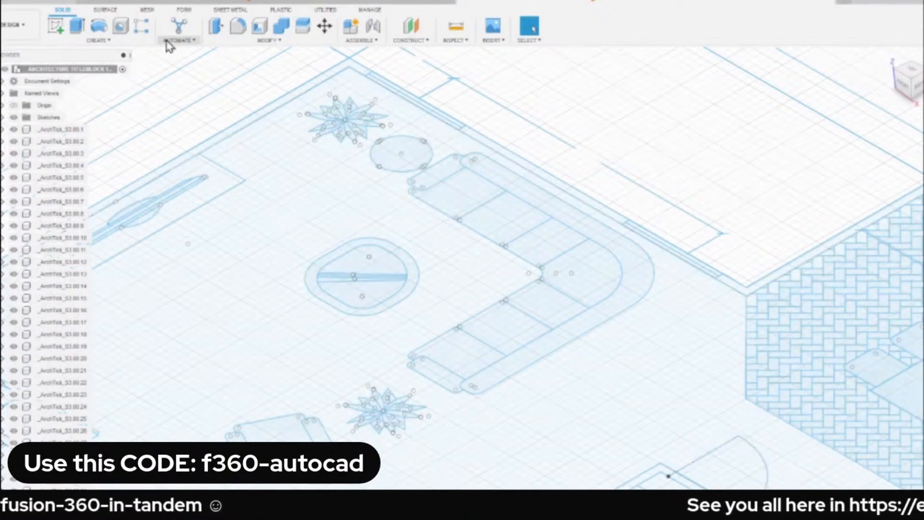
pyautogui.rightClick(57, 72)
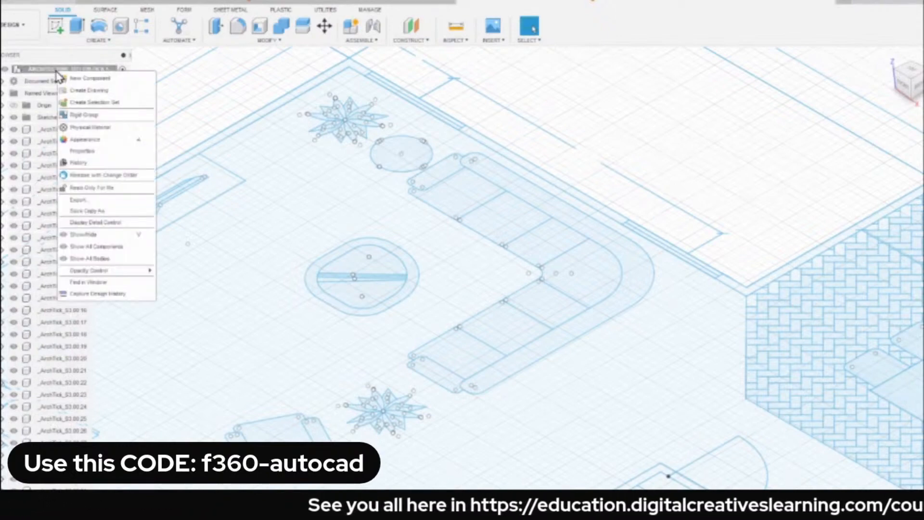
pyautogui.click(120, 295)
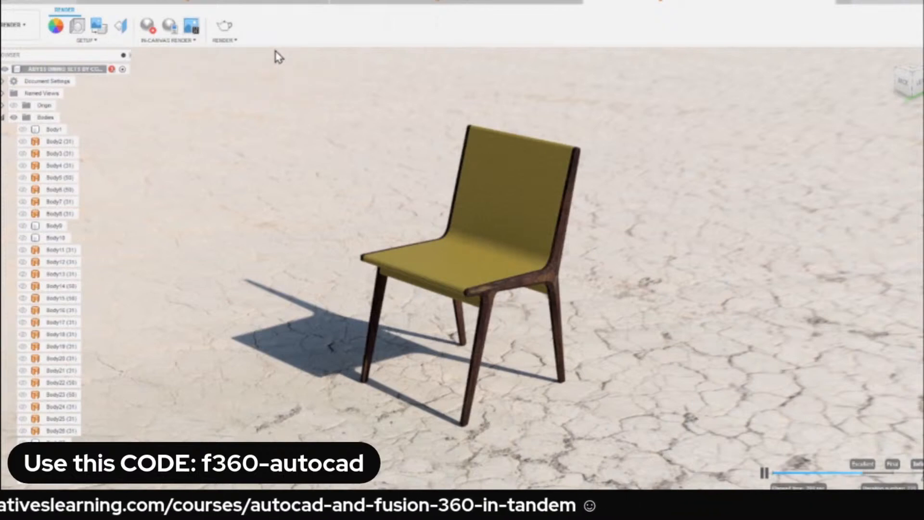
# Capture the rendered chair at the current document window size and save it as a PNG in the computer's ForDL folder.
pyautogui.click(193, 32)
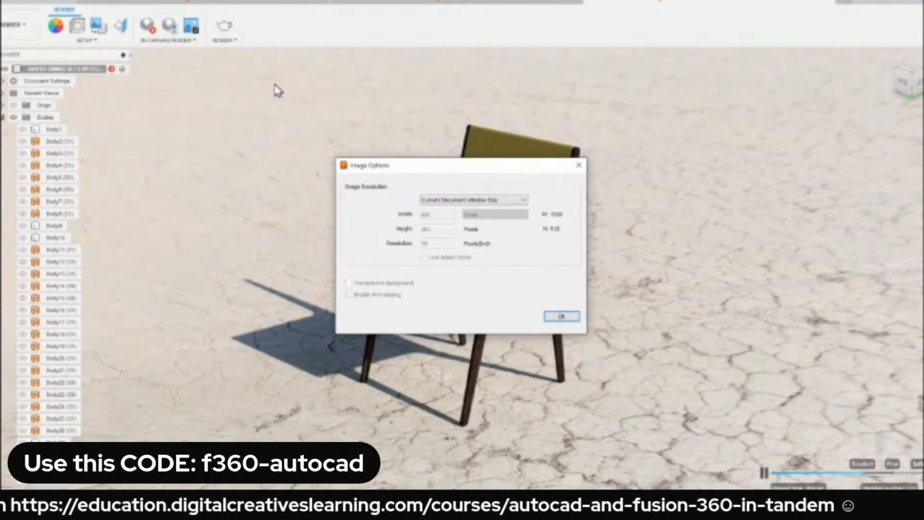
pyautogui.click(570, 317)
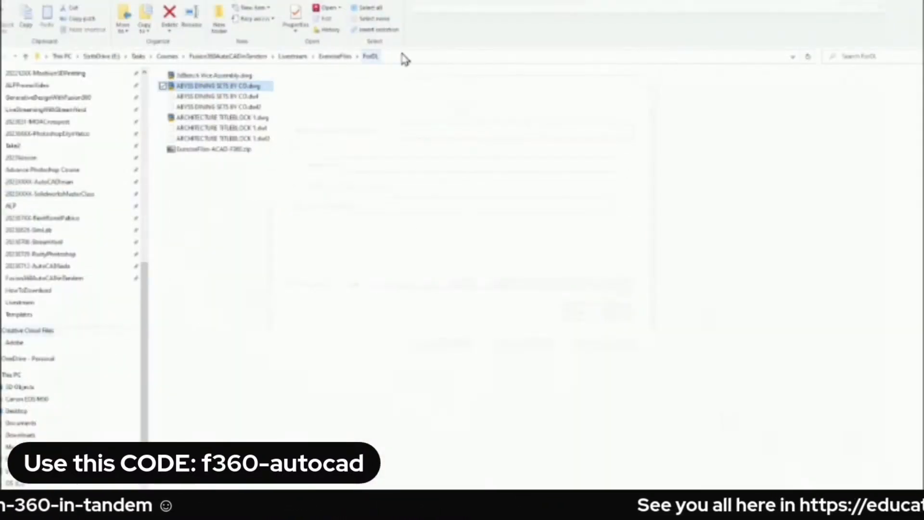
pyautogui.click(437, 56)
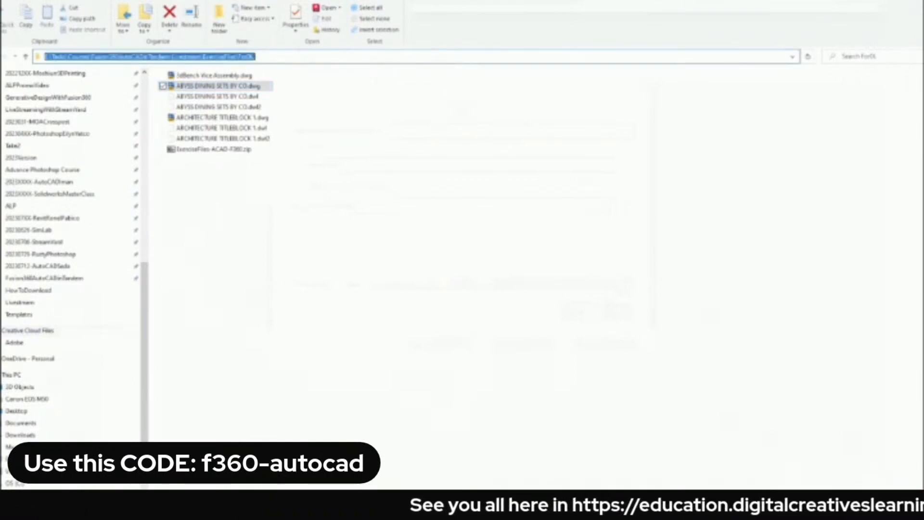
pyautogui.click(321, 55)
pyautogui.hotkey('ctrl', 'a')
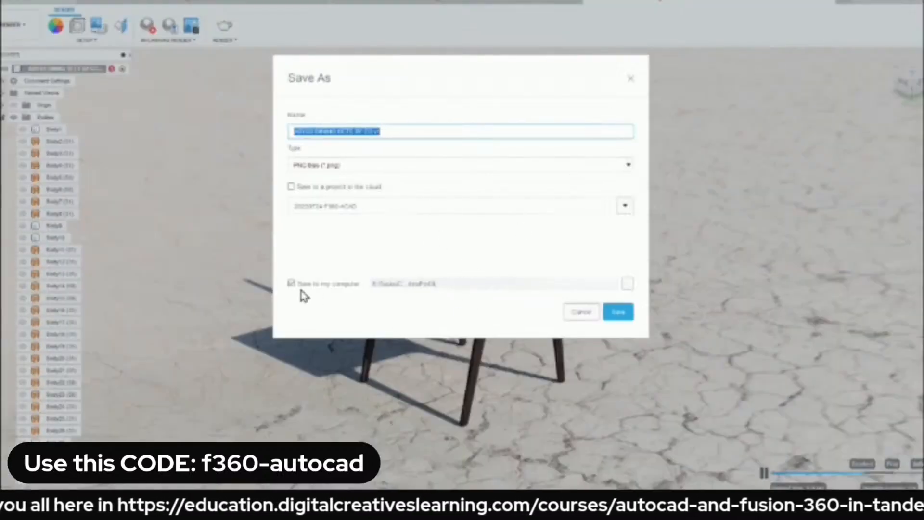
pyautogui.click(292, 283)
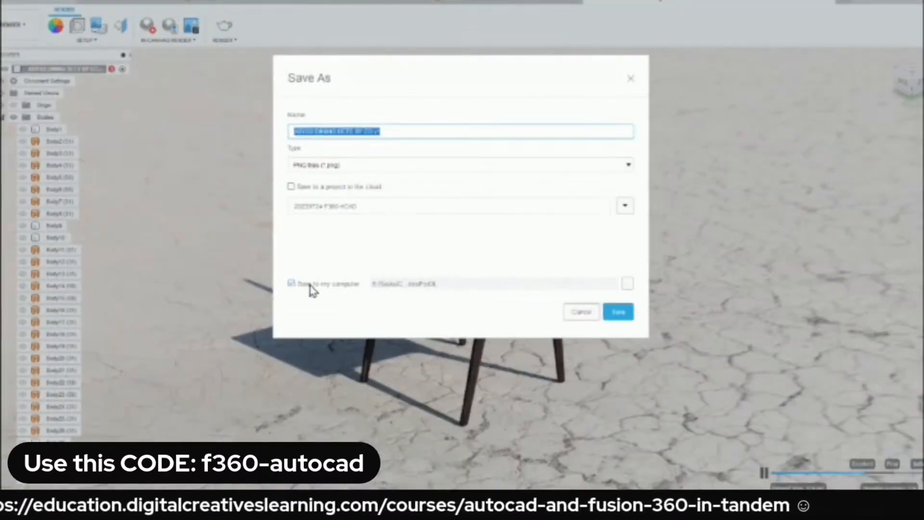
pyautogui.click(627, 287)
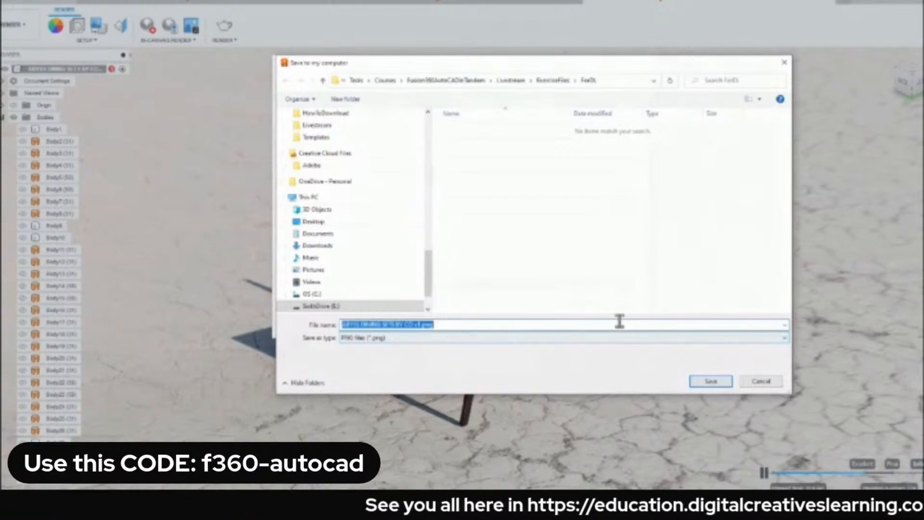
pyautogui.click(711, 381)
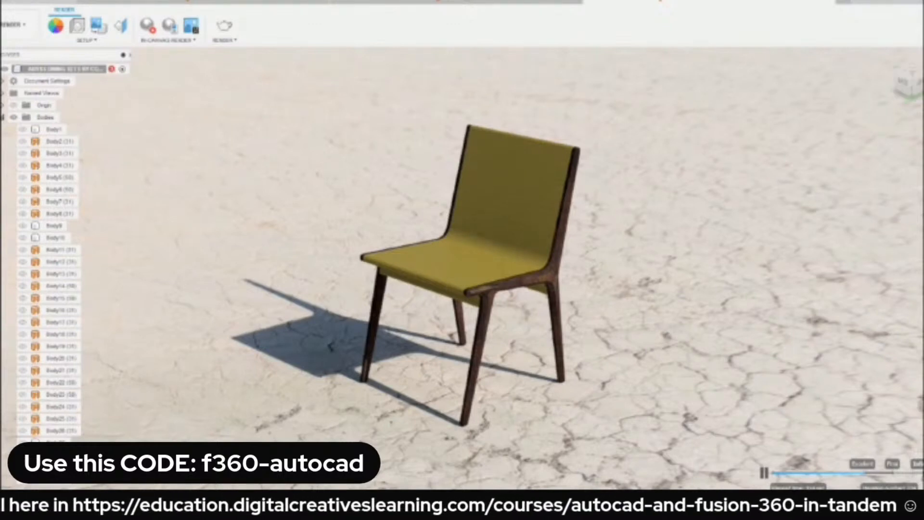
# Switch to File Explorer, show the ForDL files as large icons, and view the saved ABYSS DINING SETS BY CO v1.png before closing it.
pyautogui.hotkey('alt', 'Tab')
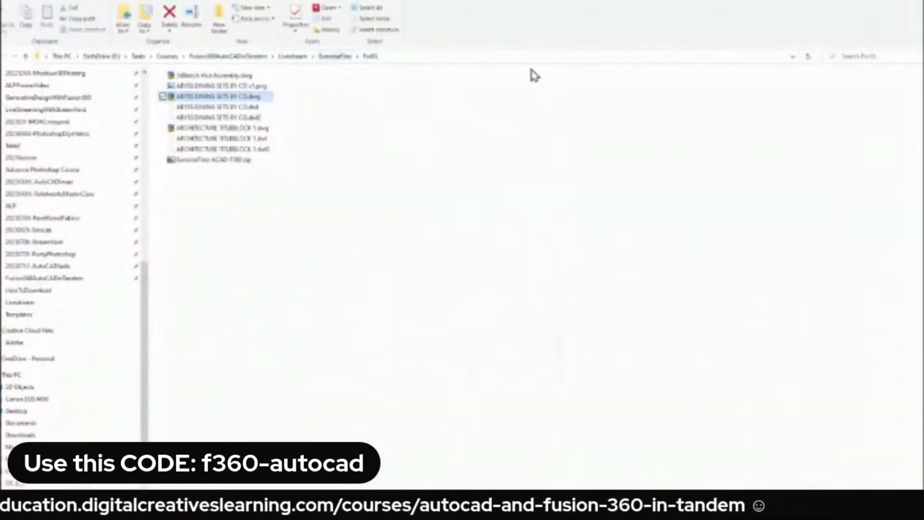
pyautogui.click(94, 2)
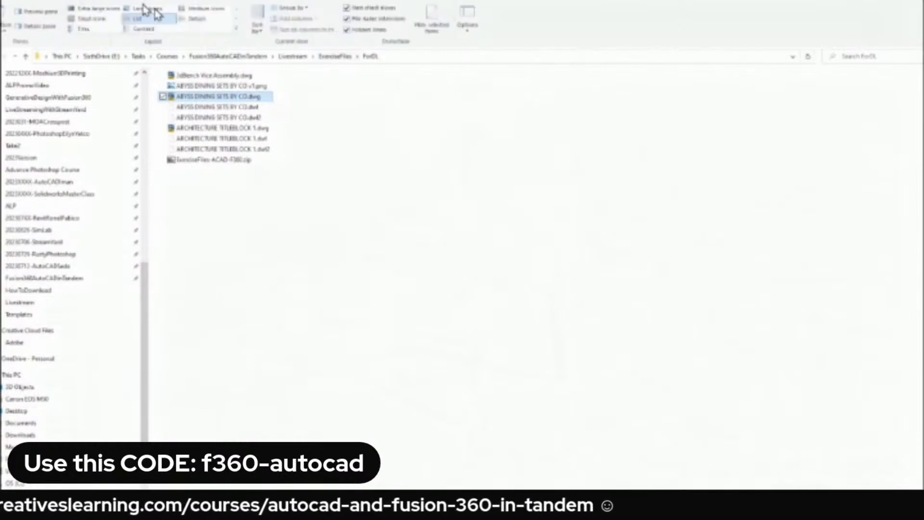
pyautogui.click(160, 11)
pyautogui.click(332, 242)
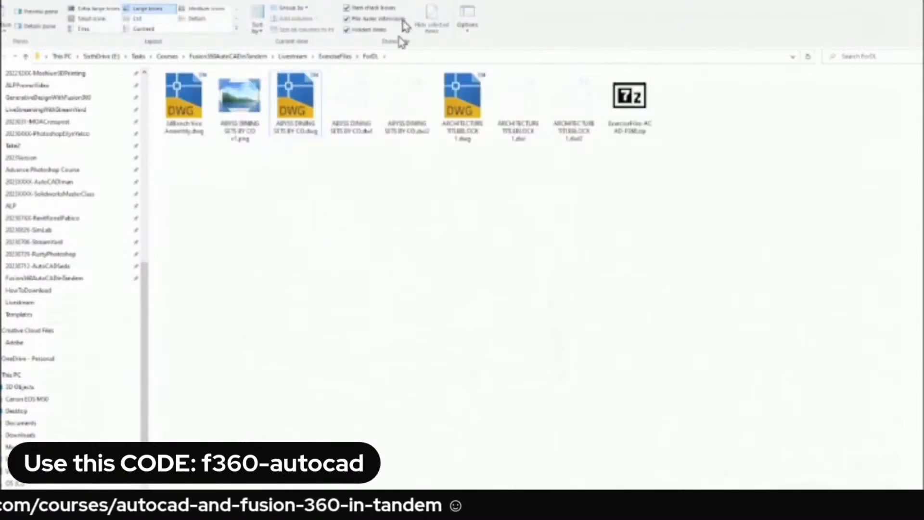
pyautogui.click(239, 129)
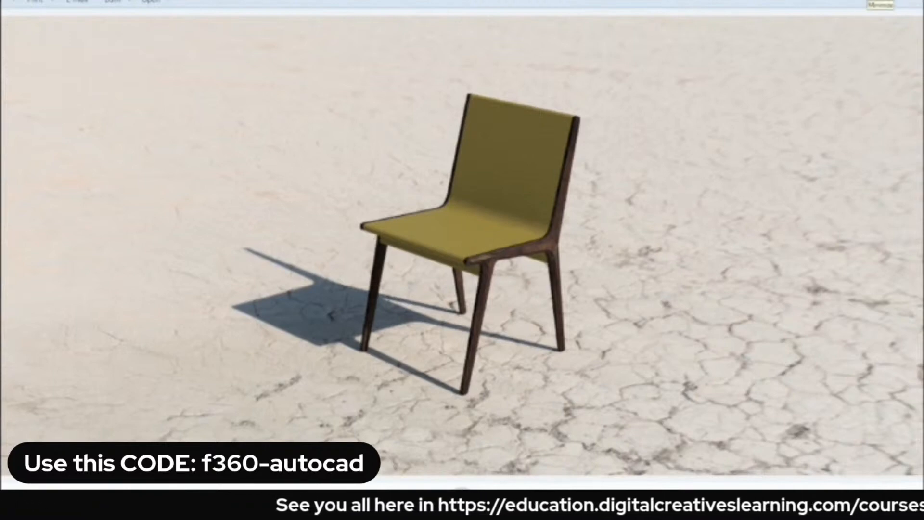
pyautogui.click(871, 1)
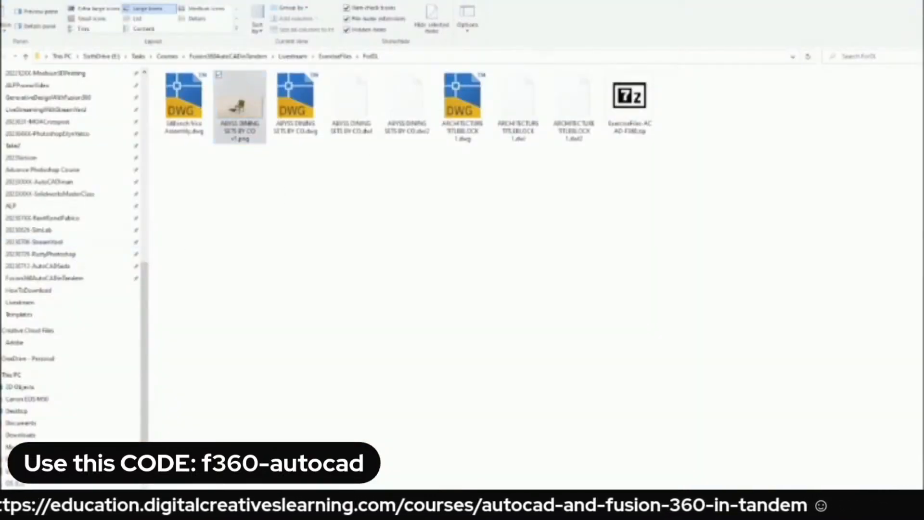
# Return to Fusion 360 and upload 3dBench Vice Assembly.dwg from the ForDL folder to the 20230724-F360-ACAD project.
pyautogui.click(217, 518)
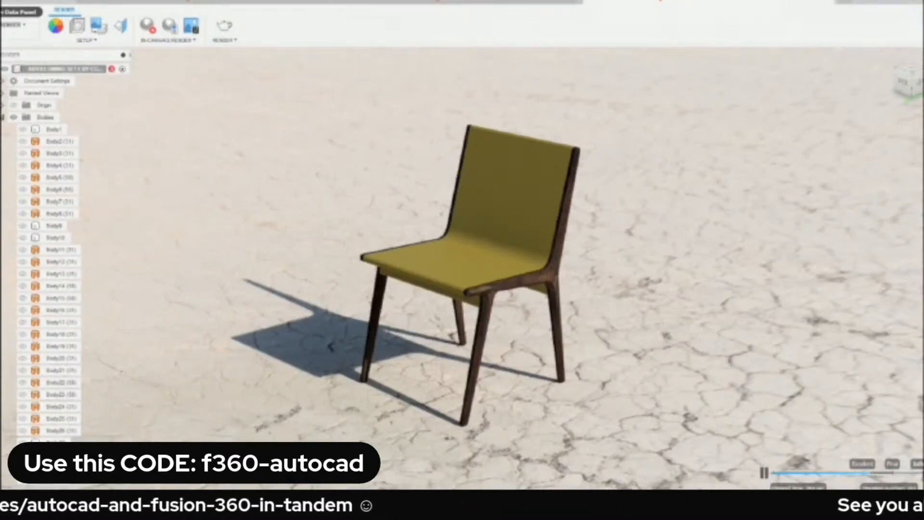
pyautogui.click(10, 11)
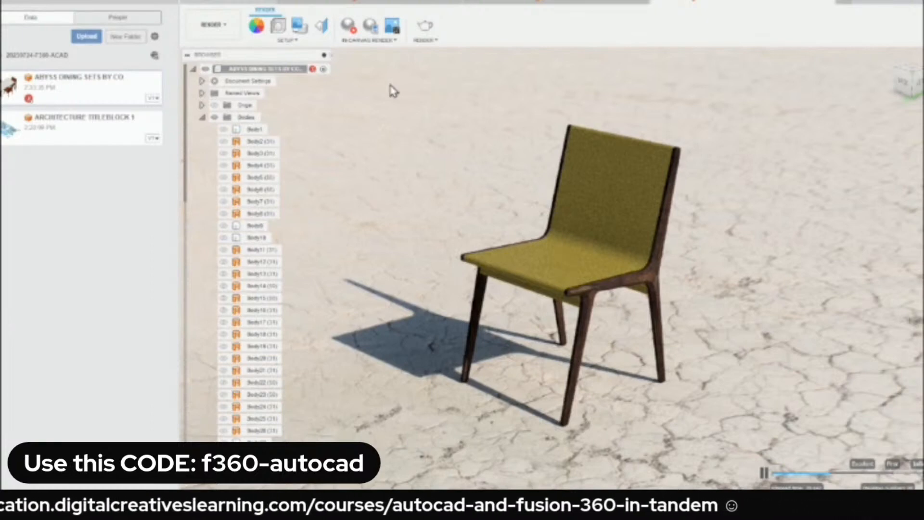
pyautogui.click(88, 38)
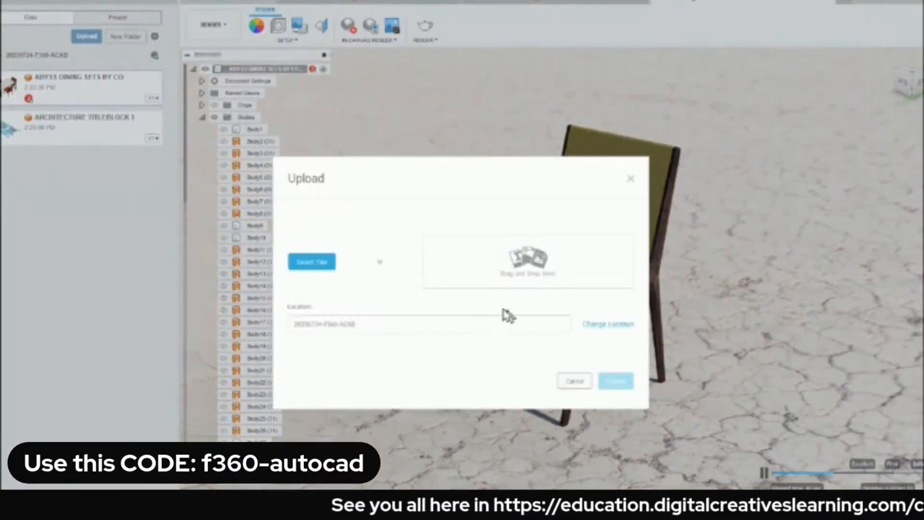
pyautogui.click(310, 261)
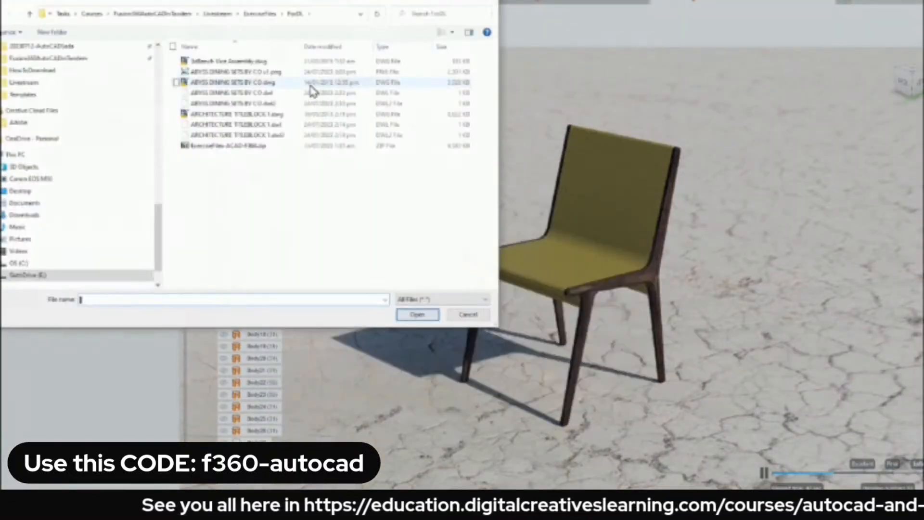
pyautogui.click(222, 63)
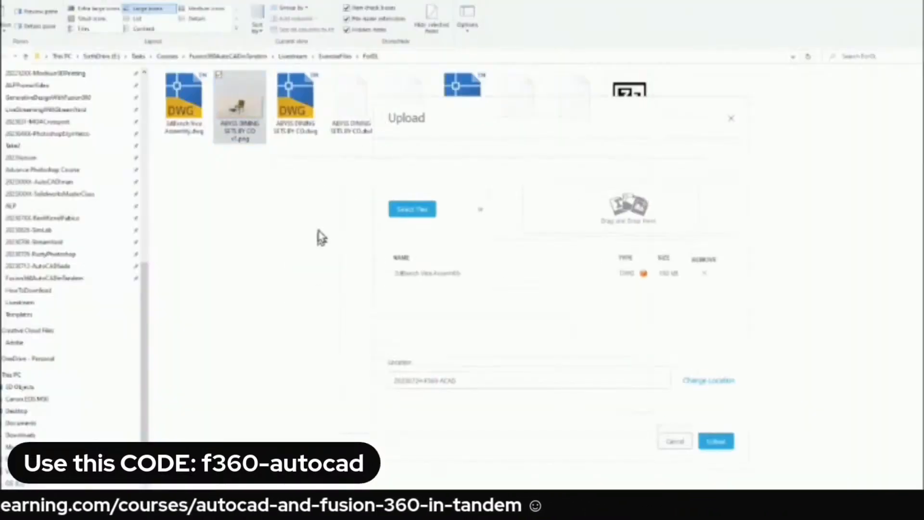
pyautogui.click(716, 441)
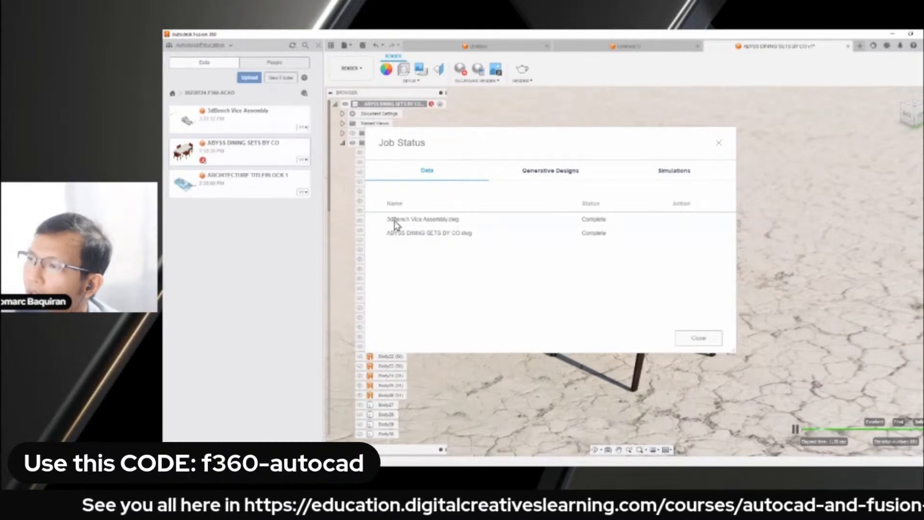
# Open the uploaded 3dBench Vice Assembly design, and close the job status window and the data panel.
pyautogui.rightClick(250, 121)
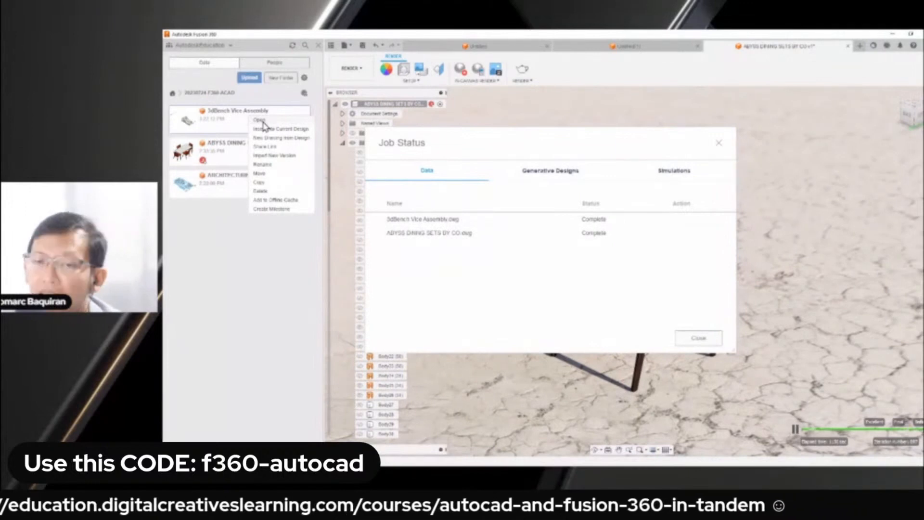
pyautogui.click(262, 122)
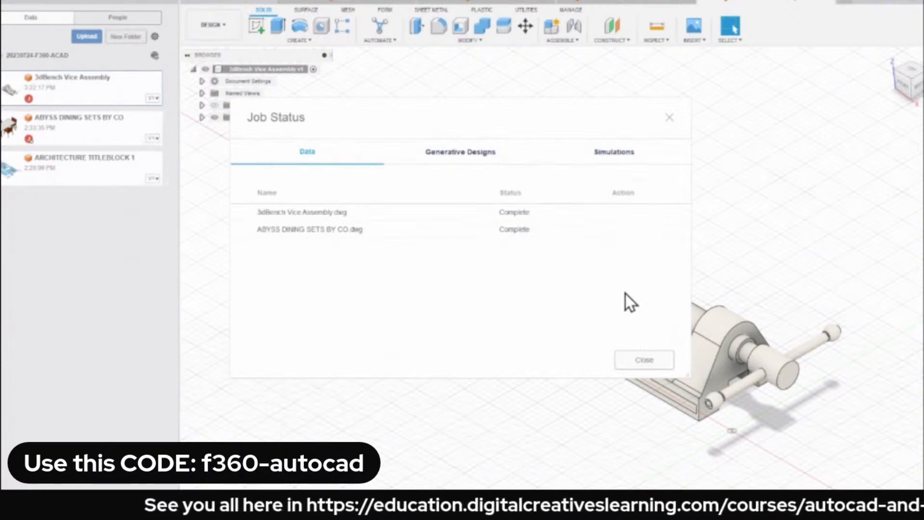
pyautogui.click(658, 360)
pyautogui.click(179, 7)
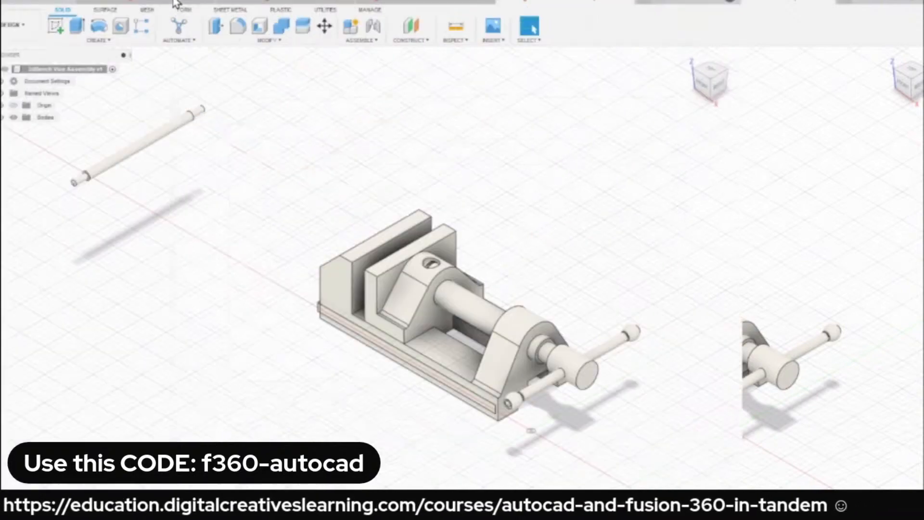
pyautogui.scroll(2, 276, 209)
pyautogui.scroll(-2, 392, 196)
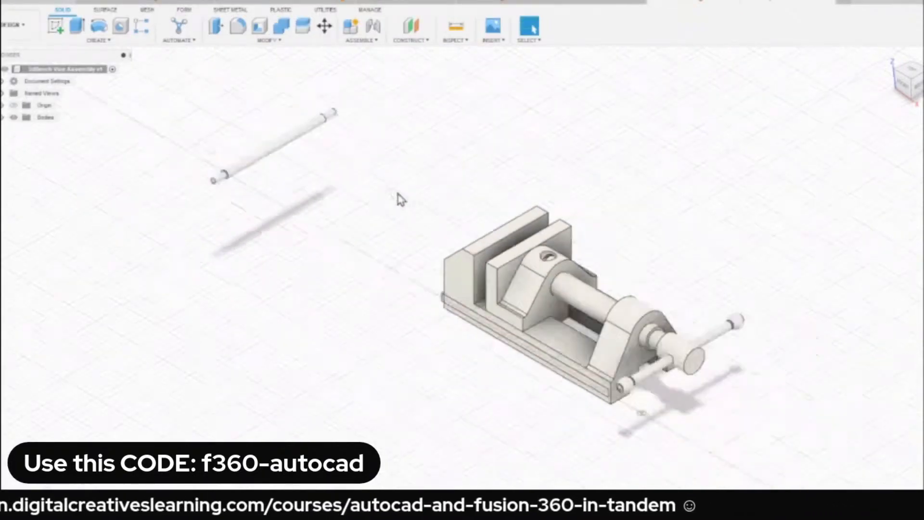
pyautogui.moveTo(396, 194); pyautogui.dragTo(246, 177, button='middle')
pyautogui.scroll(2, 267, 206)
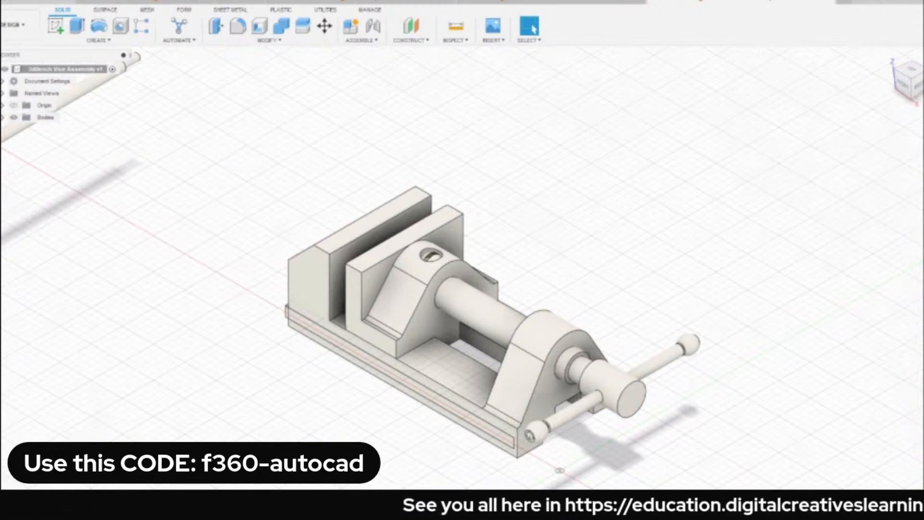
# Switch to File Explorer, open 3dBench Vice Assembly.dwg in AutoCAD, and maximize the AutoCAD window.
pyautogui.hotkey('alt', 'Tab')
pyautogui.click(181, 111)
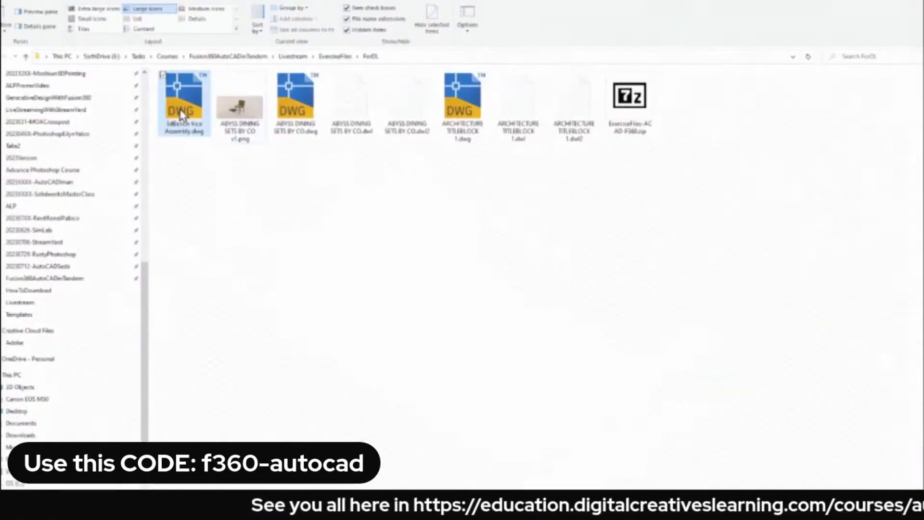
pyautogui.doubleClick(180, 115)
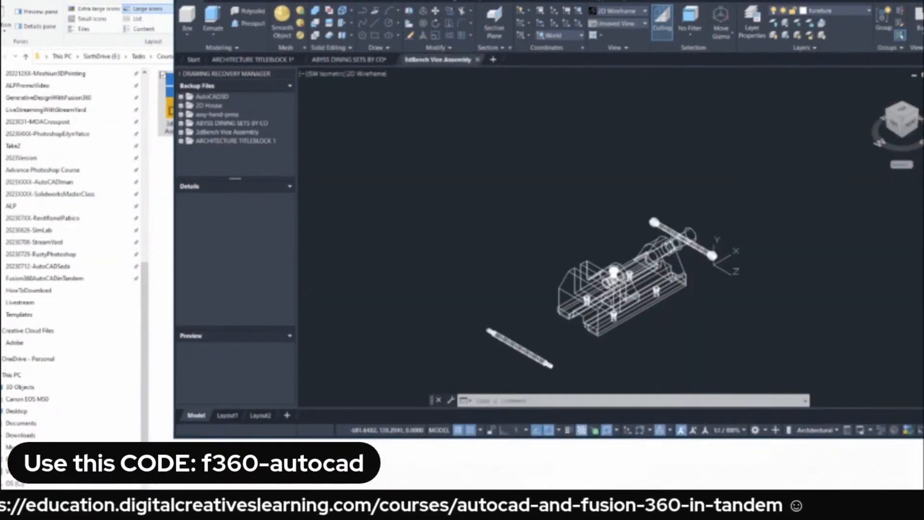
pyautogui.click(905, 0)
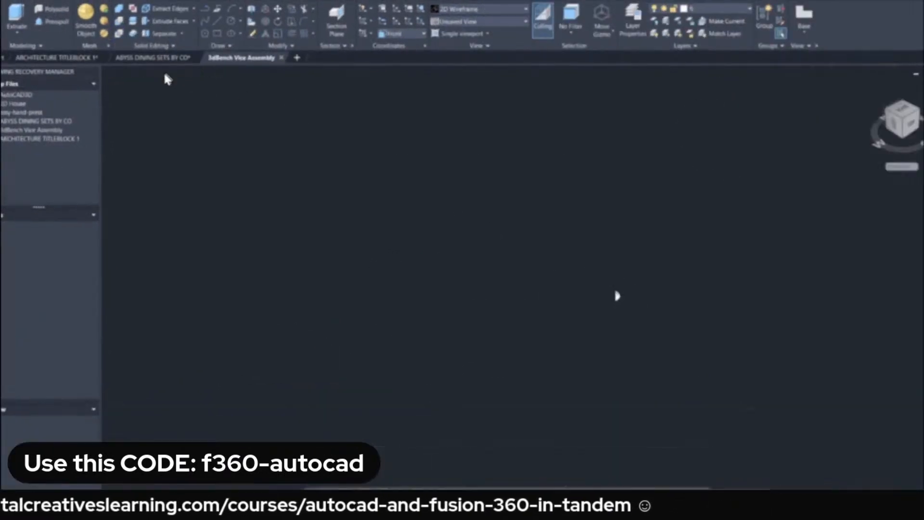
# Set the vice drawing's visual style to Conceptual and inspect the model from its handle end.
pyautogui.click(174, 73)
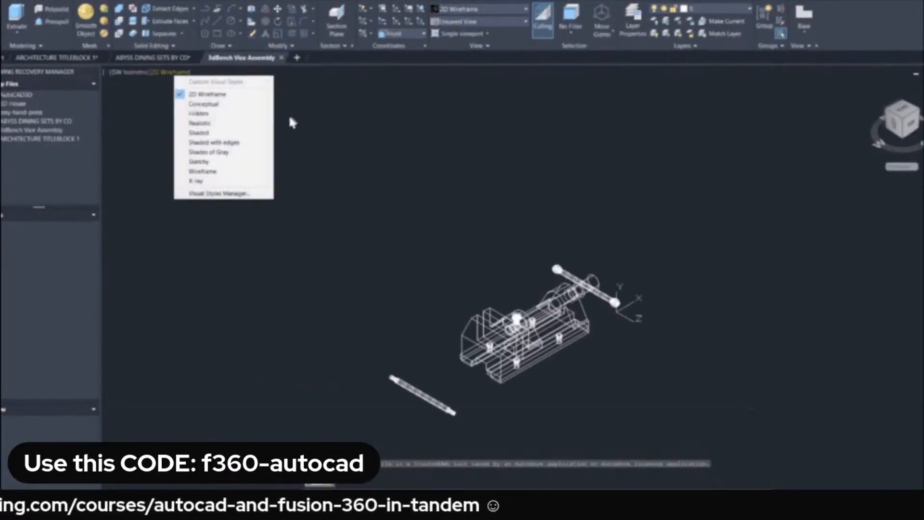
pyautogui.click(246, 105)
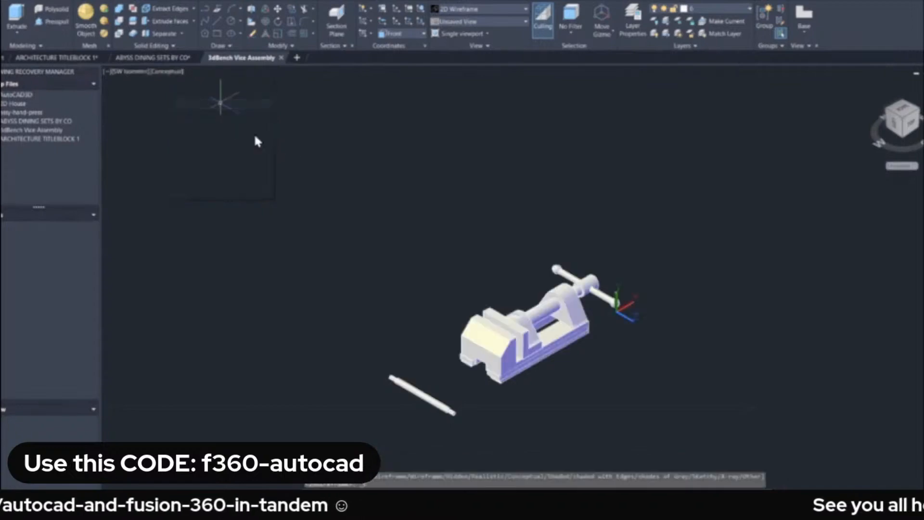
pyautogui.scroll(10, 503, 299)
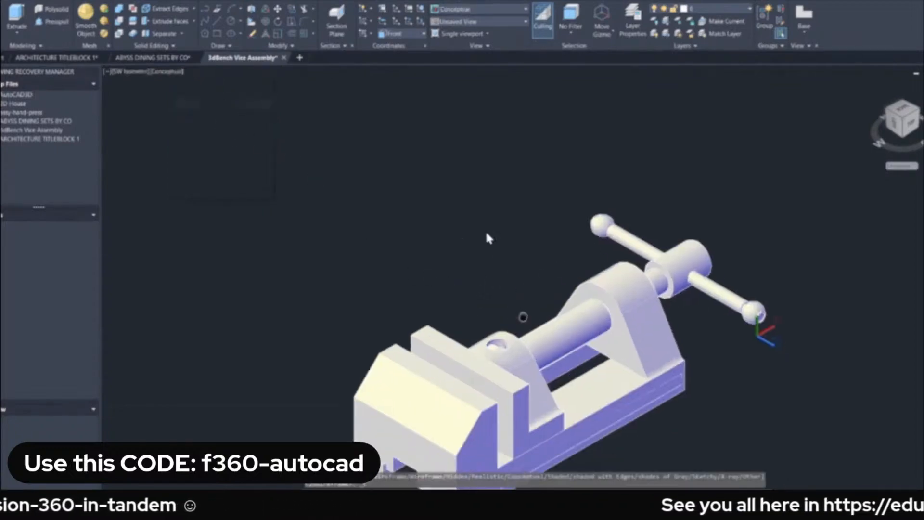
pyautogui.keyDown('shift'); pyautogui.moveTo(524, 293); pyautogui.dragTo(168, 250, button='middle'); pyautogui.keyUp('shift')
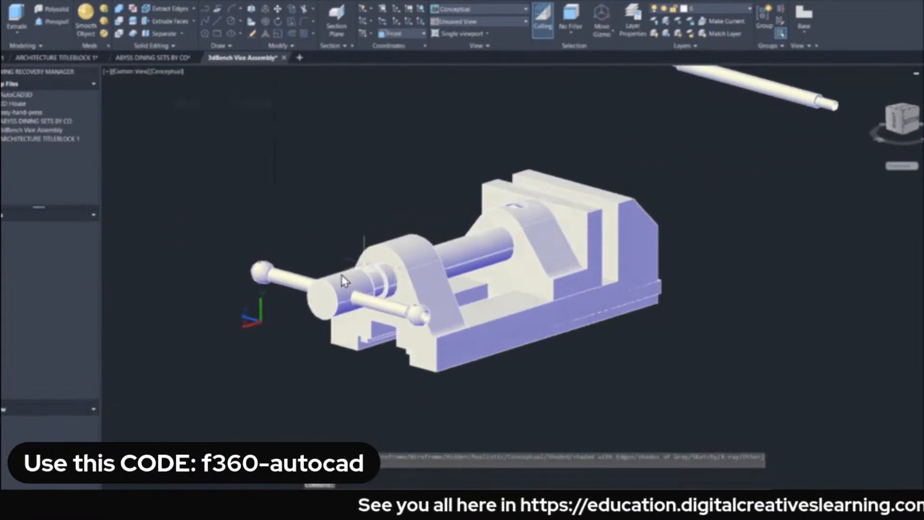
# Select the vice's movable jaw to check it as an individual part, and clear the selection.
pyautogui.click(536, 253)
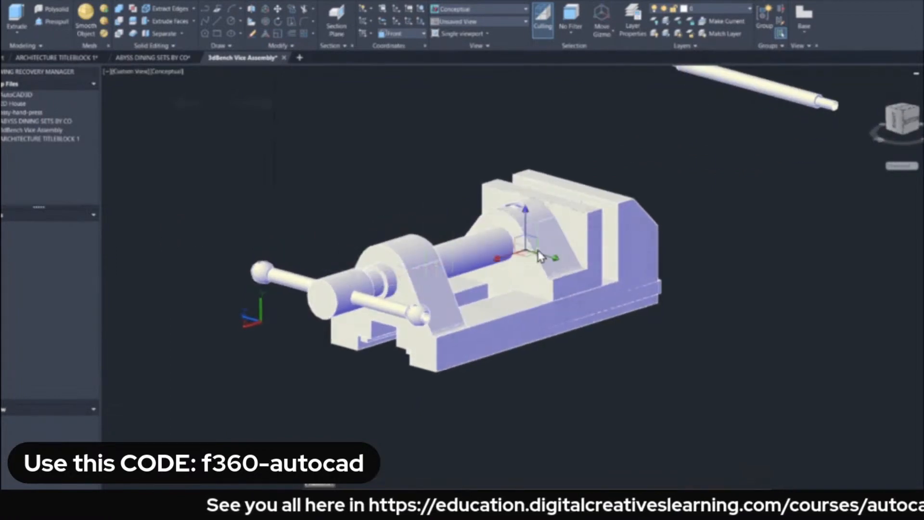
pyautogui.click(308, 197)
pyautogui.press('Escape')
pyautogui.press('Escape')
pyautogui.scroll(-3, 308, 197)
pyautogui.moveTo(319, 196); pyautogui.dragTo(309, 243, button='middle')
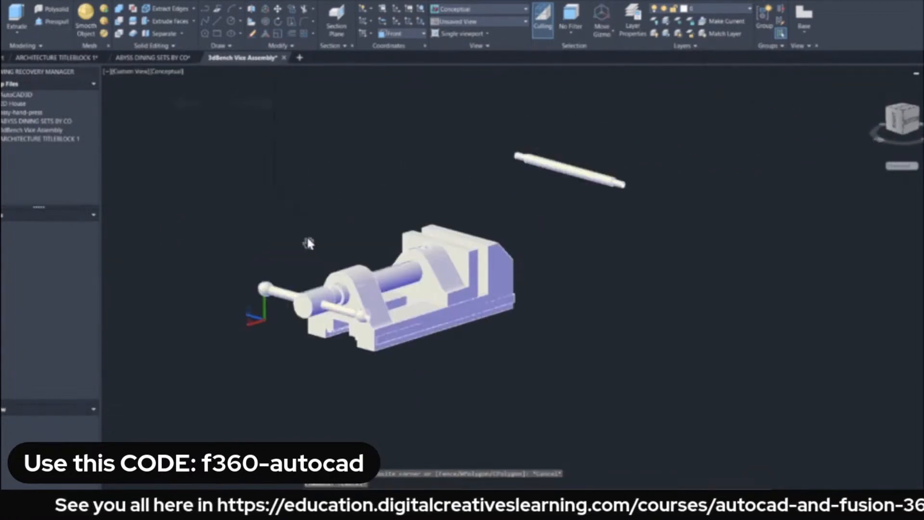
# Select the whole vice assembly together with the separate rod and open their properties.
pyautogui.click(190, 111)
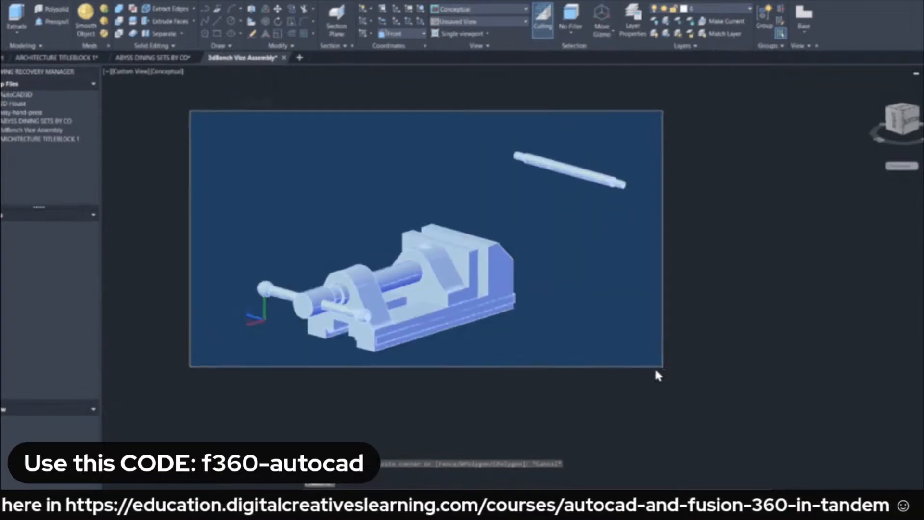
pyautogui.click(655, 367)
pyautogui.rightClick(376, 169)
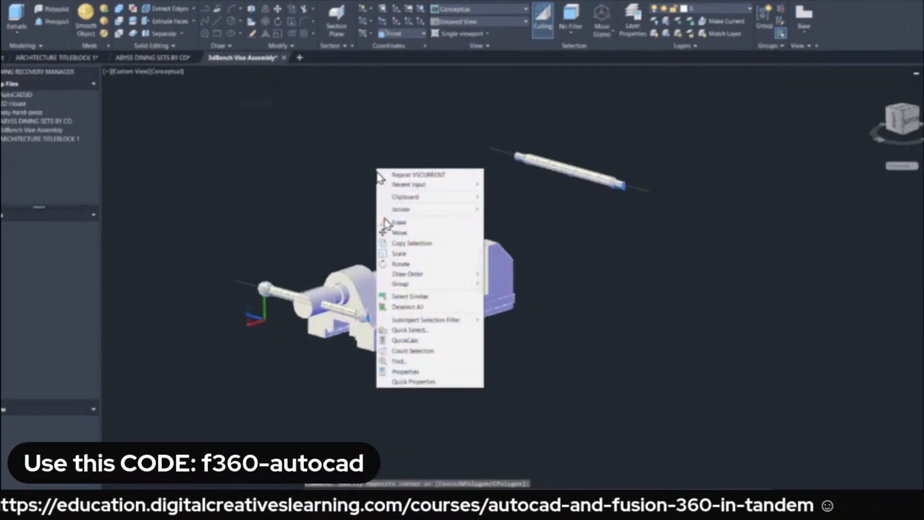
pyautogui.click(412, 381)
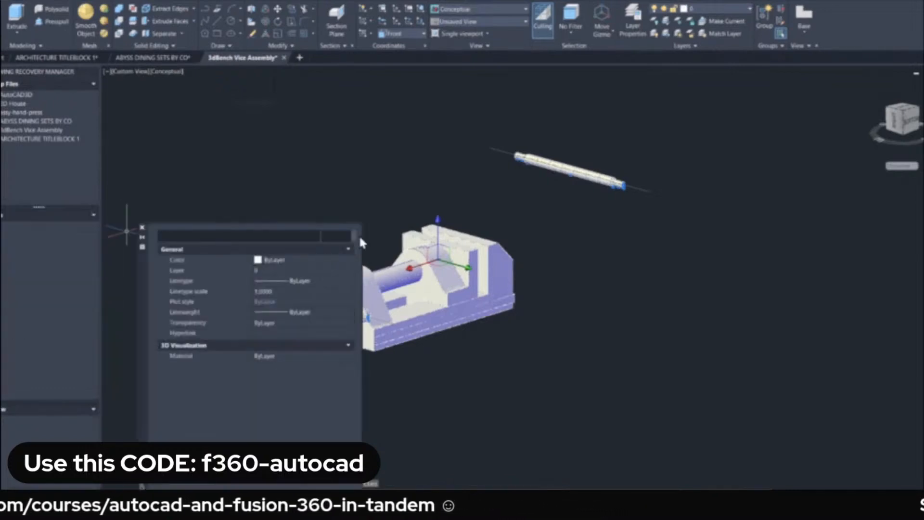
# Review the object types contained in the selected vice assembly's properties, and close the Properties palette.
pyautogui.click(295, 126)
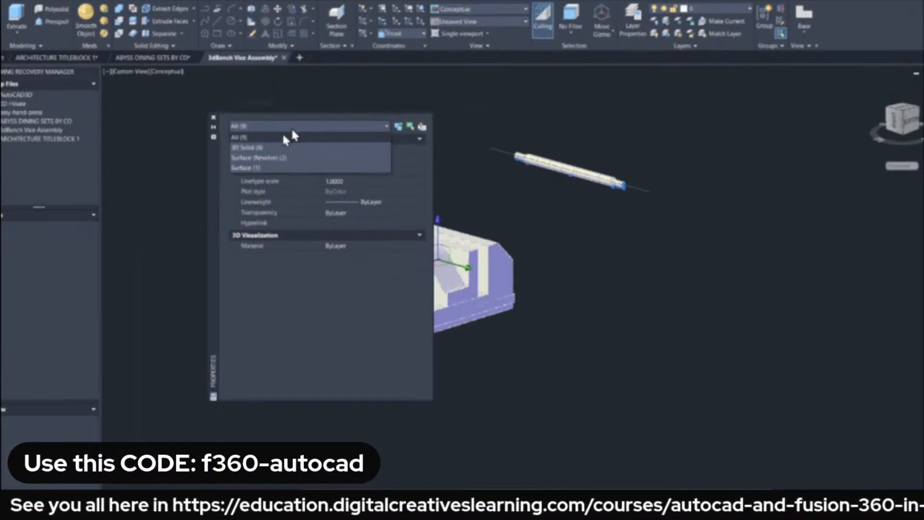
pyautogui.click(195, 167)
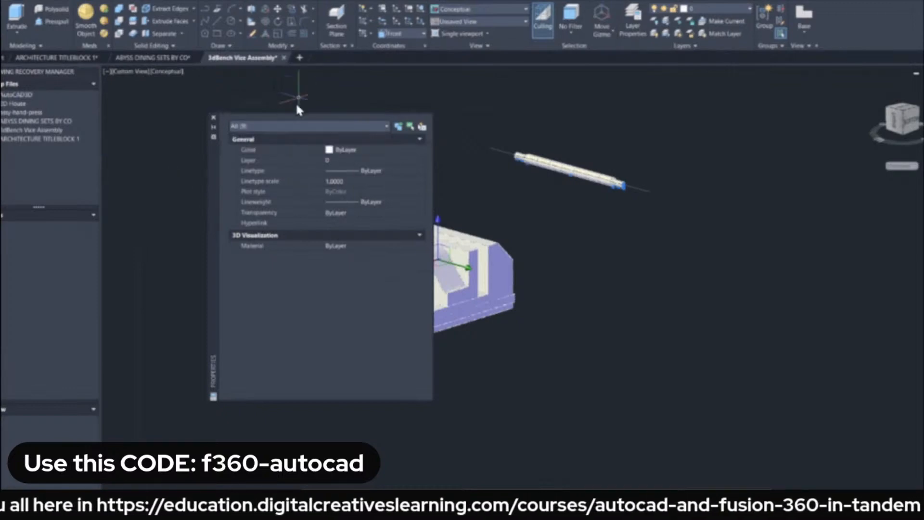
pyautogui.click(214, 118)
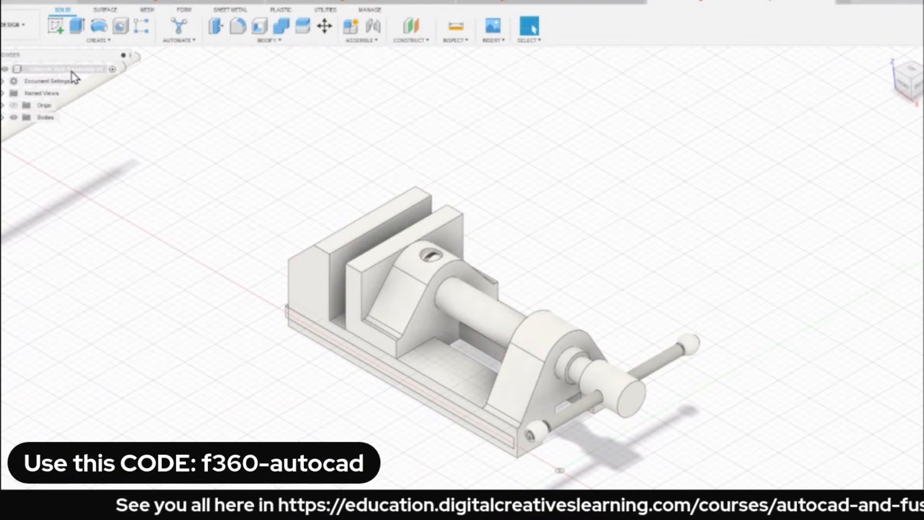
# Switch to the vice assembly in Fusion 360 and start capturing design history for its root component.
pyautogui.click(71, 72)
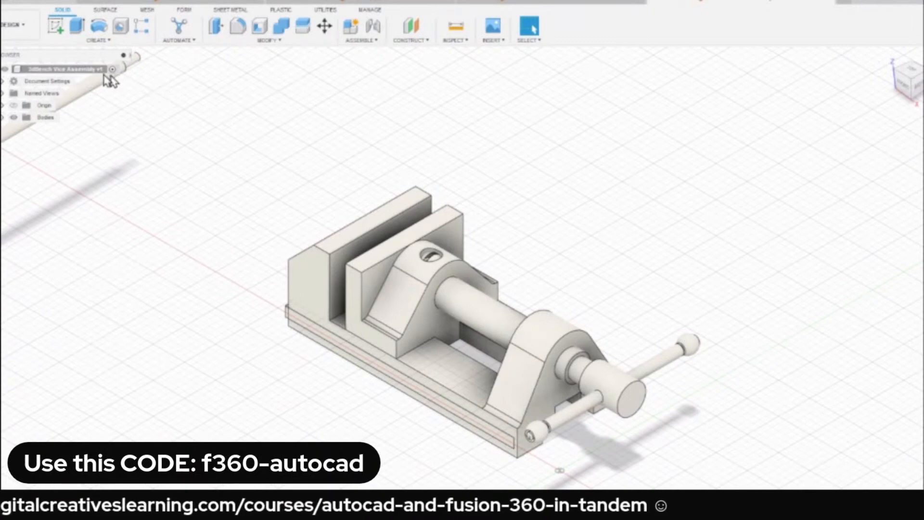
pyautogui.rightClick(75, 71)
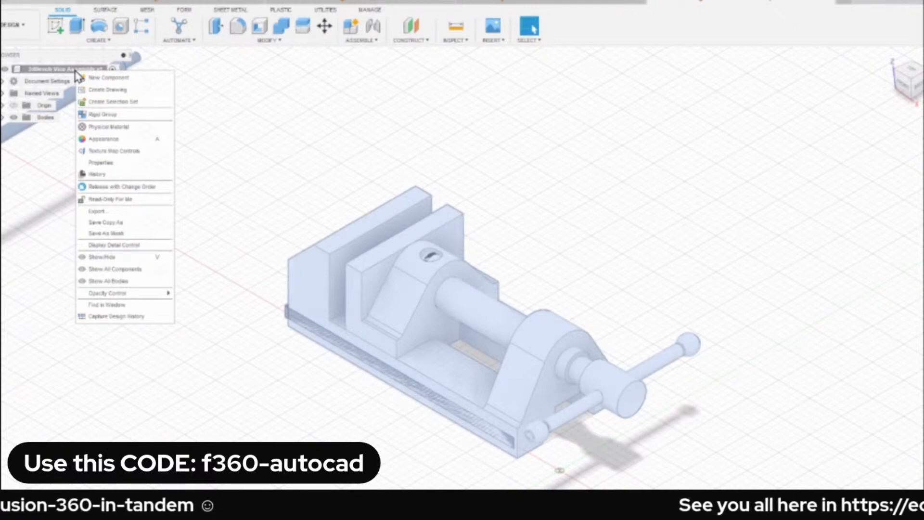
pyautogui.click(132, 318)
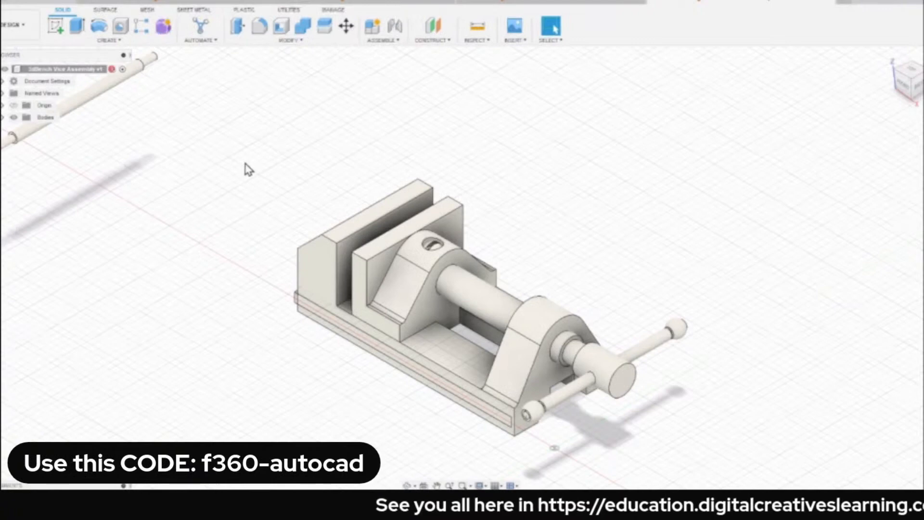
# Expand the vice assembly's bodies and select them one after another to identify each part, then clear the selection.
pyautogui.click(3, 118)
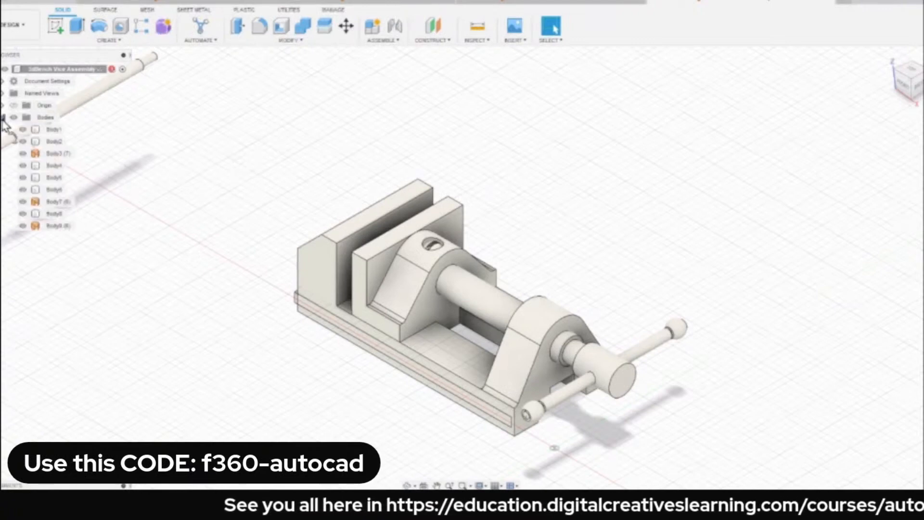
pyautogui.click(54, 141)
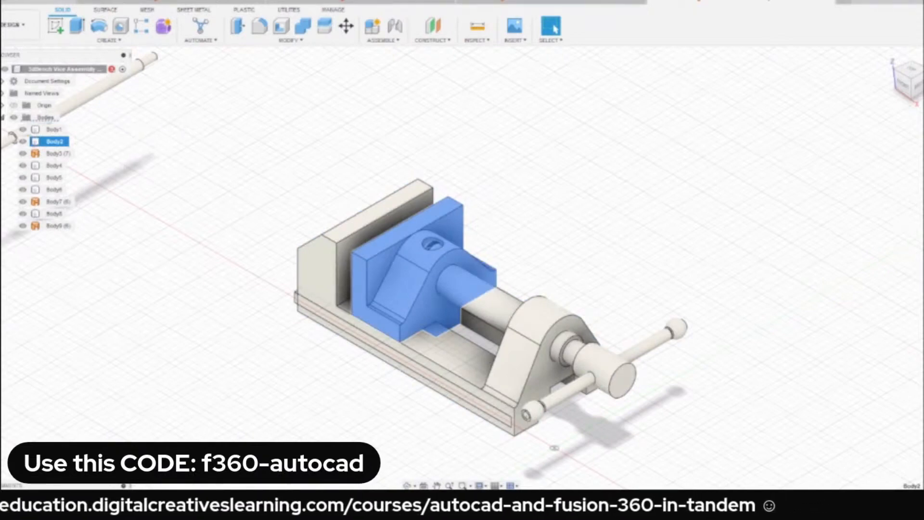
pyautogui.click(53, 129)
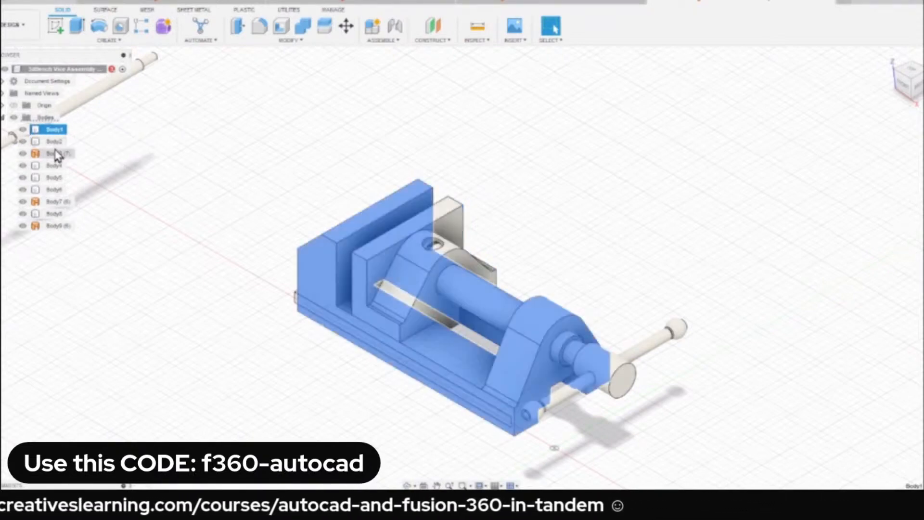
pyautogui.click(54, 153)
pyautogui.click(54, 165)
pyautogui.click(54, 177)
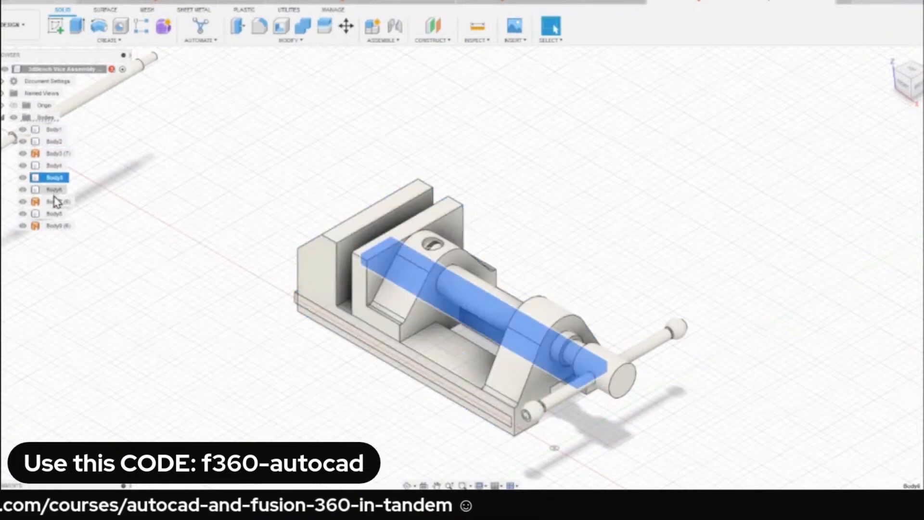
pyautogui.click(54, 191)
pyautogui.click(55, 214)
pyautogui.click(230, 196)
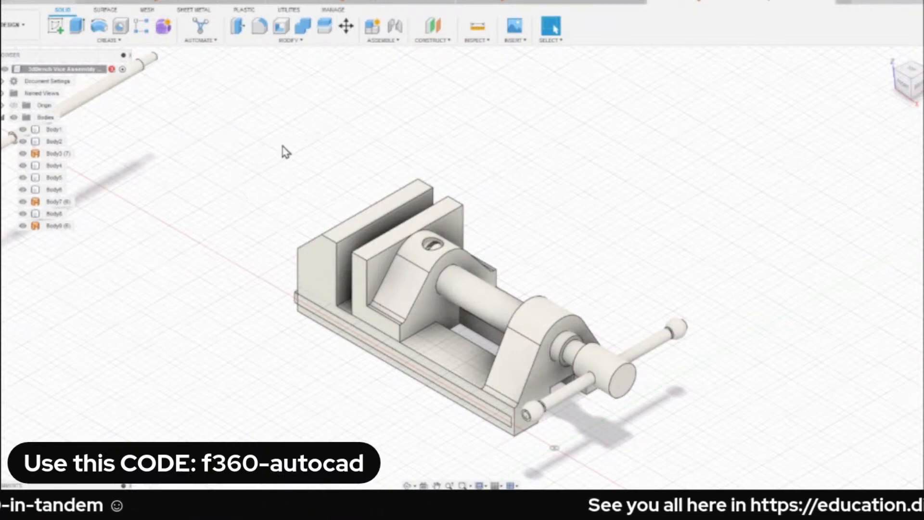
# Examine the vice from underneath and close up on the jaws and screw, and return to the home view.
pyautogui.moveTo(282, 147); pyautogui.dragTo(317, 170, button='middle')
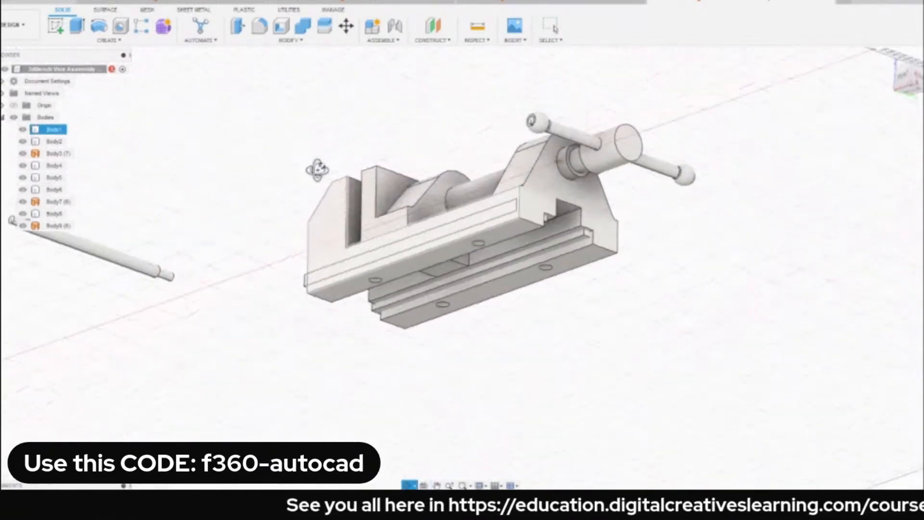
pyautogui.click(890, 60)
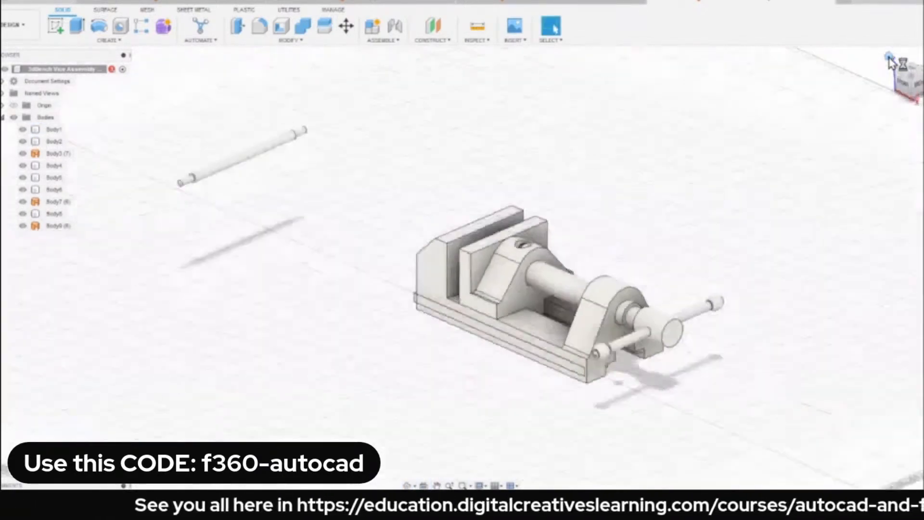
pyautogui.scroll(3, 532, 251)
pyautogui.scroll(-1, 598, 228)
pyautogui.moveTo(598, 228); pyautogui.dragTo(469, 173, button='middle')
pyautogui.scroll(2, 468, 173)
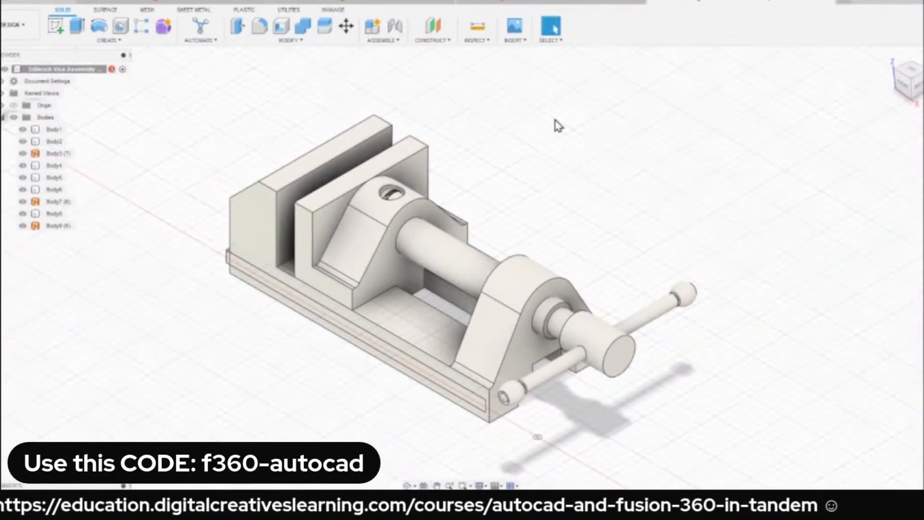
pyautogui.moveTo(532, 165); pyautogui.dragTo(524, 125, button='middle')
pyautogui.keyDown('shift'); pyautogui.moveTo(450, 217); pyautogui.dragTo(845, 140, button='middle'); pyautogui.keyUp('shift')
pyautogui.click(894, 62)
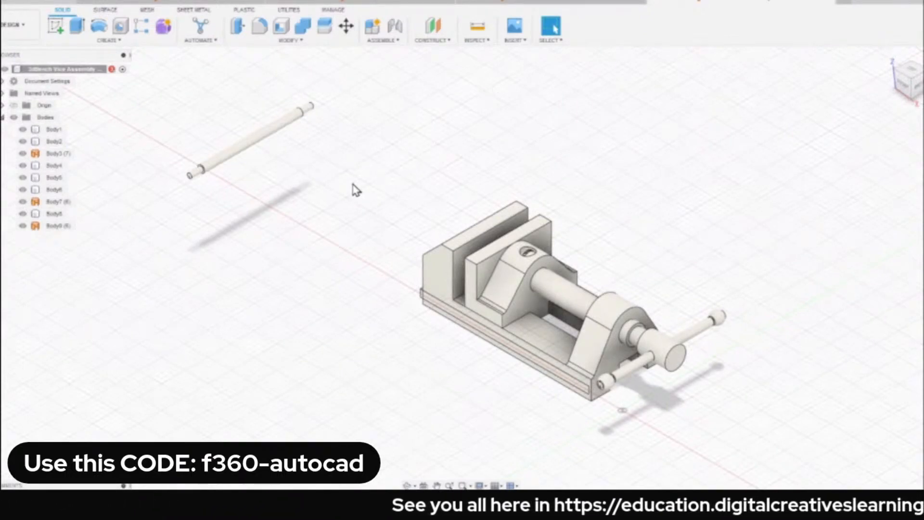
# Inspect the vice from below, temporarily hiding Body1 to see the parts it covers, and show it again.
pyautogui.keyDown('shift'); pyautogui.moveTo(406, 275); pyautogui.dragTo(407, 133, button='middle'); pyautogui.keyUp('shift')
pyautogui.scroll(3, 543, 193)
pyautogui.click(592, 159)
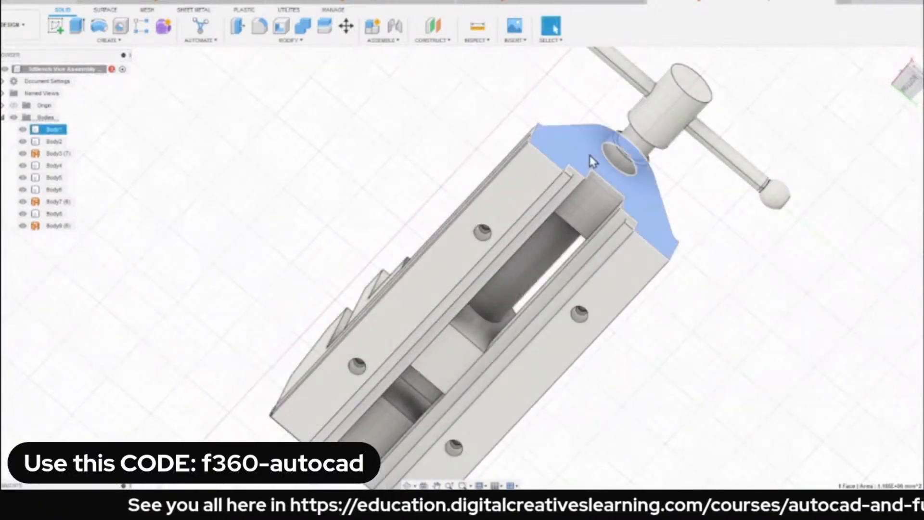
pyautogui.click(592, 186)
pyautogui.click(22, 129)
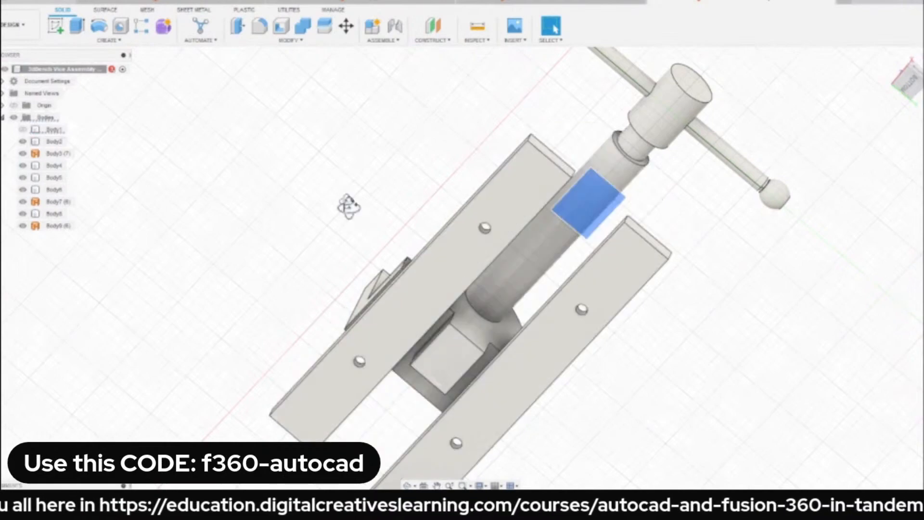
pyautogui.keyDown('shift'); pyautogui.moveTo(348, 207); pyautogui.dragTo(326, 207, button='middle'); pyautogui.keyUp('shift')
pyautogui.scroll(-3, 326, 207)
pyautogui.click(23, 129)
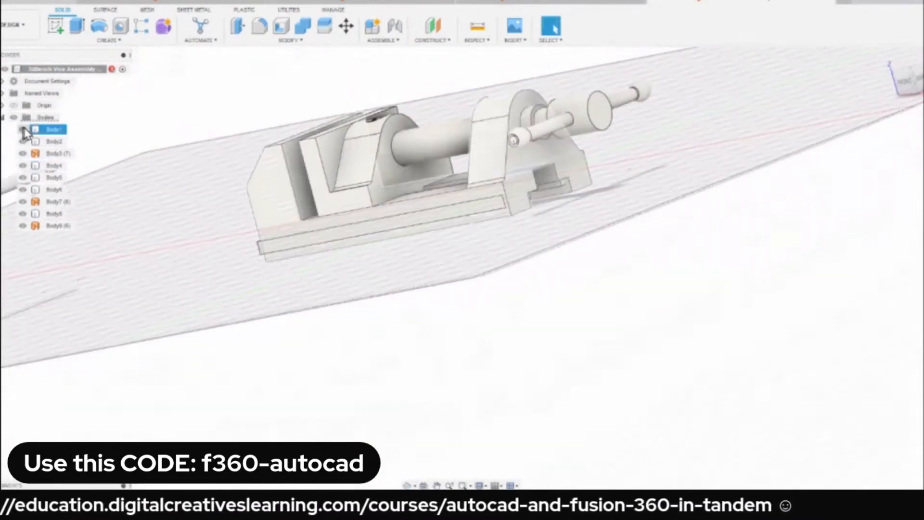
# Isolate Body1 to view the vice base alone from the home view, and unisolate it again.
pyautogui.rightClick(45, 130)
pyautogui.click(74, 367)
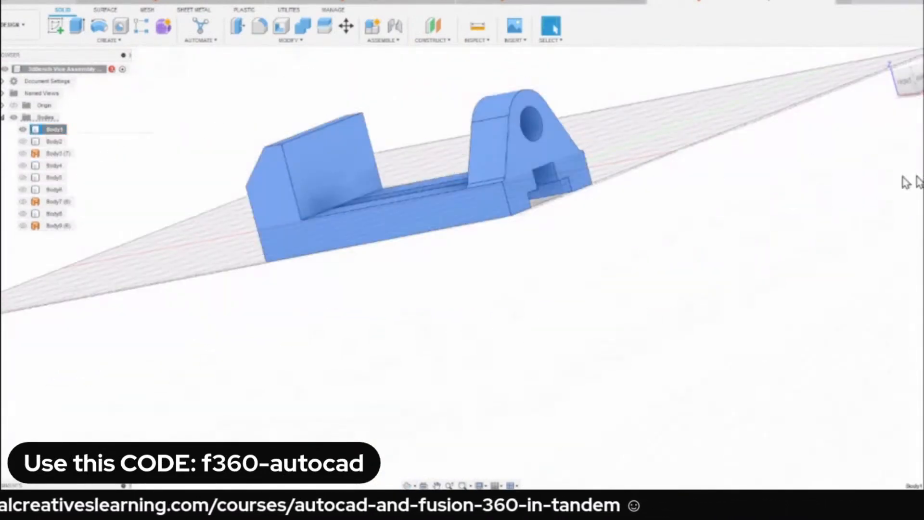
pyautogui.click(892, 66)
pyautogui.click(212, 138)
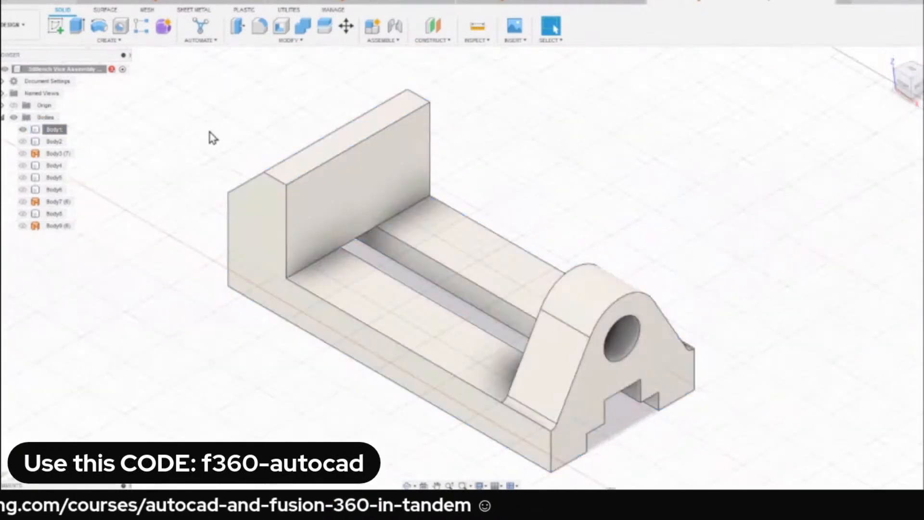
pyautogui.click(23, 130)
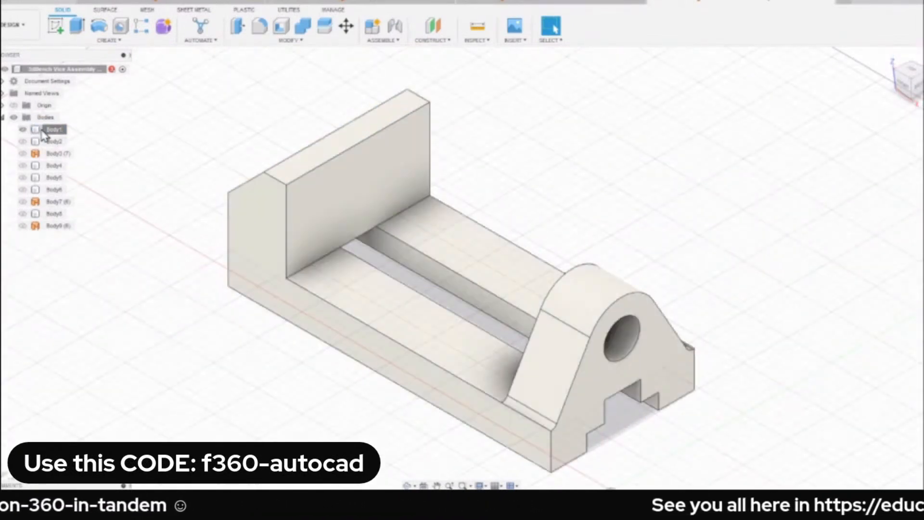
pyautogui.rightClick(53, 130)
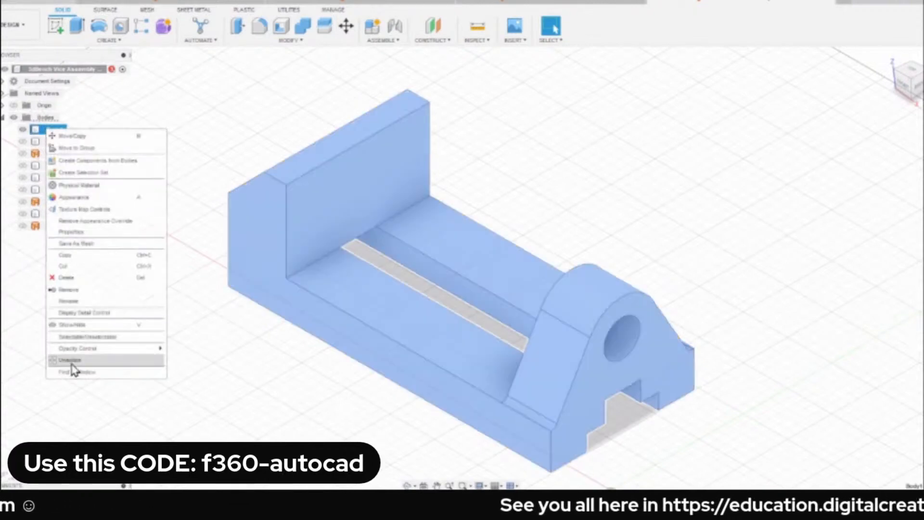
pyautogui.click(73, 362)
pyautogui.click(179, 193)
# Select the two bottom faces of the vice base alternately to compare them, and clear the selection.
pyautogui.keyDown('shift'); pyautogui.moveTo(223, 200); pyautogui.dragTo(199, 116, button='middle'); pyautogui.keyUp('shift')
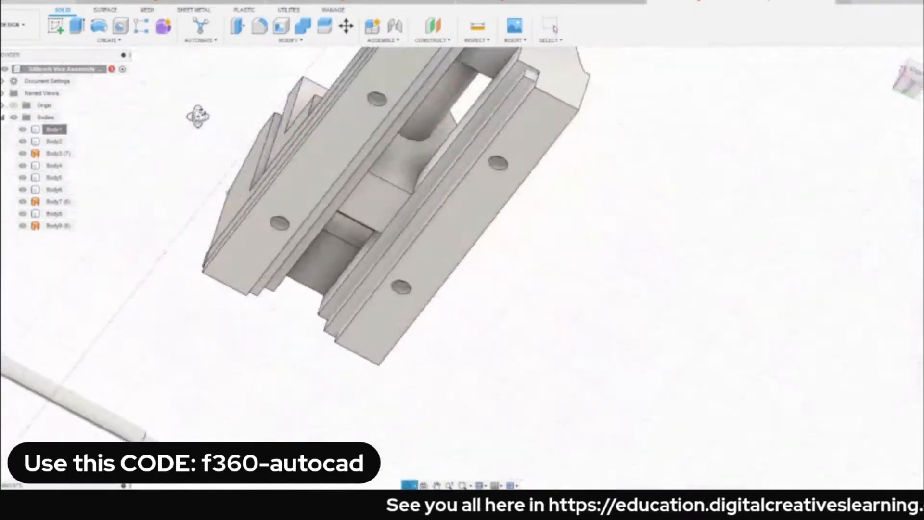
pyautogui.click(332, 163)
pyautogui.click(437, 253)
pyautogui.click(339, 137)
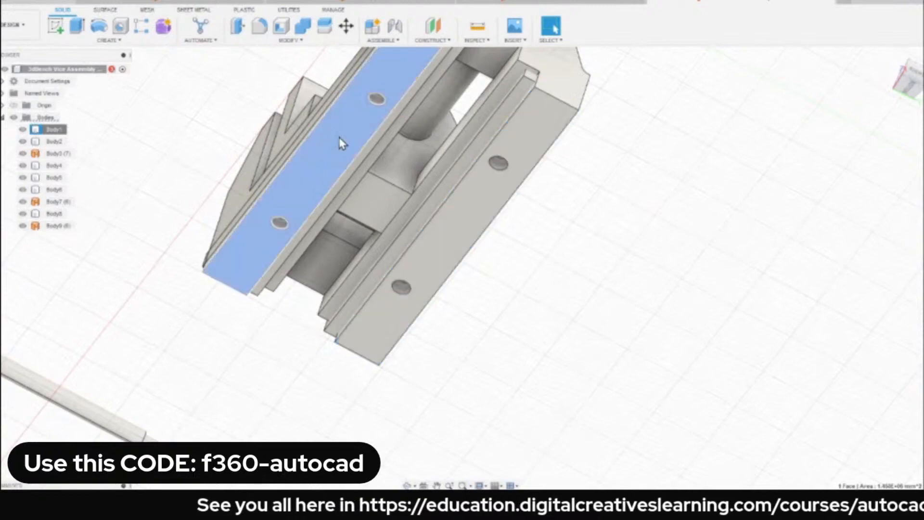
pyautogui.click(423, 264)
pyautogui.click(317, 151)
pyautogui.click(439, 245)
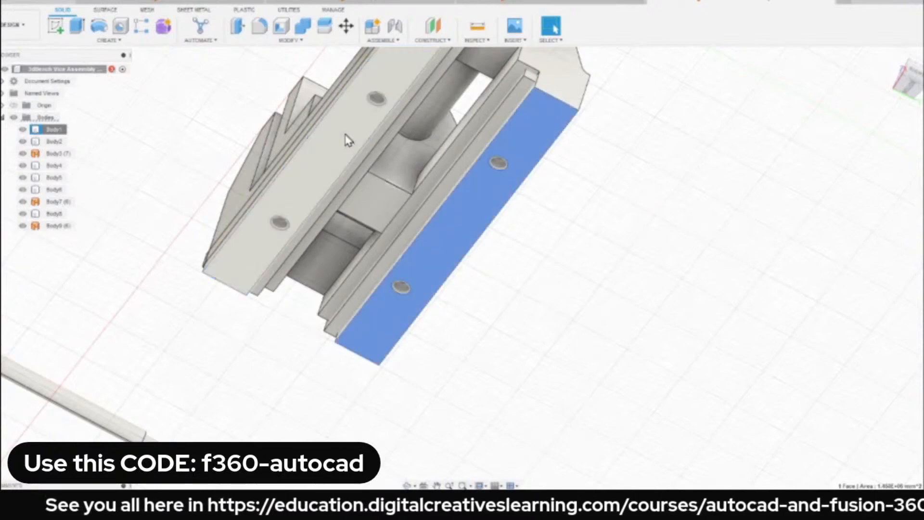
pyautogui.click(347, 140)
pyautogui.click(446, 258)
pyautogui.click(226, 133)
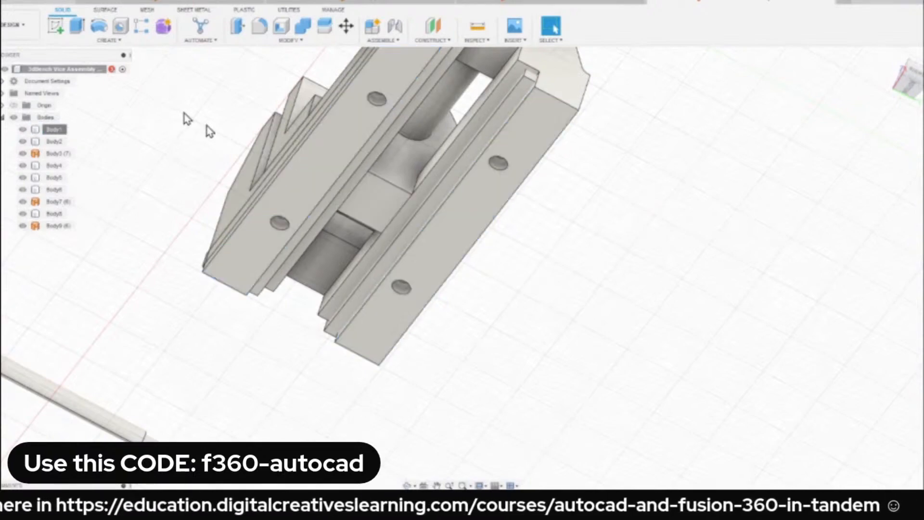
# Select the bottom face on the jaw-profile side of the vice base and check its available commands.
pyautogui.click(331, 182)
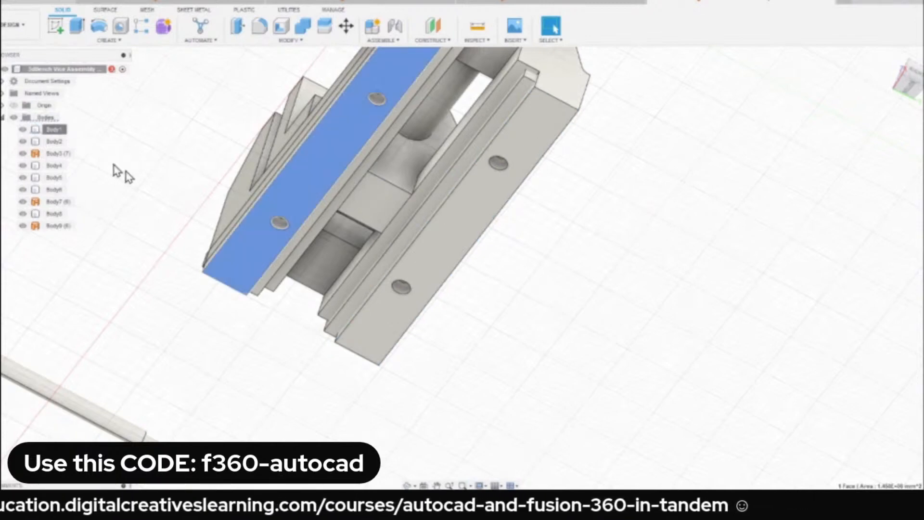
pyautogui.click(174, 151)
pyautogui.click(299, 192)
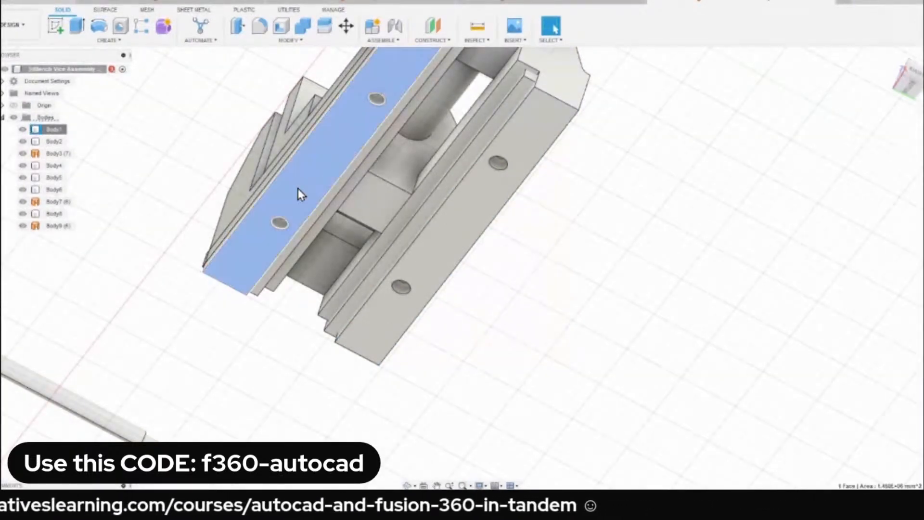
pyautogui.rightClick(299, 193)
pyautogui.click(310, 347)
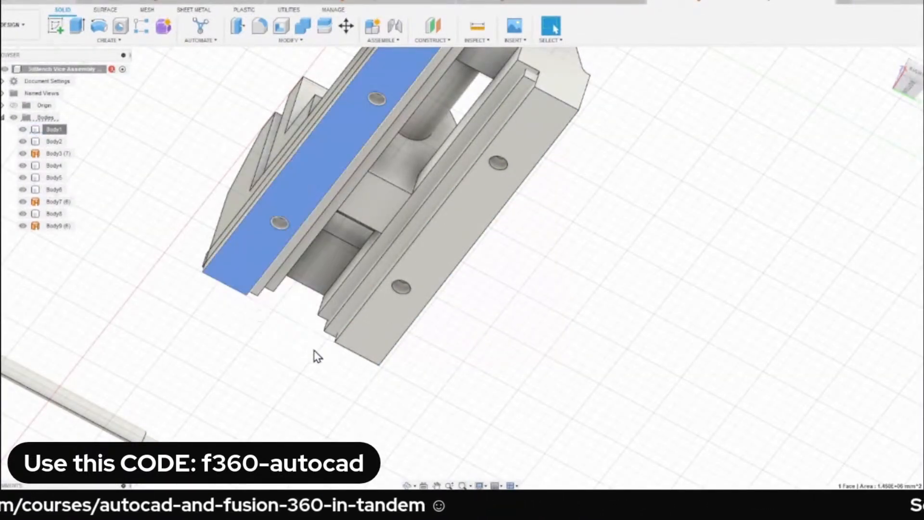
# Inspect the thin side plate on the vice base up close and select its protruding end edge.
pyautogui.keyDown('shift'); pyautogui.moveTo(227, 169); pyautogui.dragTo(243, 212, button='middle'); pyautogui.keyUp('shift')
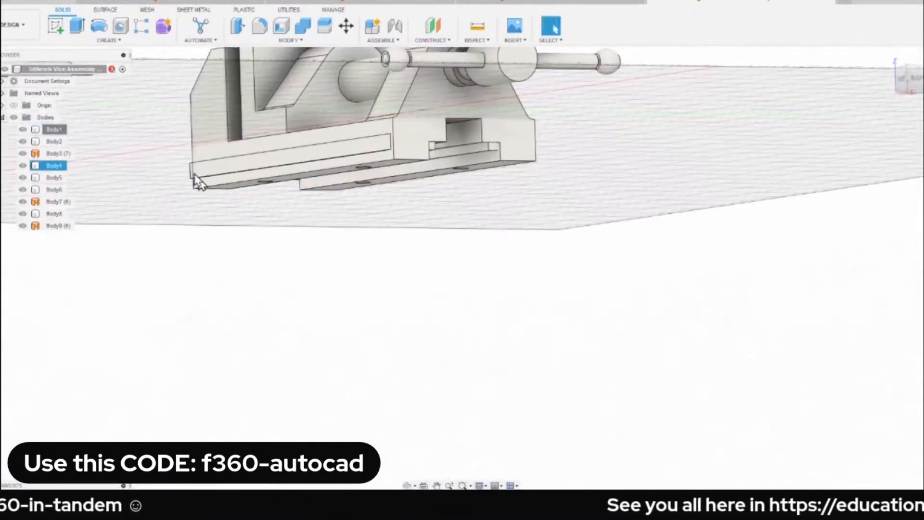
pyautogui.scroll(5, 212, 173)
pyautogui.click(202, 171)
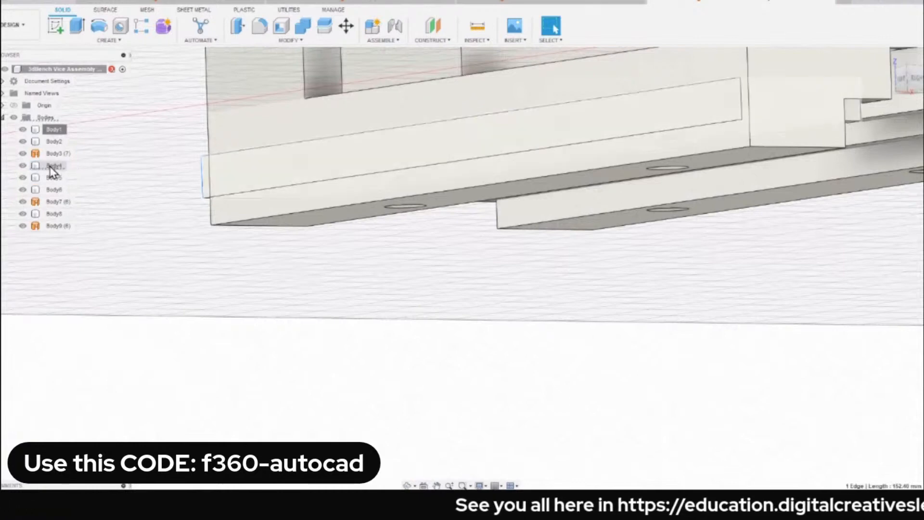
pyautogui.scroll(-3, 328, 232)
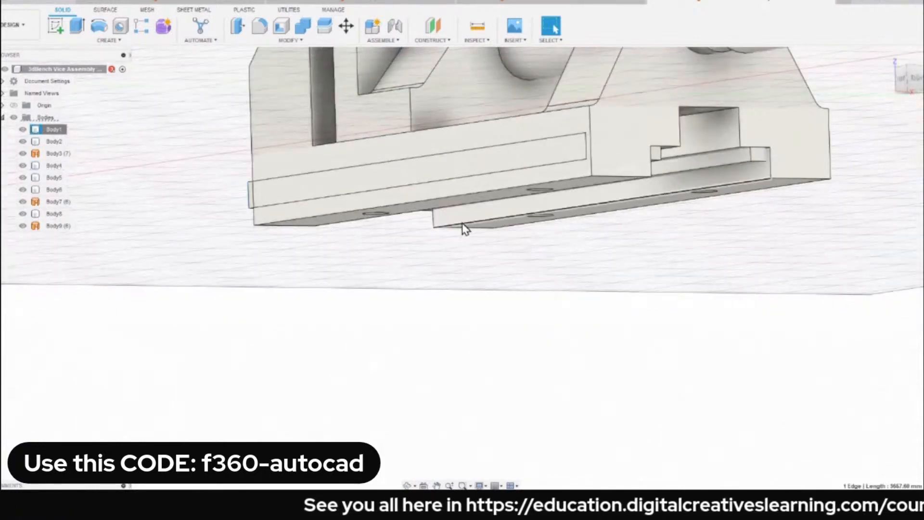
# Select the Body5 rail face inside the base's underside channel to identify it, and clear the selection.
pyautogui.keyDown('shift'); pyautogui.moveTo(462, 223); pyautogui.dragTo(514, 233, button='middle'); pyautogui.keyUp('shift')
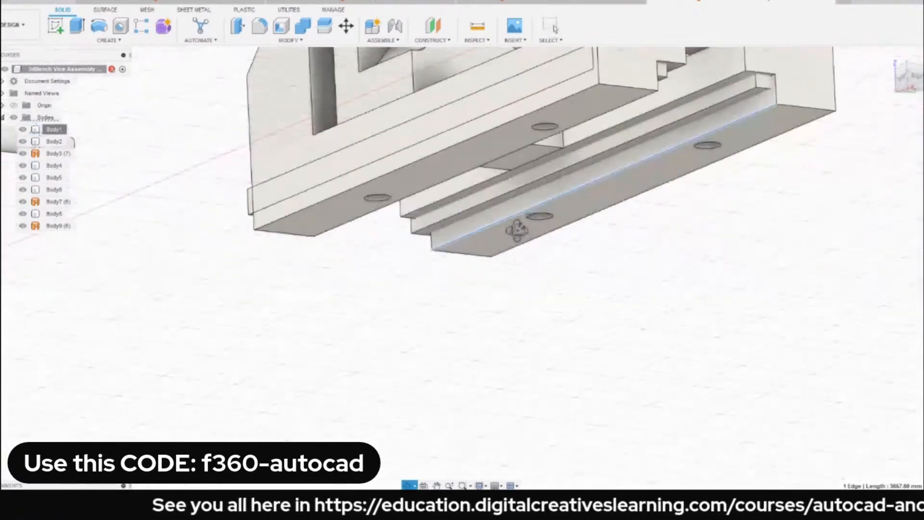
pyautogui.click(726, 96)
pyautogui.click(727, 95)
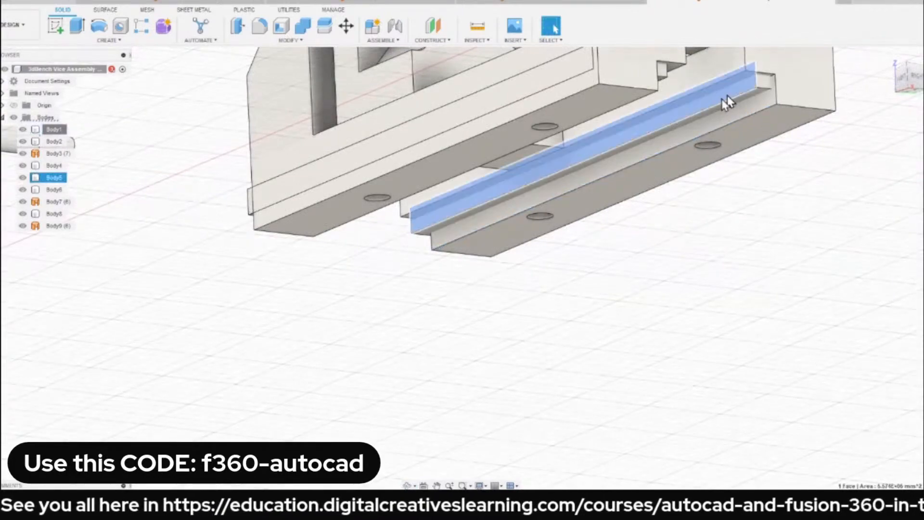
pyautogui.click(177, 176)
pyautogui.scroll(-2, 177, 175)
pyautogui.scroll(-1, 178, 175)
pyautogui.moveTo(250, 165); pyautogui.dragTo(247, 192, button='middle')
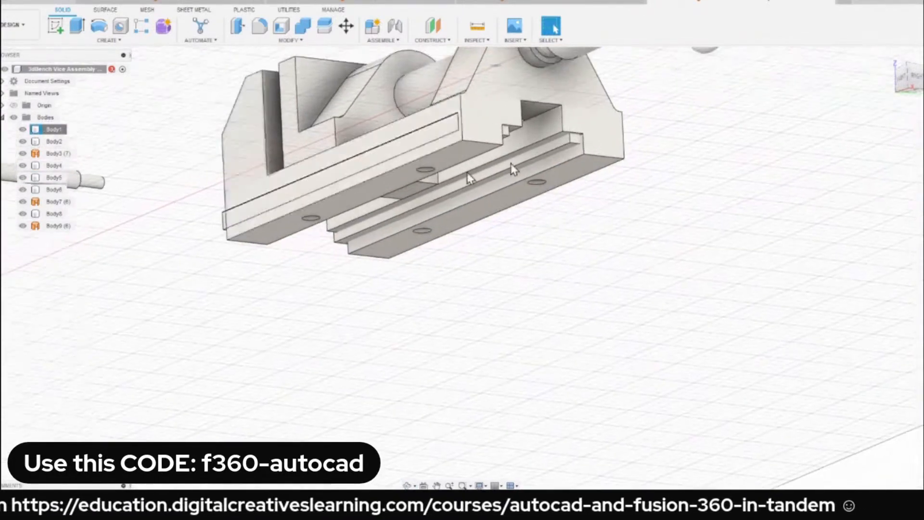
pyautogui.click(888, 56)
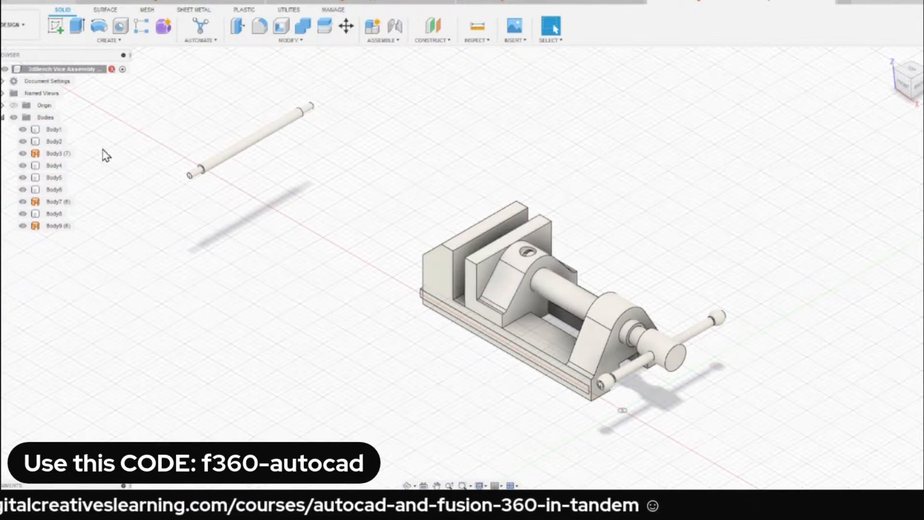
pyautogui.click(392, 41)
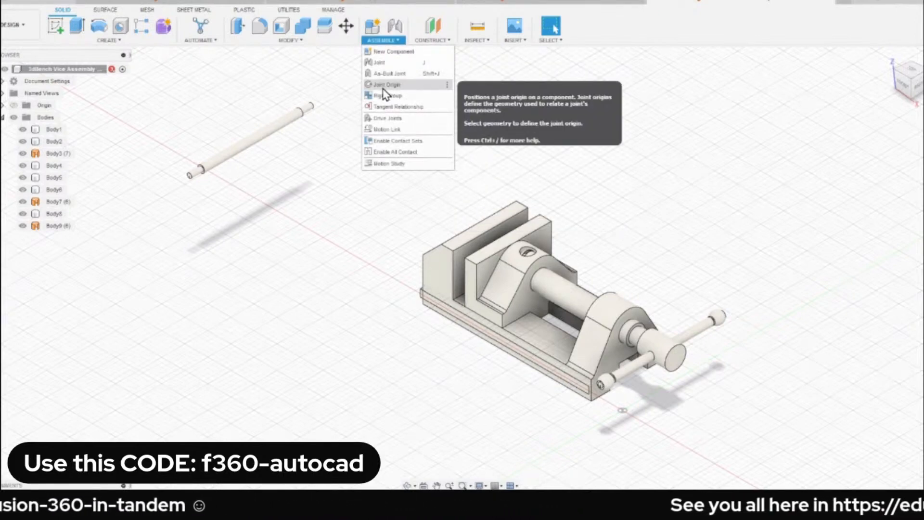
pyautogui.click(177, 110)
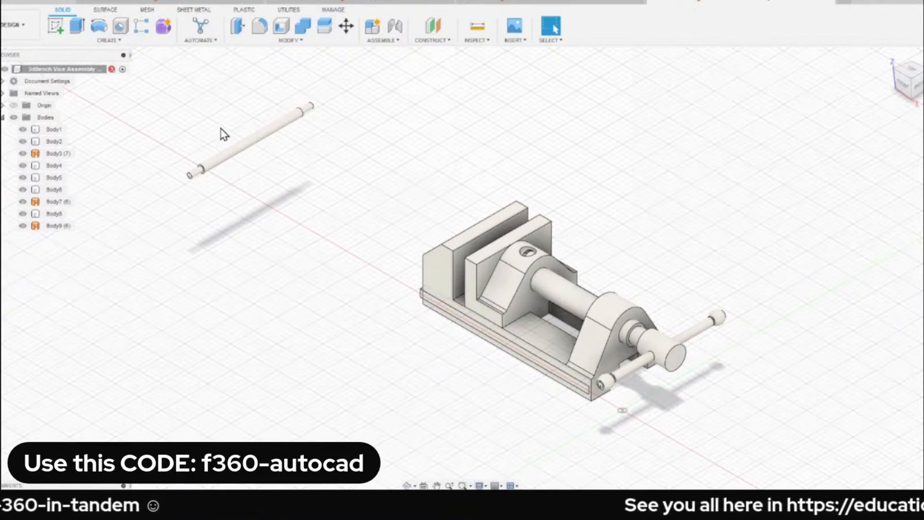
# Create components from all the imported bodies, Body1 through Body9.
pyautogui.click(55, 130)
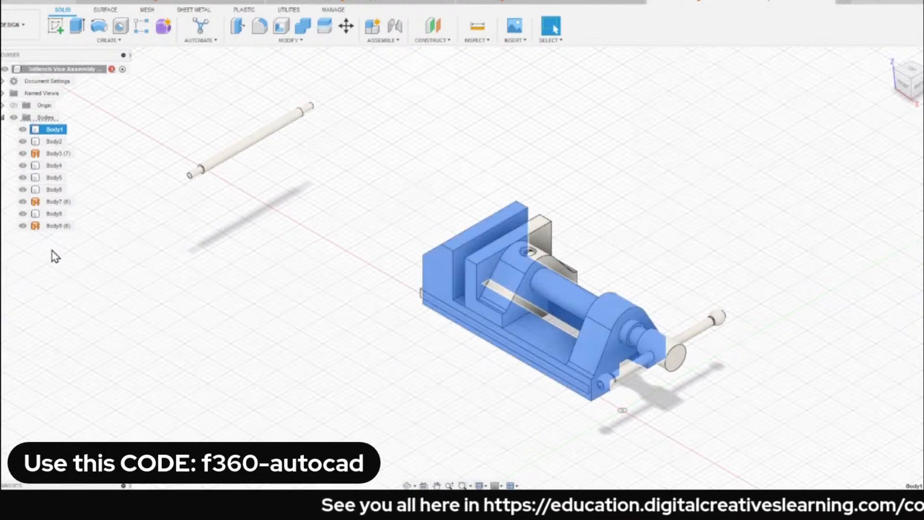
pyautogui.keyDown('shift'); pyautogui.click(57, 226); pyautogui.keyUp('shift')
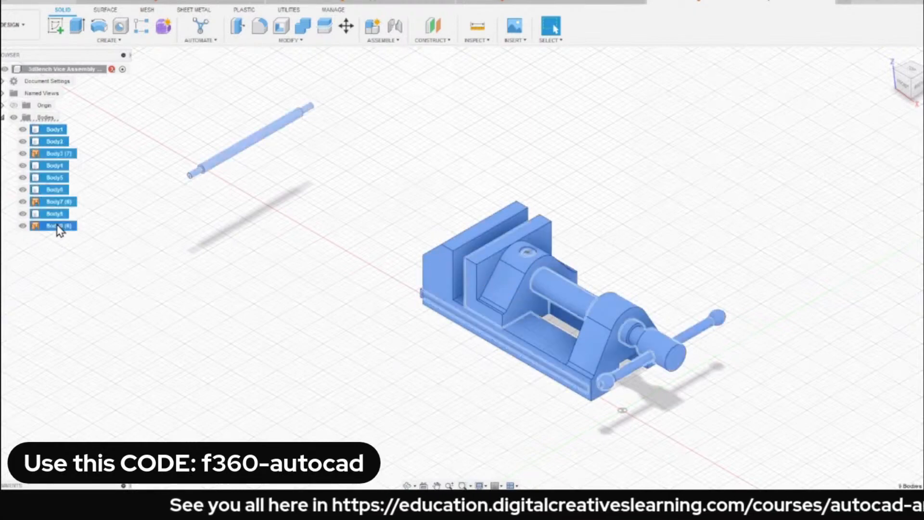
pyautogui.rightClick(55, 136)
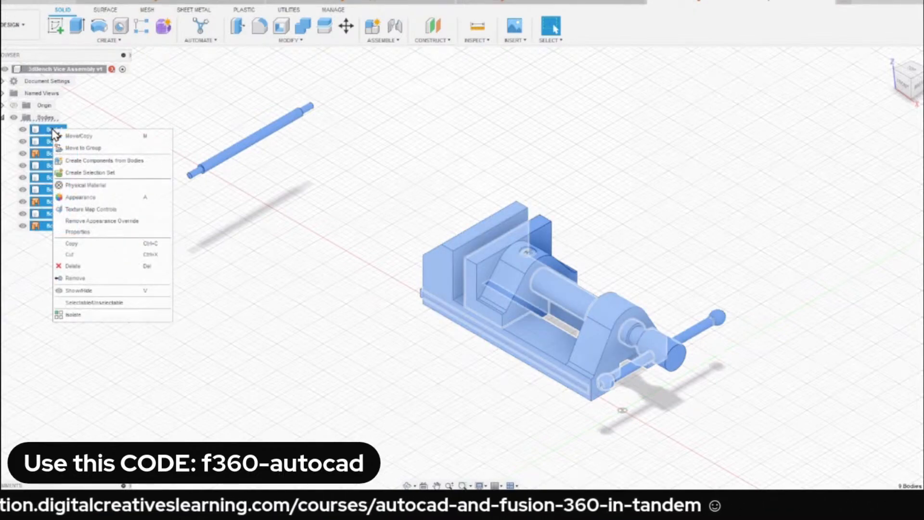
pyautogui.click(126, 162)
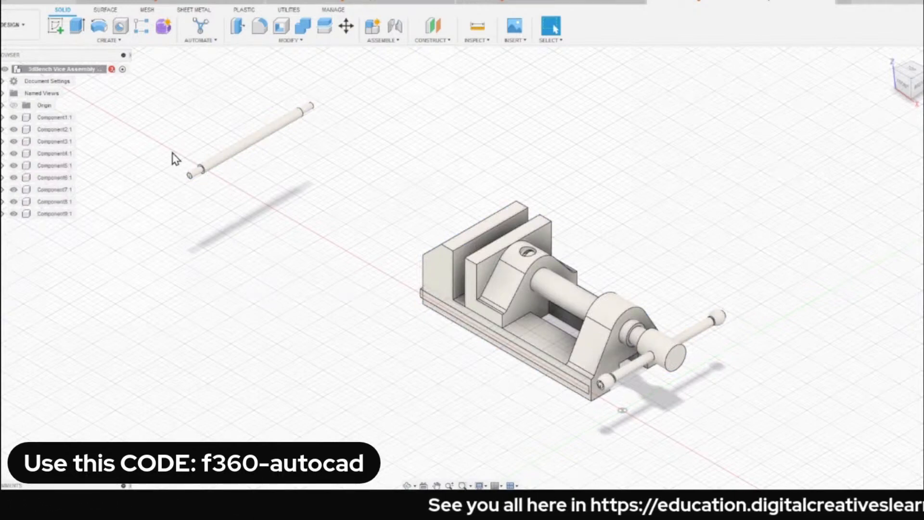
# Move the detached spare rod slightly toward the vice, and hide and show Component3 to identify it.
pyautogui.moveTo(250, 149); pyautogui.dragTo(250, 177)
pyautogui.click(234, 182)
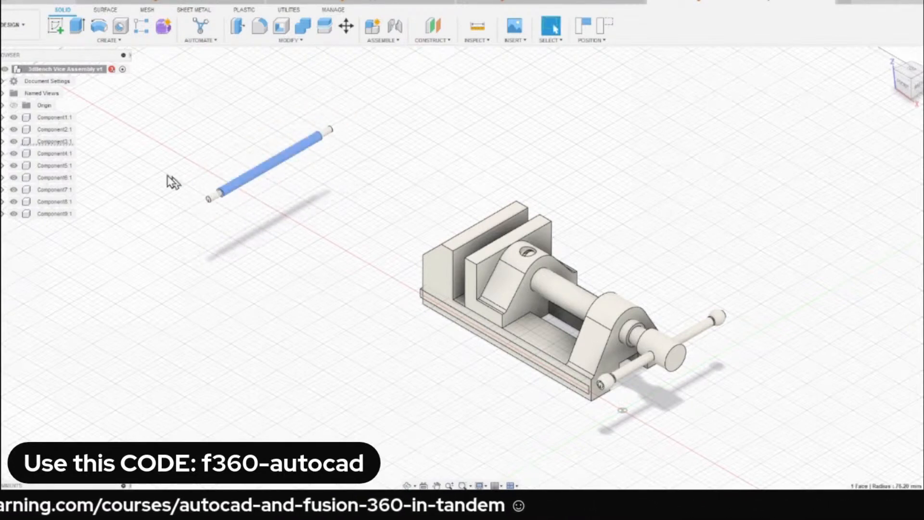
pyautogui.click(13, 141)
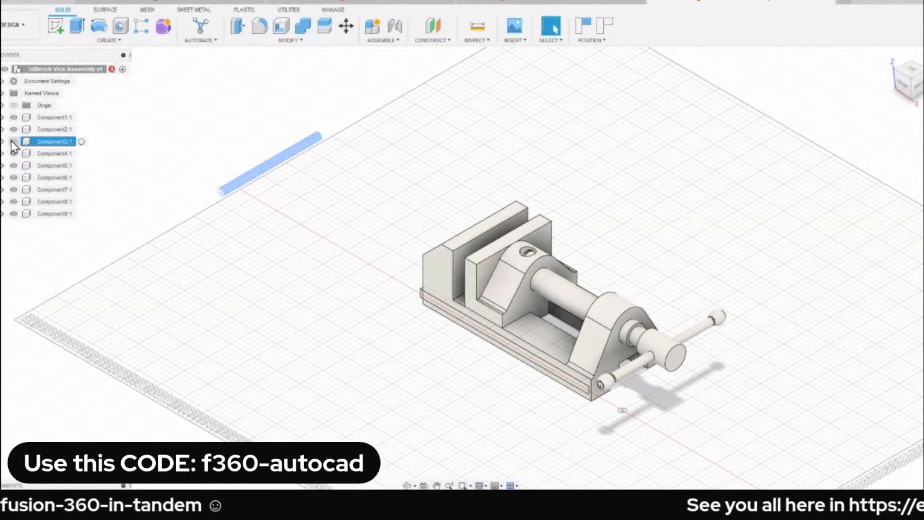
pyautogui.click(14, 141)
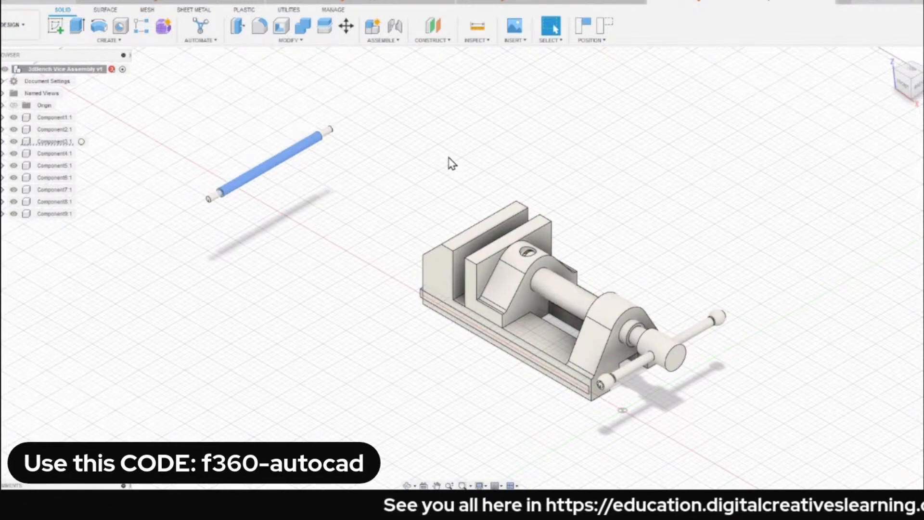
# Inspect the protruding ends of the two plates under the fixed jaw, selecting their end faces to identify their components.
pyautogui.scroll(8, 412, 278)
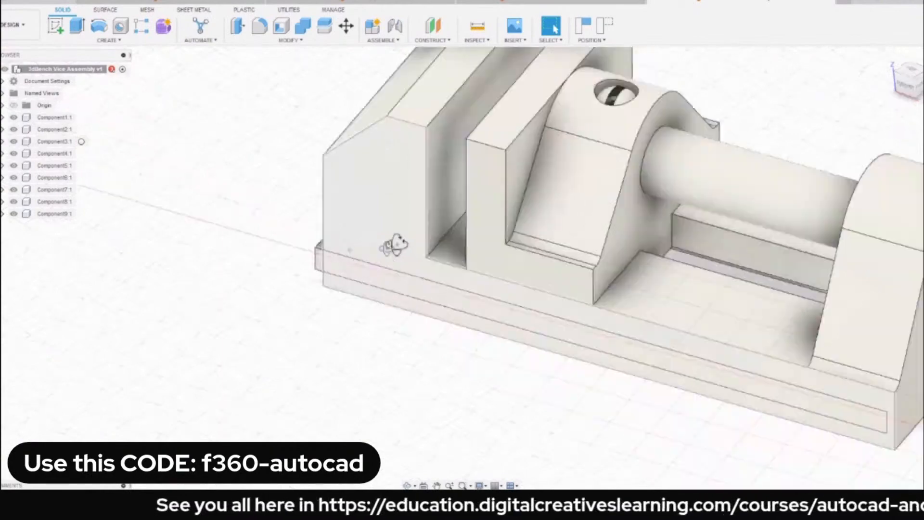
pyautogui.keyDown('shift'); pyautogui.moveTo(393, 246); pyautogui.dragTo(313, 254, button='middle'); pyautogui.keyUp('shift')
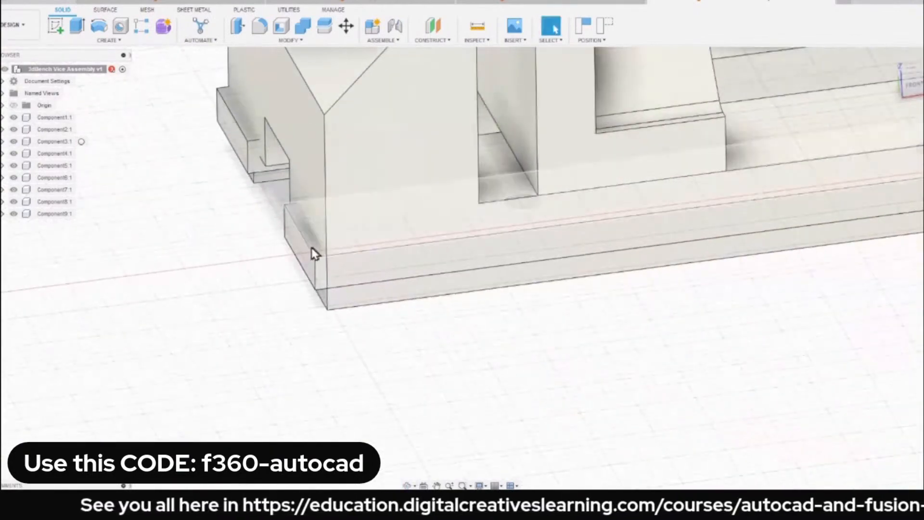
pyautogui.click(309, 254)
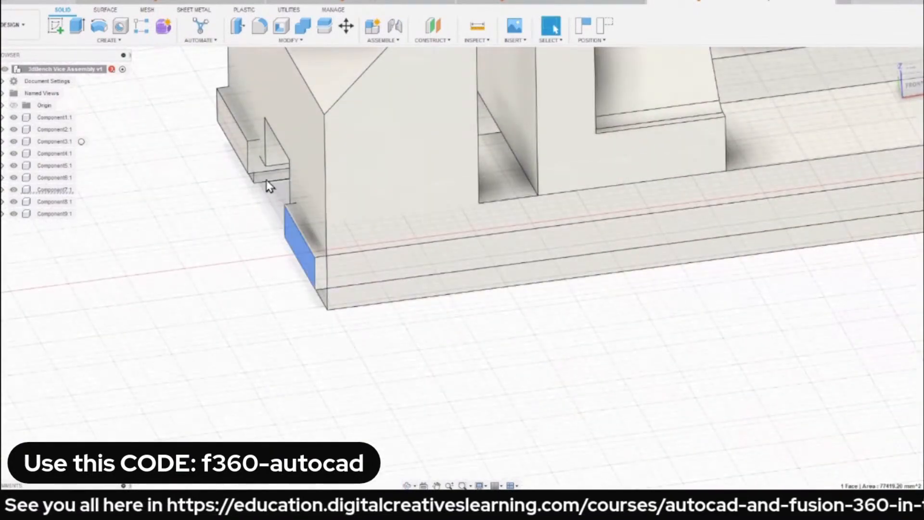
pyautogui.scroll(-2, 231, 141)
pyautogui.click(231, 137)
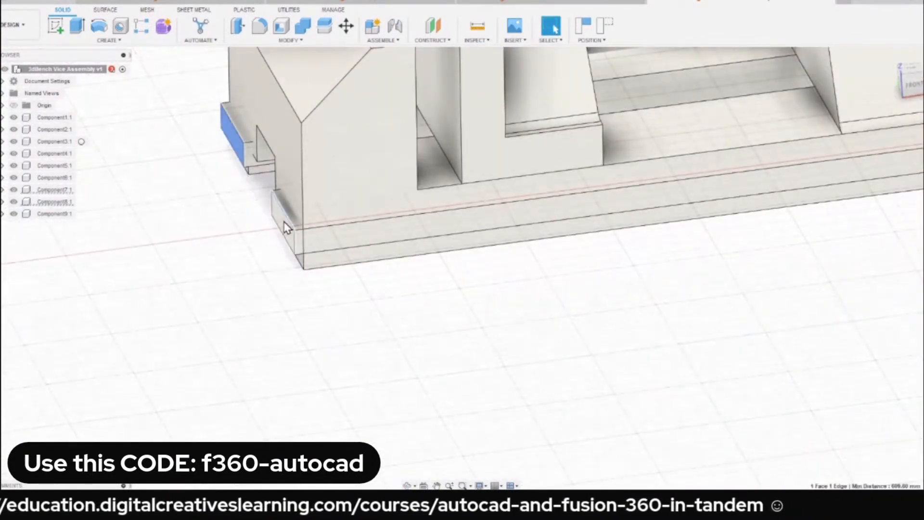
pyautogui.keyDown('ctrl'); pyautogui.click(280, 219); pyautogui.keyUp('ctrl')
pyautogui.scroll(-5, 280, 219)
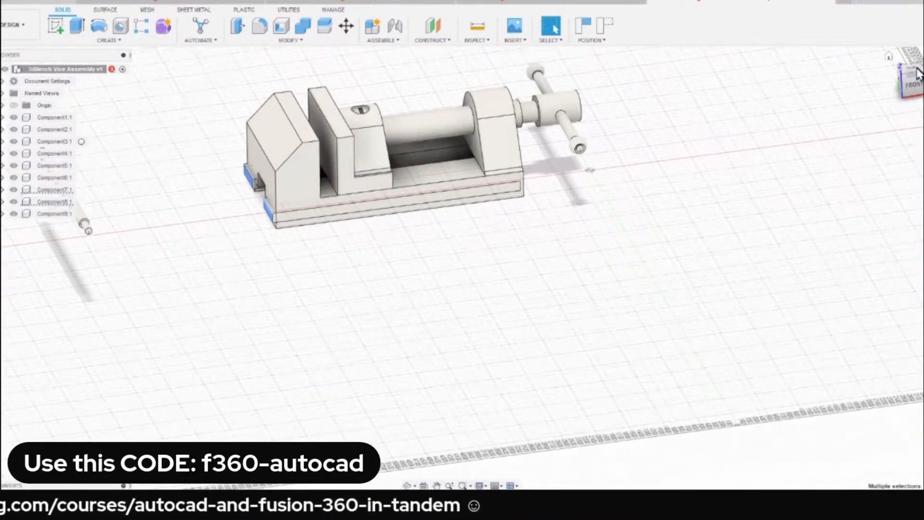
pyautogui.click(889, 57)
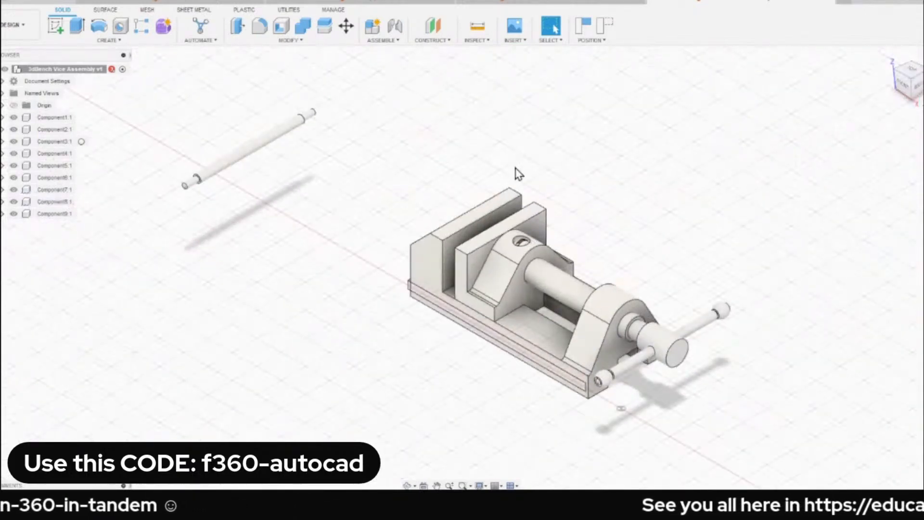
# Identify the component of the fixed-jaw base and ground Component1.
pyautogui.click(461, 242)
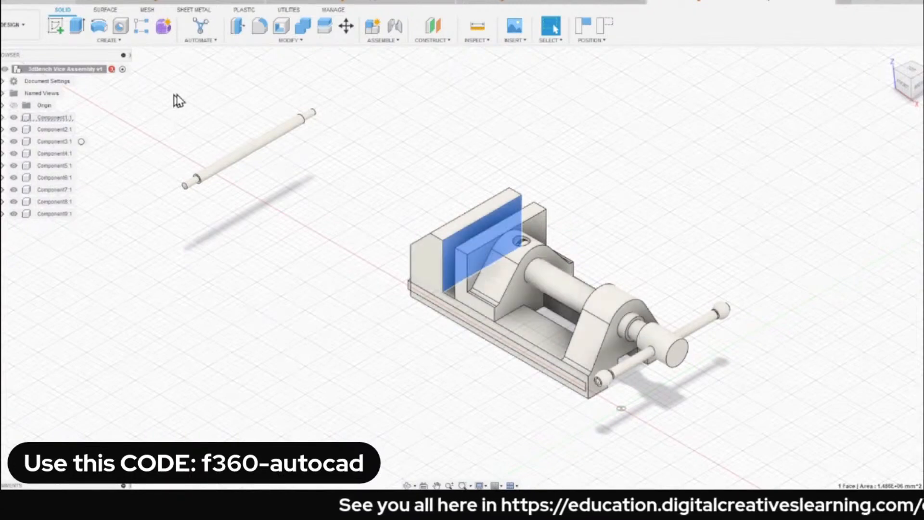
pyautogui.click(206, 120)
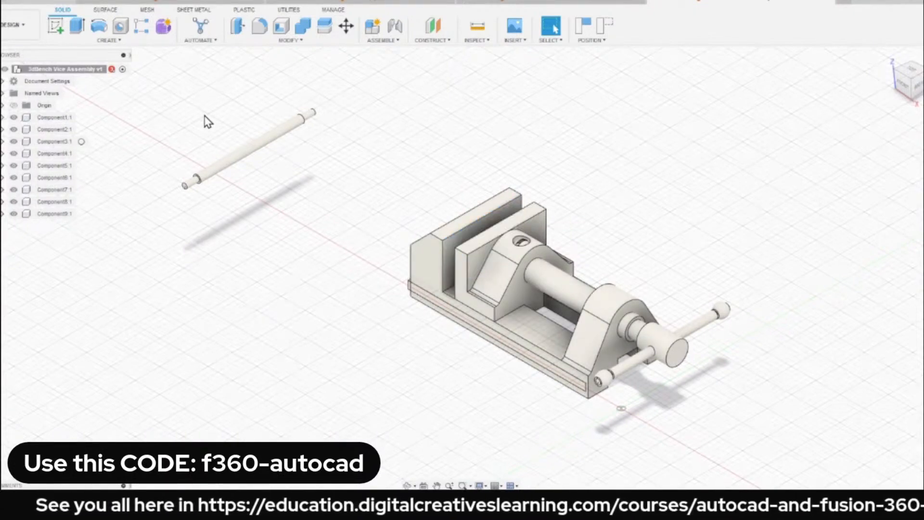
pyautogui.scroll(-1, 206, 120)
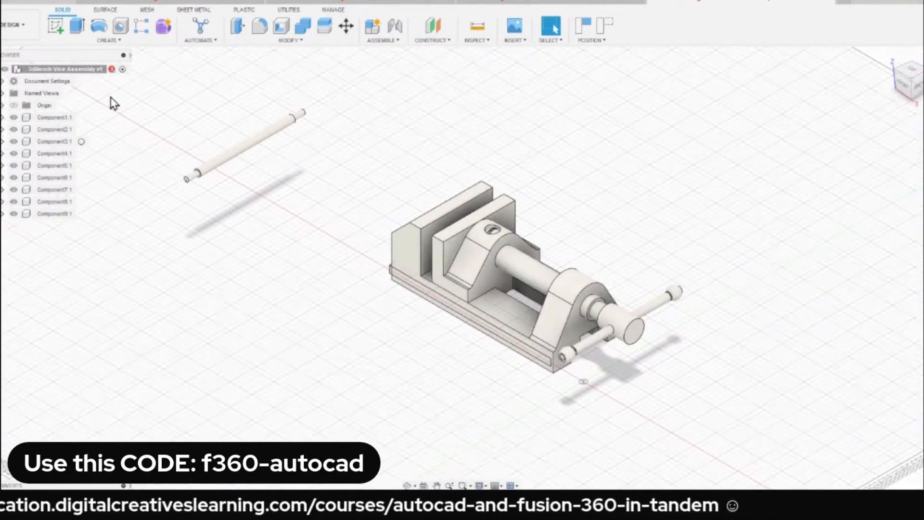
pyautogui.click(52, 120)
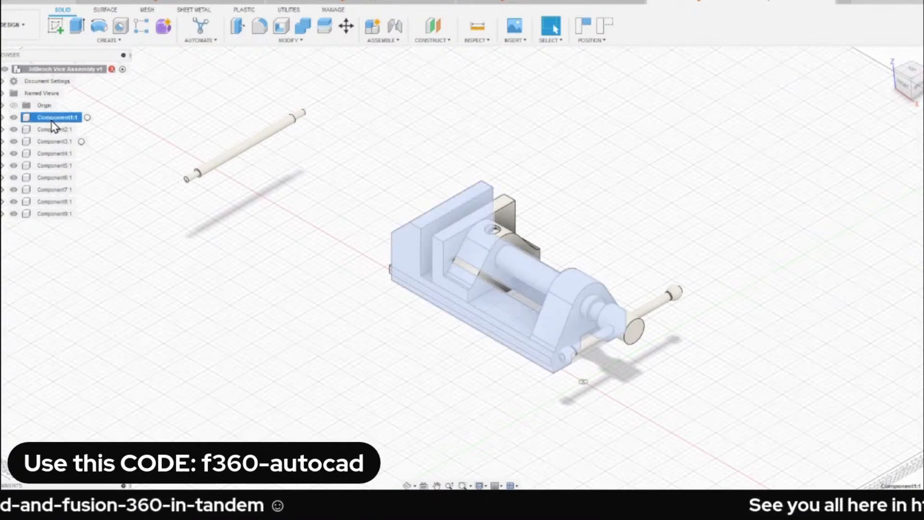
pyautogui.rightClick(53, 126)
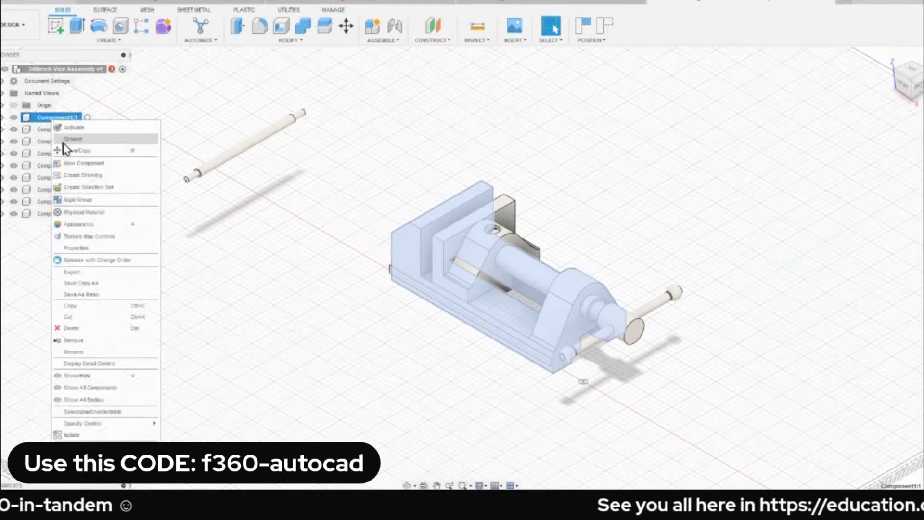
pyautogui.click(105, 140)
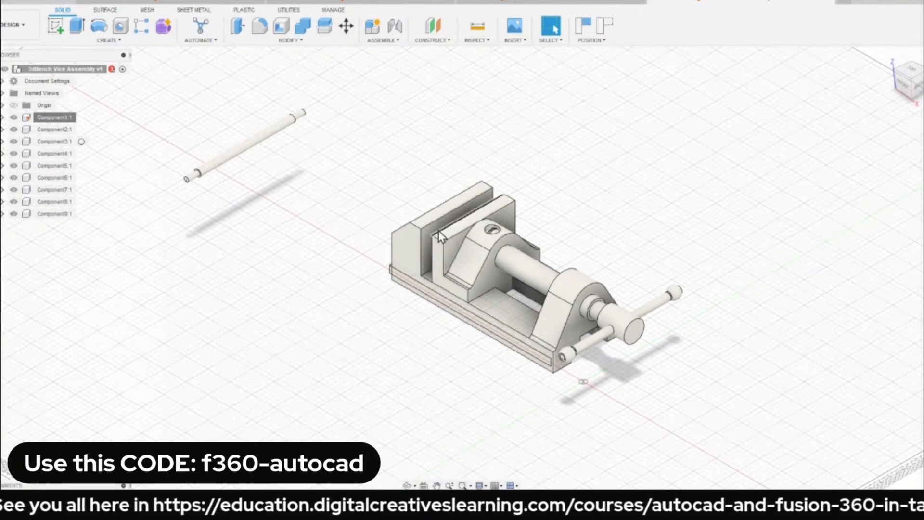
# Move the sliding jaw up and away from the vice base, and try to move the grounded base.
pyautogui.moveTo(438, 229); pyautogui.dragTo(463, 204)
pyautogui.scroll(2, 466, 201)
pyautogui.moveTo(476, 244); pyautogui.dragTo(584, 174)
pyautogui.moveTo(459, 232); pyautogui.dragTo(414, 244, button='middle')
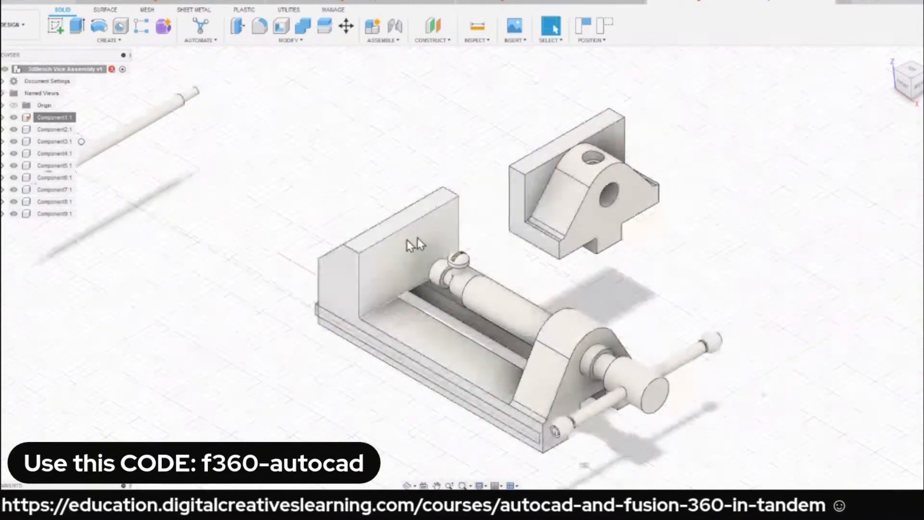
pyautogui.click(390, 254)
pyautogui.click(330, 176)
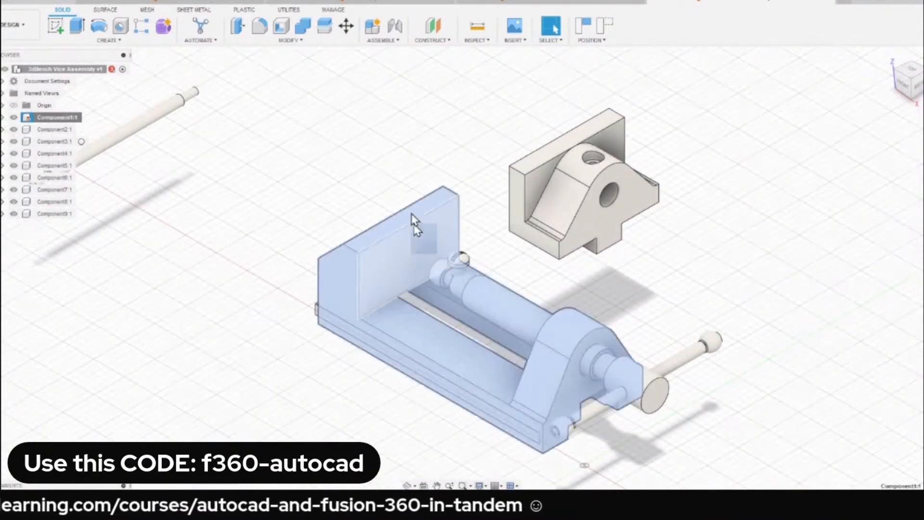
pyautogui.scroll(-2, 334, 154)
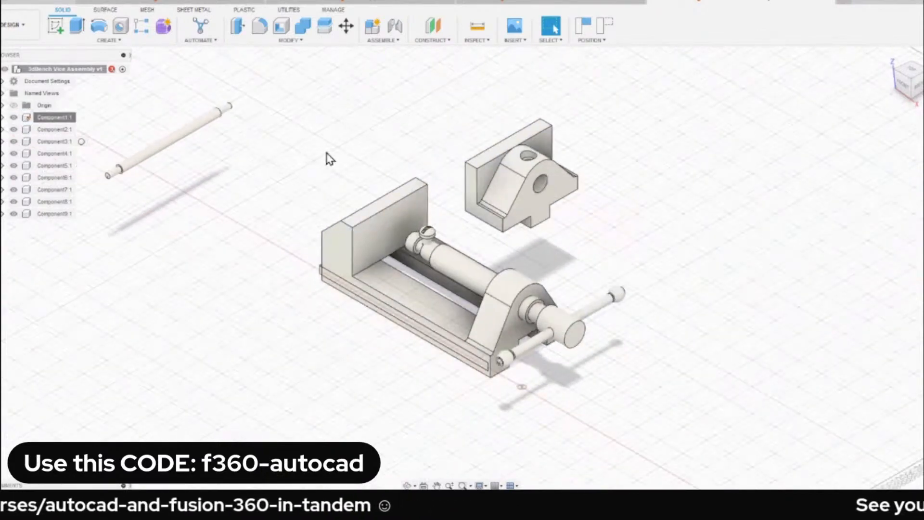
# Separate the screw spindle, slotted screw, handle bar and its two end knobs from the base, and bring the spare rod closer to it.
pyautogui.moveTo(475, 270); pyautogui.dragTo(607, 248)
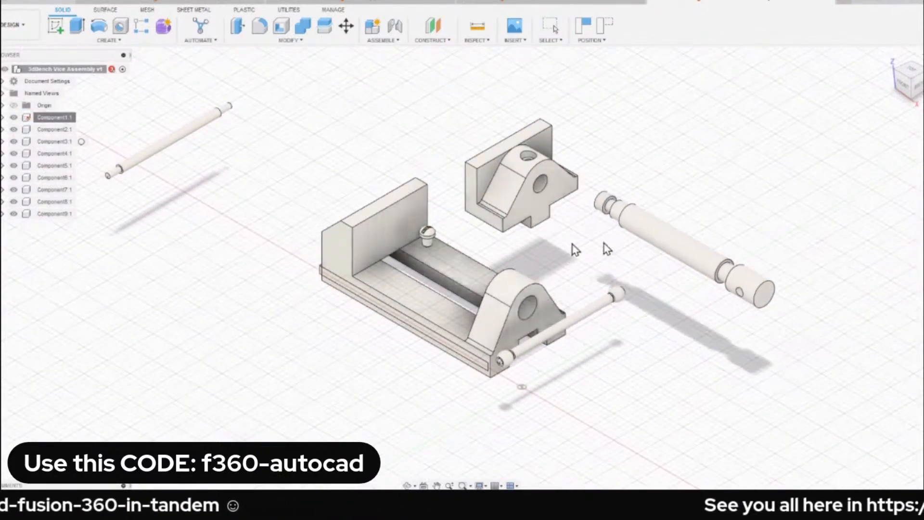
pyautogui.moveTo(427, 235); pyautogui.dragTo(436, 114)
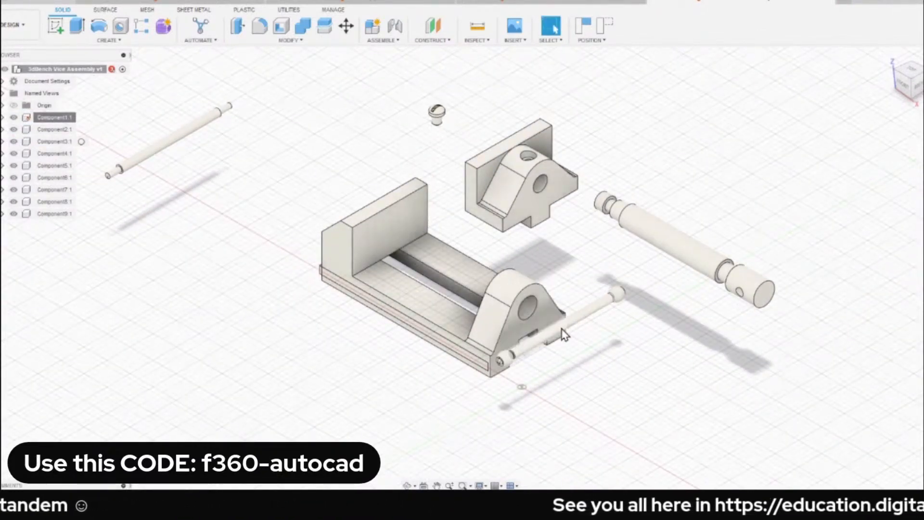
pyautogui.moveTo(564, 333); pyautogui.dragTo(651, 384)
pyautogui.moveTo(618, 294); pyautogui.dragTo(716, 333)
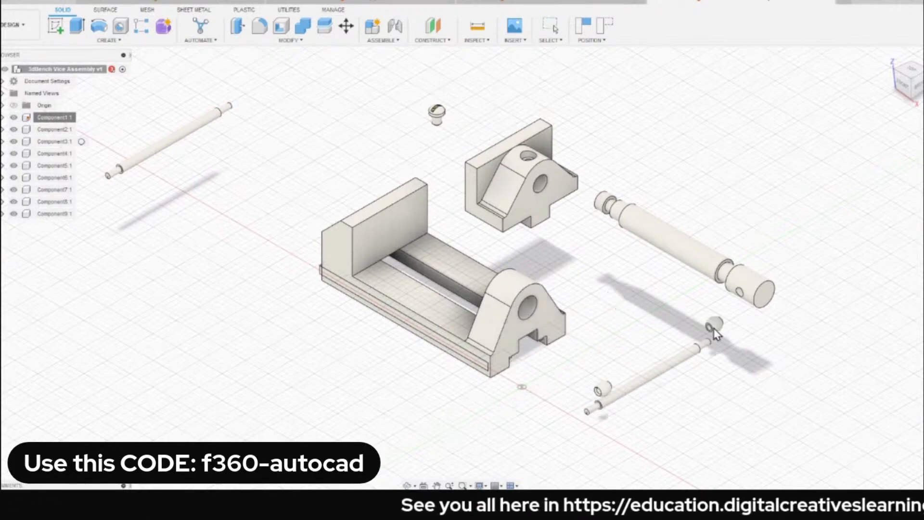
pyautogui.moveTo(600, 390); pyautogui.dragTo(570, 403)
pyautogui.moveTo(181, 132); pyautogui.dragTo(283, 149)
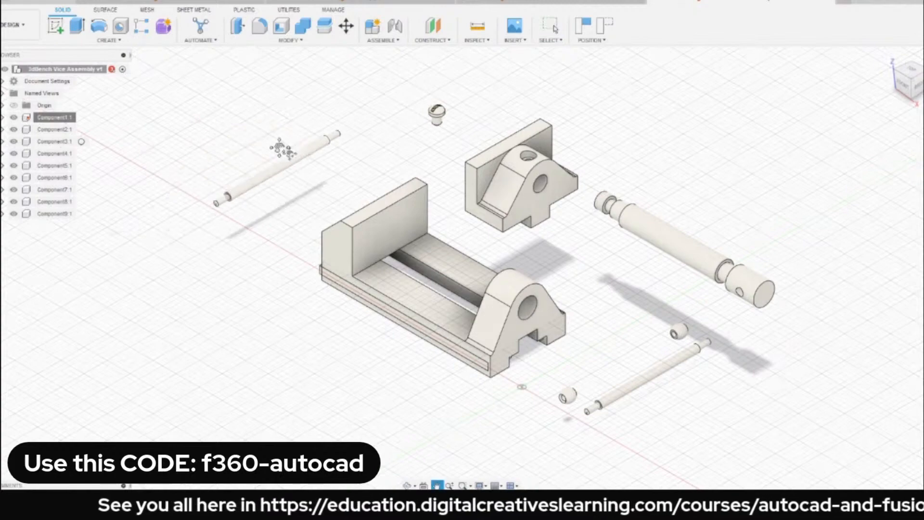
pyautogui.moveTo(288, 153); pyautogui.dragTo(281, 146, button='middle')
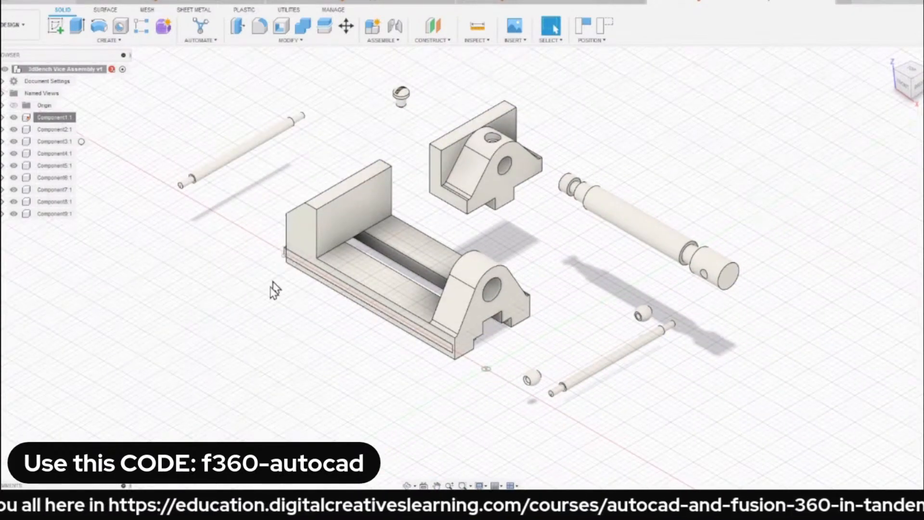
# Pull both clamping plates out of the vice base so they lie apart from it, and return to the home view.
pyautogui.moveTo(315, 275); pyautogui.dragTo(260, 341)
pyautogui.scroll(1, 424, 298)
pyautogui.keyDown('shift'); pyautogui.moveTo(530, 304); pyautogui.dragTo(484, 234, button='middle'); pyautogui.keyUp('shift')
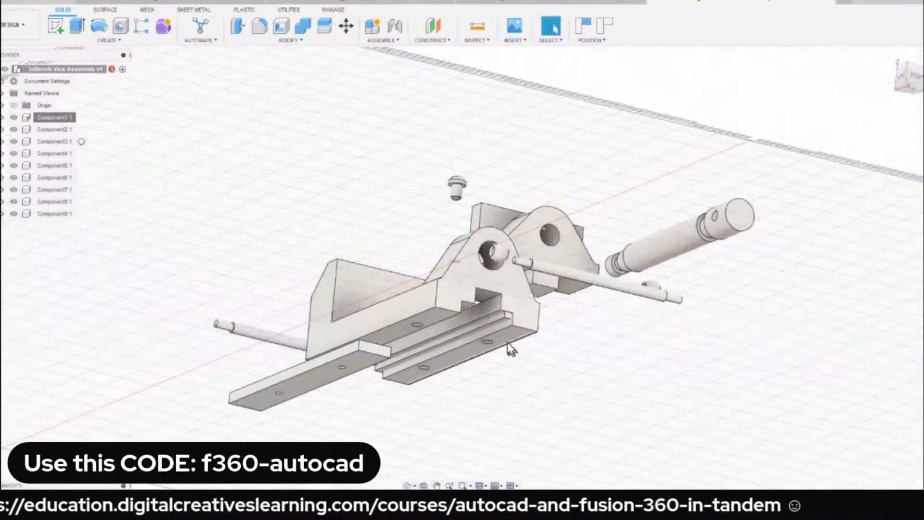
pyautogui.moveTo(501, 316); pyautogui.dragTo(534, 371)
pyautogui.keyDown('shift'); pyautogui.moveTo(535, 372); pyautogui.dragTo(562, 221, button='middle'); pyautogui.keyUp('shift')
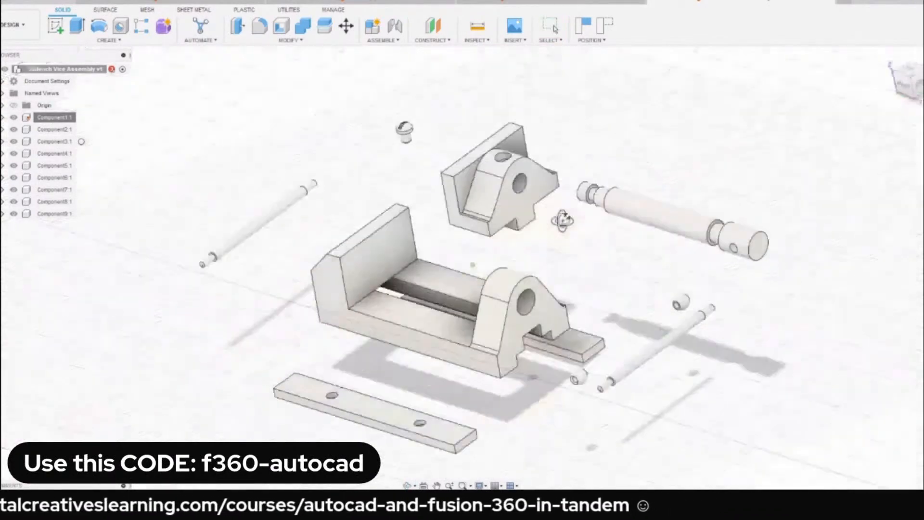
pyautogui.click(888, 61)
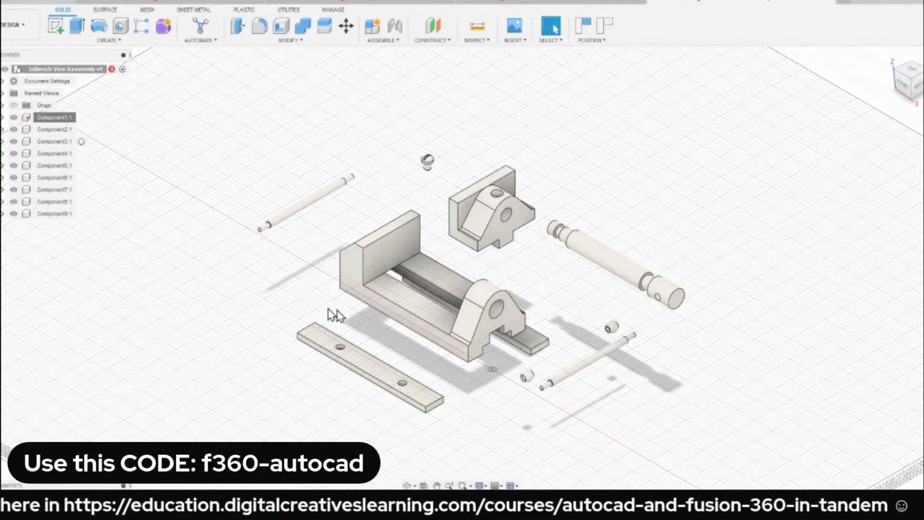
# Examine the holes on the underside of the separated plate and the vice base up close.
pyautogui.scroll(5, 324, 327)
pyautogui.scroll(-5, 324, 328)
pyautogui.keyDown('shift'); pyautogui.moveTo(323, 327); pyautogui.dragTo(359, 326, button='middle'); pyautogui.keyUp('shift')
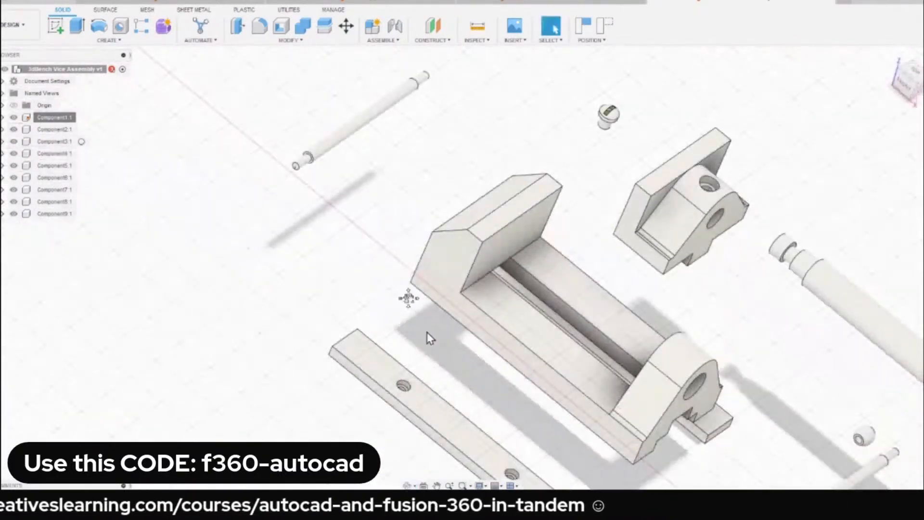
pyautogui.moveTo(418, 317); pyautogui.dragTo(355, 235, button='middle')
pyautogui.keyDown('shift'); pyautogui.moveTo(355, 267); pyautogui.dragTo(406, 253, button='middle'); pyautogui.keyUp('shift')
pyautogui.keyDown('shift'); pyautogui.moveTo(391, 299); pyautogui.dragTo(364, 266, button='middle'); pyautogui.keyUp('shift')
pyautogui.scroll(3, 391, 315)
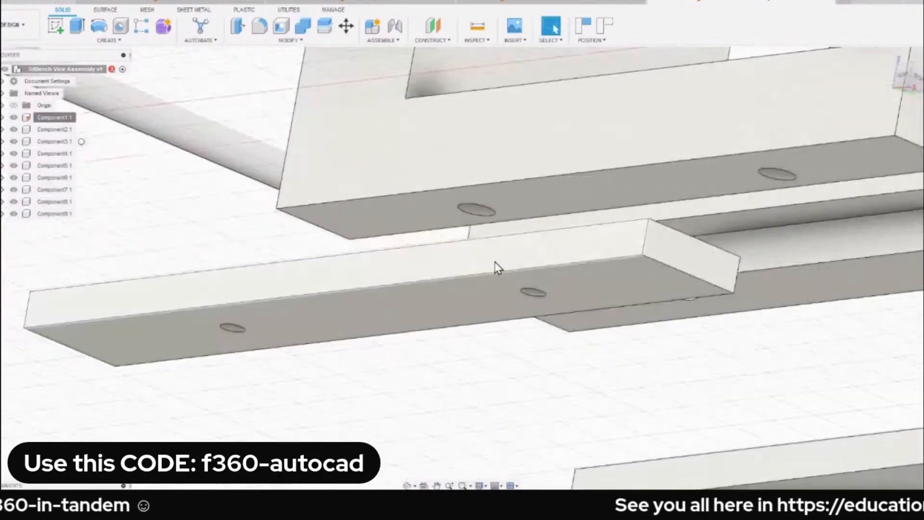
# Compare the holes in both clamping plates with the matching holes under the vice base, and return to the home view.
pyautogui.moveTo(455, 276); pyautogui.dragTo(444, 307)
pyautogui.scroll(-1, 424, 310)
pyautogui.scroll(-2, 426, 315)
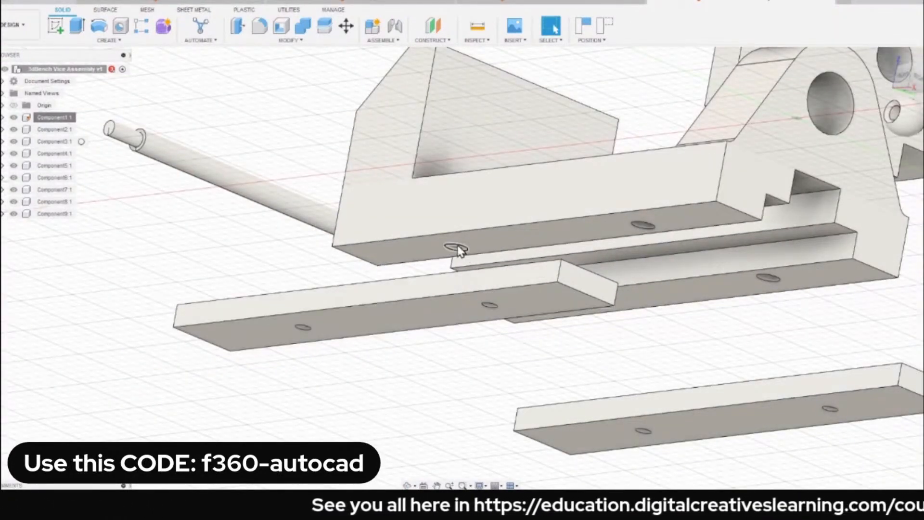
pyautogui.scroll(2, 484, 252)
pyautogui.keyDown('shift'); pyautogui.moveTo(466, 310); pyautogui.dragTo(460, 358, button='middle'); pyautogui.keyUp('shift')
pyautogui.click(453, 286)
pyautogui.scroll(-2, 431, 288)
pyautogui.keyDown('shift'); pyautogui.moveTo(430, 288); pyautogui.dragTo(438, 253, button='middle'); pyautogui.keyUp('shift')
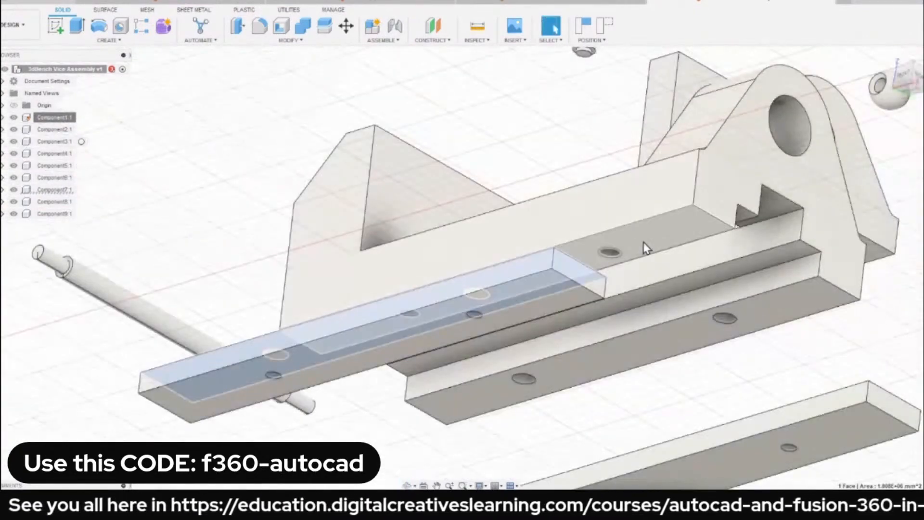
pyautogui.scroll(-3, 645, 248)
pyautogui.keyDown('shift'); pyautogui.moveTo(588, 262); pyautogui.dragTo(583, 309, button='middle'); pyautogui.keyUp('shift')
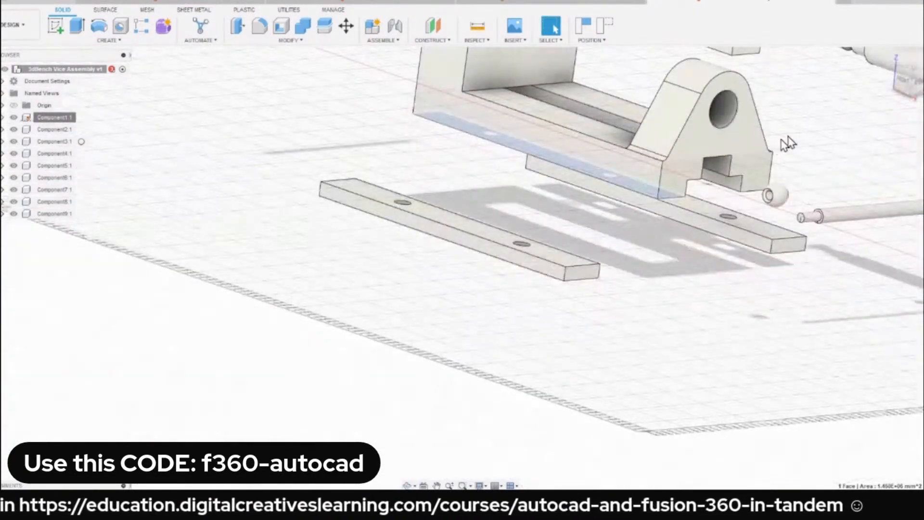
pyautogui.click(890, 57)
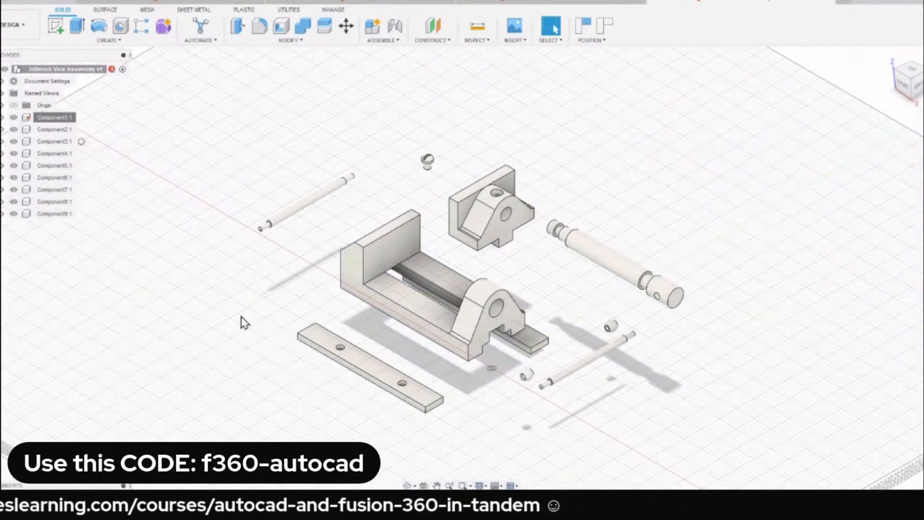
pyautogui.scroll(5, 323, 371)
pyautogui.scroll(-4, 310, 332)
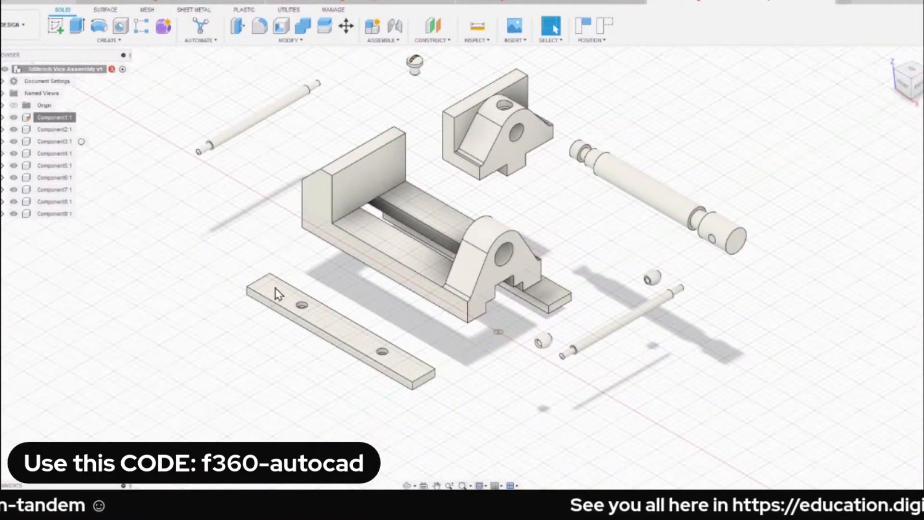
pyautogui.click(383, 40)
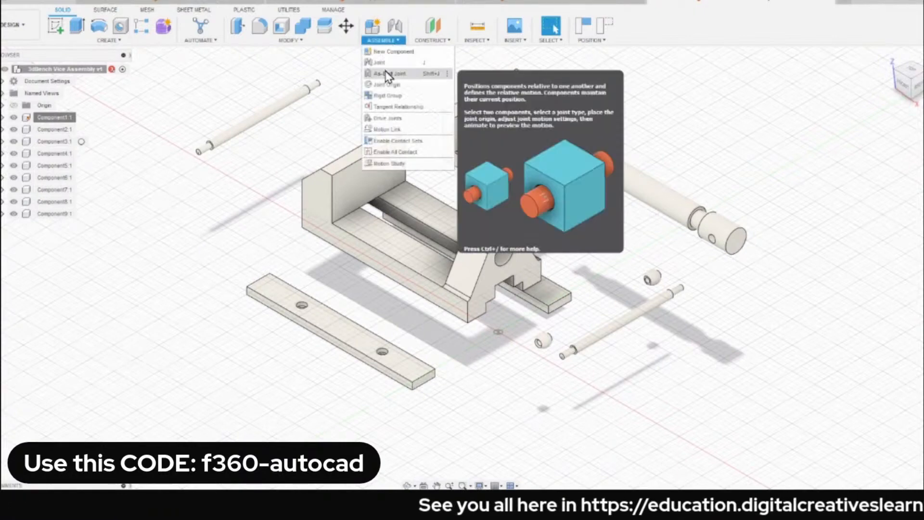
pyautogui.click(390, 64)
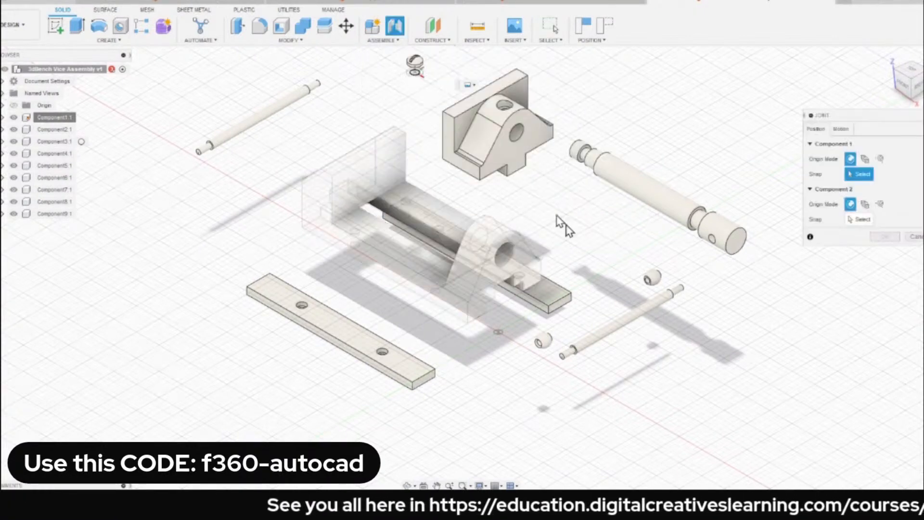
pyautogui.scroll(5, 332, 322)
pyautogui.scroll(3, 269, 289)
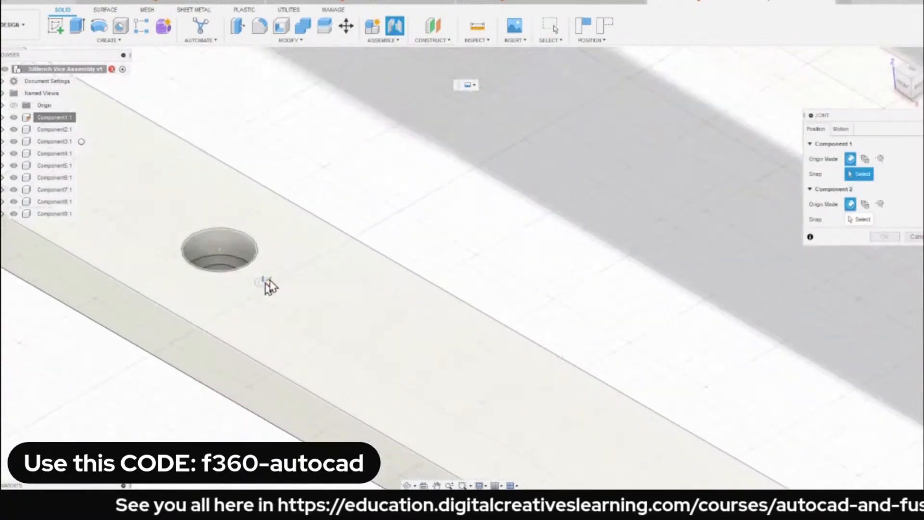
pyautogui.scroll(-8, 324, 264)
pyautogui.scroll(8, 345, 293)
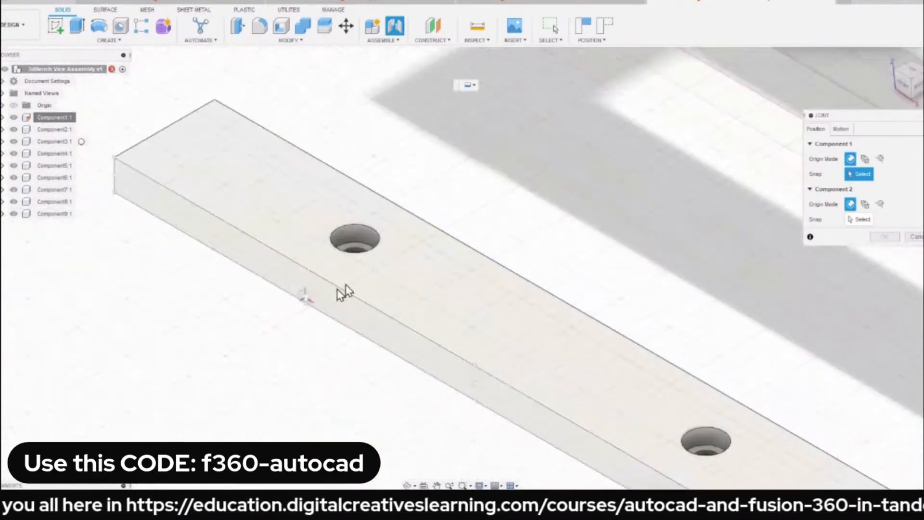
pyautogui.keyDown('shift'); pyautogui.moveTo(341, 318); pyautogui.dragTo(357, 282, button='middle'); pyautogui.keyUp('shift')
pyautogui.scroll(-4, 369, 259)
pyautogui.scroll(-6, 377, 255)
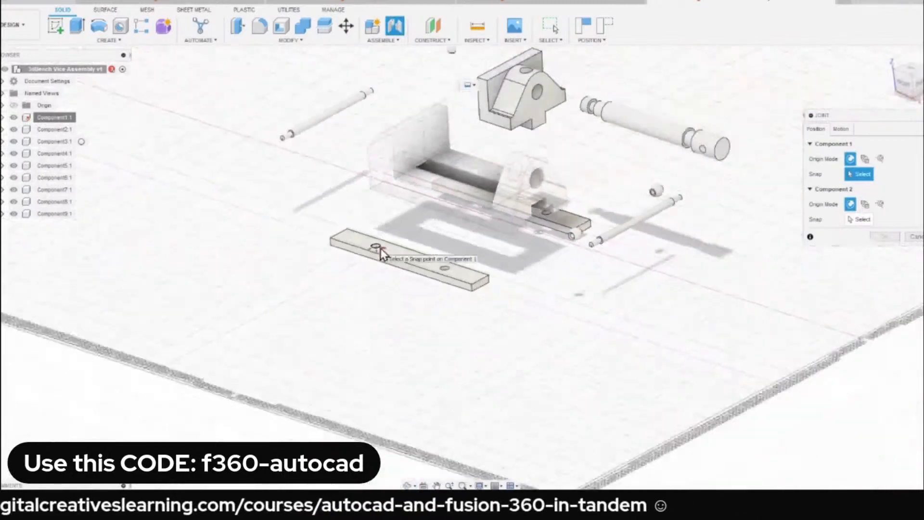
pyautogui.press('Escape')
# Flip the clamping plate lying in front of the base (Component7) upside down by rotating it about the X axis.
pyautogui.scroll(4, 404, 262)
pyautogui.keyDown('shift'); pyautogui.moveTo(404, 262); pyautogui.dragTo(522, 288, button='middle'); pyautogui.keyUp('shift')
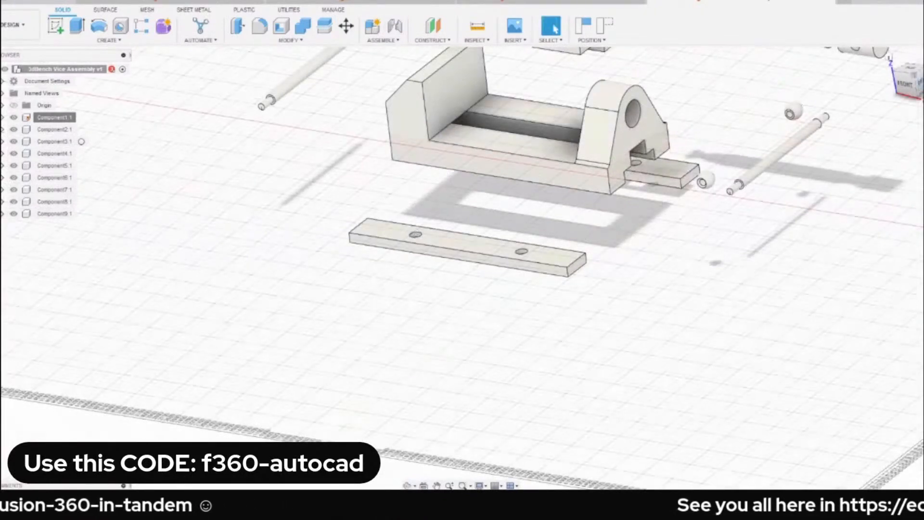
pyautogui.click(920, 82)
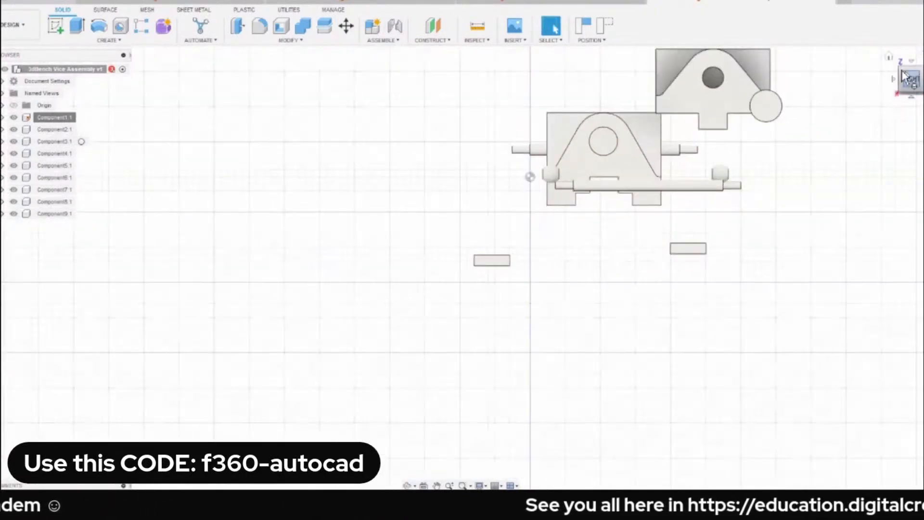
pyautogui.click(886, 59)
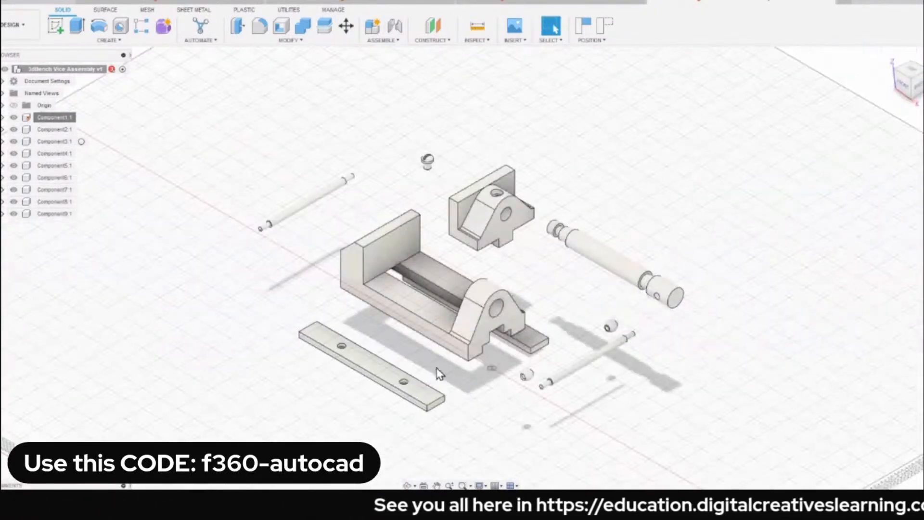
pyautogui.moveTo(406, 379); pyautogui.dragTo(398, 384)
pyautogui.moveTo(398, 384); pyautogui.dragTo(499, 284, button='middle')
pyautogui.scroll(2, 502, 288)
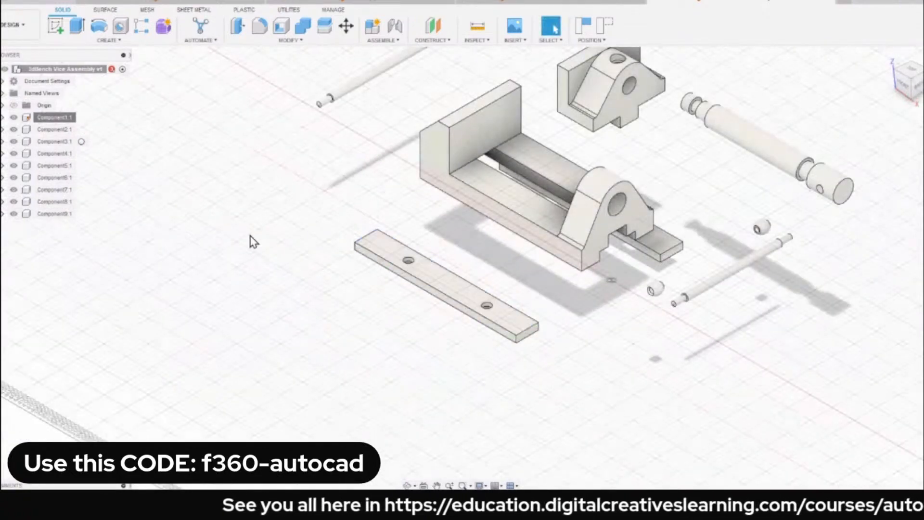
pyautogui.click(42, 191)
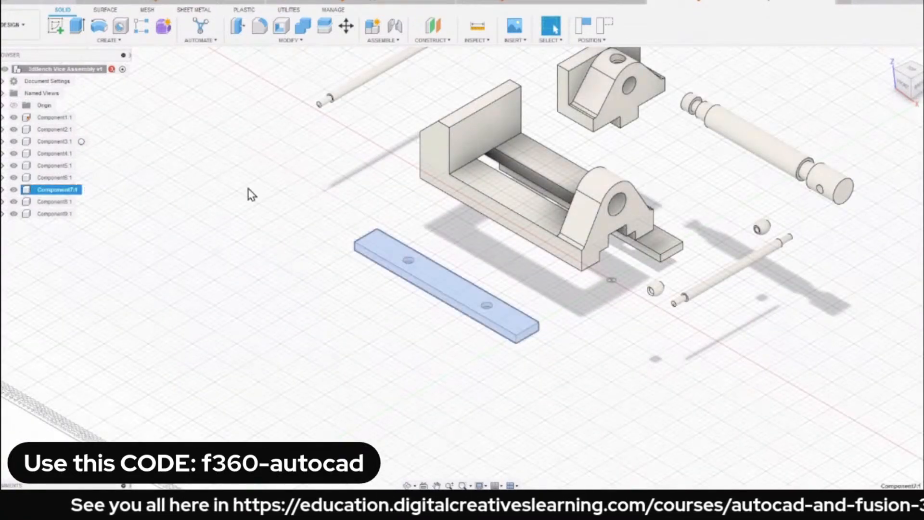
pyautogui.press('m')
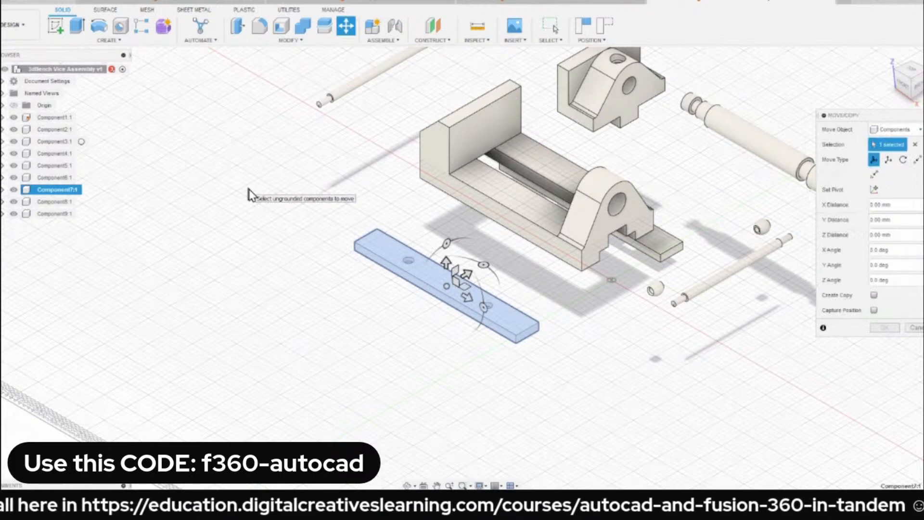
pyautogui.moveTo(446, 244); pyautogui.dragTo(475, 396)
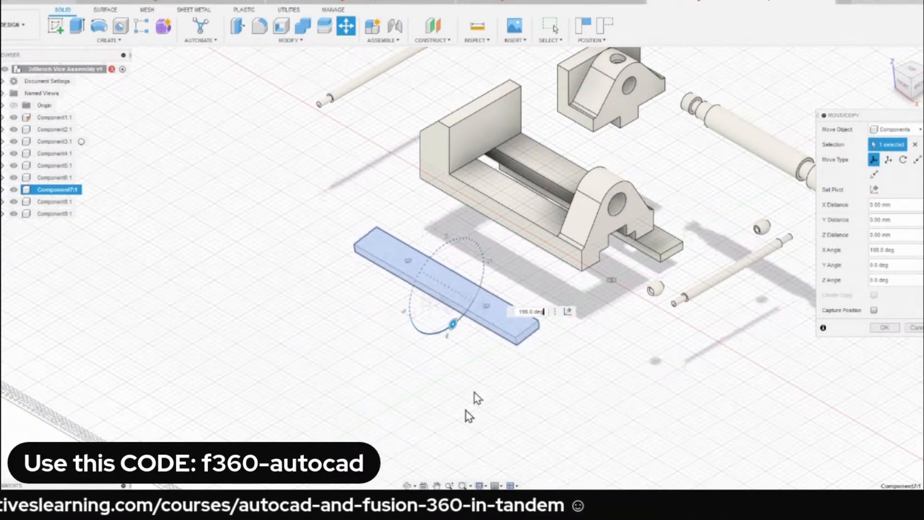
pyautogui.click(898, 330)
# Flip the other clamping plate (Component8) upside down by moving it as a component and rotating it about the X axis.
pyautogui.moveTo(675, 213); pyautogui.dragTo(592, 216, button='middle')
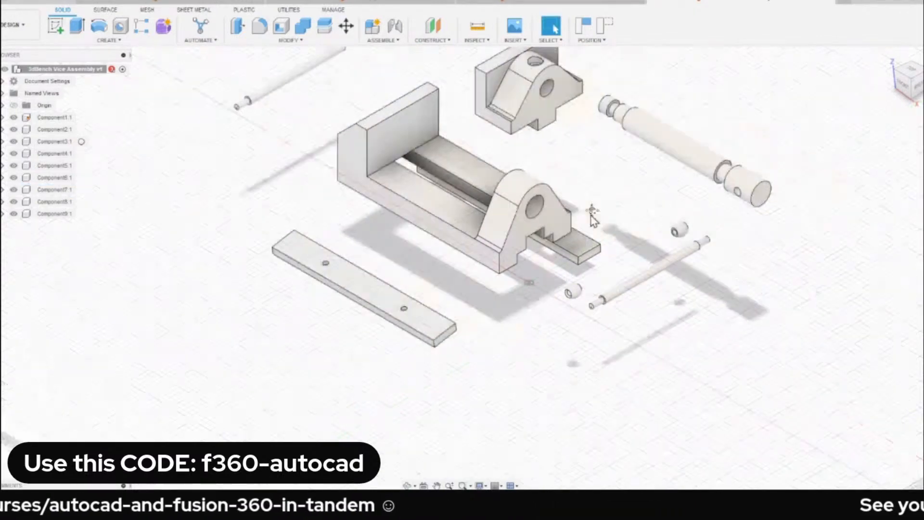
pyautogui.rightClick(713, 378)
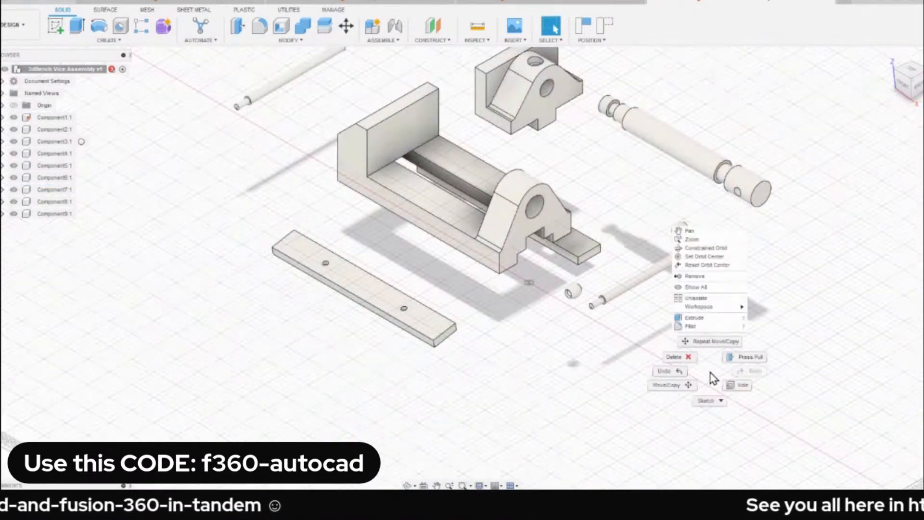
pyautogui.click(717, 342)
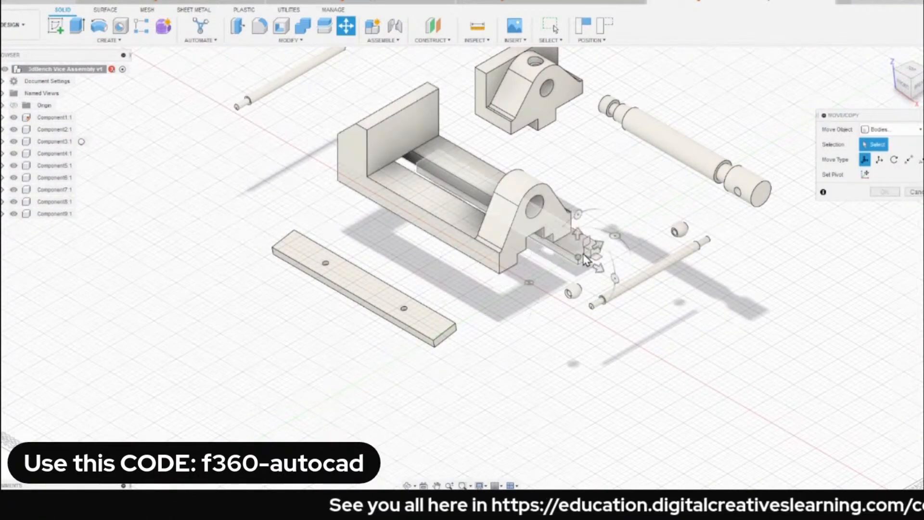
pyautogui.click(882, 130)
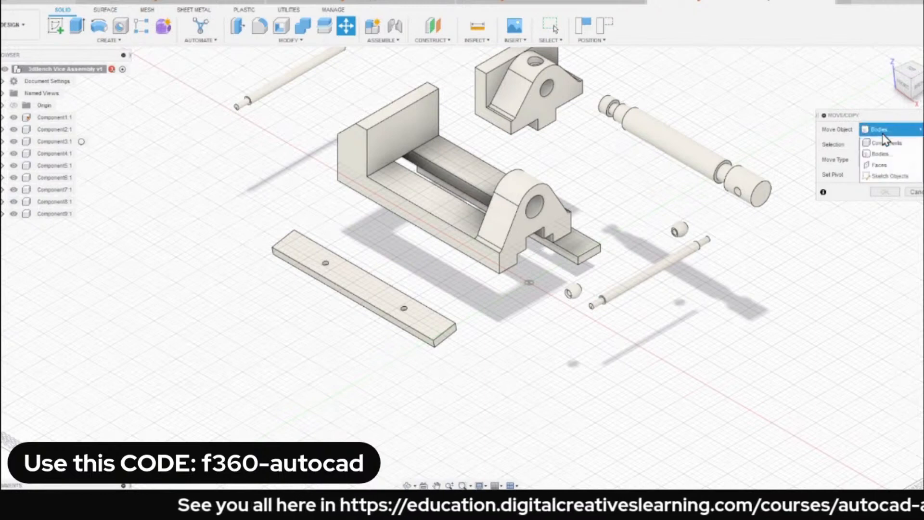
pyautogui.click(885, 143)
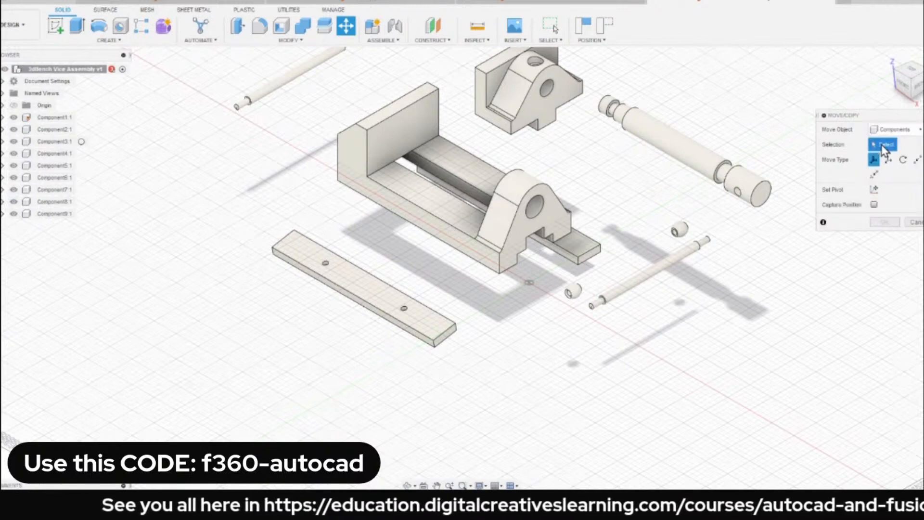
pyautogui.click(596, 257)
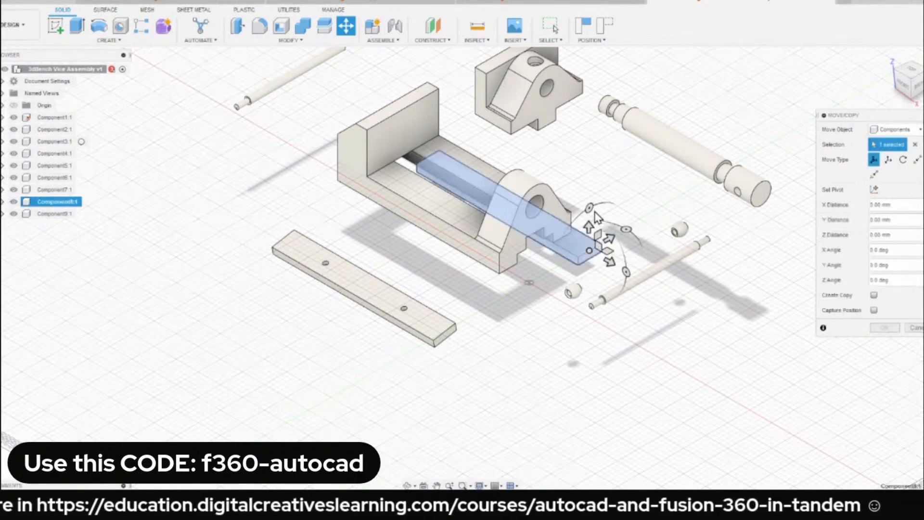
pyautogui.keyDown('shift'); pyautogui.moveTo(596, 250); pyautogui.dragTo(588, 268, button='middle'); pyautogui.keyUp('shift')
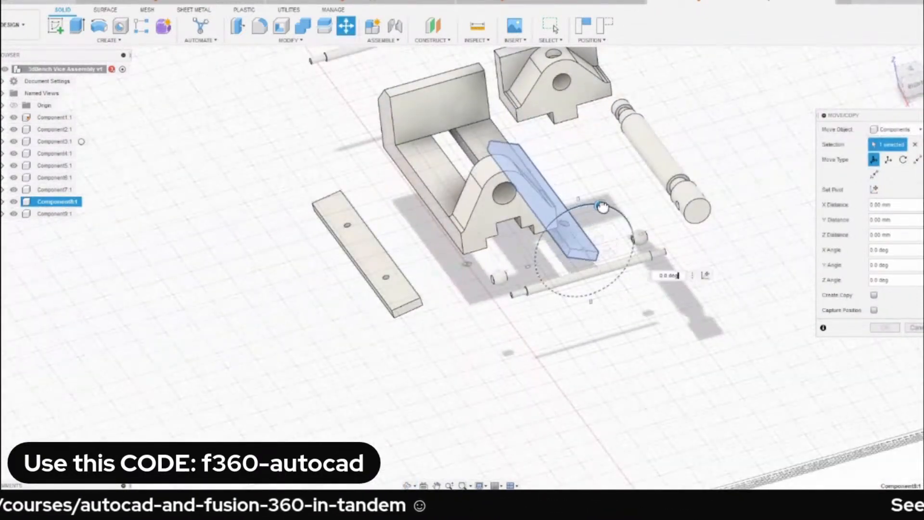
pyautogui.moveTo(602, 207); pyautogui.dragTo(619, 352)
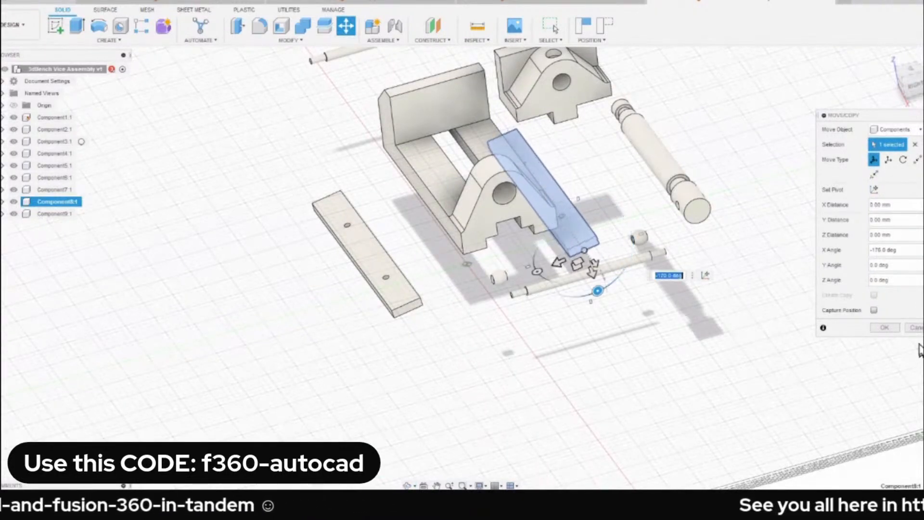
pyautogui.click(884, 328)
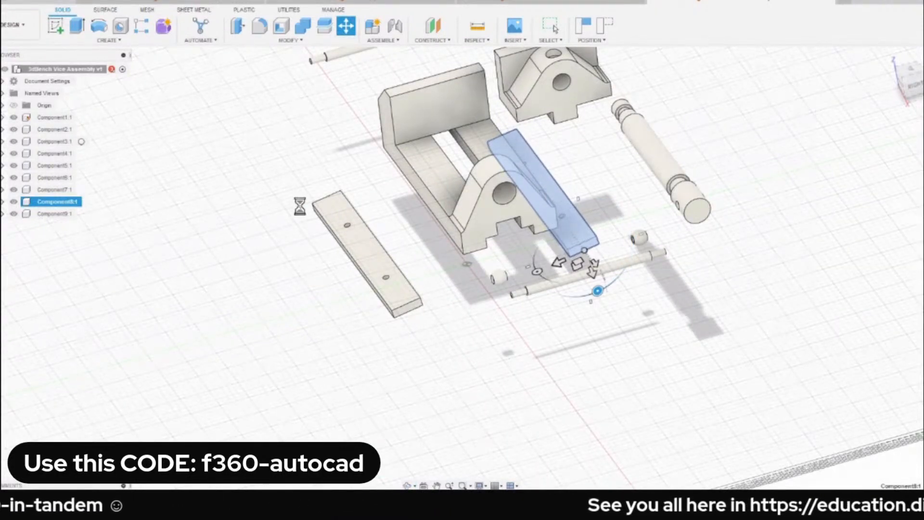
# Start a joint, check its Rigid motion type, and examine from below how the plates' counterbored holes line up with the base holes.
pyautogui.scroll(5, 374, 251)
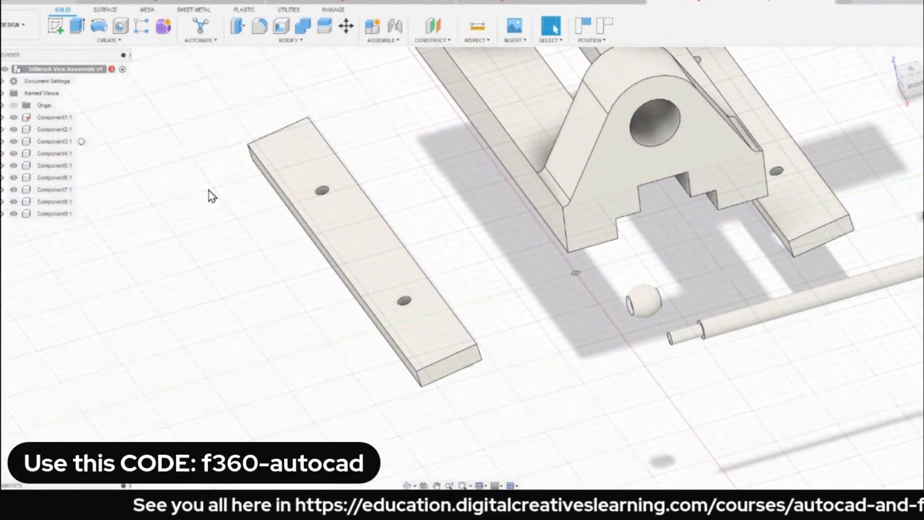
pyautogui.press('j')
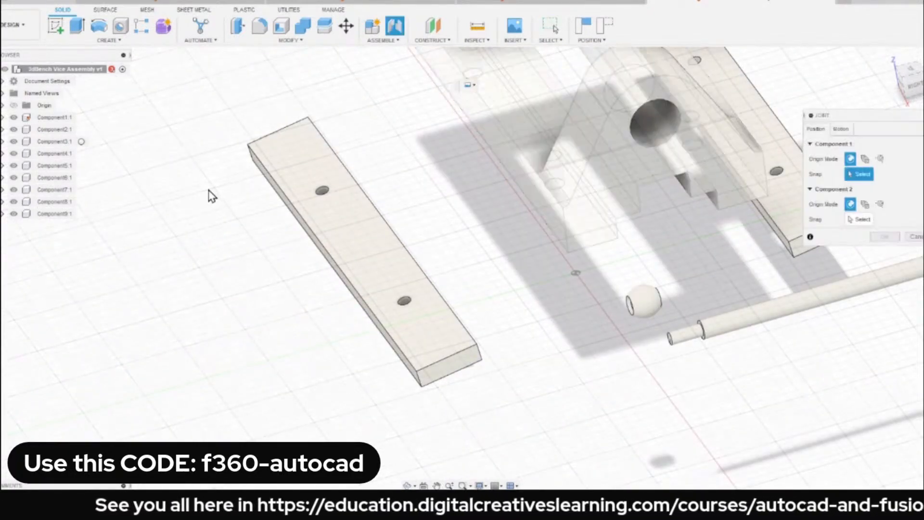
pyautogui.click(844, 131)
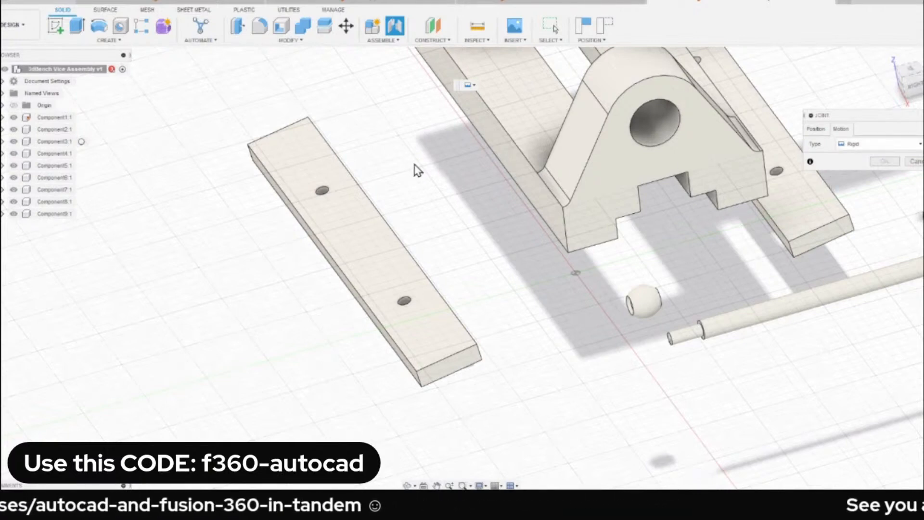
pyautogui.keyDown('shift'); pyautogui.moveTo(307, 242); pyautogui.dragTo(315, 126, button='middle'); pyautogui.keyUp('shift')
pyautogui.scroll(5, 320, 289)
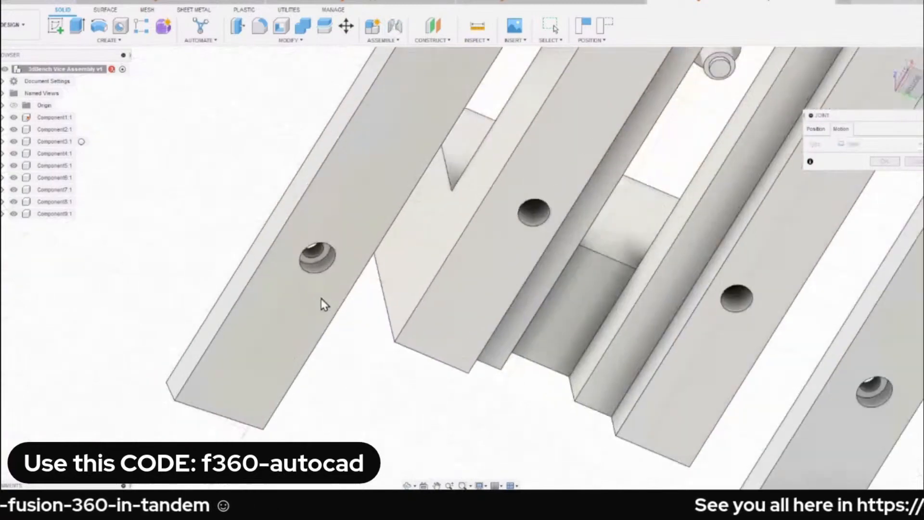
pyautogui.scroll(-3, 313, 235)
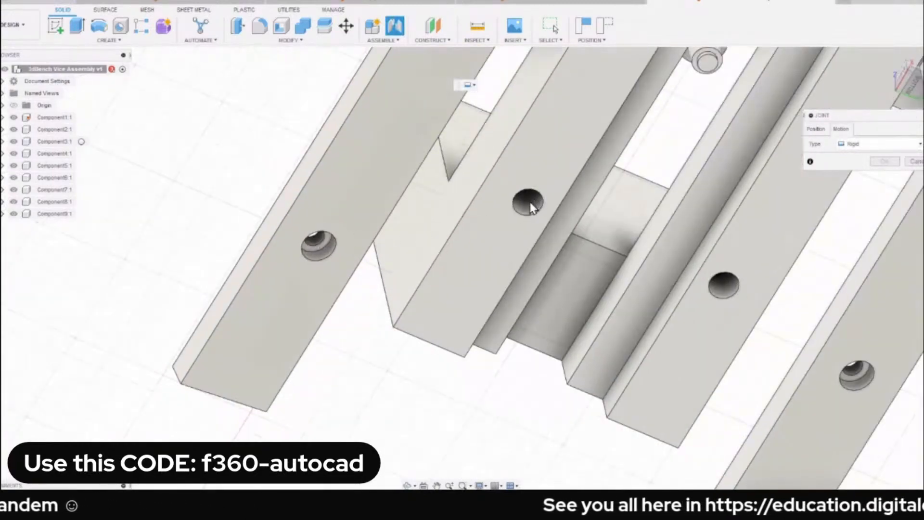
pyautogui.scroll(-4, 411, 241)
pyautogui.keyDown('shift'); pyautogui.moveTo(402, 261); pyautogui.dragTo(347, 282, button='middle'); pyautogui.keyUp('shift')
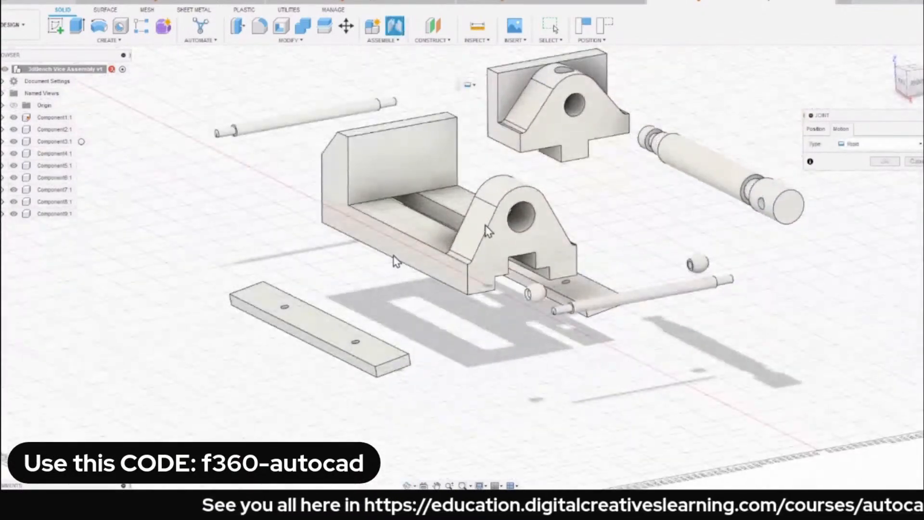
# Return to the joint's position settings and find the hole in the front plate's upper face for the first component's snap point.
pyautogui.click(823, 137)
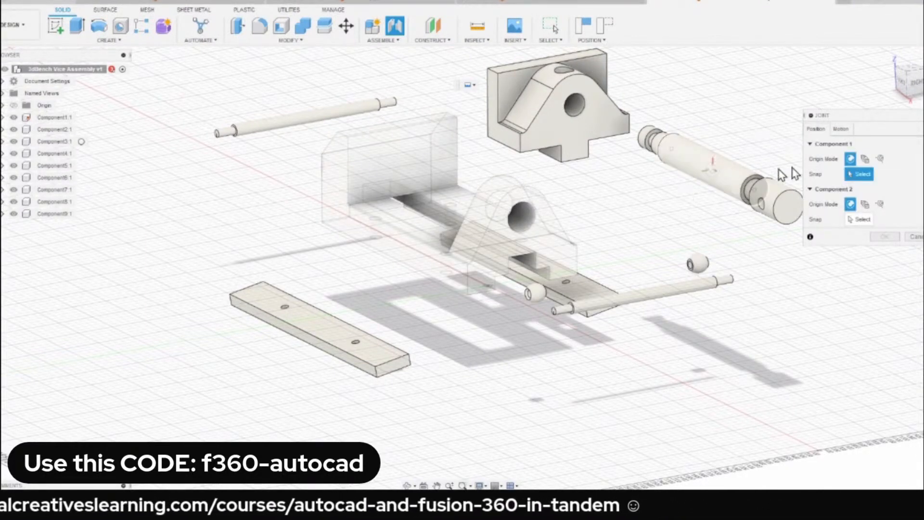
pyautogui.scroll(2, 301, 304)
pyautogui.scroll(4, 298, 304)
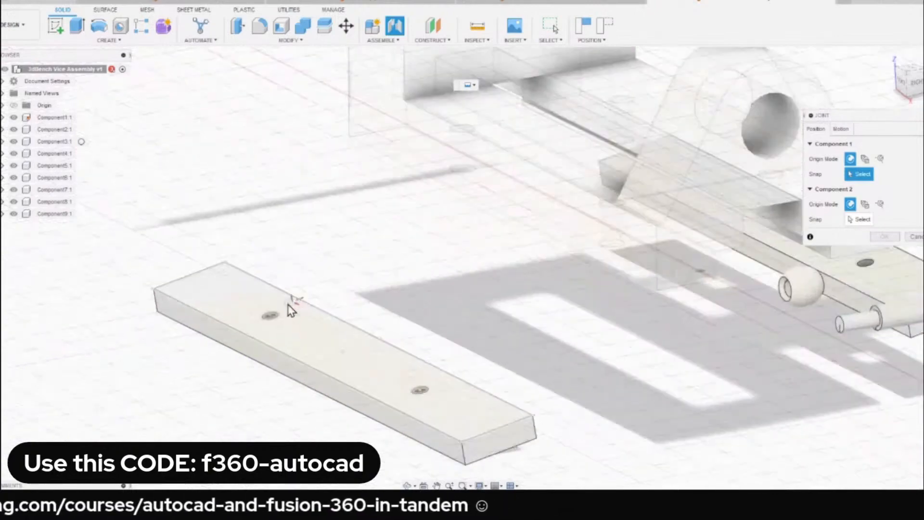
pyautogui.moveTo(222, 311); pyautogui.dragTo(293, 298, button='middle')
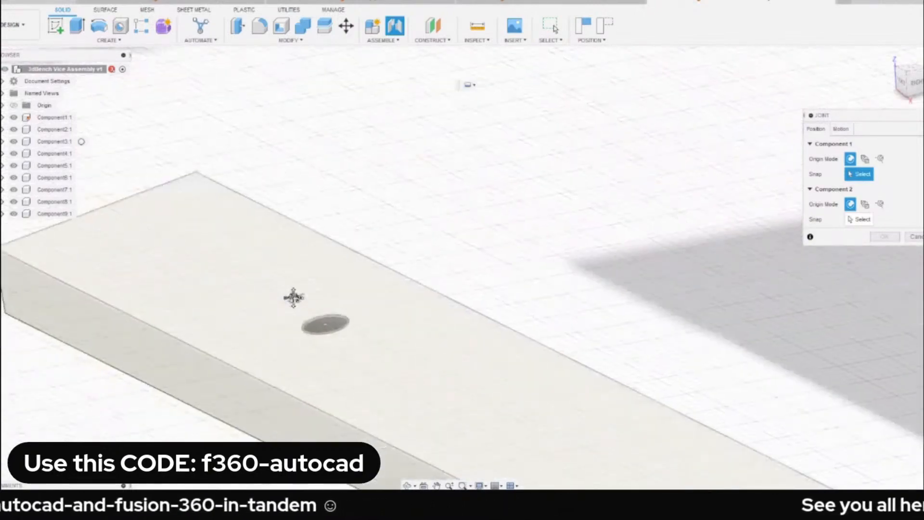
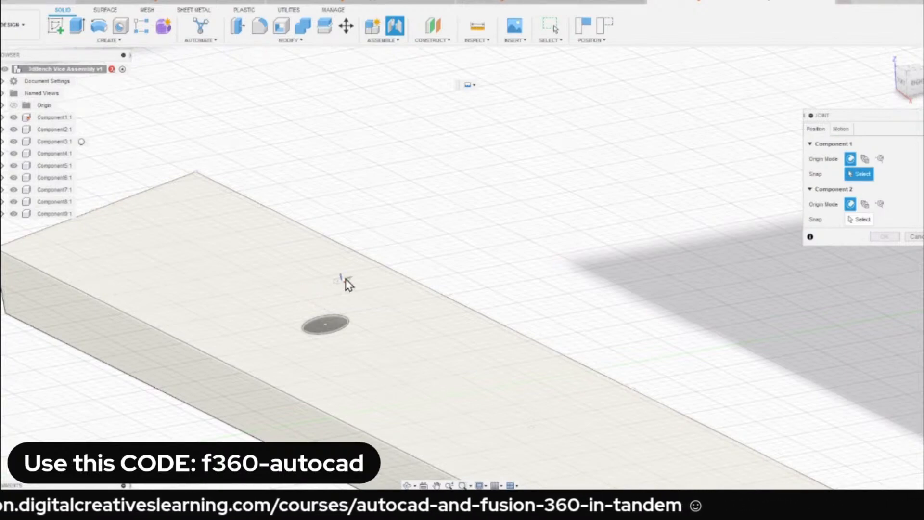
# Set the joint's first snap point at the centre of the hole in the upper face of the front clamping plate (Component7).
pyautogui.scroll(-6, 347, 282)
pyautogui.scroll(5, 349, 326)
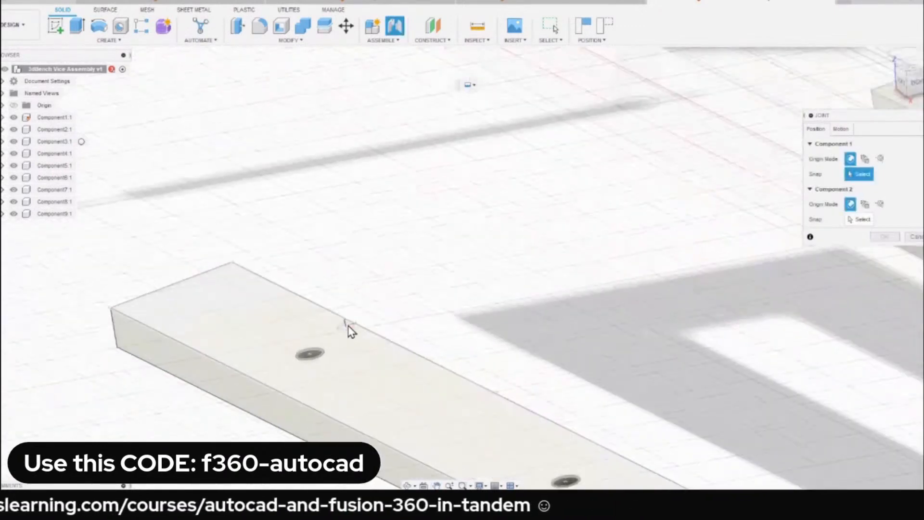
pyautogui.scroll(4, 289, 380)
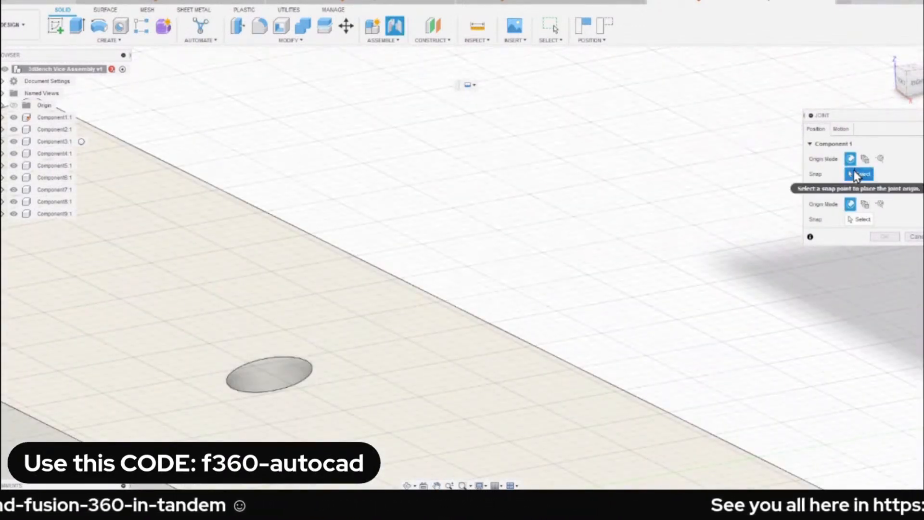
pyautogui.scroll(-4, 517, 250)
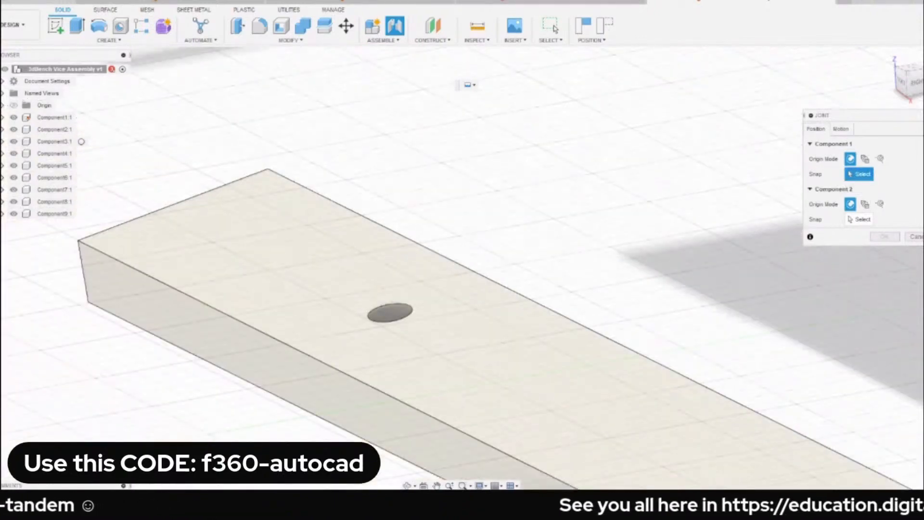
pyautogui.scroll(3, 393, 319)
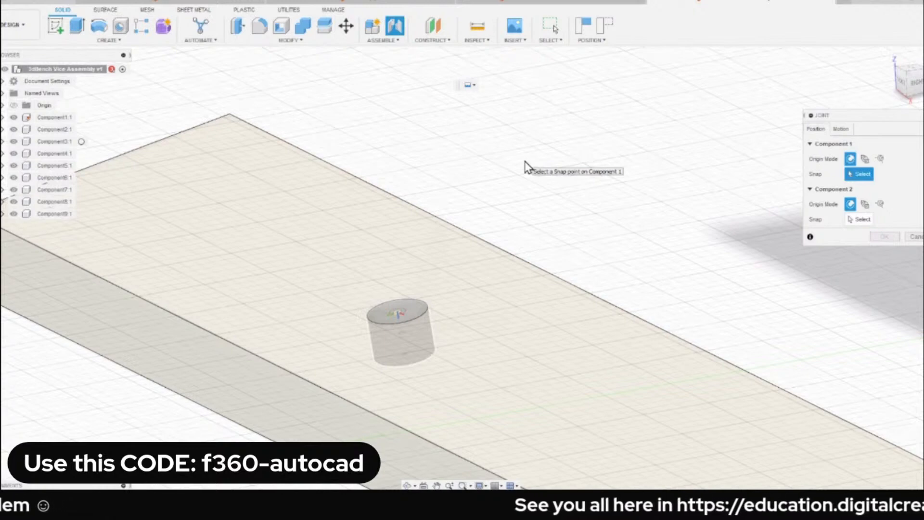
pyautogui.click(408, 317)
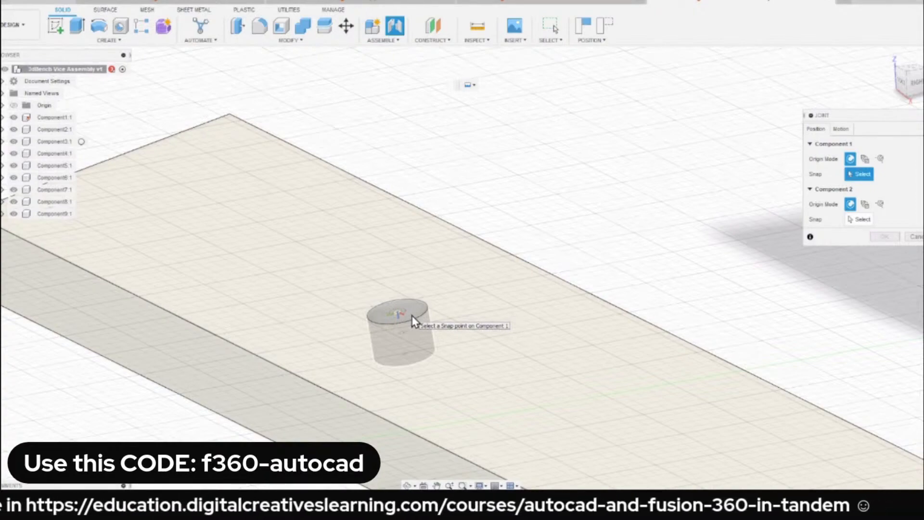
pyautogui.click(397, 314)
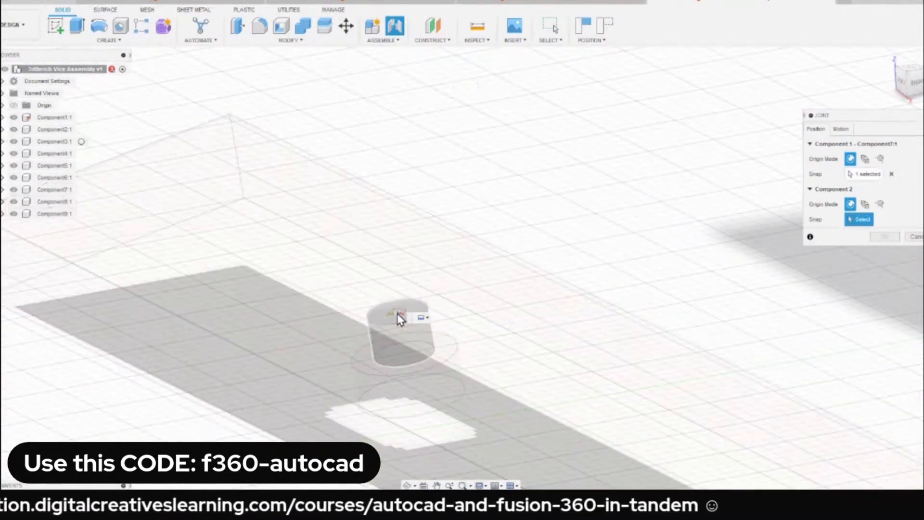
# Snap the joint's second point to the centre of the matching hole in the base's underside and create the rigid joint.
pyautogui.scroll(-4, 386, 234)
pyautogui.scroll(7, 397, 279)
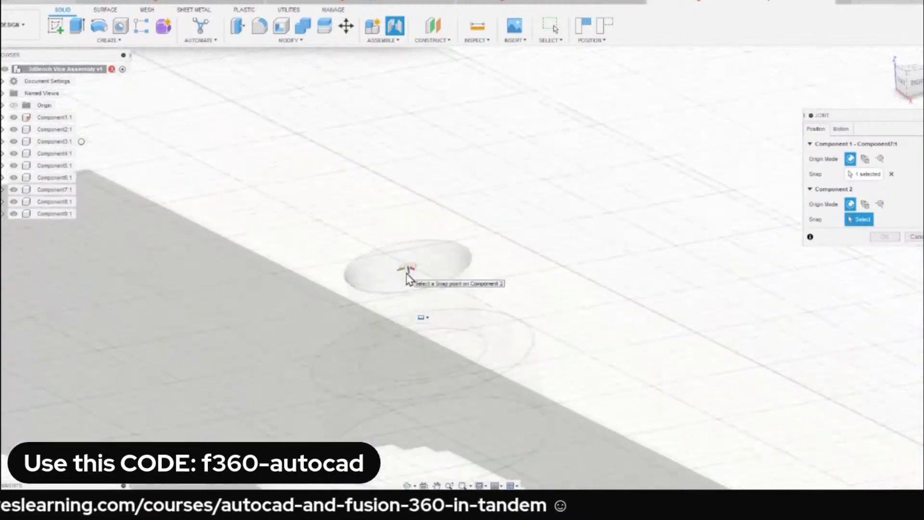
pyautogui.scroll(-5, 433, 257)
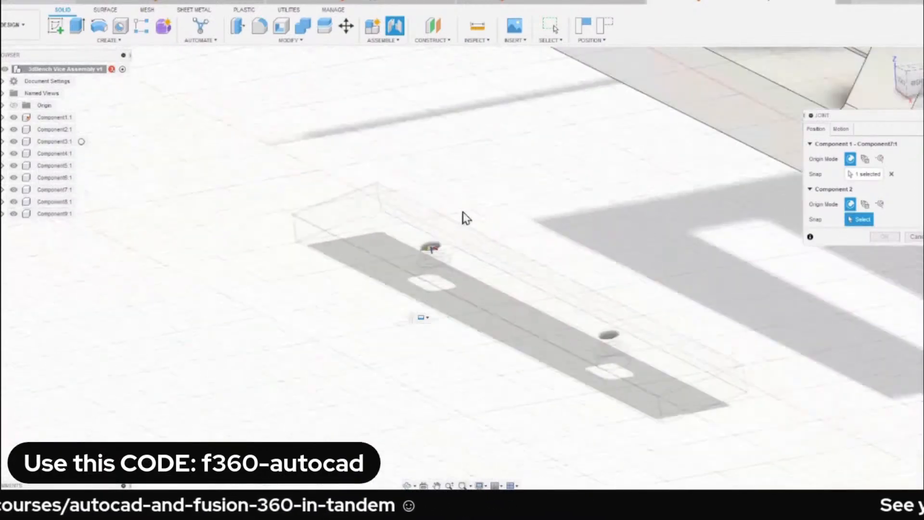
pyautogui.scroll(-5, 551, 180)
pyautogui.scroll(6, 449, 268)
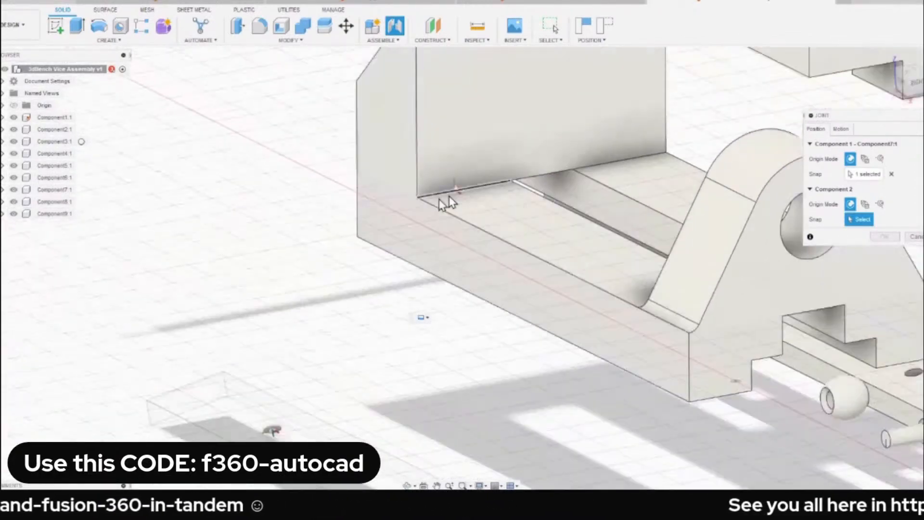
pyautogui.keyDown('shift'); pyautogui.moveTo(436, 292); pyautogui.dragTo(464, 252, button='middle'); pyautogui.keyUp('shift')
pyautogui.scroll(2, 475, 319)
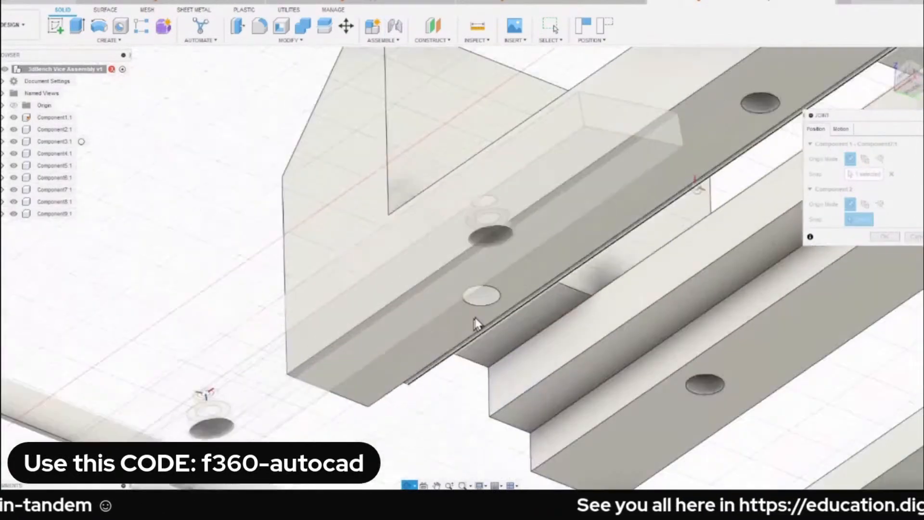
pyautogui.scroll(6, 475, 323)
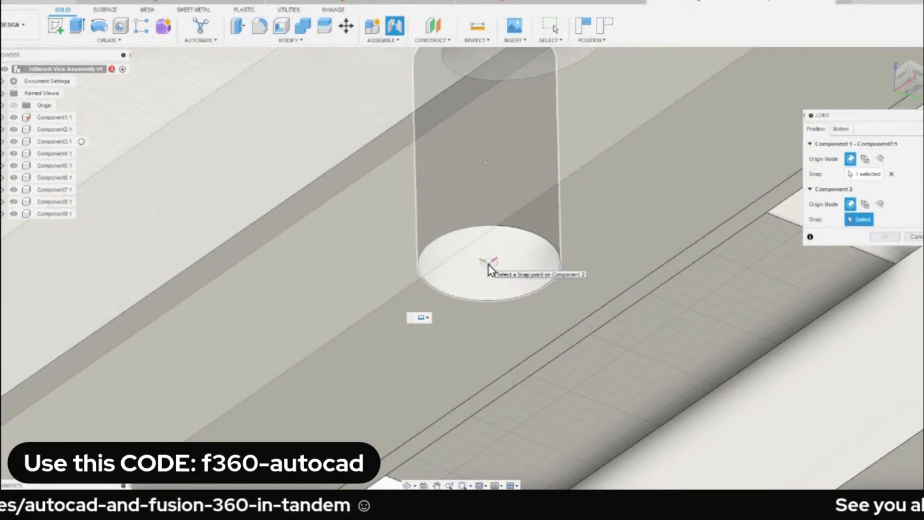
pyautogui.click(489, 268)
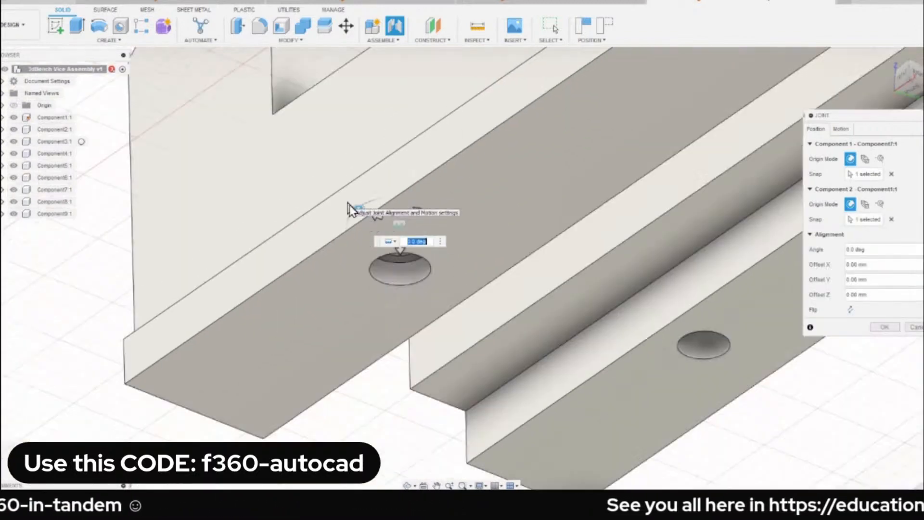
pyautogui.scroll(-5, 379, 207)
pyautogui.keyDown('shift'); pyautogui.moveTo(383, 207); pyautogui.dragTo(423, 300, button='middle'); pyautogui.keyUp('shift')
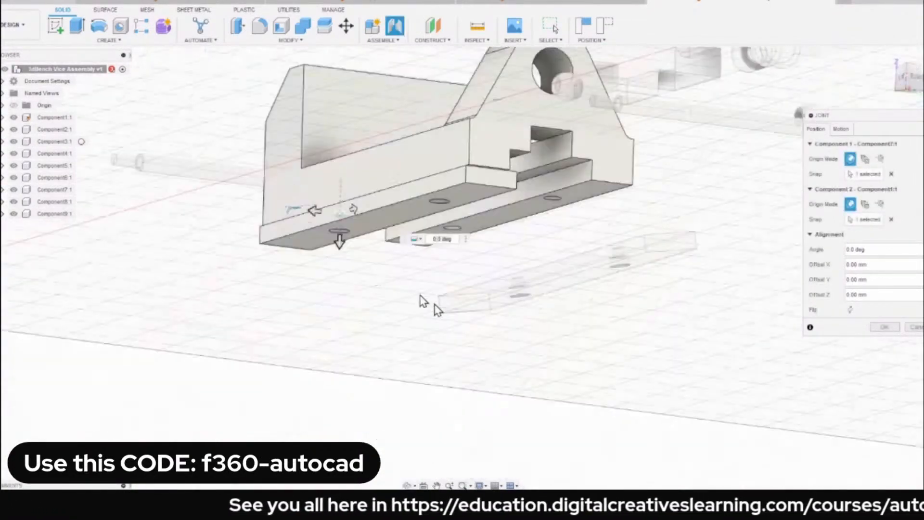
pyautogui.click(884, 326)
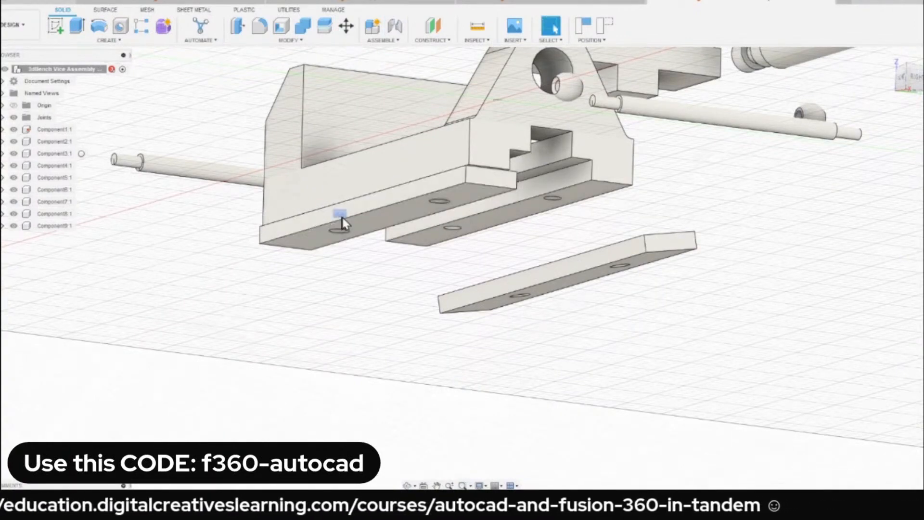
# Start another joint with its first snap point at the centre of the hole in the remaining clamping plate's upper face (Component8).
pyautogui.keyDown('shift'); pyautogui.moveTo(340, 219); pyautogui.dragTo(470, 216, button='middle'); pyautogui.keyUp('shift')
pyautogui.scroll(3, 441, 254)
pyautogui.scroll(4, 560, 332)
pyautogui.scroll(-4, 558, 269)
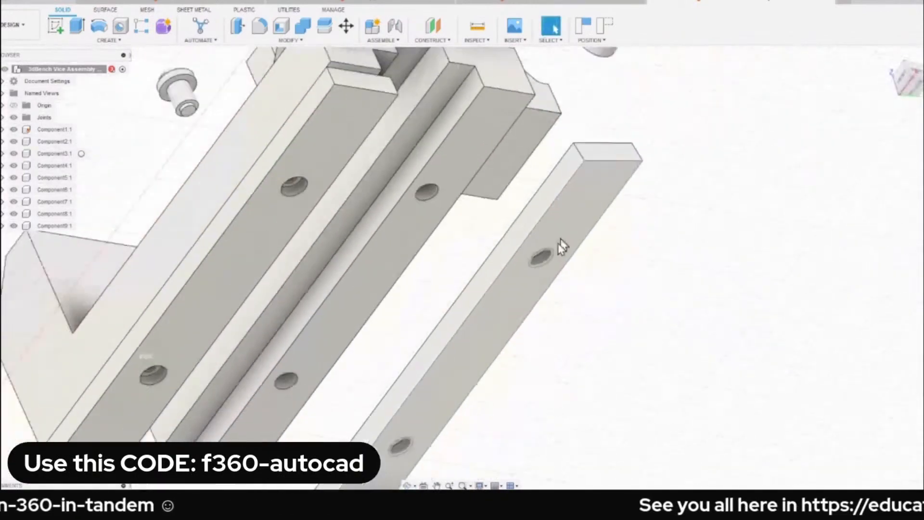
pyautogui.keyDown('shift'); pyautogui.moveTo(538, 274); pyautogui.dragTo(534, 247, button='middle'); pyautogui.keyUp('shift')
pyautogui.scroll(4, 526, 278)
pyautogui.scroll(4, 534, 245)
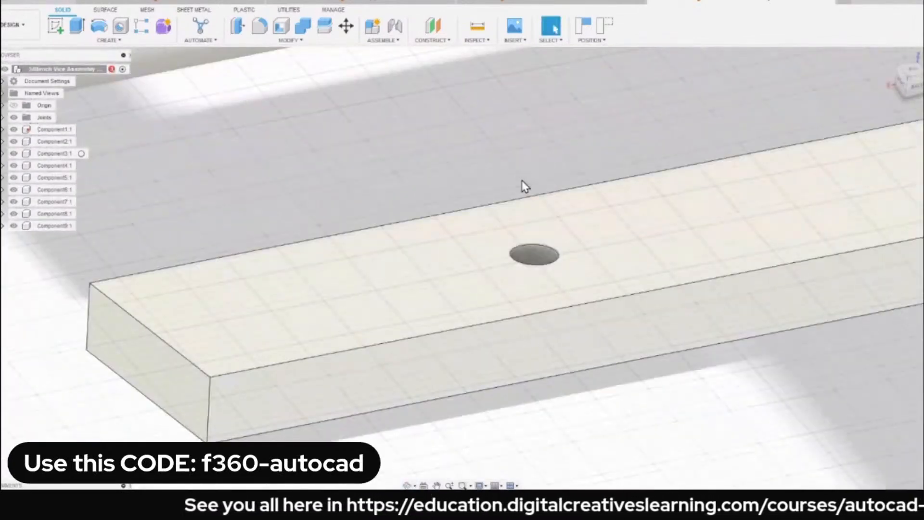
pyautogui.press('j')
pyautogui.press('Escape')
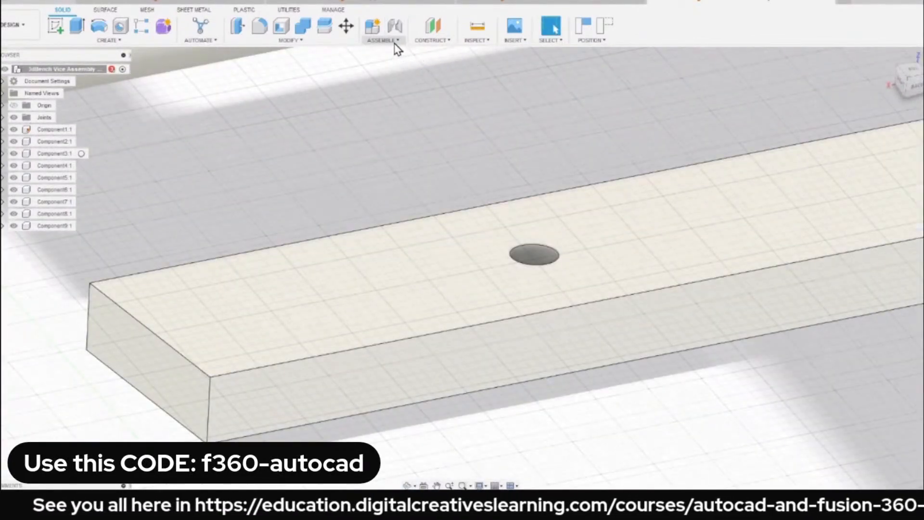
pyautogui.click(393, 41)
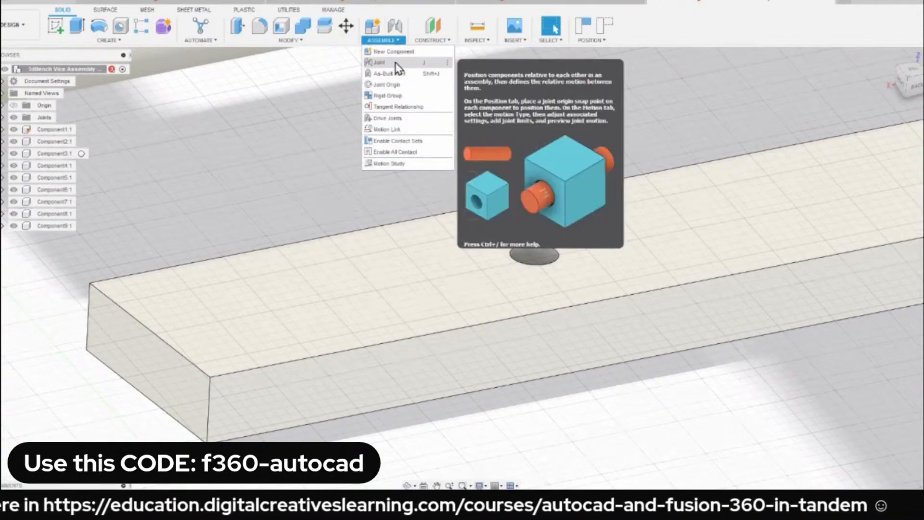
pyautogui.click(395, 64)
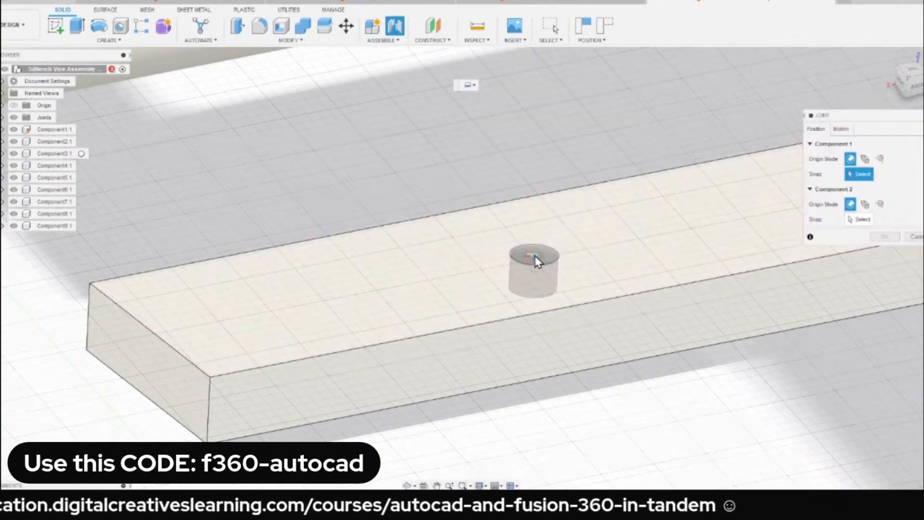
pyautogui.click(535, 256)
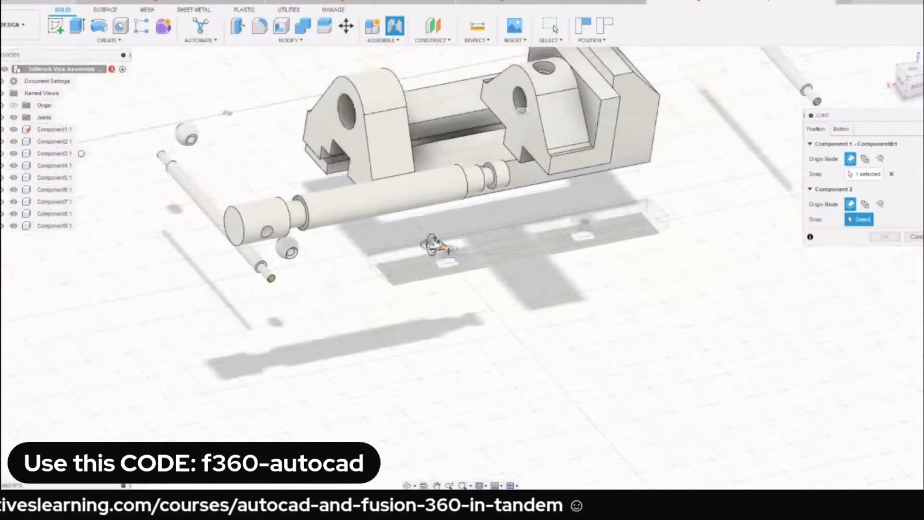
# Snap the second point to the matching hole under the base's other rail, create the rigid joint and return to the isometric view.
pyautogui.scroll(10, 449, 241)
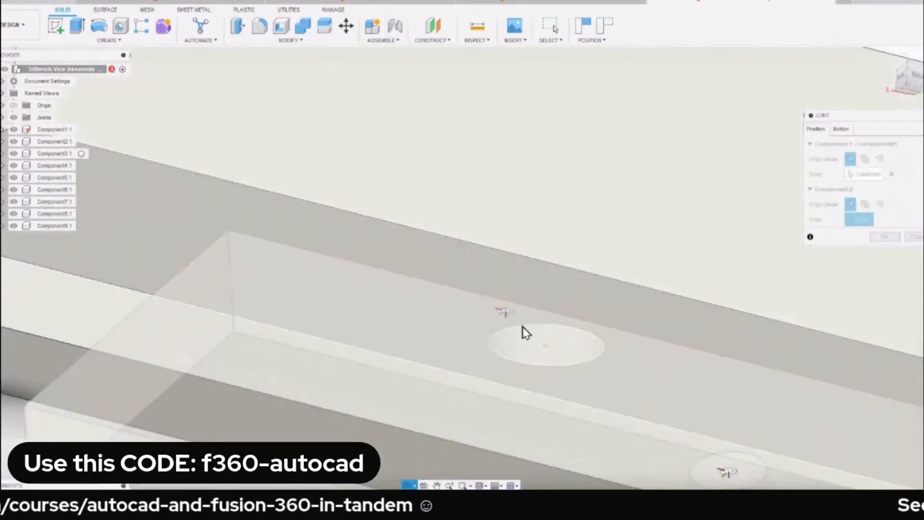
pyautogui.click(546, 349)
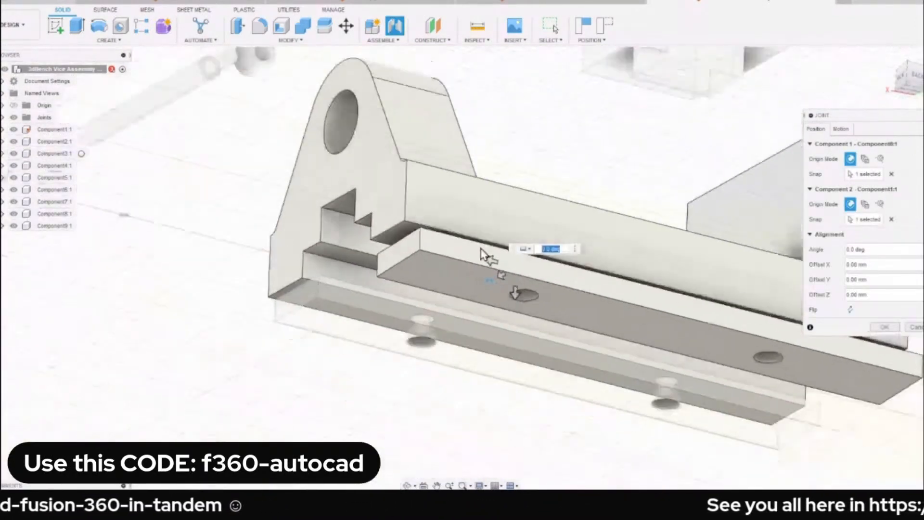
pyautogui.keyDown('shift'); pyautogui.moveTo(425, 244); pyautogui.dragTo(472, 255, button='middle'); pyautogui.keyUp('shift')
pyautogui.keyDown('shift'); pyautogui.moveTo(514, 283); pyautogui.dragTo(558, 202, button='middle'); pyautogui.keyUp('shift')
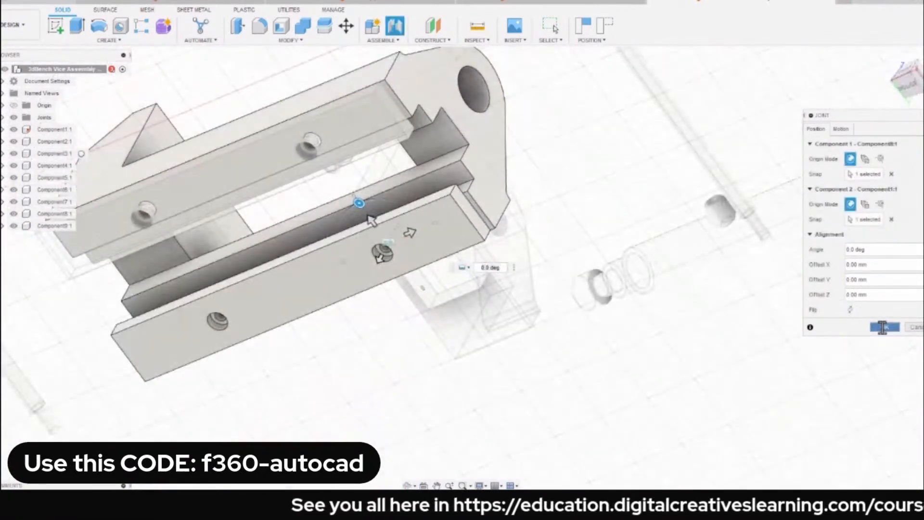
pyautogui.click(884, 327)
pyautogui.click(889, 57)
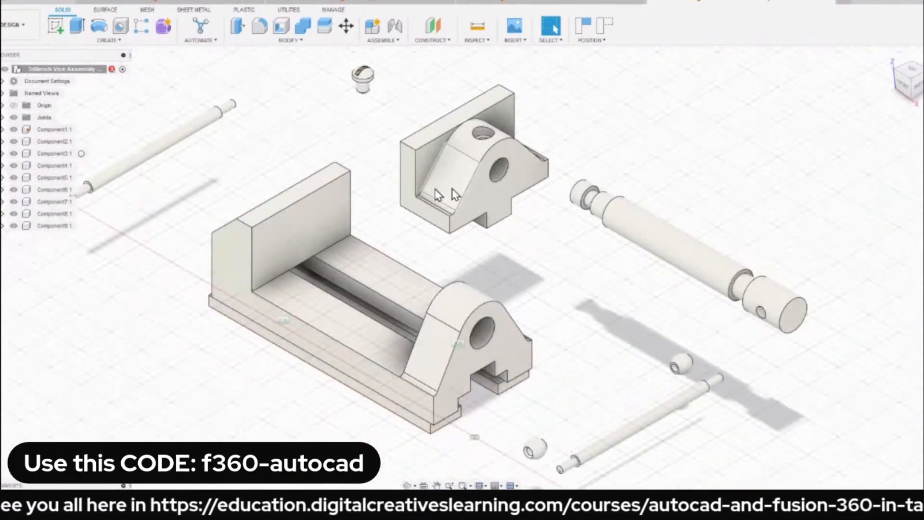
# Shift the screw spindle around beside the base to try its free movement.
pyautogui.moveTo(663, 239); pyautogui.dragTo(645, 265)
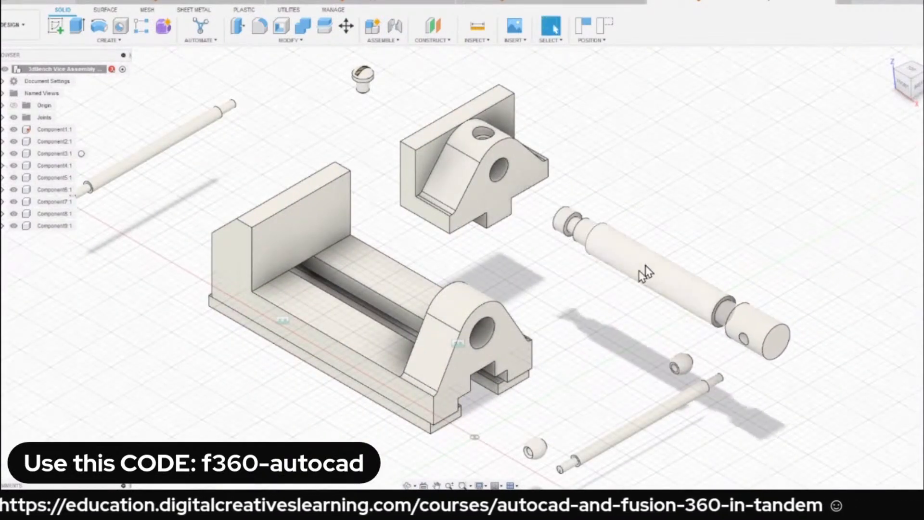
pyautogui.moveTo(633, 266); pyautogui.dragTo(666, 214, button='middle')
pyautogui.moveTo(681, 212); pyautogui.dragTo(719, 232)
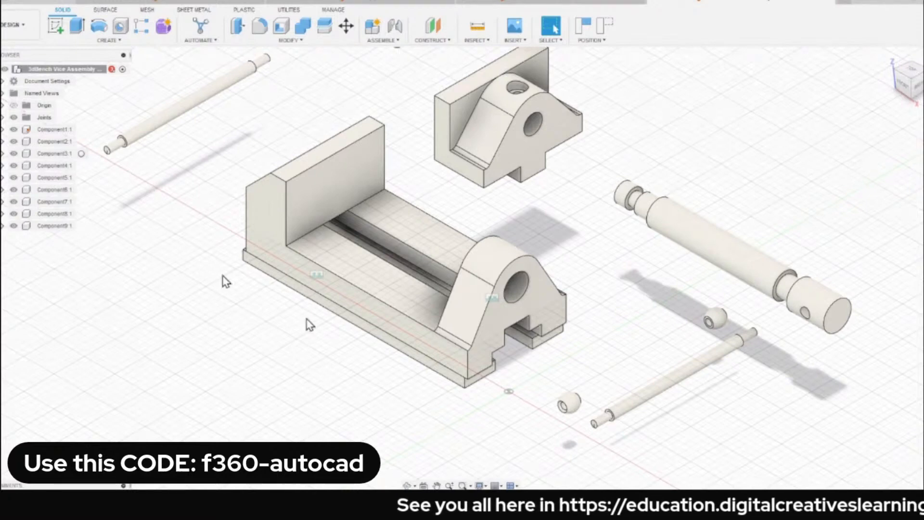
# Review the joint motion types available for the screw spindle, from Rigid and Revolute to Ball, and leave the joint command.
pyautogui.press('j')
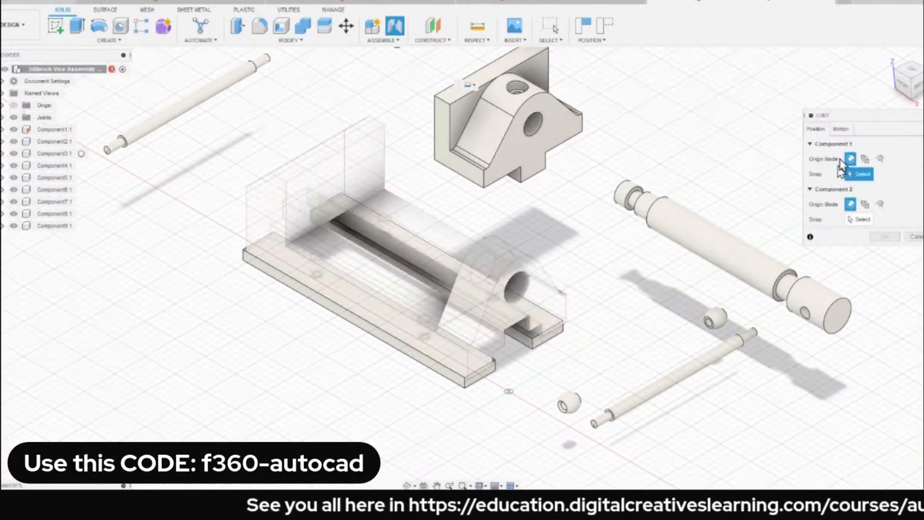
pyautogui.click(841, 128)
pyautogui.click(866, 144)
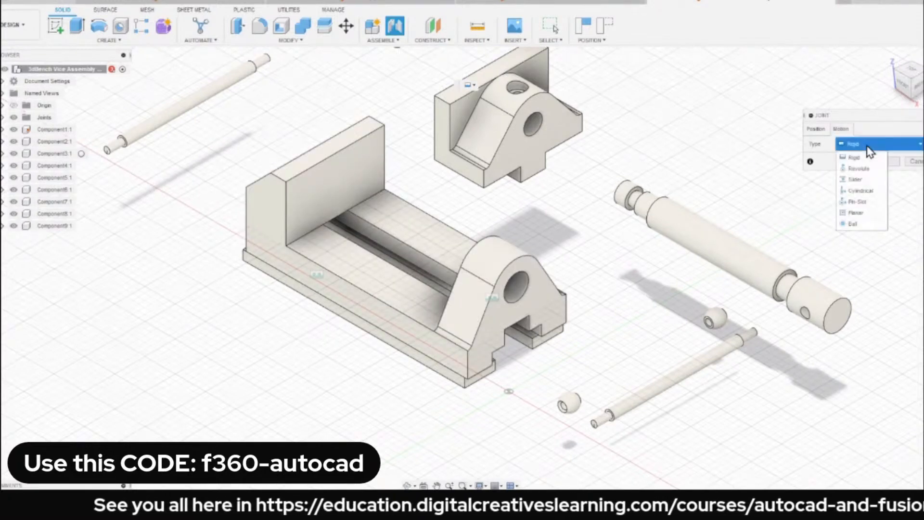
pyautogui.press('Escape')
pyautogui.press('Escape')
pyautogui.moveTo(731, 257); pyautogui.dragTo(691, 243)
pyautogui.press('j')
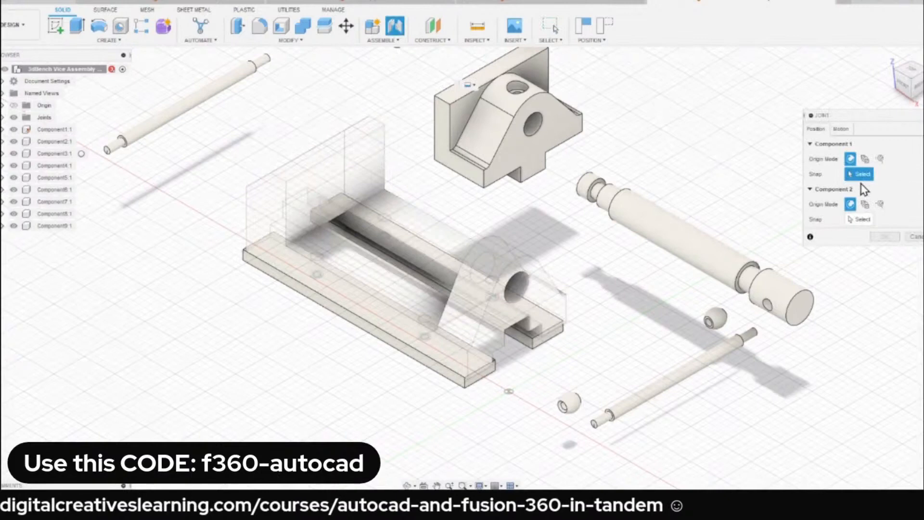
pyautogui.click(840, 128)
pyautogui.click(850, 145)
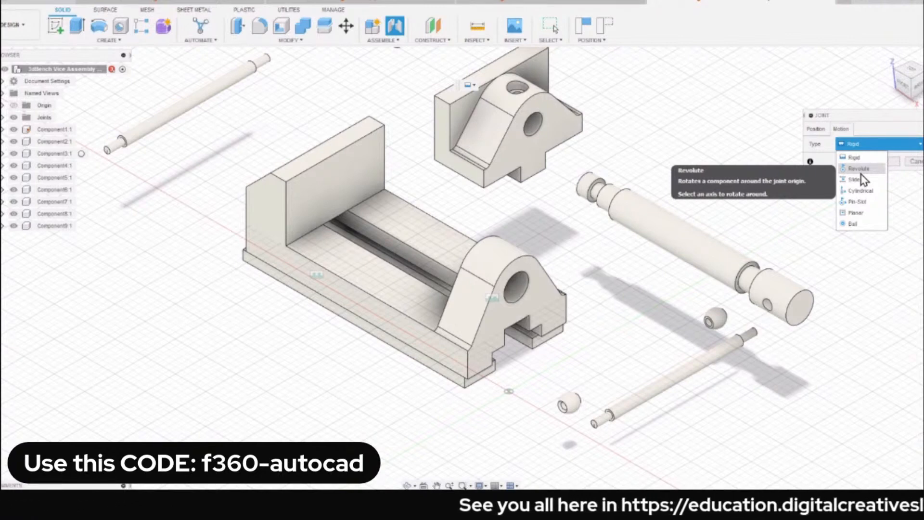
pyautogui.click(699, 251)
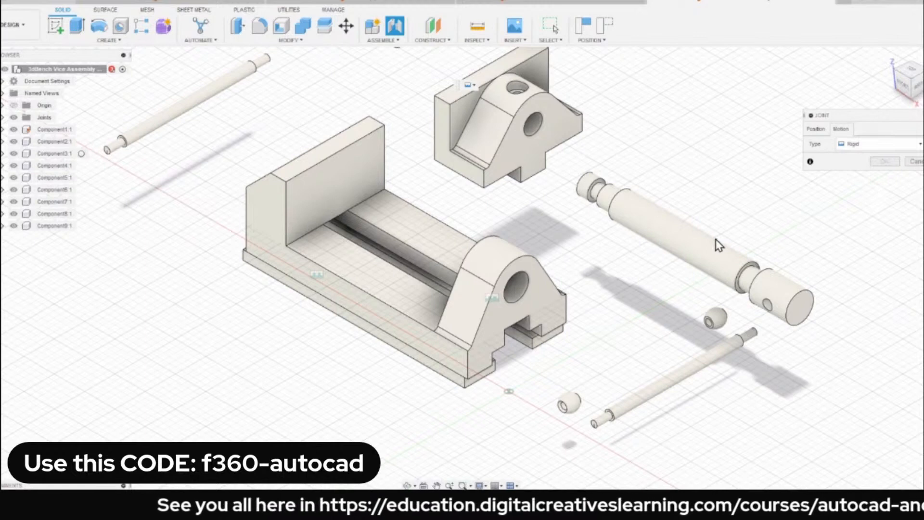
pyautogui.press('Escape')
# Try the screw spindle in the base's round hole by moving it freely, and place it back beside the base.
pyautogui.moveTo(708, 253); pyautogui.dragTo(499, 276)
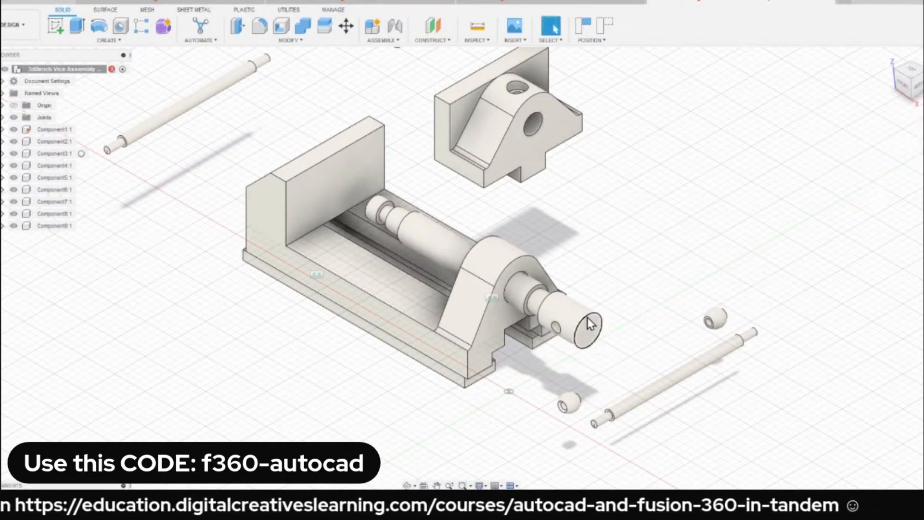
pyautogui.moveTo(586, 334); pyautogui.dragTo(511, 316)
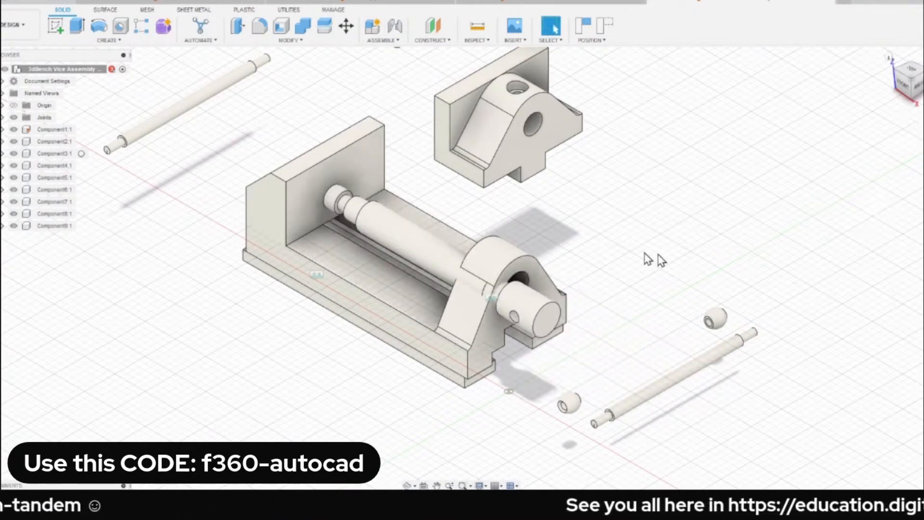
pyautogui.moveTo(405, 225); pyautogui.dragTo(632, 254)
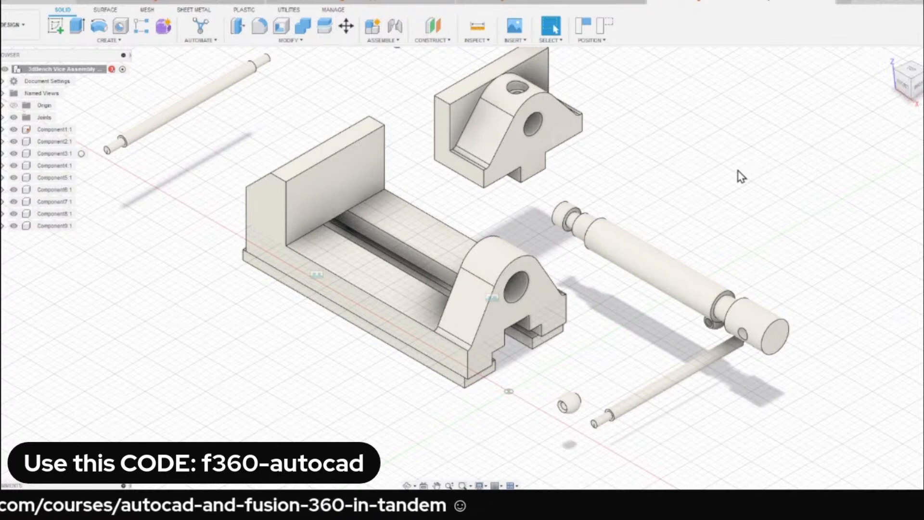
# Start a joint with Cylindrical motion and snap its first point to the middle of the screw spindle's main cylinder.
pyautogui.press('j')
pyautogui.click(841, 129)
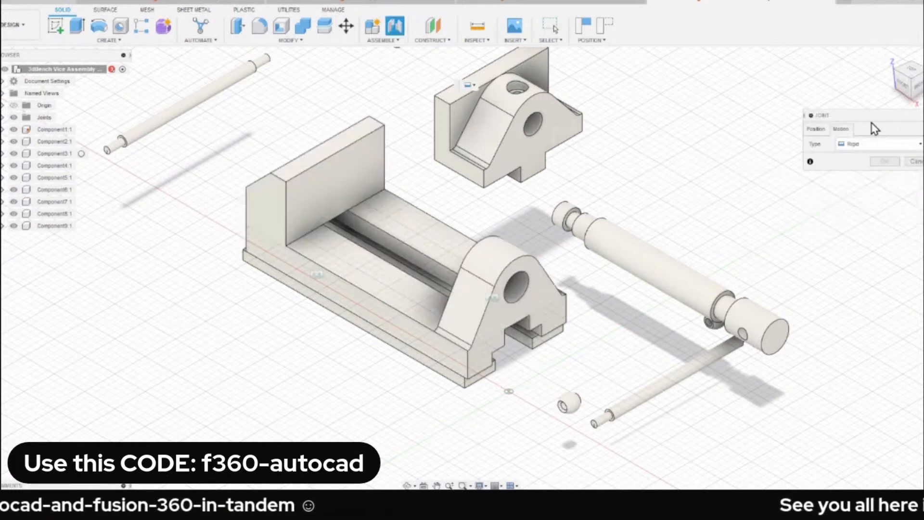
pyautogui.click(866, 144)
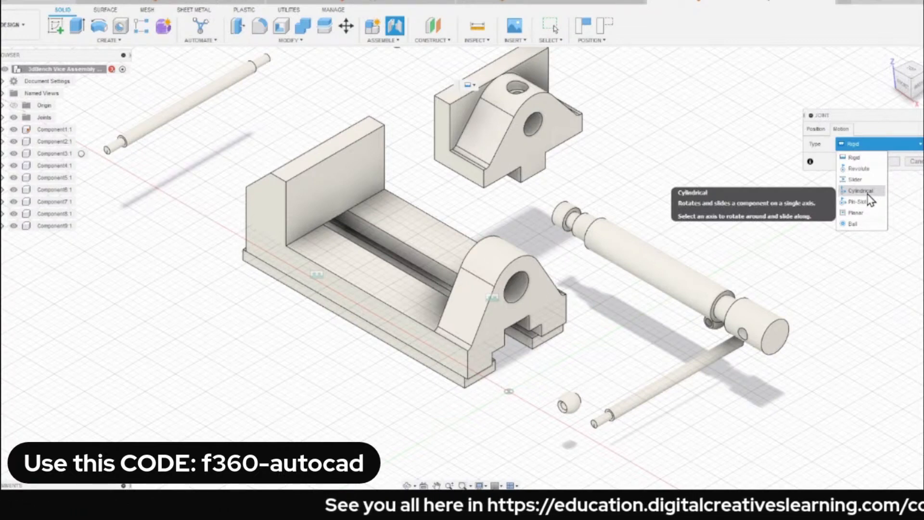
pyautogui.click(868, 193)
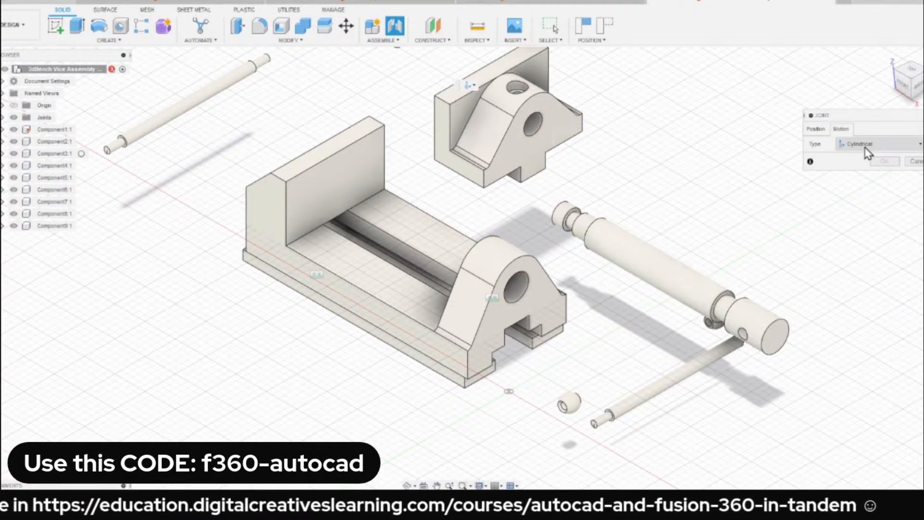
pyautogui.click(816, 129)
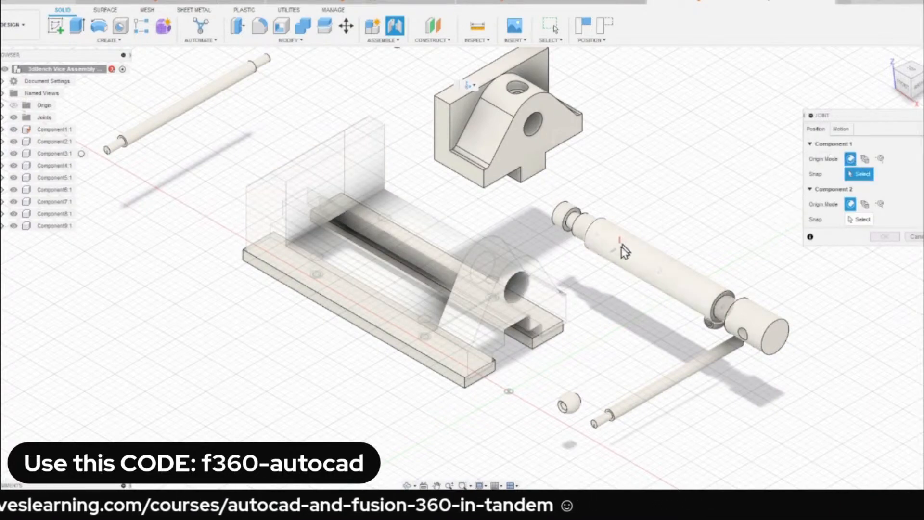
pyautogui.scroll(2, 619, 251)
pyautogui.scroll(2, 680, 285)
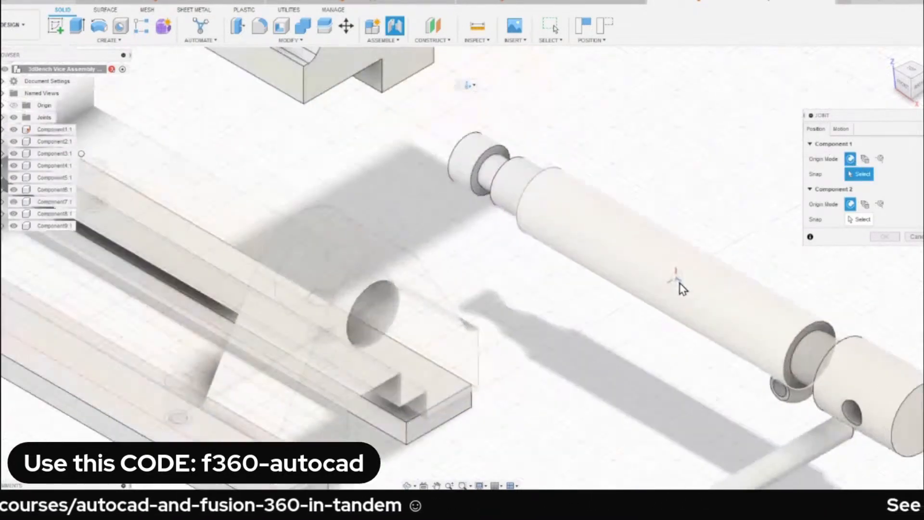
pyautogui.scroll(-3, 682, 289)
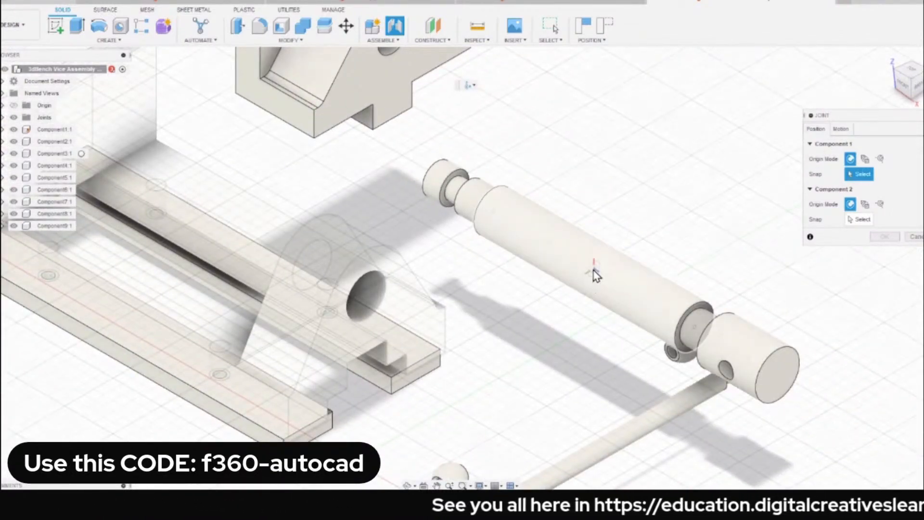
pyautogui.scroll(2, 596, 275)
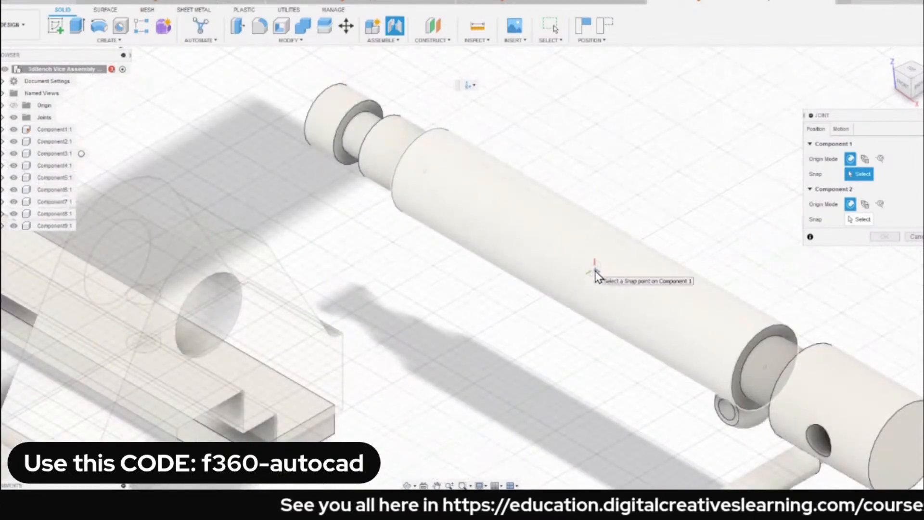
pyautogui.click(596, 275)
# Snap the second point to the middle of the base's round hole and create the cylindrical joint.
pyautogui.scroll(-5, 595, 272)
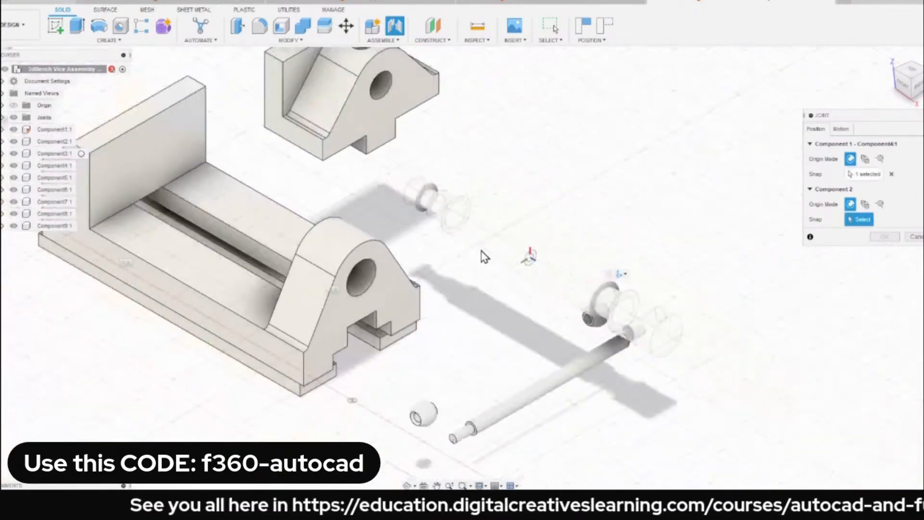
pyautogui.scroll(5, 483, 262)
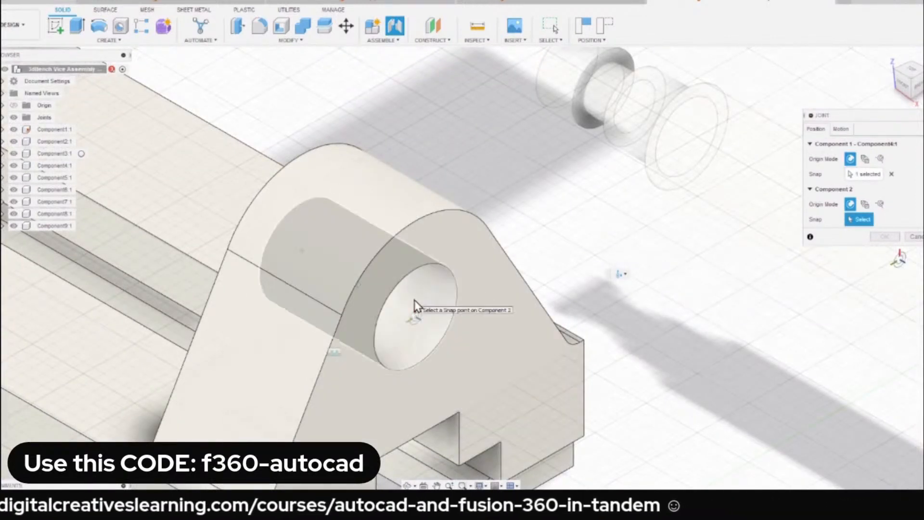
pyautogui.click(359, 287)
pyautogui.scroll(-3, 384, 214)
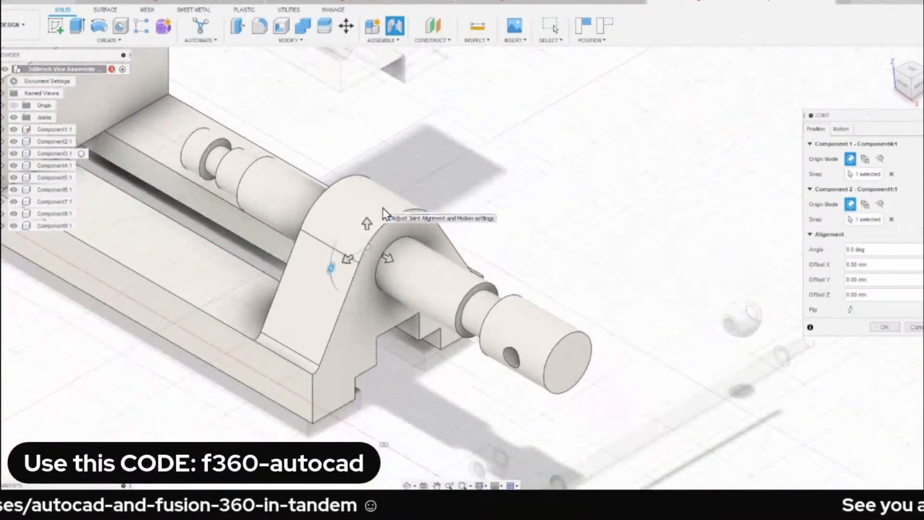
pyautogui.click(884, 329)
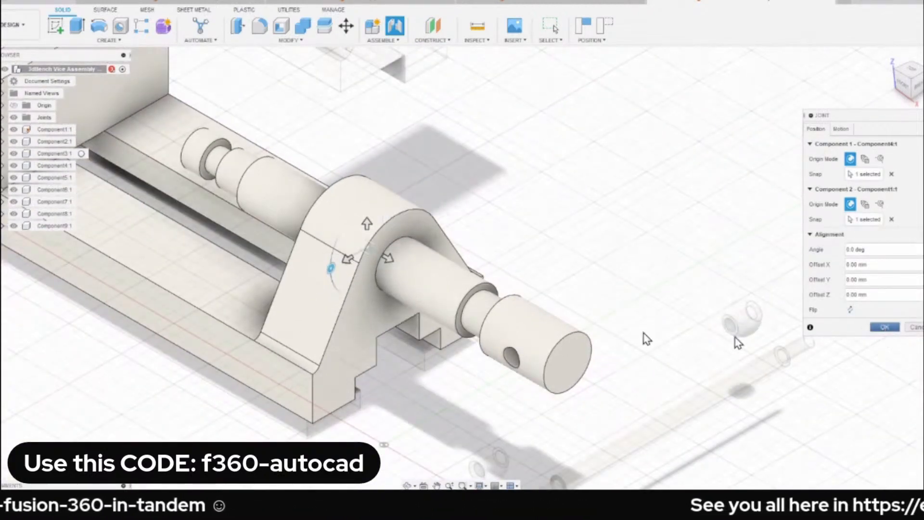
# Rotate the screw spindle and slide it through the base's round hole to test the cylindrical joint.
pyautogui.moveTo(510, 353); pyautogui.dragTo(591, 304)
pyautogui.moveTo(555, 221); pyautogui.dragTo(648, 247, button='middle')
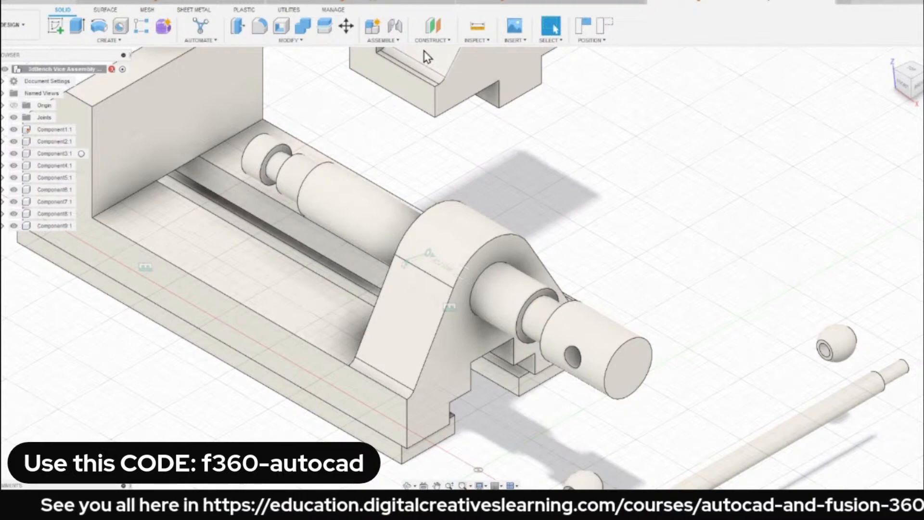
pyautogui.click(383, 40)
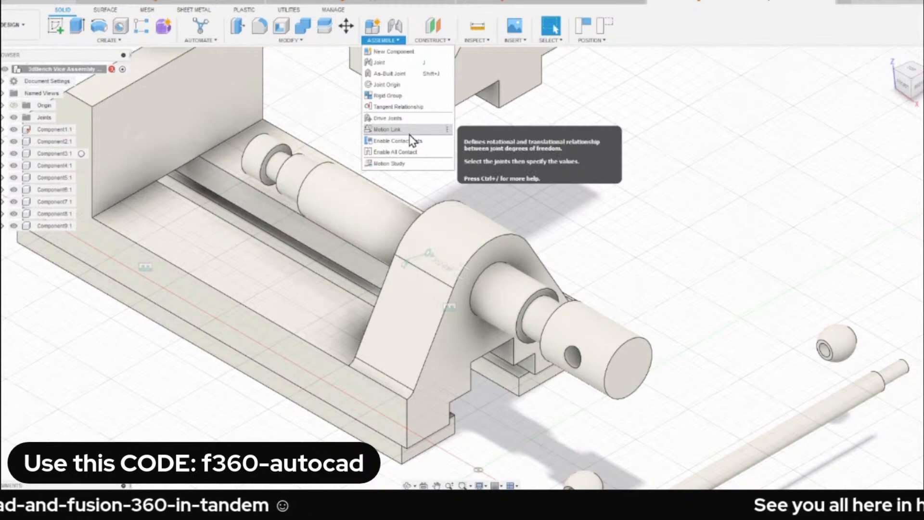
pyautogui.click(633, 168)
pyautogui.scroll(-3, 631, 178)
pyautogui.moveTo(614, 305); pyautogui.dragTo(638, 305)
pyautogui.scroll(3, 625, 233)
pyautogui.scroll(-3, 550, 209)
pyautogui.scroll(2, 522, 205)
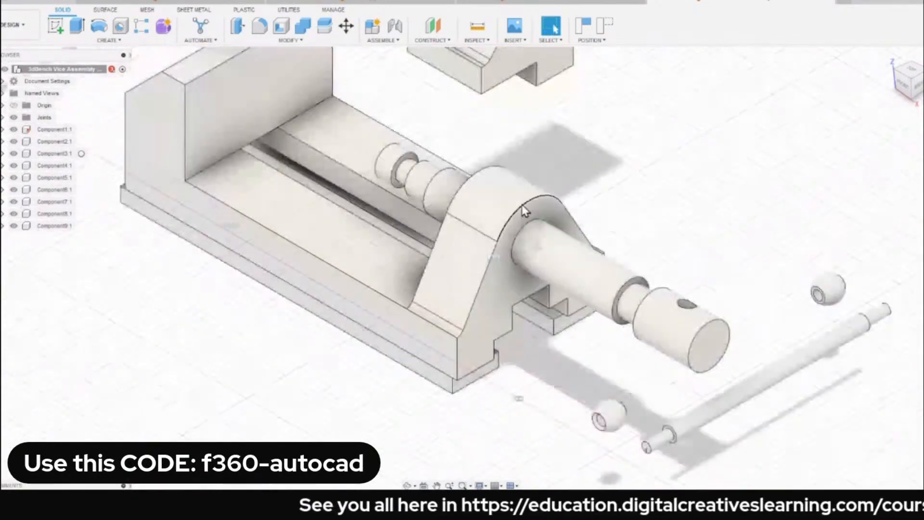
pyautogui.scroll(-3, 522, 204)
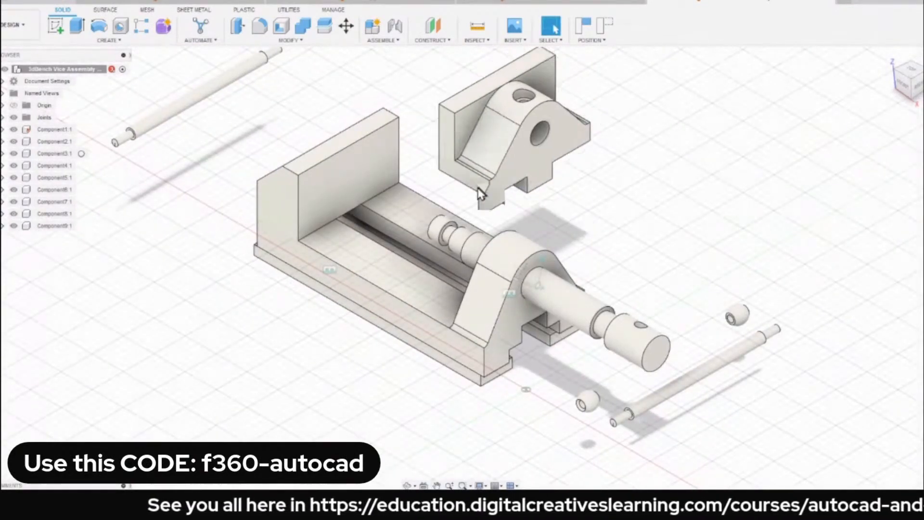
# Slide the screw spindle outward along its axis until it clears the base's round hole.
pyautogui.moveTo(478, 188); pyautogui.dragTo(542, 170)
pyautogui.scroll(3, 478, 166)
pyautogui.scroll(-3, 645, 227)
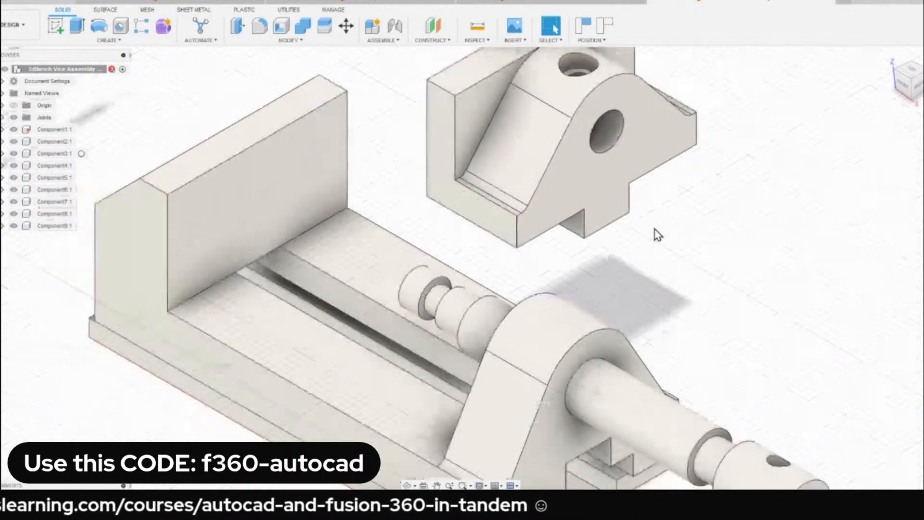
pyautogui.moveTo(751, 426); pyautogui.dragTo(921, 515)
pyautogui.scroll(-2, 739, 295)
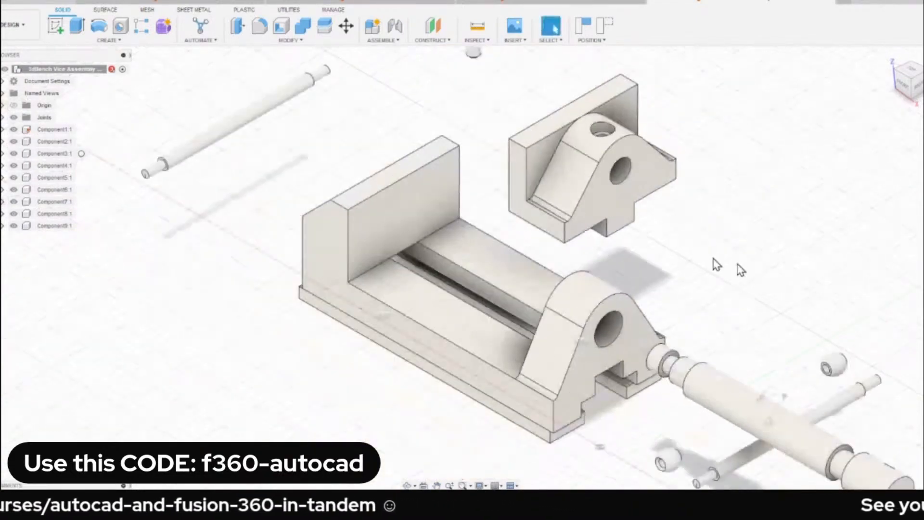
pyautogui.moveTo(714, 261); pyautogui.dragTo(625, 224, button='middle')
pyautogui.press('j')
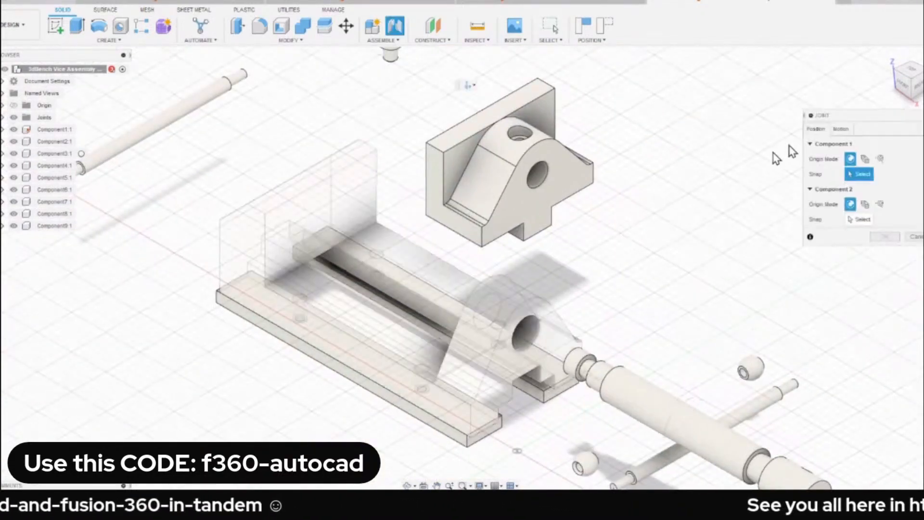
pyautogui.click(849, 132)
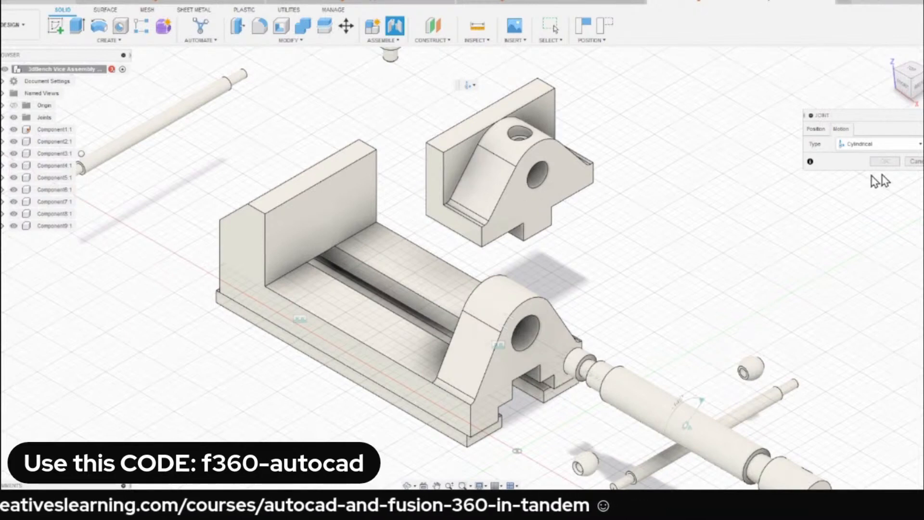
pyautogui.click(911, 162)
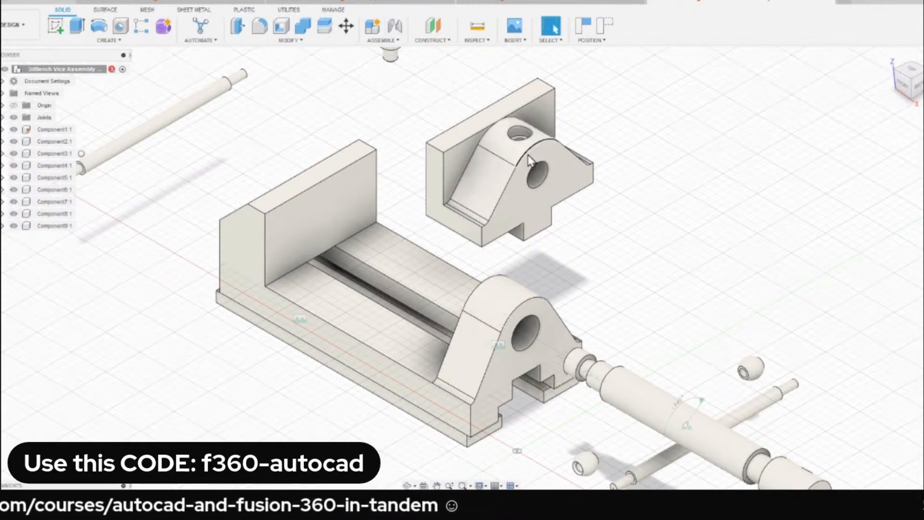
# Try the moving jaw on the base's rails by moving it freely, and place it back beside the base.
pyautogui.moveTo(530, 161); pyautogui.dragTo(403, 223)
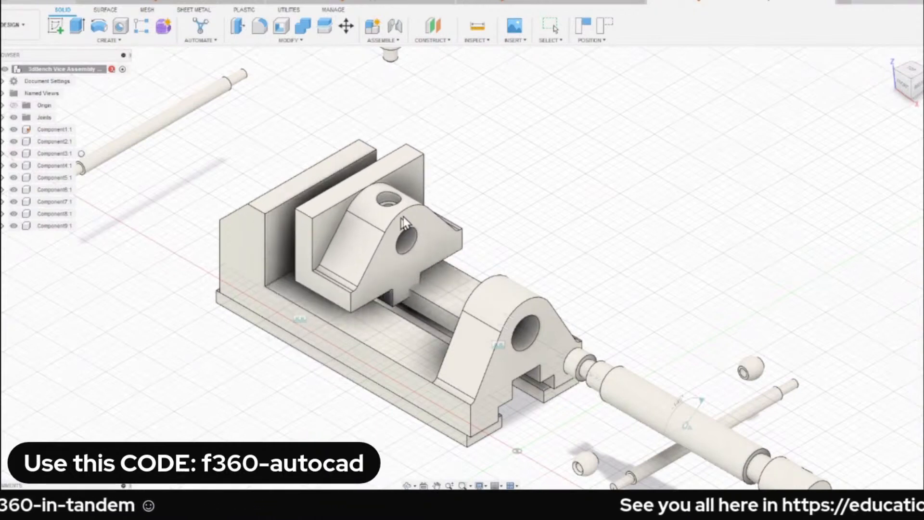
pyautogui.press('Escape')
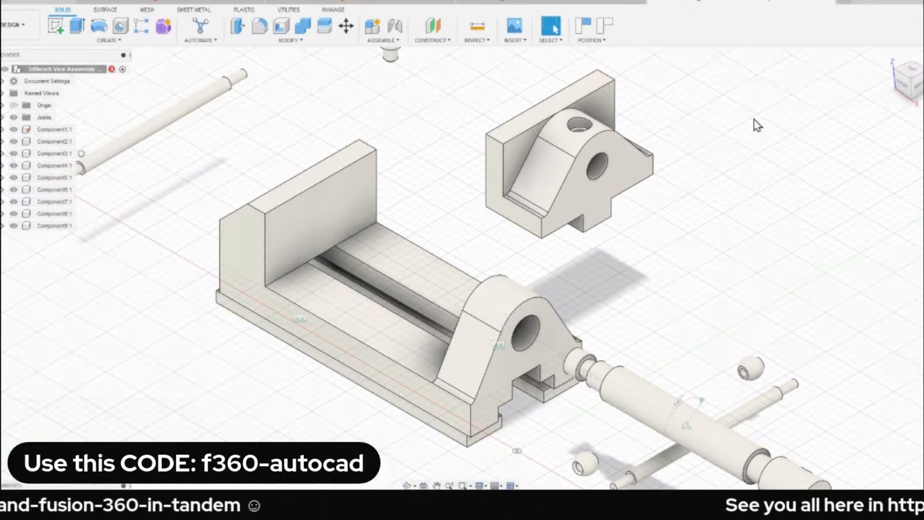
pyautogui.press('j')
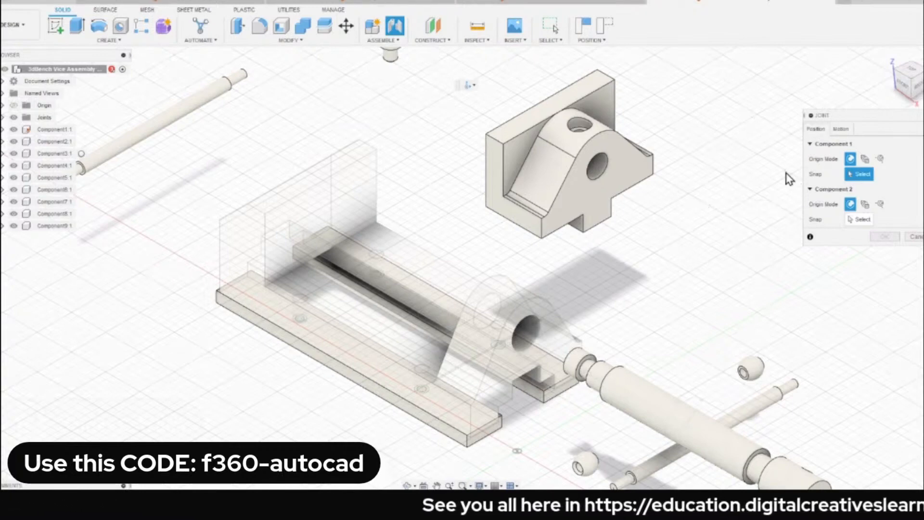
pyautogui.click(842, 129)
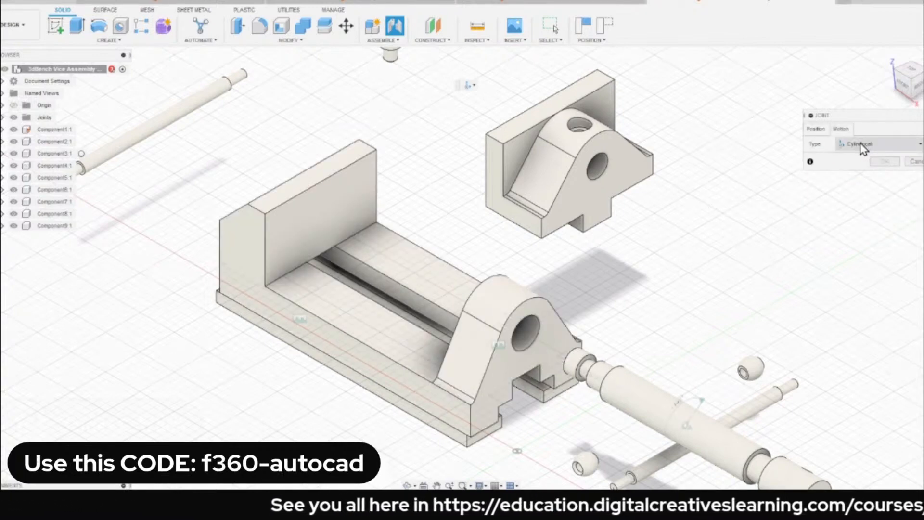
pyautogui.click(861, 145)
pyautogui.click(866, 181)
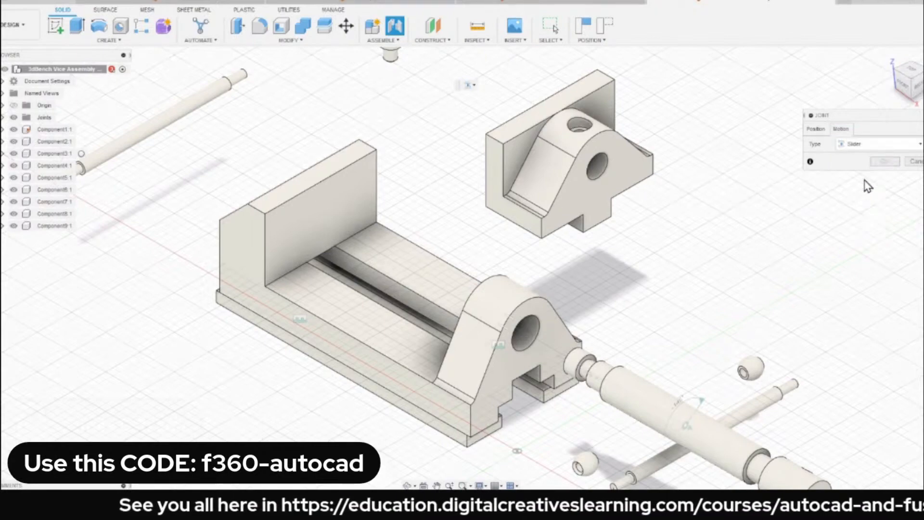
pyautogui.scroll(2, 466, 243)
pyautogui.scroll(-2, 482, 242)
pyautogui.moveTo(519, 246)
pyautogui.keyDown('shift'); pyautogui.mouseDown(button='middle')
pyautogui.moveTo(516, 194)
pyautogui.moveTo(518, 241)
pyautogui.mouseUp(button='middle'); pyautogui.keyUp('shift')
pyautogui.scroll(2, 399, 308)
pyautogui.keyDown('shift'); pyautogui.moveTo(621, 194); pyautogui.dragTo(649, 127, button='middle'); pyautogui.keyUp('shift')
pyautogui.scroll(5, 585, 228)
pyautogui.keyDown('shift'); pyautogui.moveTo(633, 228); pyautogui.dragTo(604, 186, button='middle'); pyautogui.keyUp('shift')
pyautogui.scroll(-3, 604, 186)
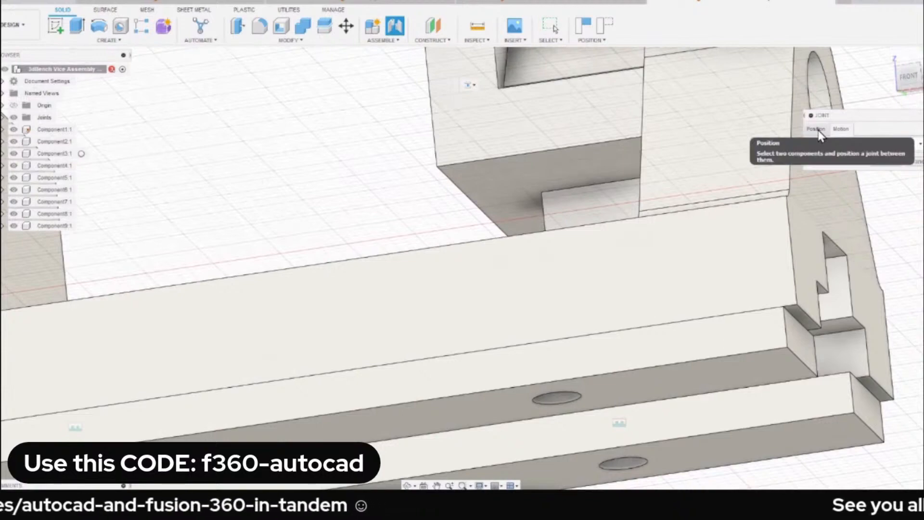
pyautogui.click(820, 134)
pyautogui.scroll(-4, 663, 225)
pyautogui.moveTo(675, 224)
pyautogui.keyDown('shift'); pyautogui.mouseDown(button='middle')
pyautogui.moveTo(629, 238)
pyautogui.moveTo(663, 226)
pyautogui.mouseUp(button='middle'); pyautogui.keyUp('shift')
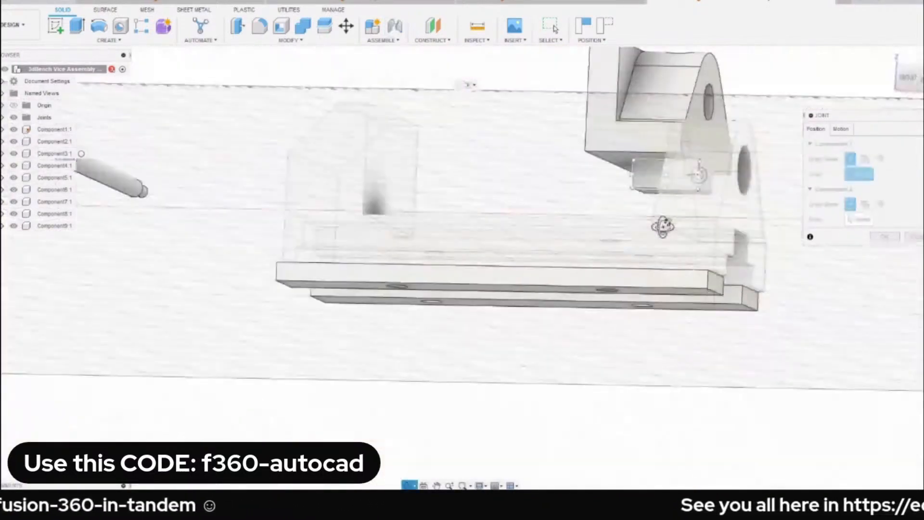
pyautogui.moveTo(608, 241); pyautogui.dragTo(545, 297, button='middle')
pyautogui.scroll(3, 589, 228)
pyautogui.keyDown('shift'); pyautogui.moveTo(608, 223); pyautogui.dragTo(680, 299, button='middle'); pyautogui.keyUp('shift')
pyautogui.scroll(5, 678, 298)
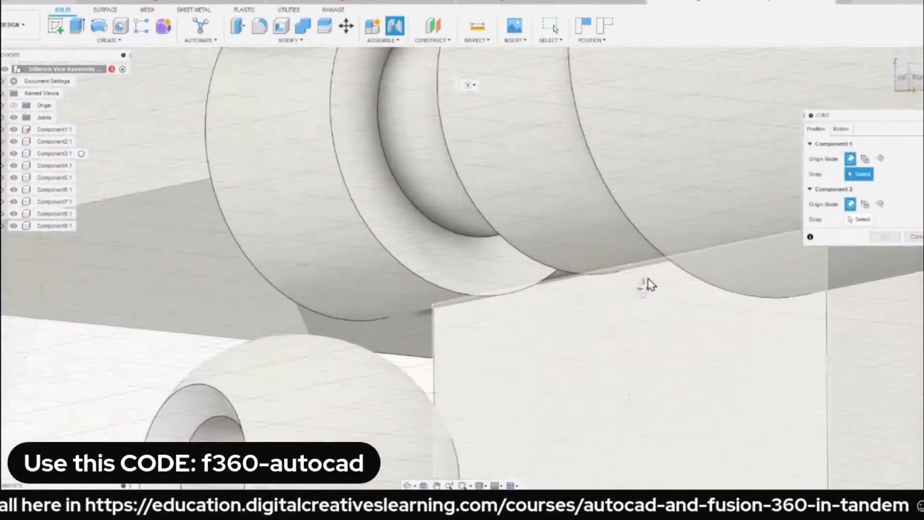
pyautogui.scroll(-5, 647, 283)
pyautogui.press('Escape')
# Isolate the moving jaw and the base so that only these two components are shown.
pyautogui.scroll(-8, 501, 234)
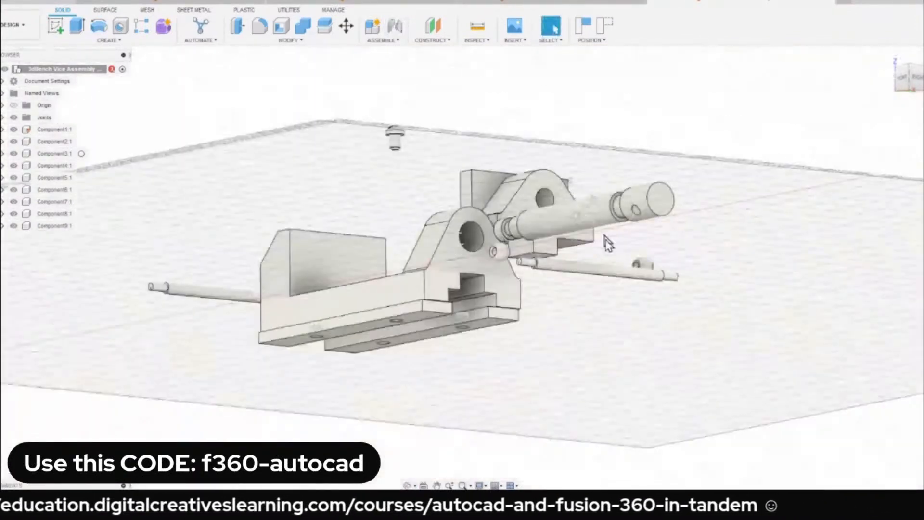
pyautogui.moveTo(605, 237)
pyautogui.keyDown('shift'); pyautogui.mouseDown(button='middle')
pyautogui.moveTo(592, 195)
pyautogui.moveTo(595, 232)
pyautogui.mouseUp(button='middle'); pyautogui.keyUp('shift')
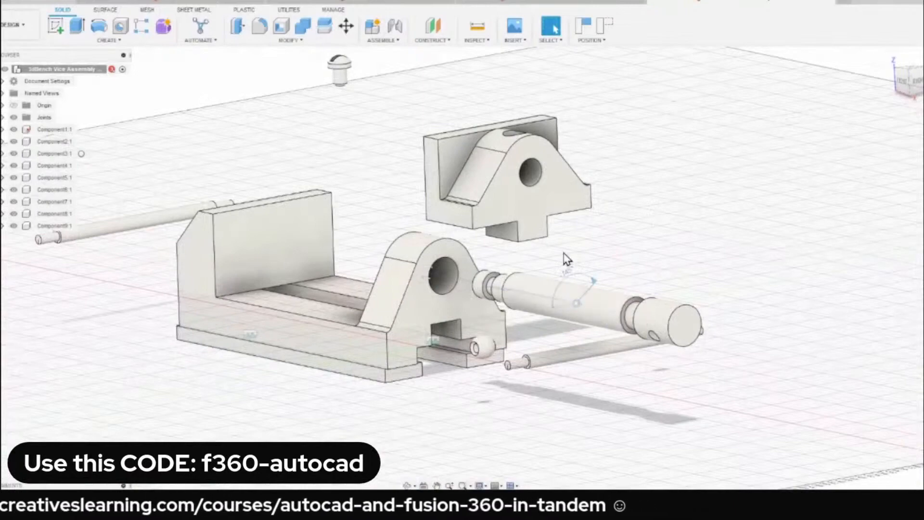
pyautogui.scroll(-3, 567, 258)
pyautogui.scroll(4, 539, 285)
pyautogui.keyDown('shift'); pyautogui.moveTo(539, 285); pyautogui.dragTo(528, 313, button='middle'); pyautogui.keyUp('shift')
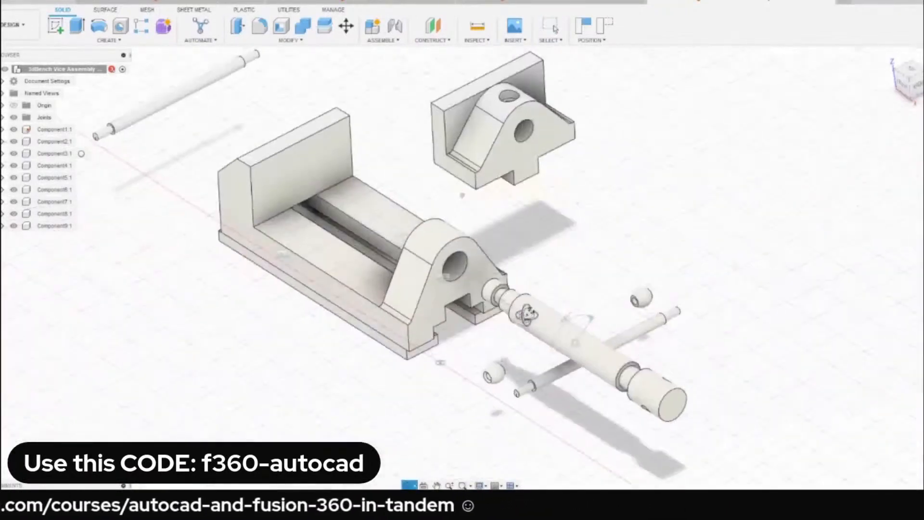
pyautogui.click(474, 137)
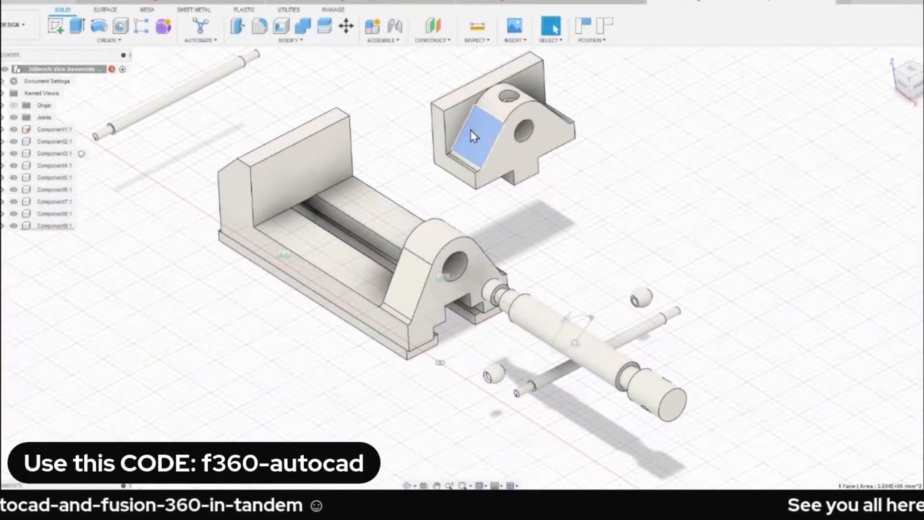
pyautogui.click(57, 226)
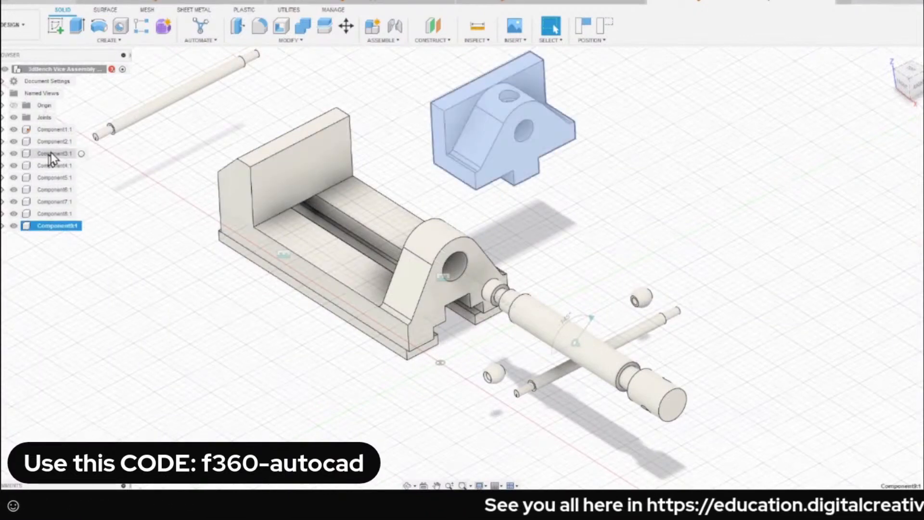
pyautogui.keyDown('ctrl'); pyautogui.click(58, 133); pyautogui.keyUp('ctrl')
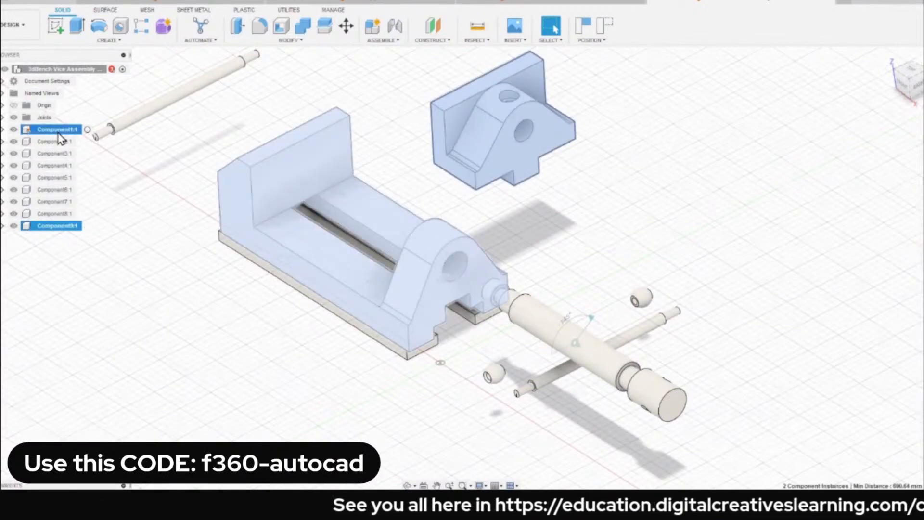
pyautogui.rightClick(60, 139)
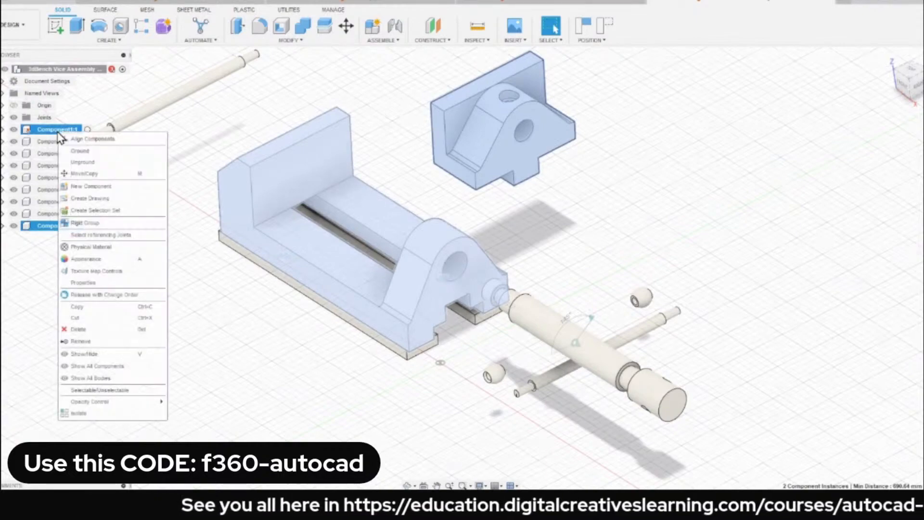
pyautogui.click(103, 414)
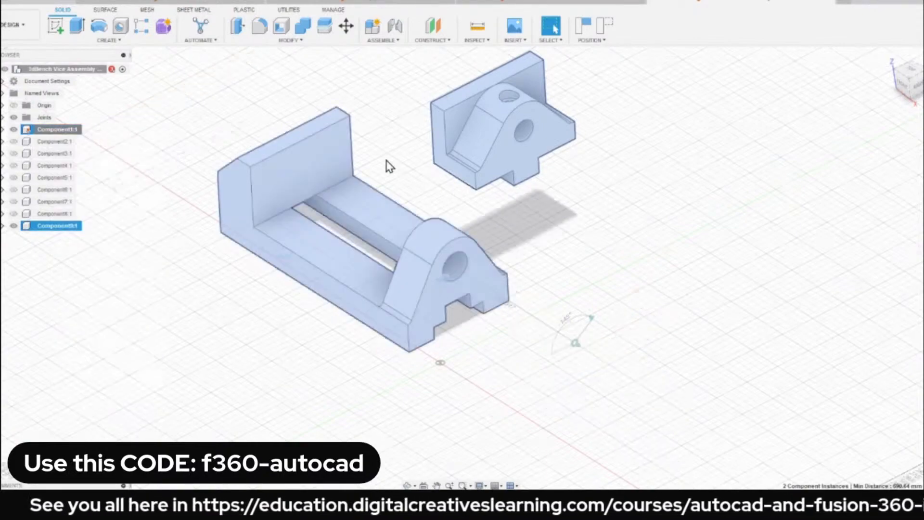
# Start a Slider joint and snap its first point to the midpoint of the upper edge of the moving jaw's bottom tongue.
pyautogui.keyDown('shift'); pyautogui.moveTo(384, 166); pyautogui.dragTo(505, 163, button='middle'); pyautogui.keyUp('shift')
pyautogui.scroll(2, 505, 163)
pyautogui.moveTo(554, 161); pyautogui.dragTo(655, 182)
pyautogui.keyDown('shift'); pyautogui.moveTo(473, 137); pyautogui.dragTo(477, 114, button='middle'); pyautogui.keyUp('shift')
pyautogui.press('j')
pyautogui.scroll(5, 470, 281)
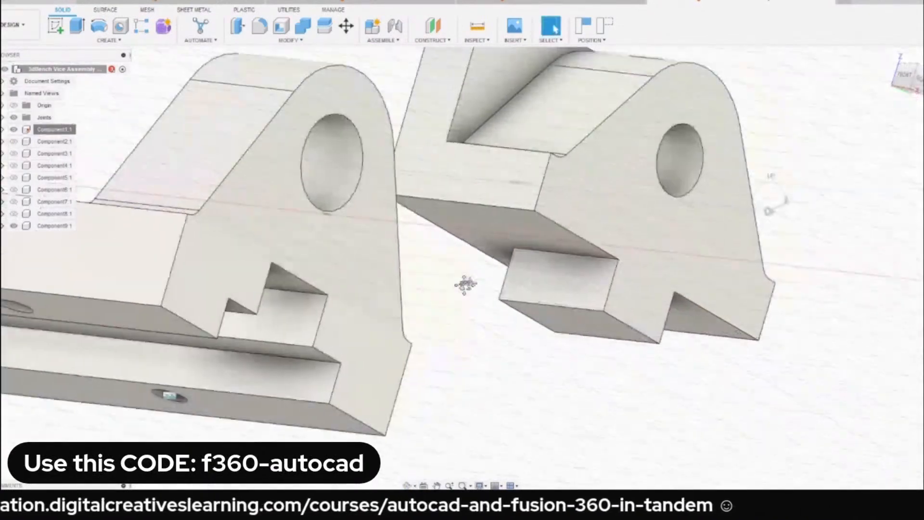
pyautogui.click(840, 128)
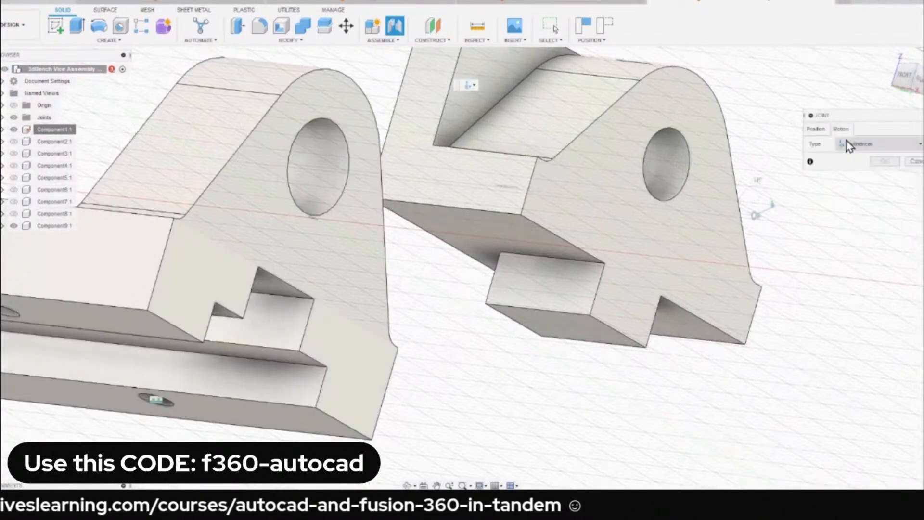
pyautogui.click(868, 144)
pyautogui.click(855, 179)
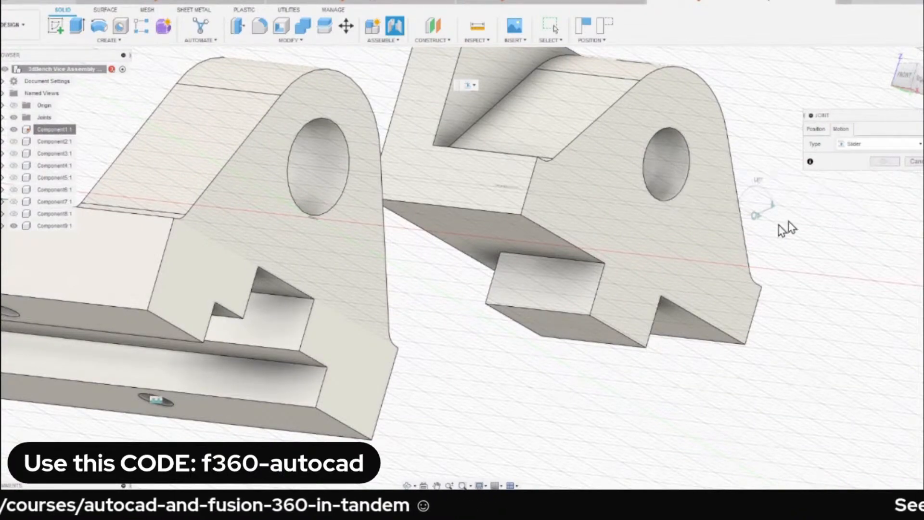
pyautogui.scroll(5, 542, 256)
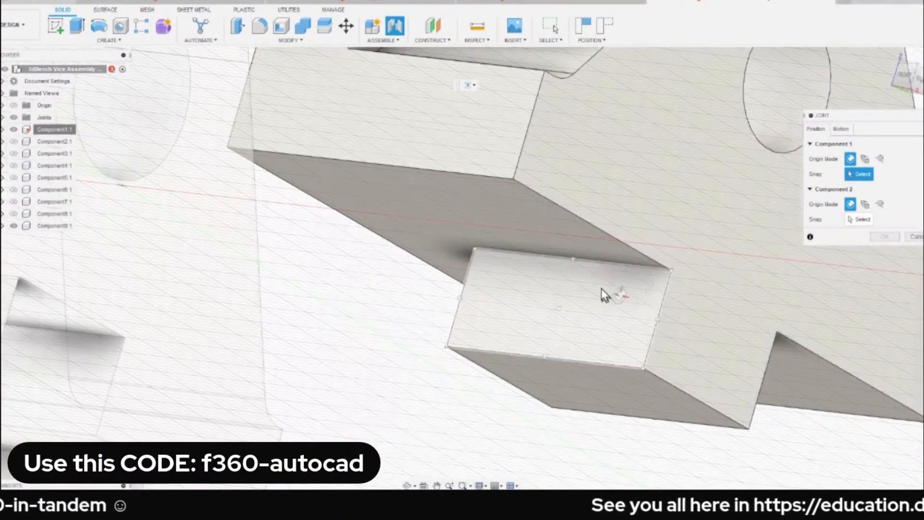
pyautogui.moveTo(564, 268)
pyautogui.keyDown('shift'); pyautogui.mouseDown(button='middle')
pyautogui.moveTo(471, 274)
pyautogui.moveTo(495, 244)
pyautogui.moveTo(555, 233)
pyautogui.moveTo(540, 243)
pyautogui.moveTo(553, 274)
pyautogui.moveTo(553, 247)
pyautogui.moveTo(569, 258)
pyautogui.mouseUp(button='middle'); pyautogui.keyUp('shift')
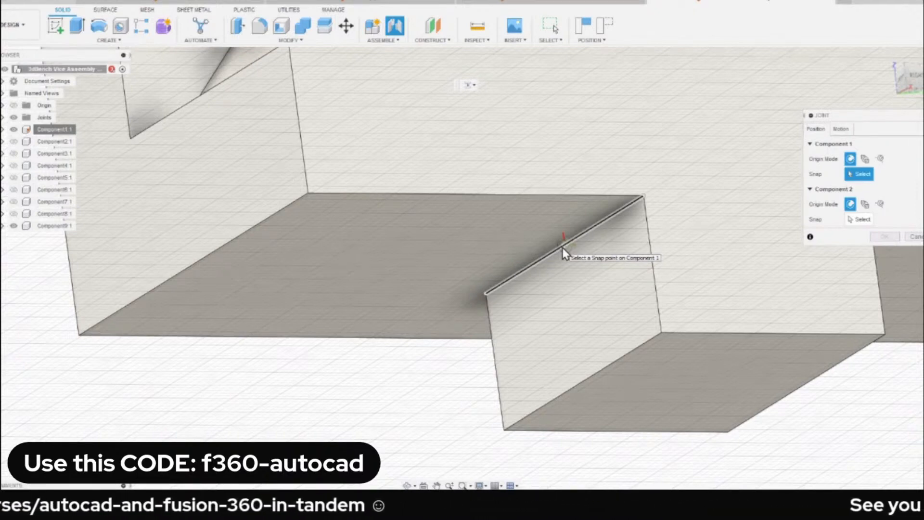
pyautogui.click(563, 253)
# Snap the second point to the midpoint of the base slot's upper edge and create the slider joint.
pyautogui.keyDown('shift'); pyautogui.moveTo(505, 270); pyautogui.dragTo(531, 272, button='middle'); pyautogui.keyUp('shift')
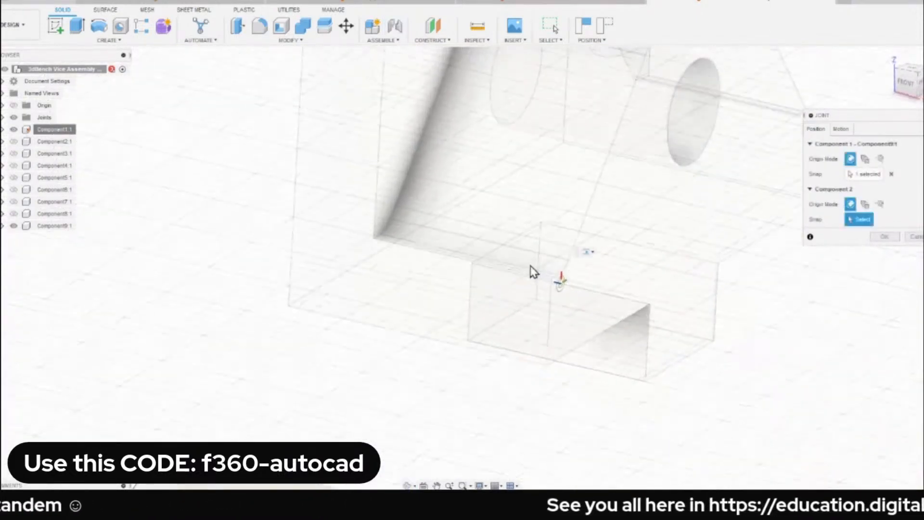
pyautogui.scroll(-5, 533, 272)
pyautogui.scroll(-1, 454, 248)
pyautogui.moveTo(347, 310); pyautogui.dragTo(431, 277, button='middle')
pyautogui.scroll(4, 357, 309)
pyautogui.scroll(-2, 372, 260)
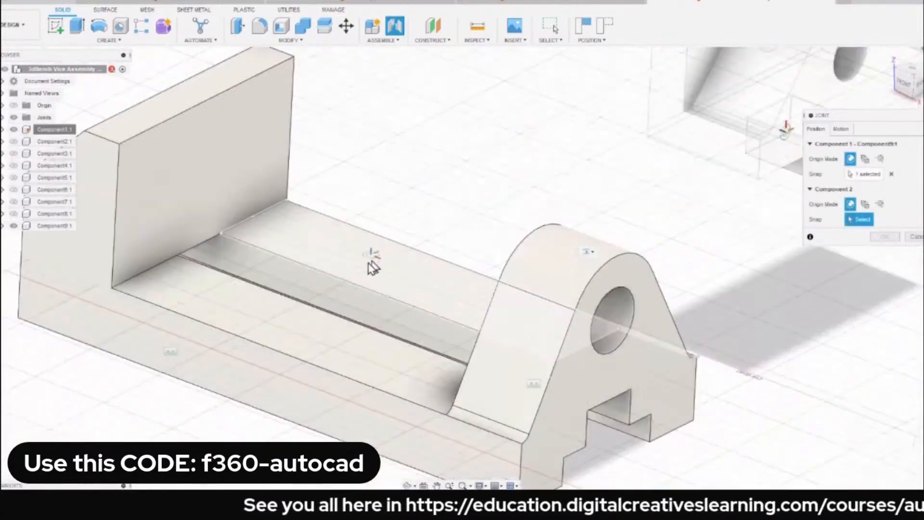
pyautogui.keyDown('shift'); pyautogui.moveTo(373, 268); pyautogui.dragTo(283, 221, button='middle'); pyautogui.keyUp('shift')
pyautogui.scroll(3, 256, 226)
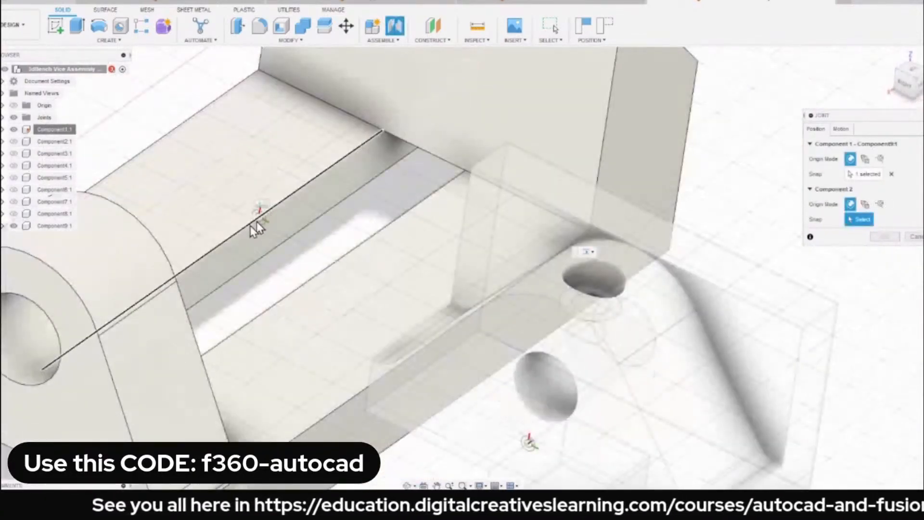
pyautogui.click(215, 256)
pyautogui.scroll(-3, 264, 206)
pyautogui.keyDown('shift'); pyautogui.moveTo(264, 207); pyautogui.dragTo(290, 257, button='middle'); pyautogui.keyUp('shift')
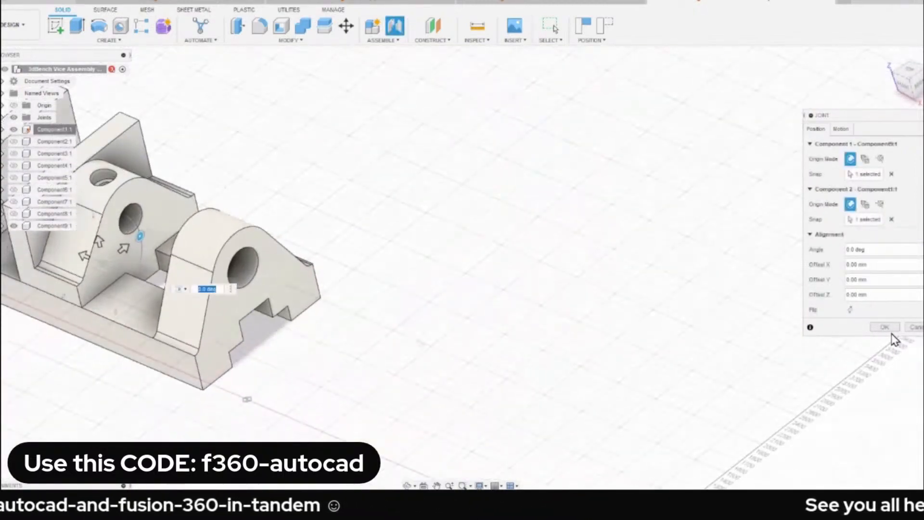
pyautogui.click(884, 328)
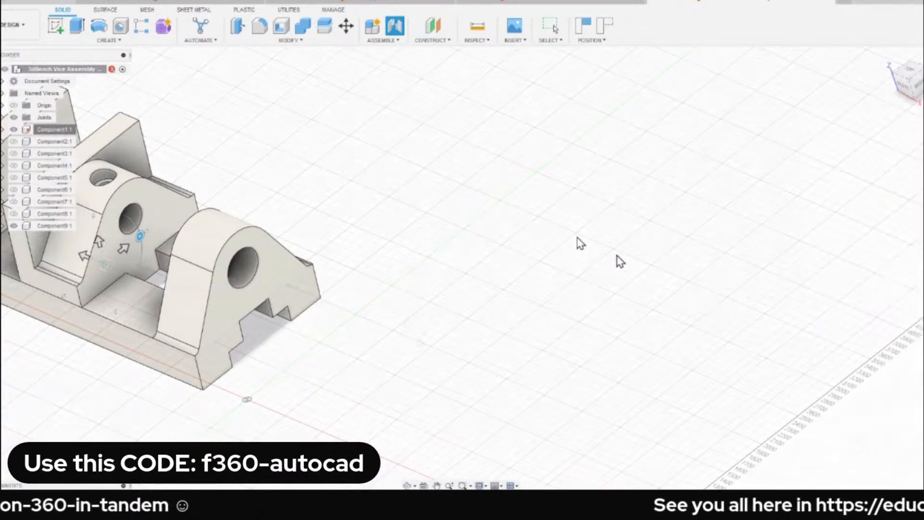
# Slide the moving jaw along the base's rails to test the slider joint.
pyautogui.moveTo(410, 210); pyautogui.dragTo(694, 220, button='middle')
pyautogui.keyDown('shift'); pyautogui.moveTo(378, 244); pyautogui.dragTo(354, 240, button='middle'); pyautogui.keyUp('shift')
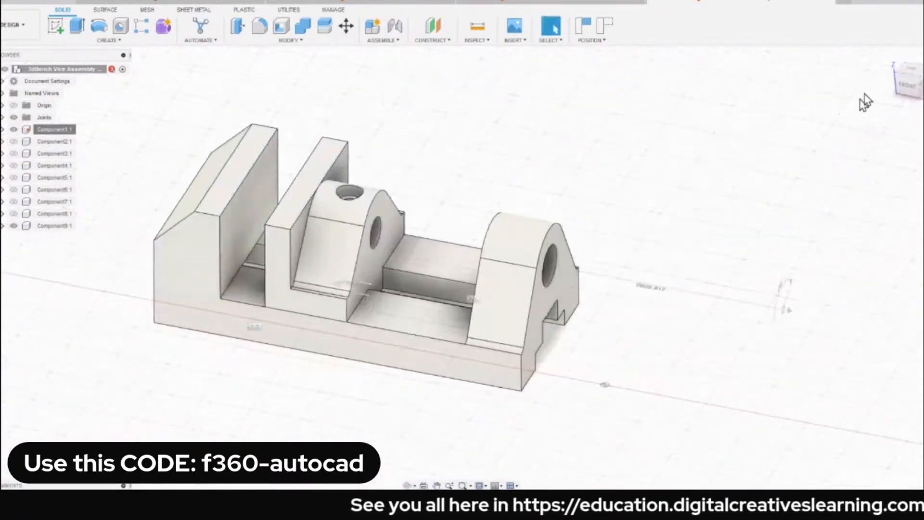
pyautogui.click(887, 58)
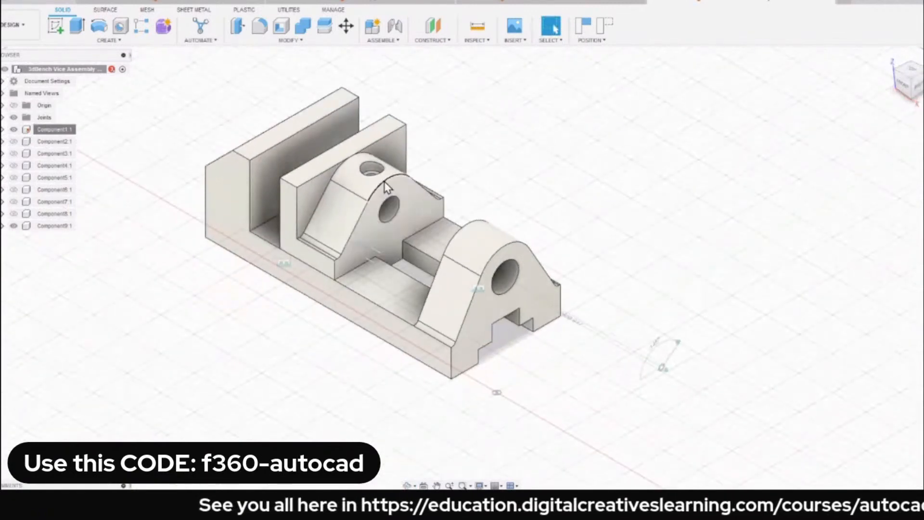
pyautogui.moveTo(385, 205); pyautogui.dragTo(373, 246)
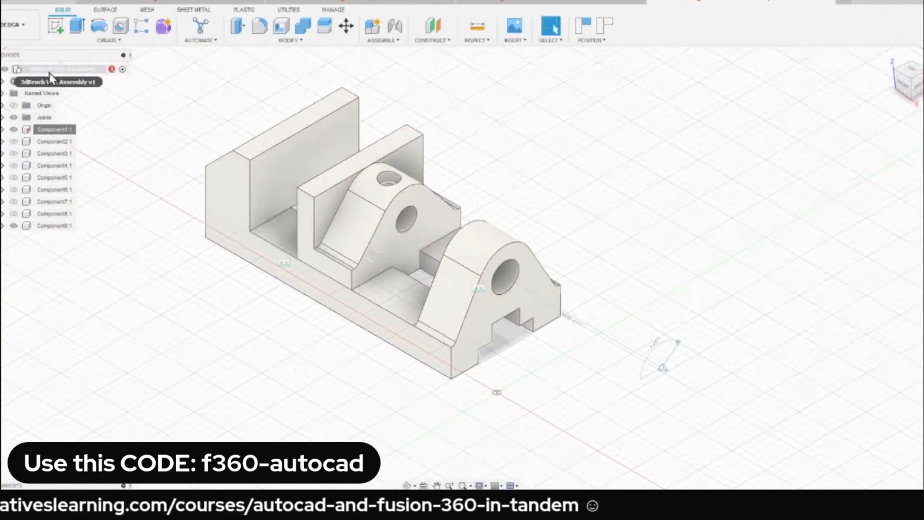
# Show all components of the vice assembly again.
pyautogui.rightClick(49, 71)
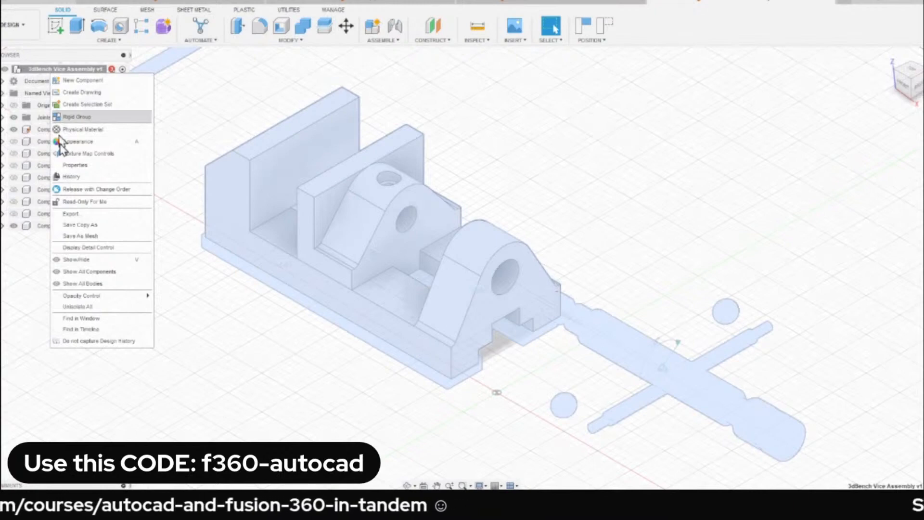
pyautogui.click(82, 273)
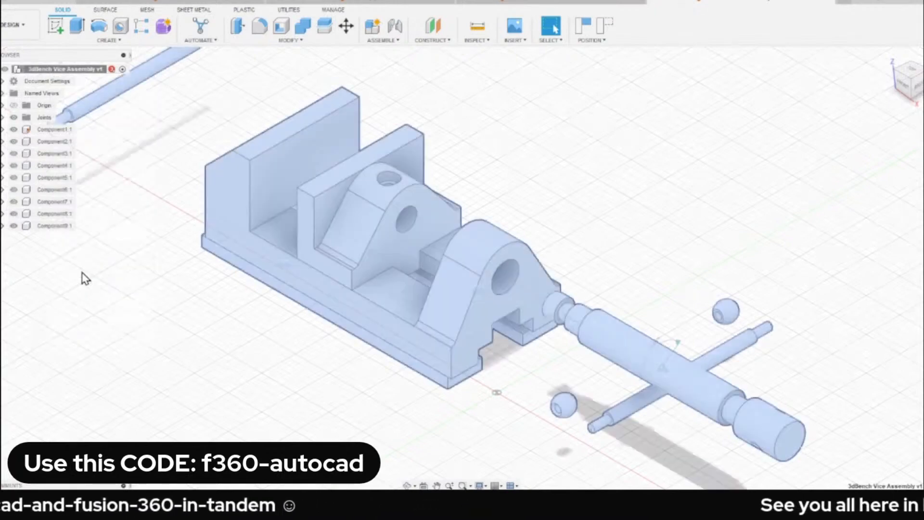
pyautogui.moveTo(167, 183); pyautogui.dragTo(275, 189, button='middle')
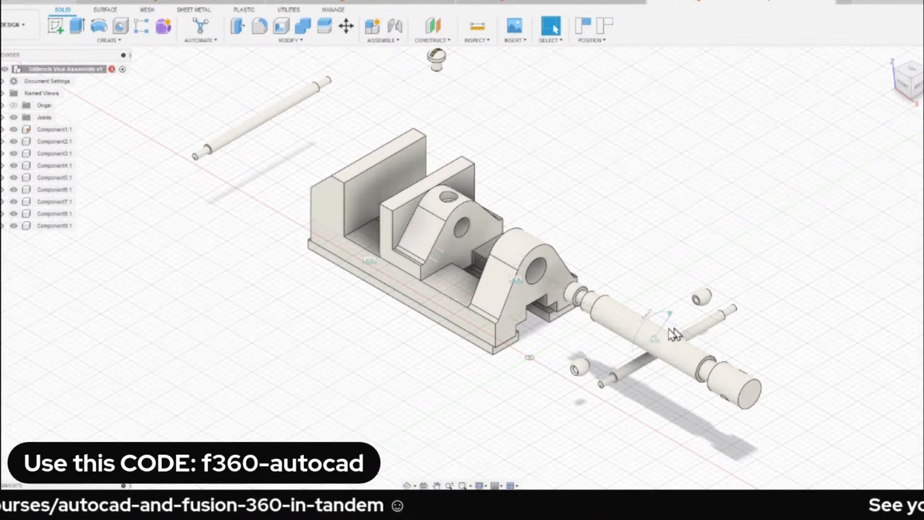
# Slide the screw spindle through the base's round hole until its tip is close to the moving jaw's hole.
pyautogui.moveTo(668, 330); pyautogui.dragTo(501, 307)
pyautogui.scroll(3, 584, 191)
pyautogui.scroll(4, 557, 198)
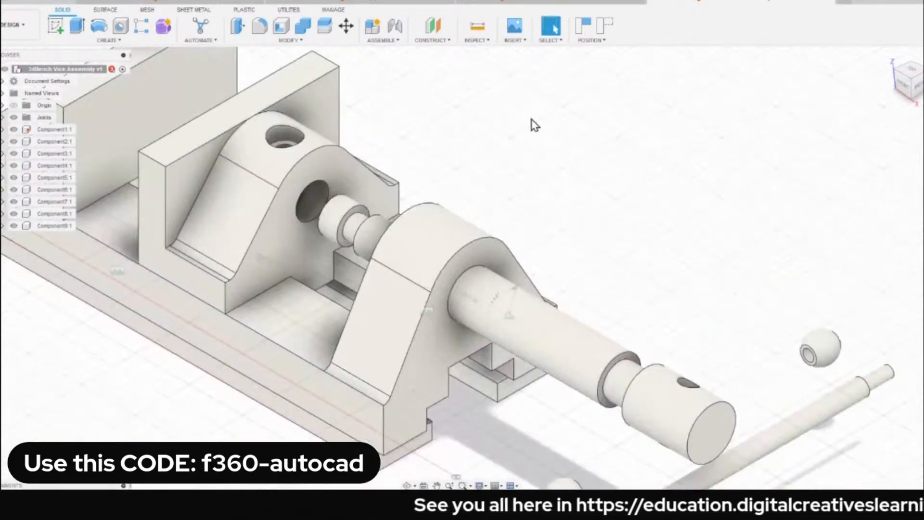
pyautogui.scroll(-3, 533, 132)
pyautogui.scroll(4, 561, 324)
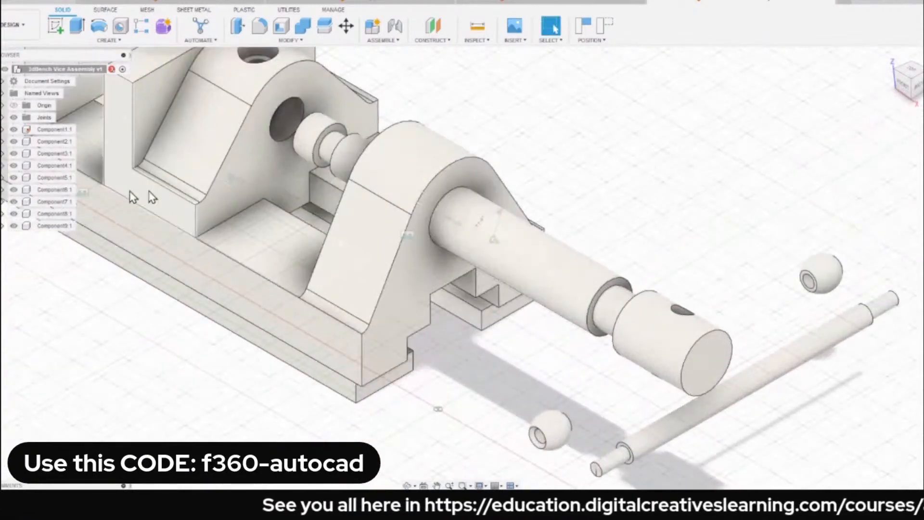
# Shift the handle bar closer to the spindle head and rotate the spindle so its cross hole faces sideways.
pyautogui.moveTo(786, 377); pyautogui.dragTo(720, 399)
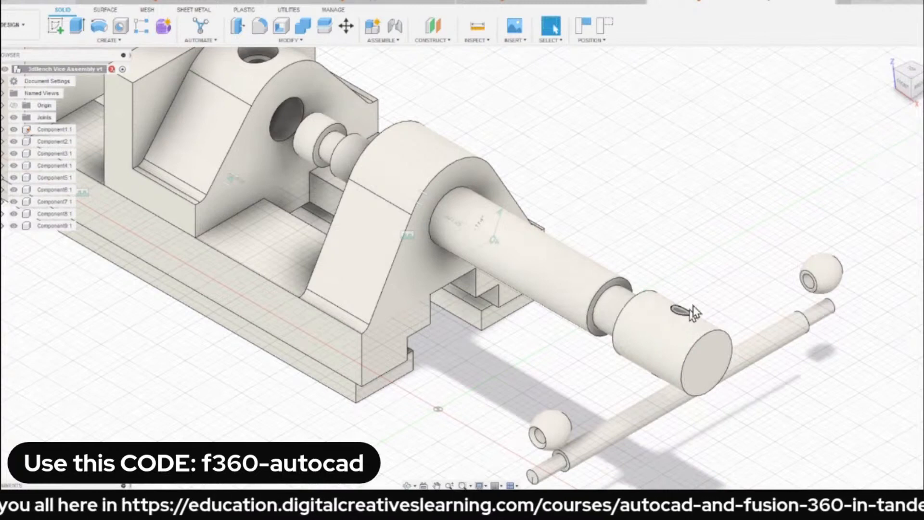
pyautogui.moveTo(690, 309); pyautogui.dragTo(749, 250)
pyautogui.moveTo(704, 224); pyautogui.dragTo(635, 175, button='middle')
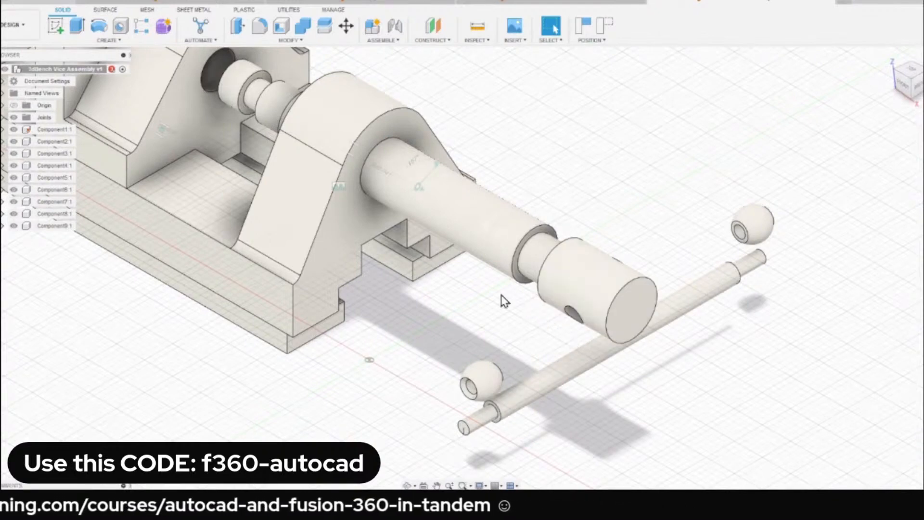
# Start a Cylindrical joint and snap its first point to the middle of the handle bar.
pyautogui.press('j')
pyautogui.click(841, 129)
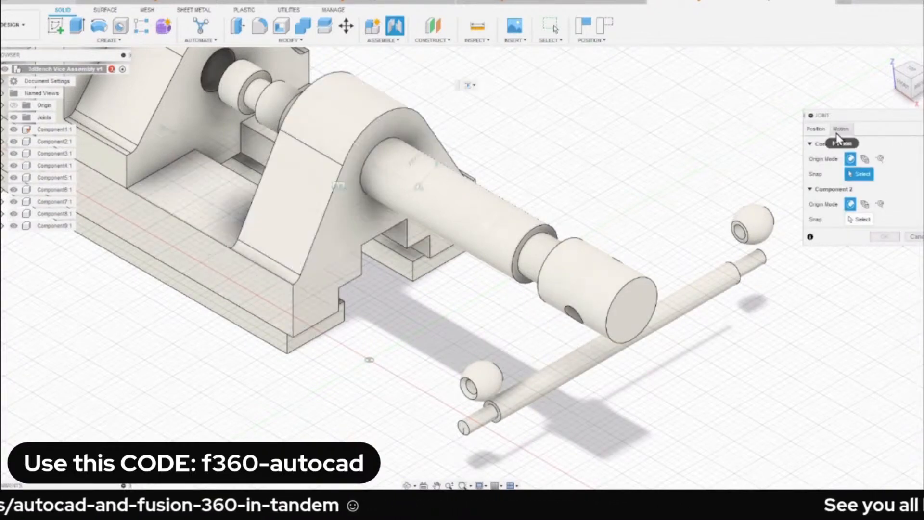
pyautogui.click(856, 144)
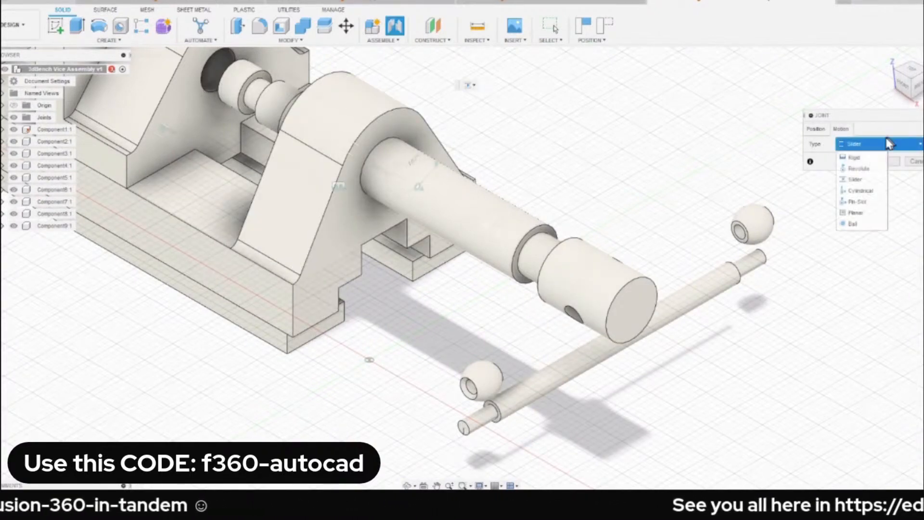
pyautogui.click(852, 199)
pyautogui.scroll(3, 599, 347)
pyautogui.scroll(-4, 599, 347)
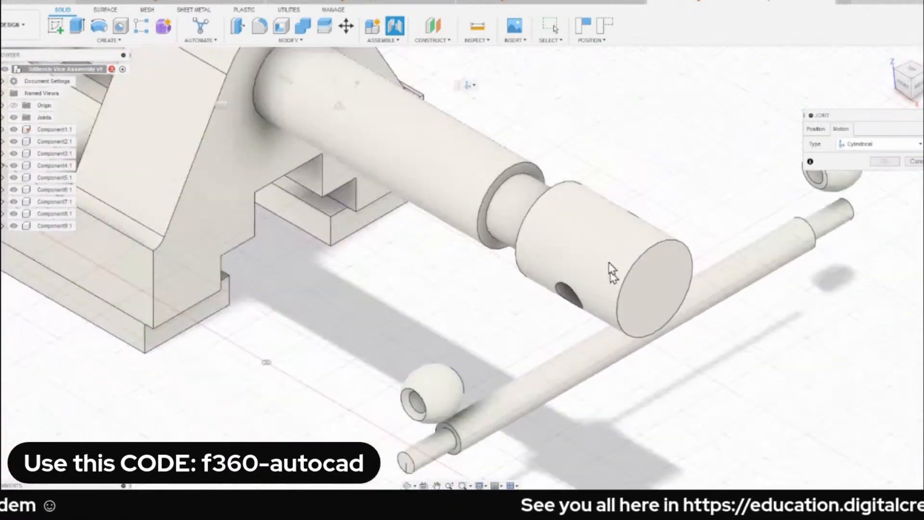
pyautogui.click(816, 129)
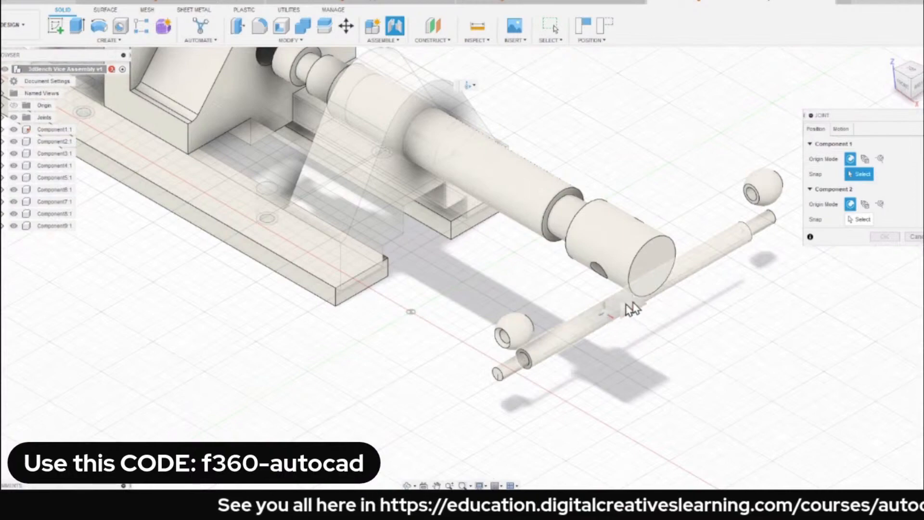
pyautogui.scroll(2, 631, 309)
pyautogui.click(643, 293)
# Snap the joint's second point to the middle of the cross hole in the screw spindle's head.
pyautogui.scroll(4, 574, 257)
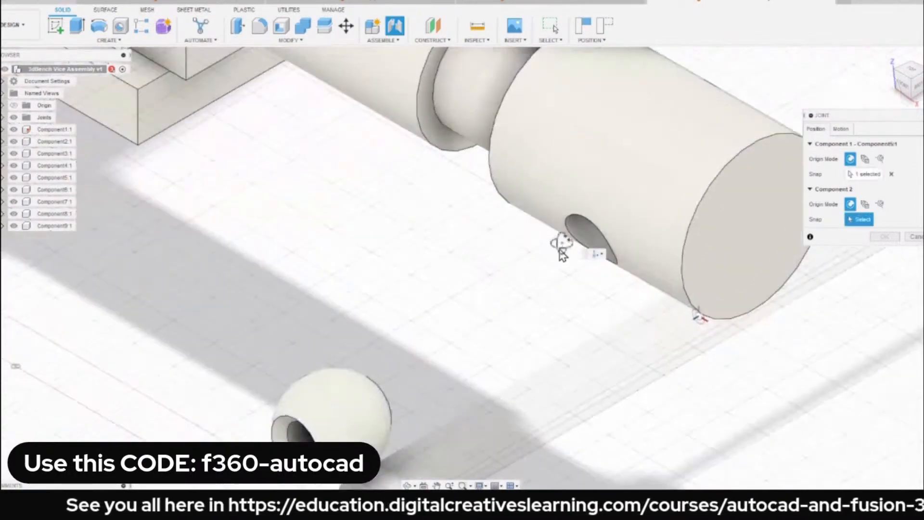
pyautogui.keyDown('shift'); pyautogui.moveTo(562, 245); pyautogui.dragTo(586, 216, button='middle'); pyautogui.keyUp('shift')
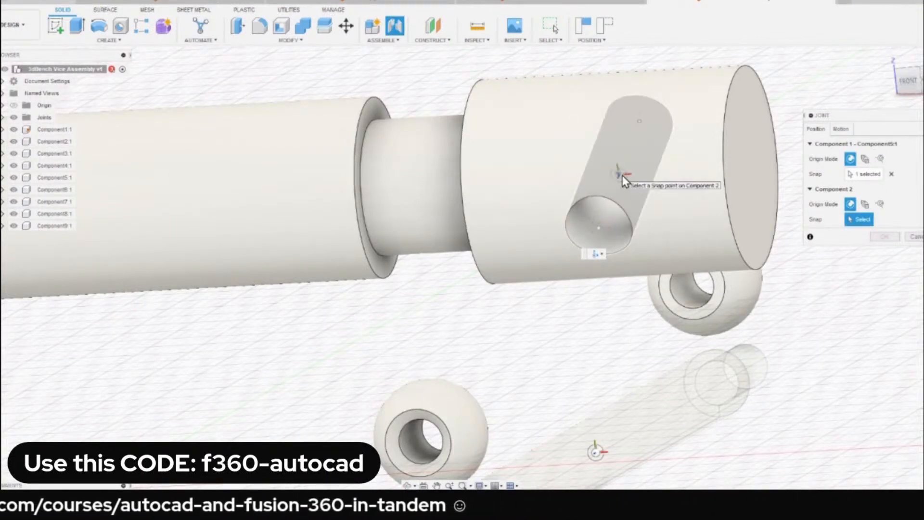
pyautogui.click(622, 176)
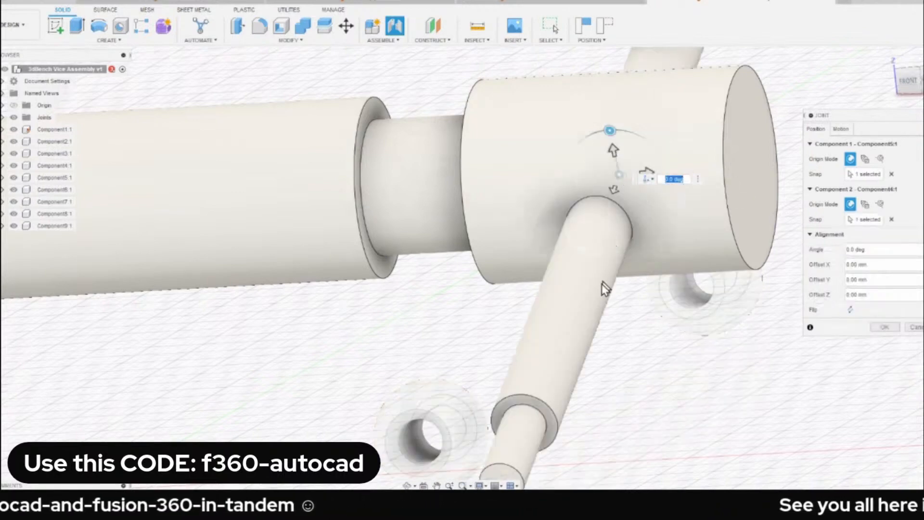
# Accept the handle bar's Cylindrical joint and check how the bar sits in the spindle head's cross hole.
pyautogui.click(883, 328)
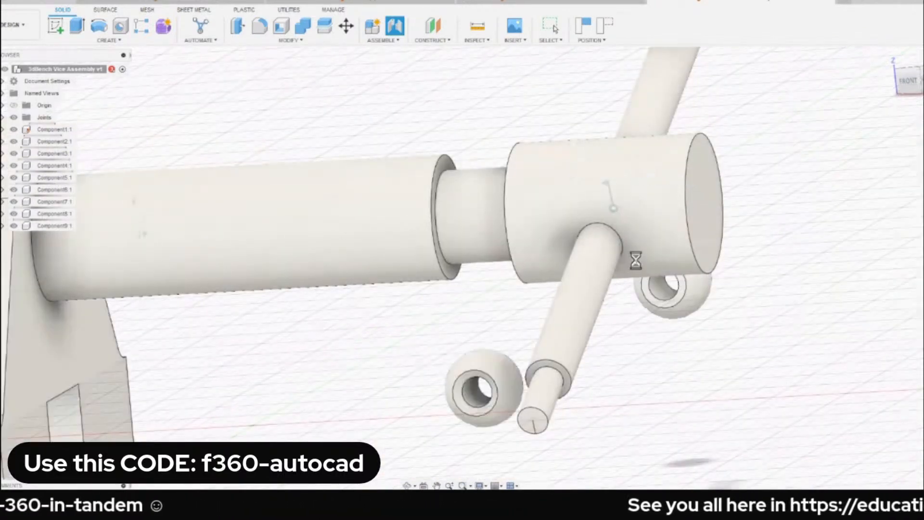
pyautogui.scroll(-8, 691, 186)
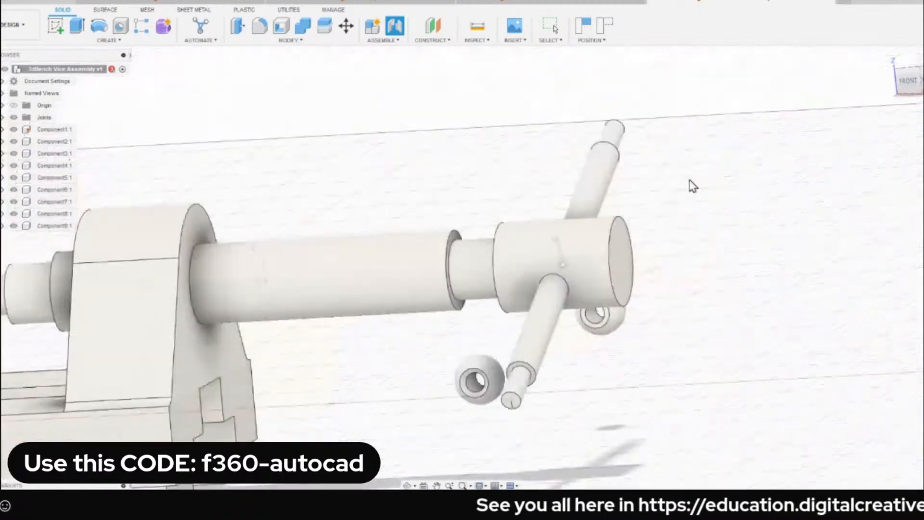
pyautogui.scroll(4, 647, 205)
pyautogui.moveTo(614, 223); pyautogui.dragTo(553, 264)
pyautogui.click(888, 57)
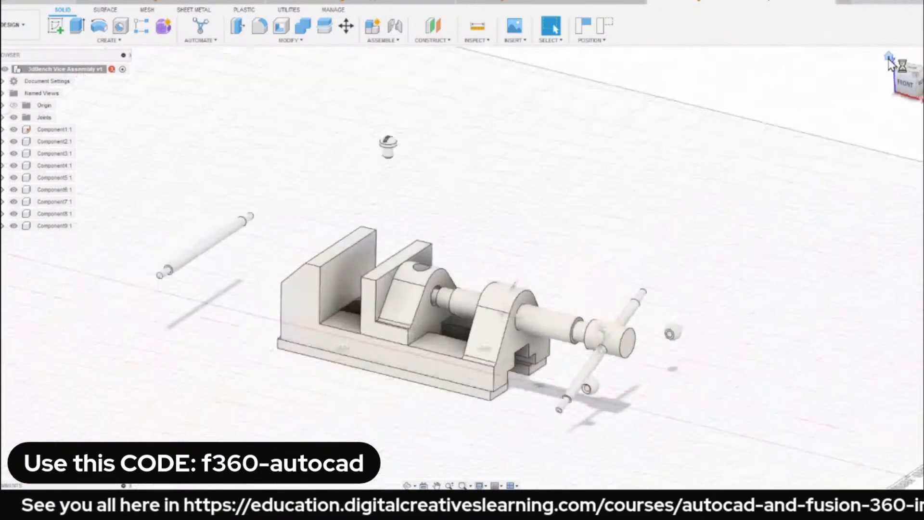
pyautogui.scroll(3, 546, 273)
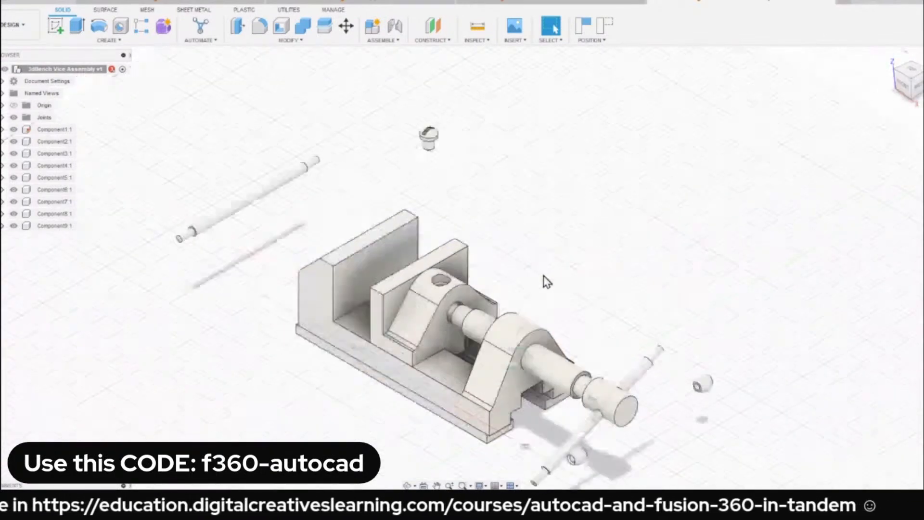
pyautogui.moveTo(546, 279); pyautogui.dragTo(499, 144, button='middle')
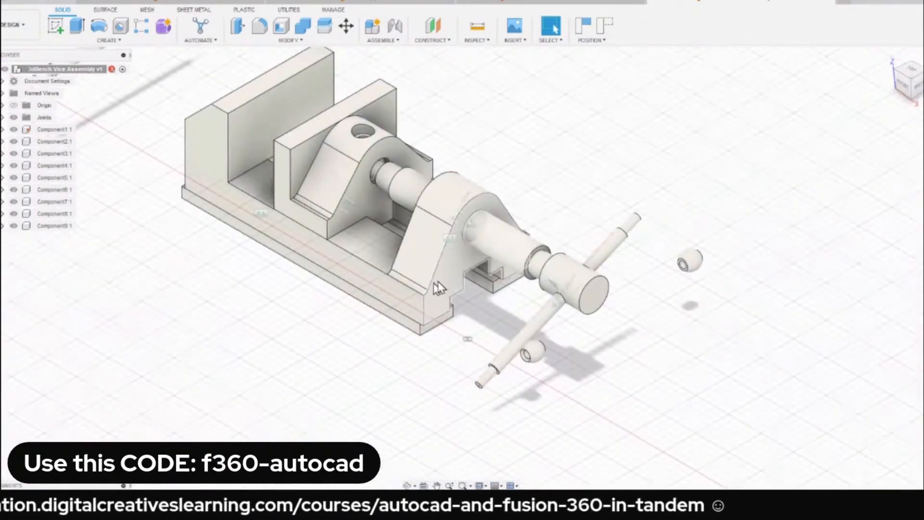
pyautogui.scroll(4, 488, 268)
pyautogui.moveTo(611, 335); pyautogui.dragTo(616, 303)
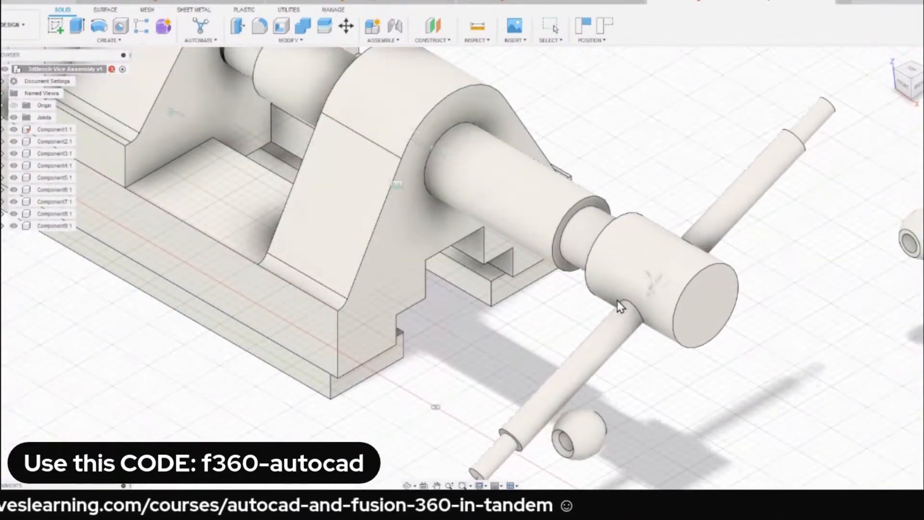
pyautogui.scroll(-2, 561, 367)
pyautogui.scroll(2, 581, 354)
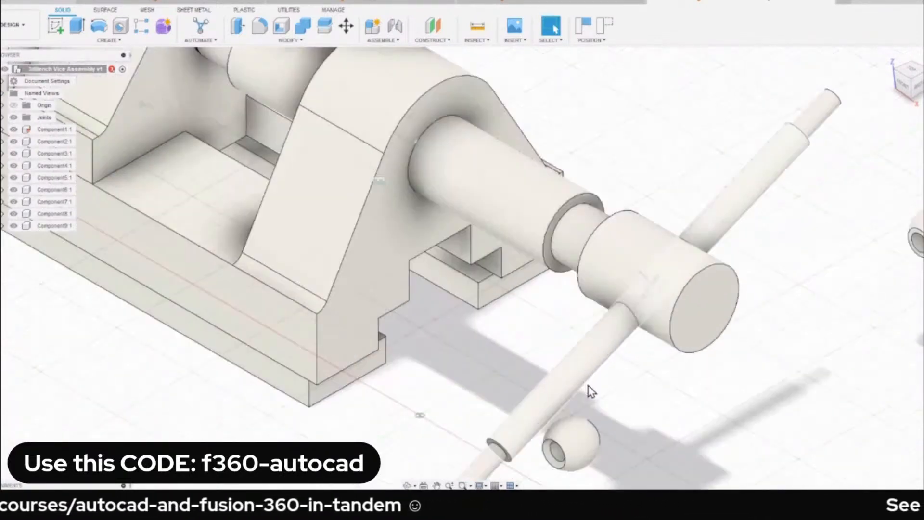
# Move the loose ball end beside the near tip of the handle bar.
pyautogui.moveTo(588, 452); pyautogui.dragTo(588, 338, button='middle')
pyautogui.moveTo(582, 340); pyautogui.dragTo(455, 377)
pyautogui.keyDown('shift'); pyautogui.moveTo(426, 370); pyautogui.dragTo(370, 308, button='middle'); pyautogui.keyUp('shift')
pyautogui.scroll(2, 430, 362)
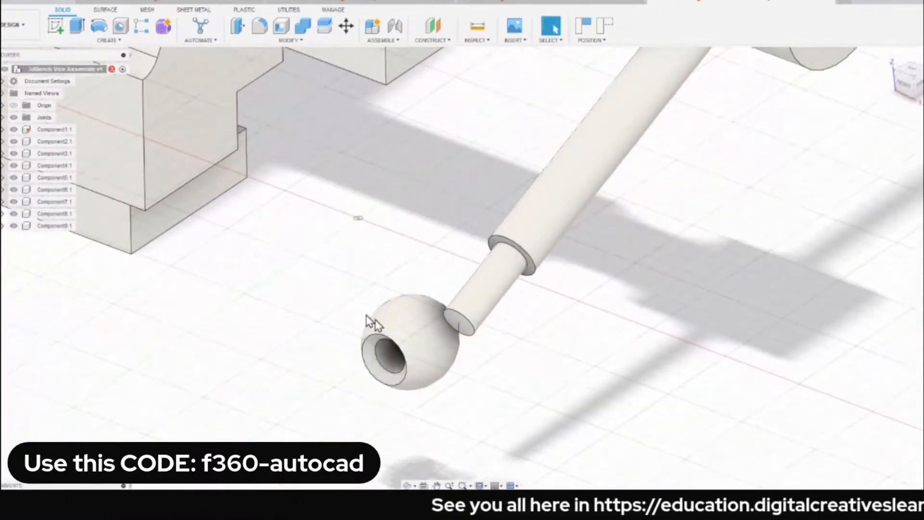
# Start a Rigid joint and snap its first point to the centre of the hole opening in the ball end.
pyautogui.press('j')
pyautogui.click(842, 130)
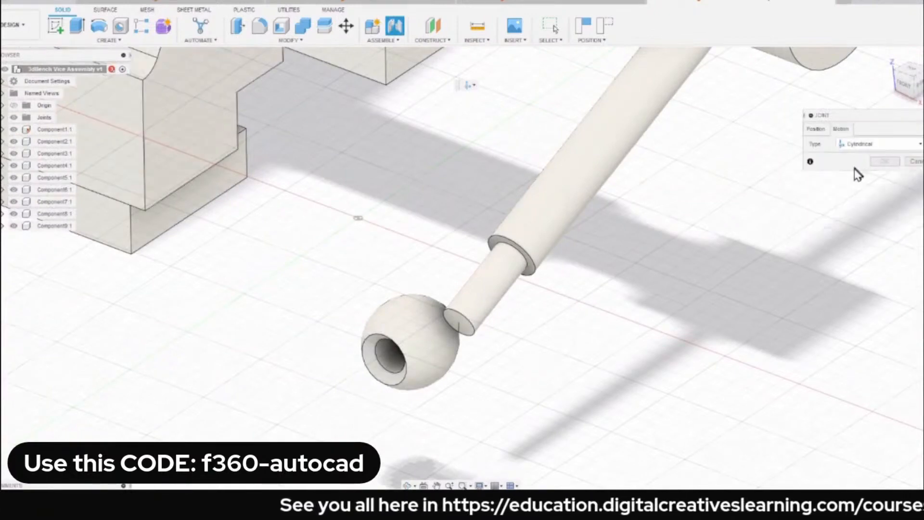
pyautogui.click(861, 144)
pyautogui.click(858, 141)
pyautogui.scroll(3, 402, 368)
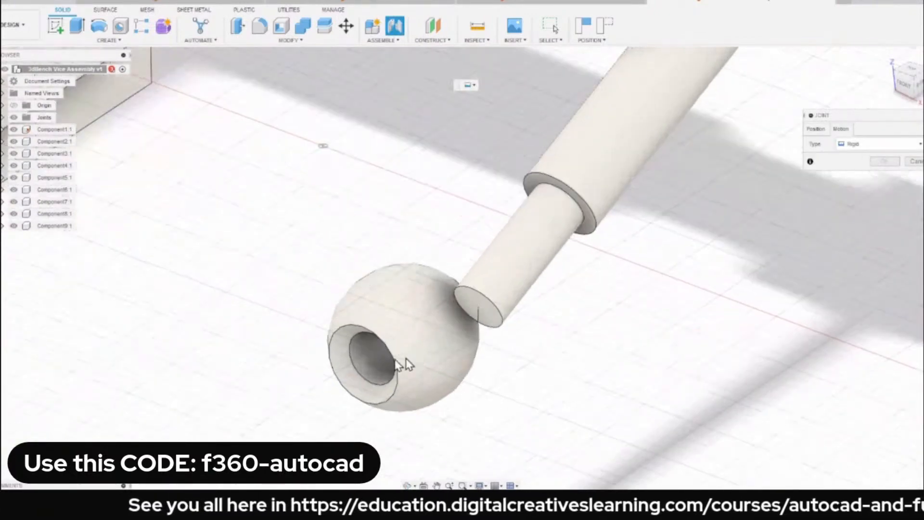
pyautogui.click(816, 131)
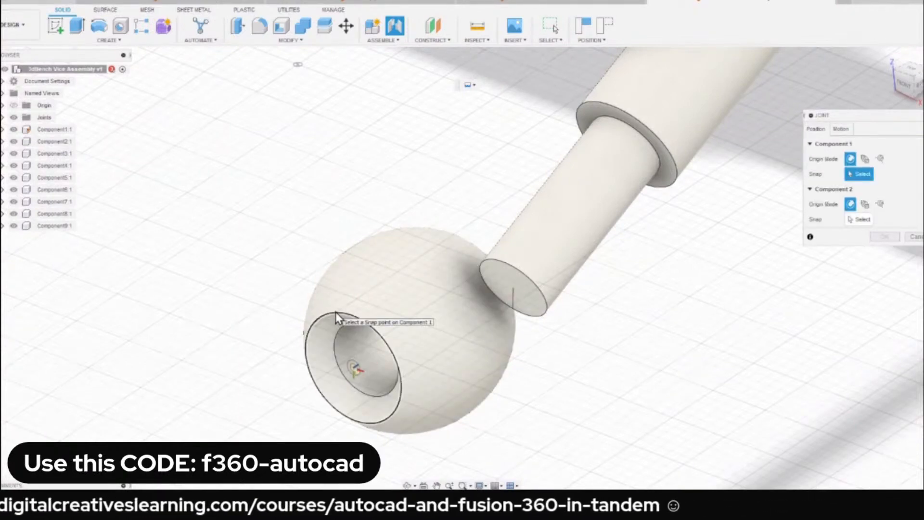
pyautogui.click(353, 370)
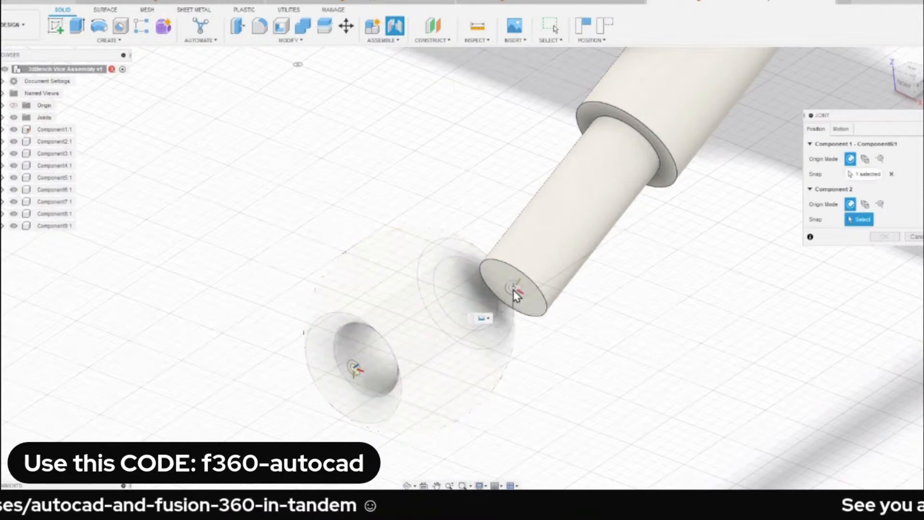
# Snap the Rigid joint's second point to the centre of the handle bar's end face and accept the joint.
pyautogui.scroll(4, 518, 307)
pyautogui.keyDown('shift'); pyautogui.moveTo(583, 284); pyautogui.dragTo(509, 270, button='middle'); pyautogui.keyUp('shift')
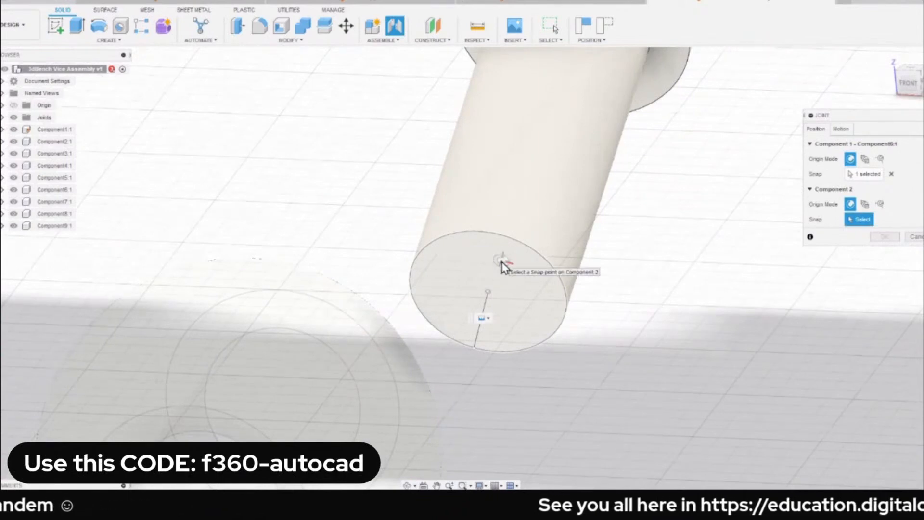
pyautogui.click(487, 292)
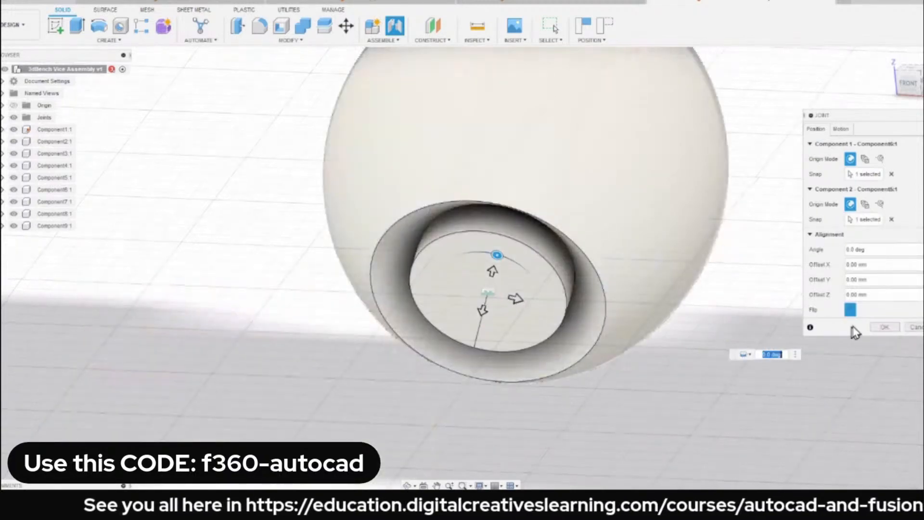
pyautogui.click(885, 327)
pyautogui.scroll(-10, 616, 270)
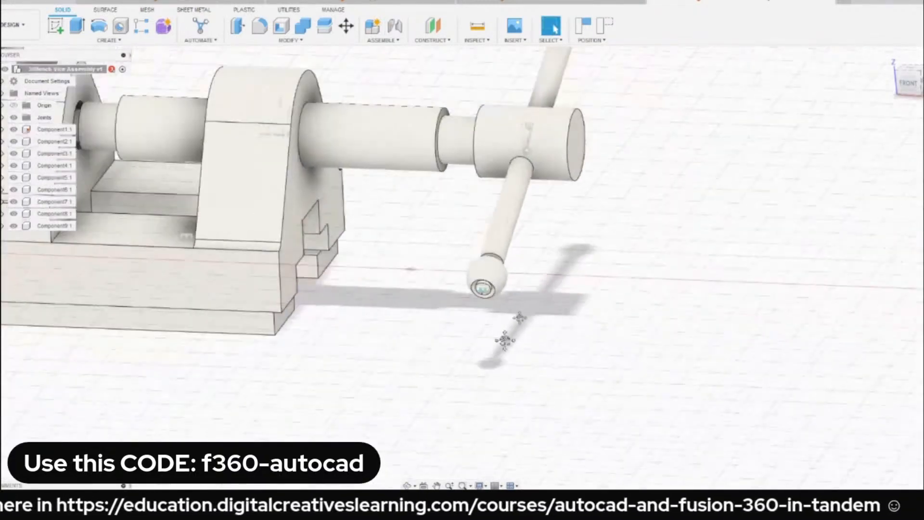
# Examine the ball ends on both tips of the handle bar and the overall position of the bar.
pyautogui.keyDown('shift'); pyautogui.moveTo(505, 340); pyautogui.dragTo(464, 217, button='middle'); pyautogui.keyUp('shift')
pyautogui.scroll(5, 709, 208)
pyautogui.keyDown('shift'); pyautogui.moveTo(732, 184); pyautogui.dragTo(751, 241, button='middle'); pyautogui.keyUp('shift')
pyautogui.scroll(-5, 679, 238)
pyautogui.keyDown('shift'); pyautogui.moveTo(643, 260); pyautogui.dragTo(693, 281, button='middle'); pyautogui.keyUp('shift')
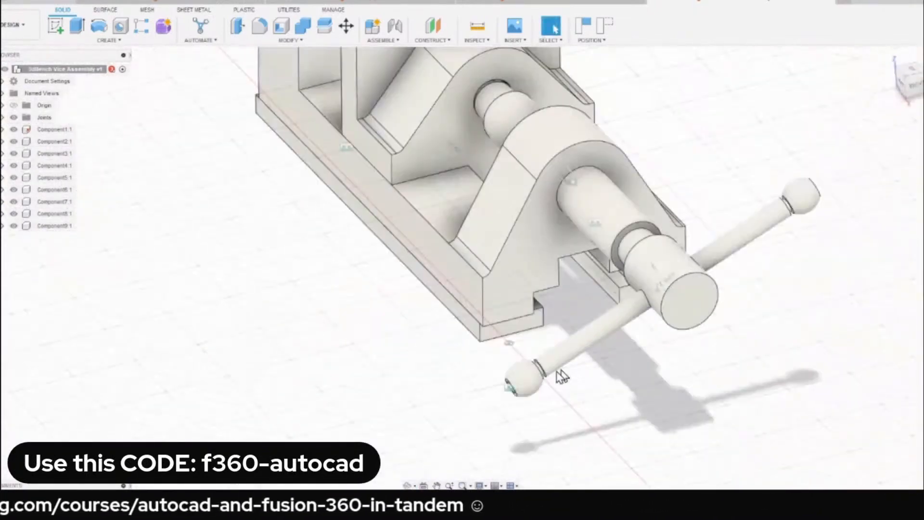
pyautogui.moveTo(561, 377); pyautogui.dragTo(485, 355)
pyautogui.scroll(-4, 407, 298)
pyautogui.keyDown('shift'); pyautogui.moveTo(405, 297); pyautogui.dragTo(554, 294, button='middle'); pyautogui.keyUp('shift')
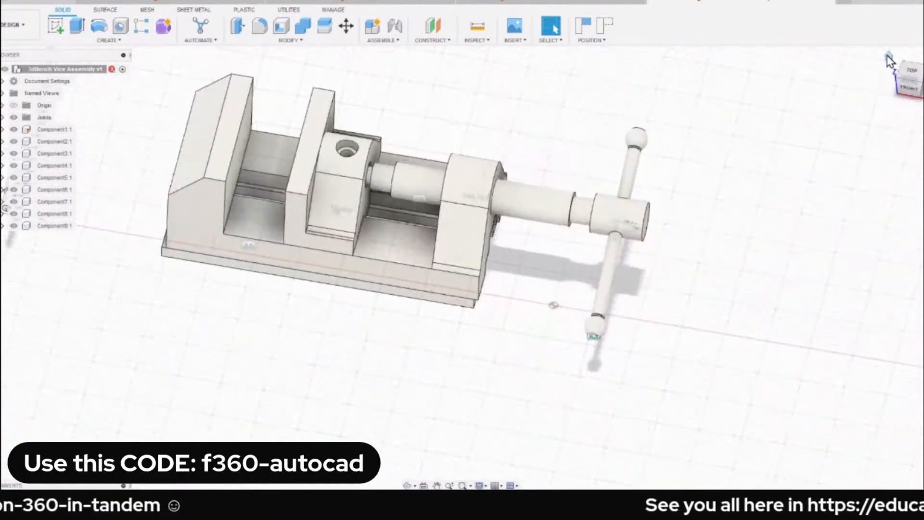
# Slide the screw spindle back along its axis, away from the moving jaw's hole.
pyautogui.click(889, 56)
pyautogui.scroll(6, 505, 318)
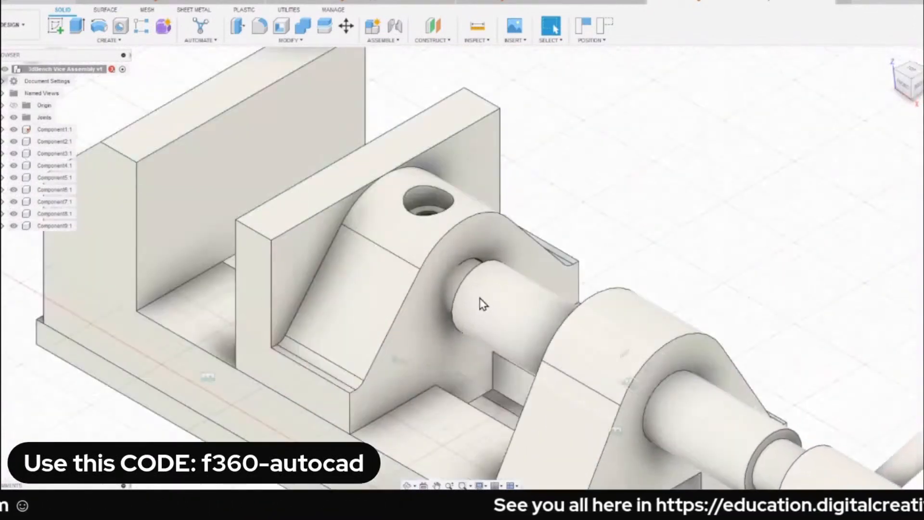
pyautogui.moveTo(483, 303); pyautogui.dragTo(511, 318)
pyautogui.scroll(-3, 606, 181)
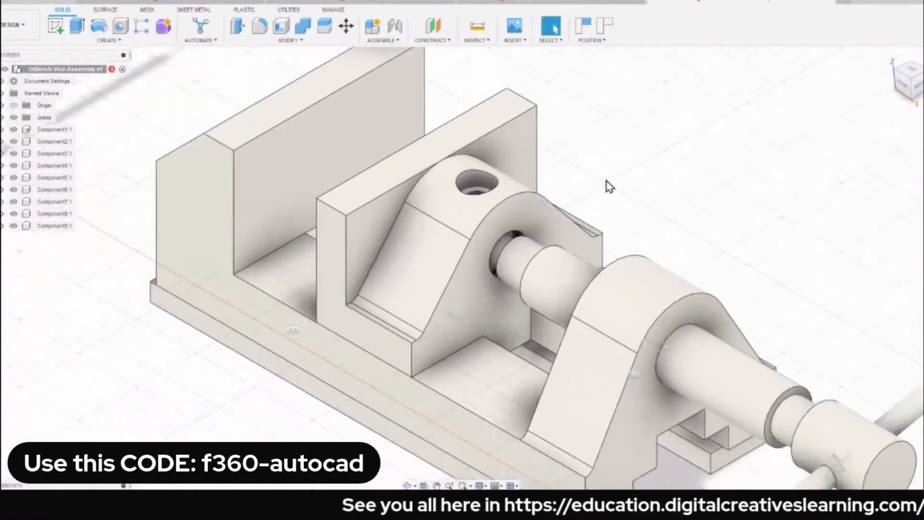
pyautogui.moveTo(529, 273); pyautogui.dragTo(574, 295)
pyautogui.scroll(2, 575, 270)
pyautogui.keyDown('shift'); pyautogui.moveTo(551, 241); pyautogui.dragTo(628, 160, button='middle'); pyautogui.keyUp('shift')
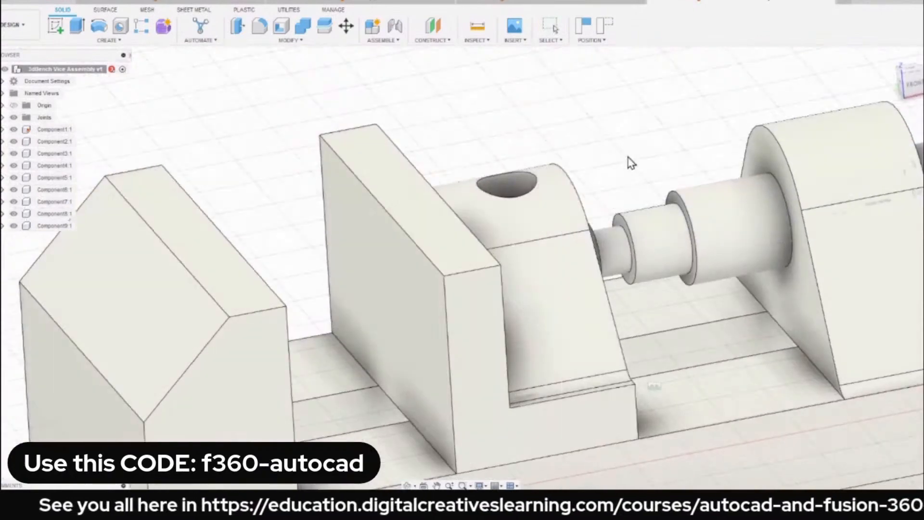
# From the front view, slide the screw spindle toward the moving jaw until its large shoulder meets the jaw.
pyautogui.scroll(-3, 628, 159)
pyautogui.scroll(-3, 572, 179)
pyautogui.scroll(6, 586, 171)
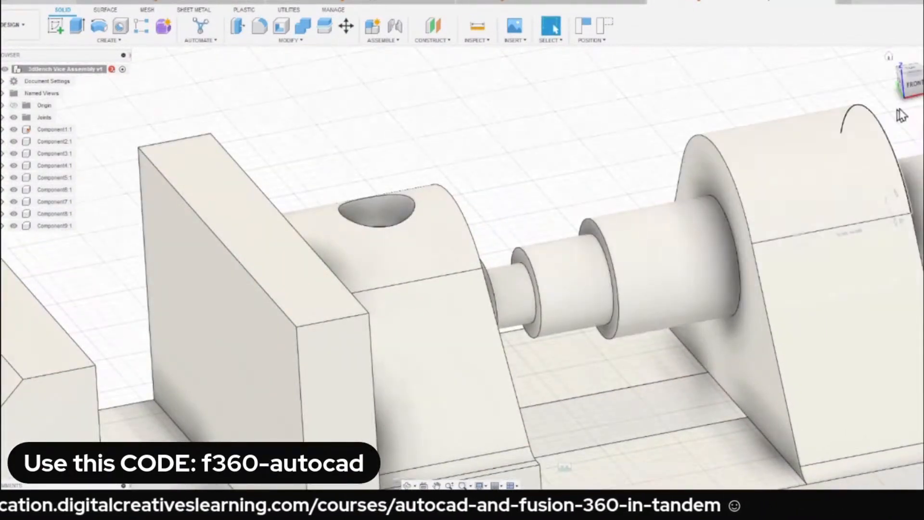
pyautogui.click(917, 85)
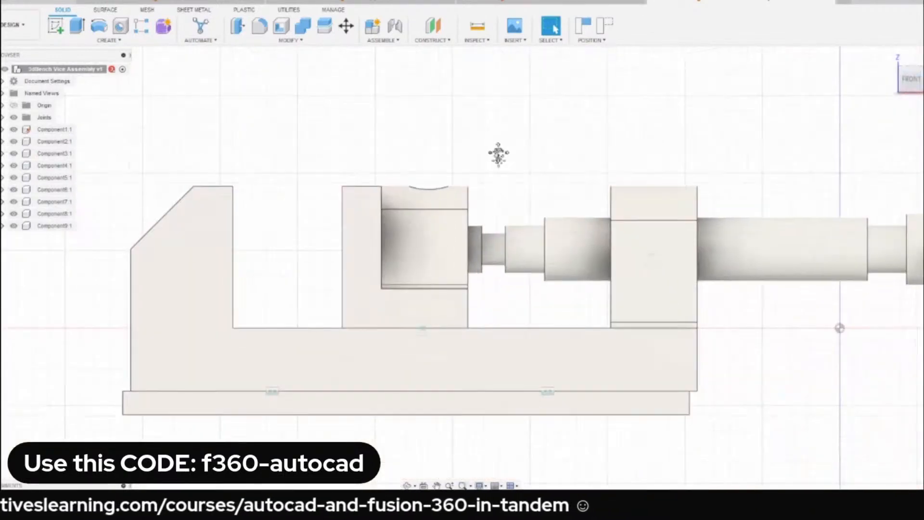
pyautogui.moveTo(542, 223); pyautogui.dragTo(515, 226)
pyautogui.scroll(3, 454, 242)
pyautogui.keyDown('shift'); pyautogui.moveTo(454, 241); pyautogui.dragTo(420, 229, button='middle'); pyautogui.keyUp('shift')
pyautogui.moveTo(637, 210); pyautogui.dragTo(557, 214)
pyautogui.scroll(-2, 555, 212)
pyautogui.scroll(-2, 557, 215)
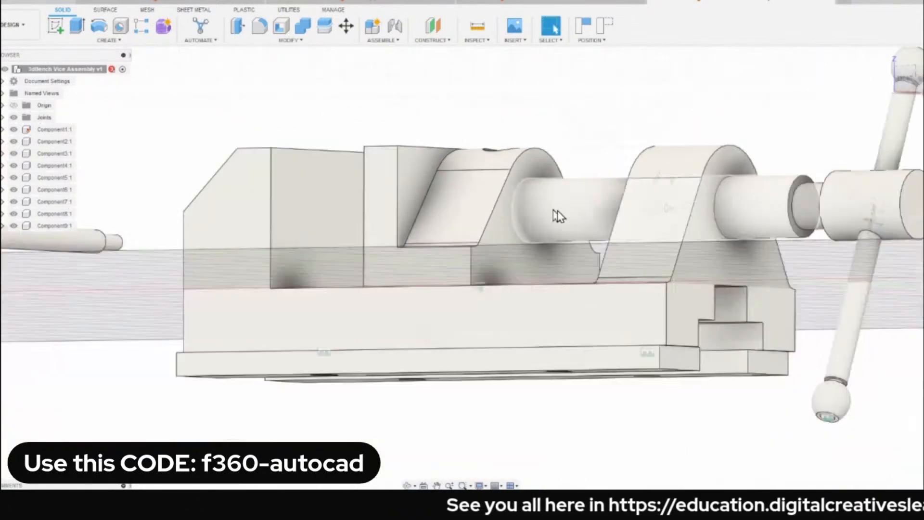
# Slide the screw spindle back out to leave a gap between its shoulder and the moving jaw.
pyautogui.keyDown('shift'); pyautogui.moveTo(557, 215); pyautogui.dragTo(594, 219, button='middle'); pyautogui.keyUp('shift')
pyautogui.moveTo(663, 198); pyautogui.dragTo(635, 210)
pyautogui.keyDown('shift'); pyautogui.moveTo(597, 197); pyautogui.dragTo(612, 212, button='middle'); pyautogui.keyUp('shift')
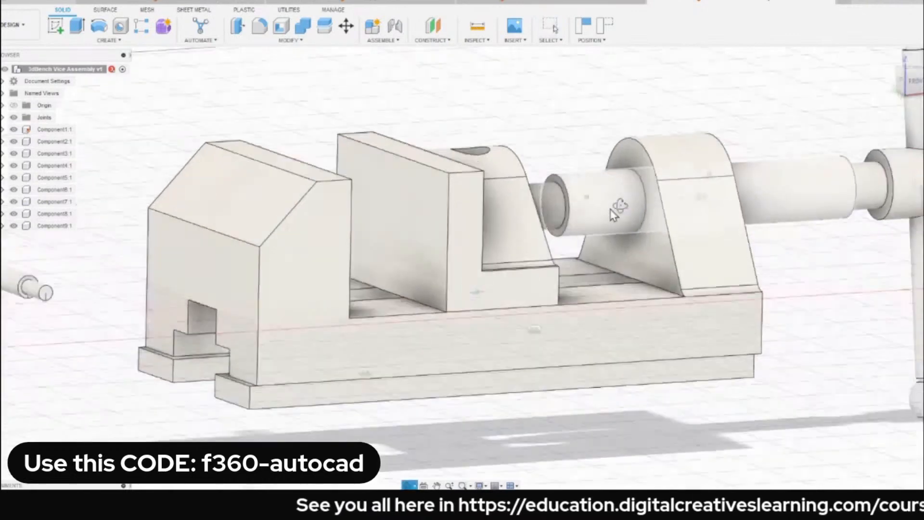
# Examine the spindle's ring-shaped shoulder face together with the moving jaw's face around the round hole, then clear the selection.
pyautogui.scroll(5, 561, 170)
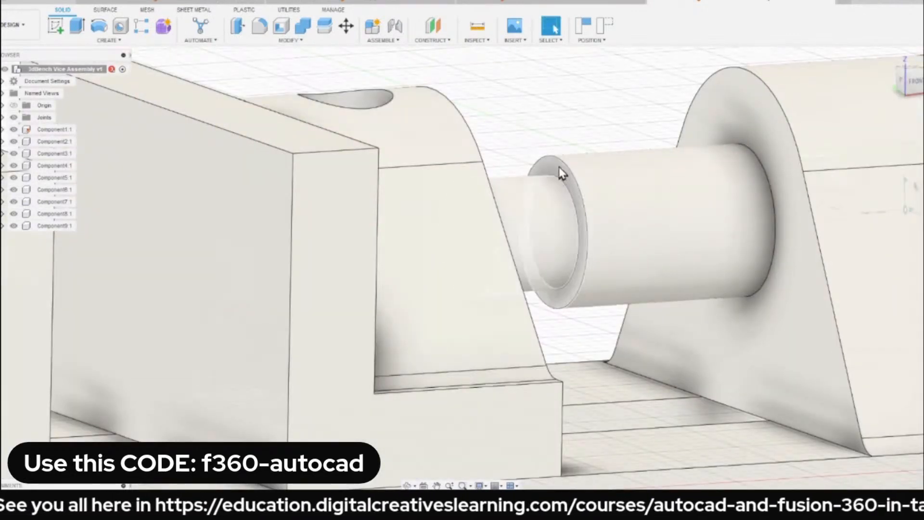
pyautogui.click(559, 169)
pyautogui.scroll(-2, 559, 183)
pyautogui.keyDown('shift'); pyautogui.moveTo(558, 184); pyautogui.dragTo(504, 179, button='middle'); pyautogui.keyUp('shift')
pyautogui.scroll(-1, 500, 173)
pyautogui.click(489, 153)
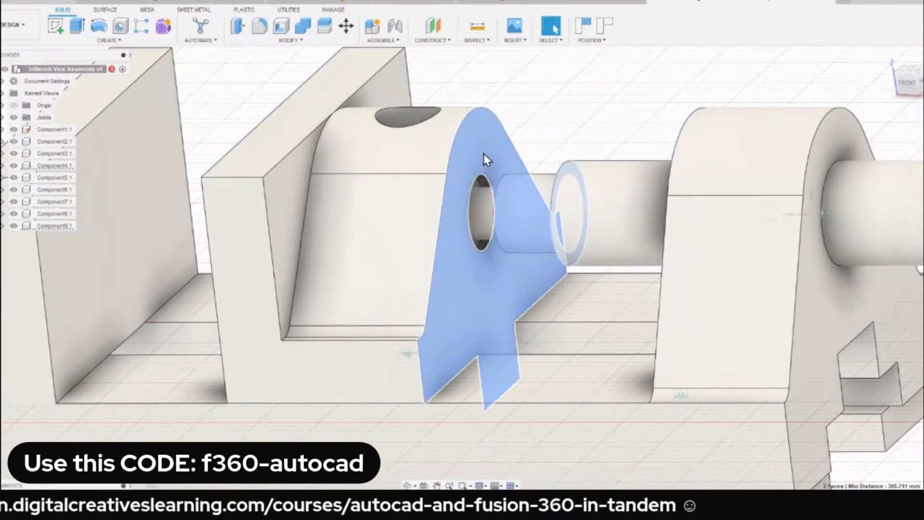
pyautogui.click(523, 123)
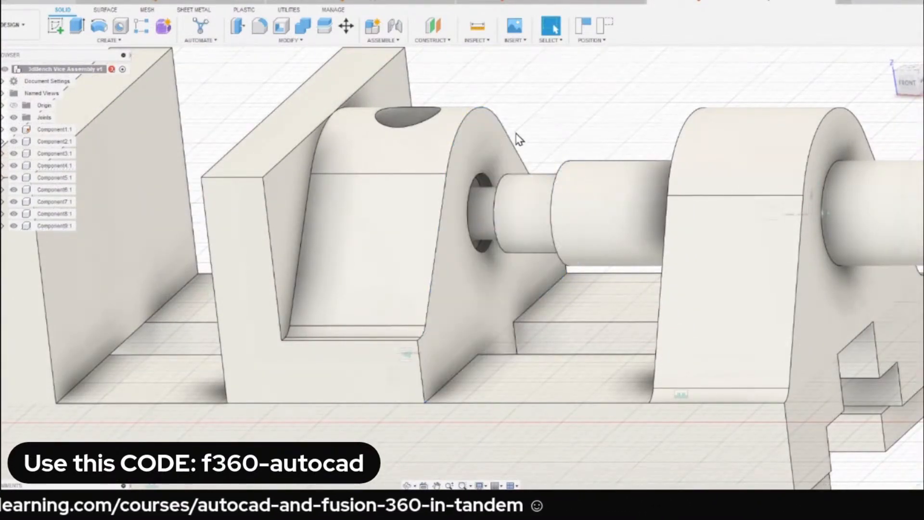
# Try to connect the spindle to the moving jaw with a Revolute joint, matching the shoulder face's centre to the centre of the jaw's round hole.
pyautogui.scroll(-2, 518, 140)
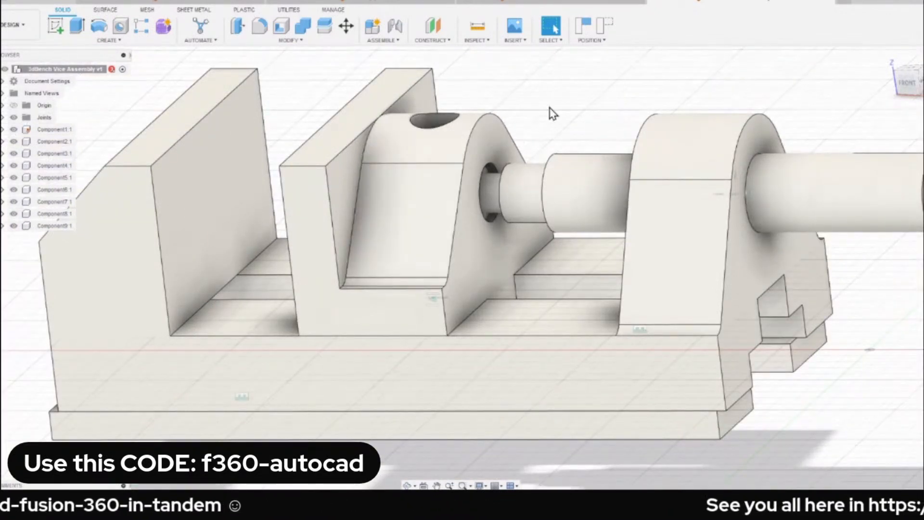
pyautogui.press('j')
pyautogui.click(845, 132)
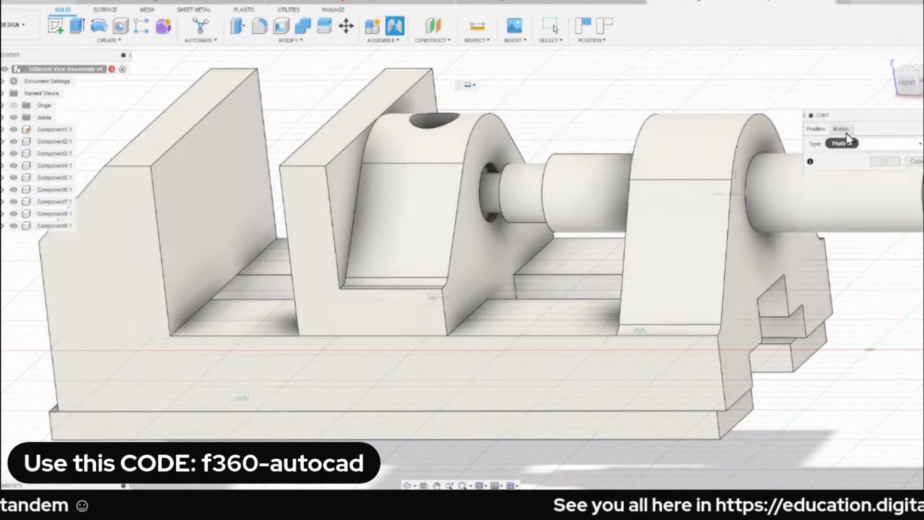
pyautogui.click(881, 143)
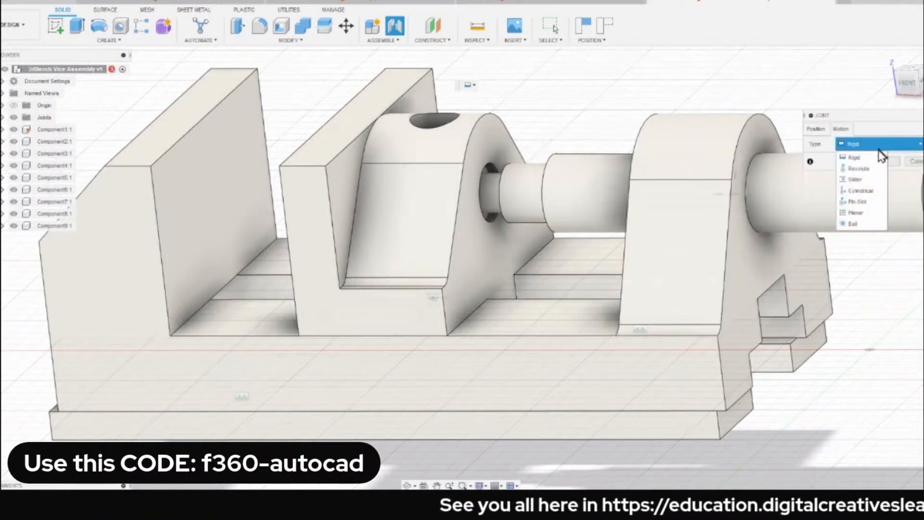
pyautogui.click(873, 175)
pyautogui.scroll(3, 535, 205)
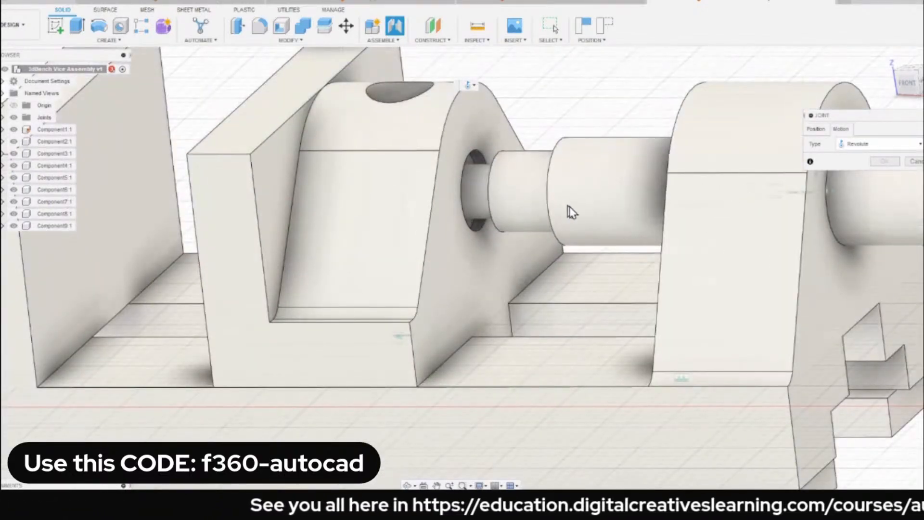
pyautogui.scroll(5, 592, 214)
pyautogui.scroll(2, 534, 140)
pyautogui.click(816, 129)
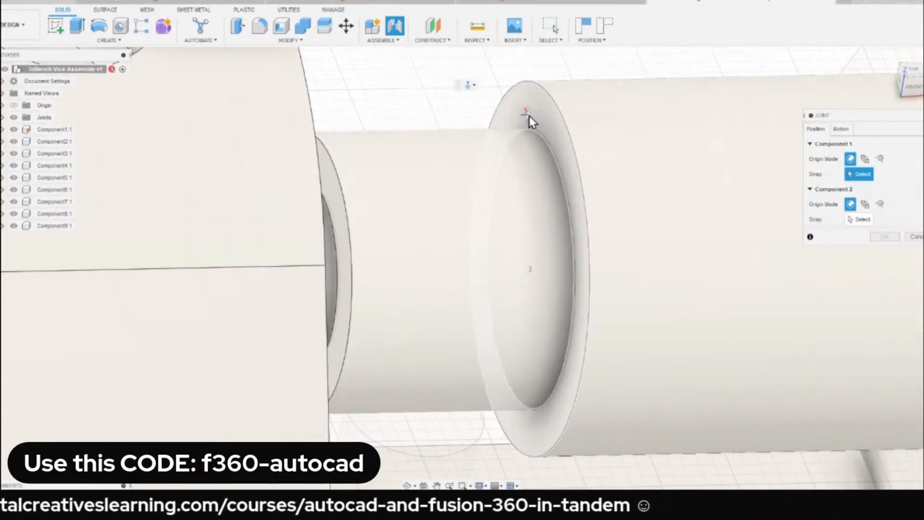
pyautogui.click(530, 270)
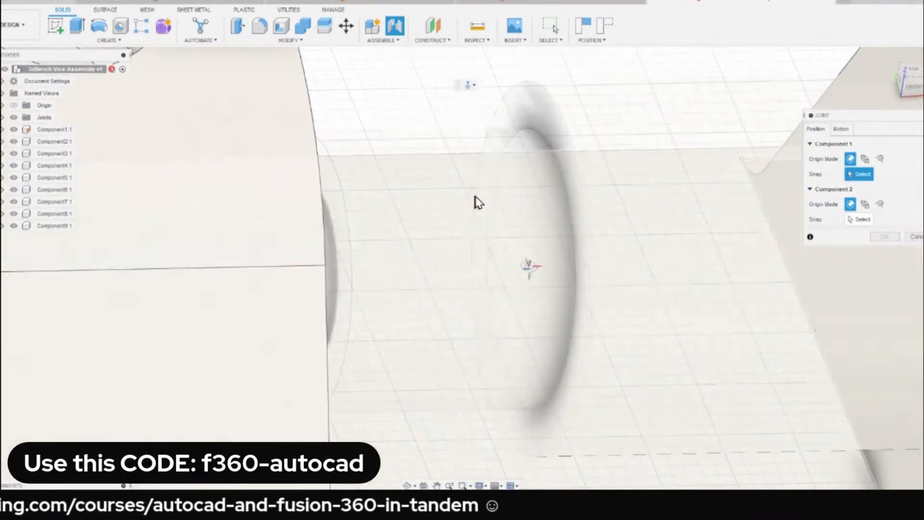
pyautogui.scroll(5, 395, 161)
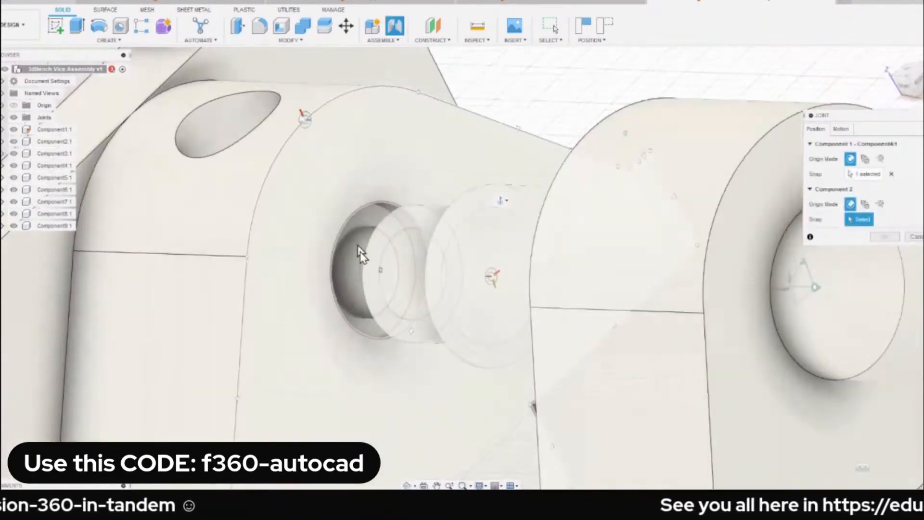
pyautogui.click(381, 273)
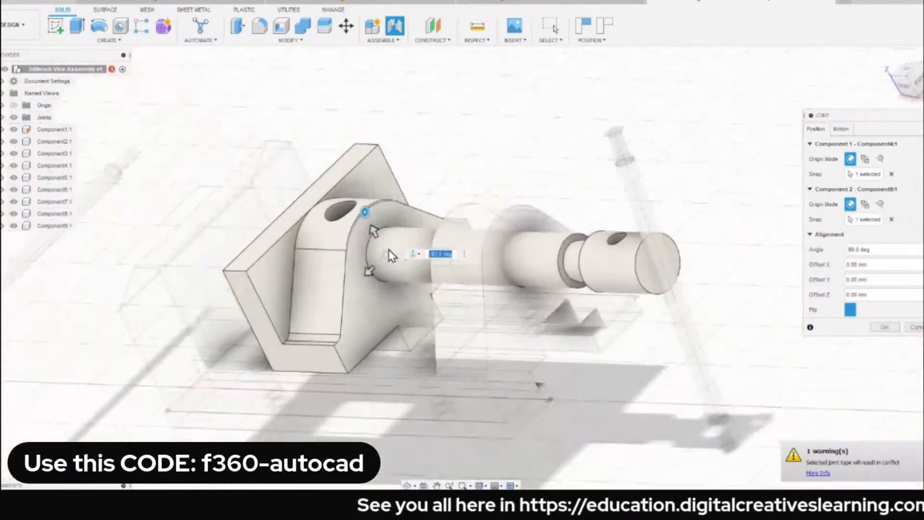
pyautogui.click(885, 327)
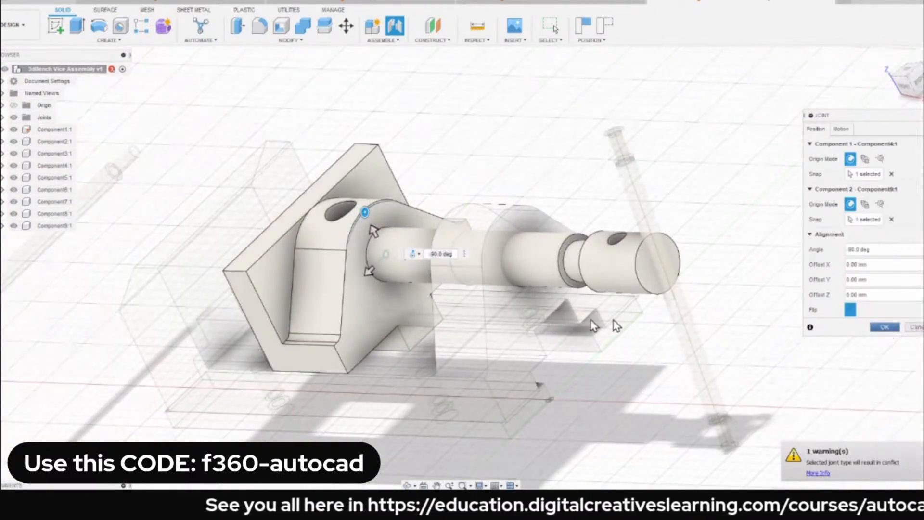
# Examine how the spindle end sits in the moving jaw's hole, switching the display between wireframe and shaded styles.
pyautogui.scroll(4, 451, 211)
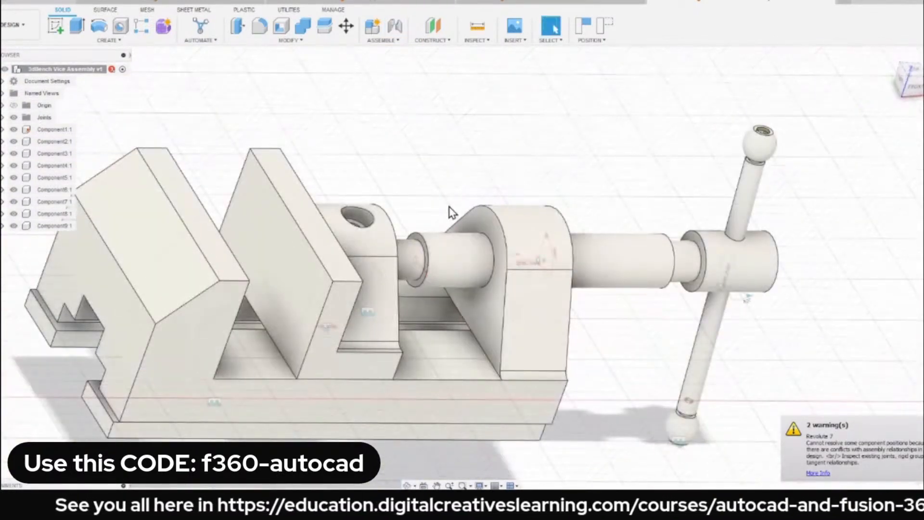
pyautogui.keyDown('shift'); pyautogui.moveTo(457, 264); pyautogui.dragTo(356, 231, button='middle'); pyautogui.keyUp('shift')
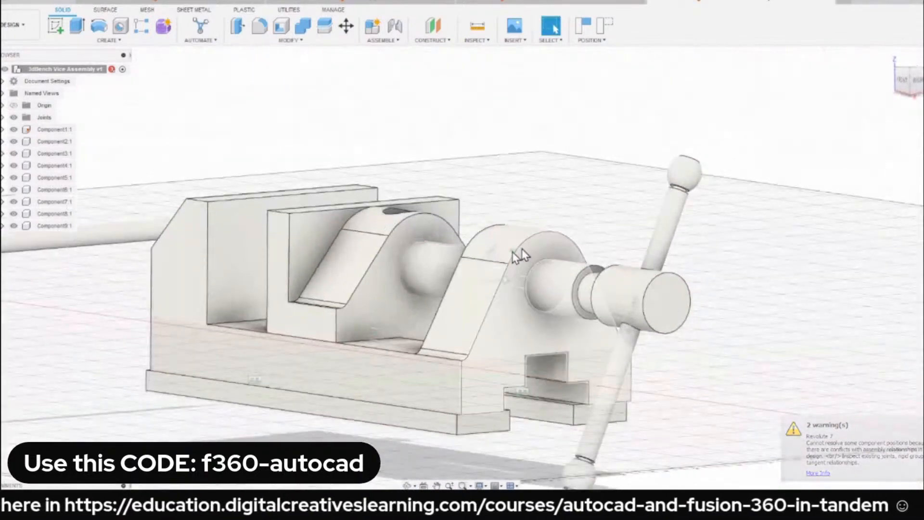
pyautogui.scroll(4, 518, 255)
pyautogui.keyDown('shift'); pyautogui.moveTo(378, 288); pyautogui.dragTo(396, 270, button='middle'); pyautogui.keyUp('shift')
pyautogui.moveTo(385, 282); pyautogui.dragTo(410, 284)
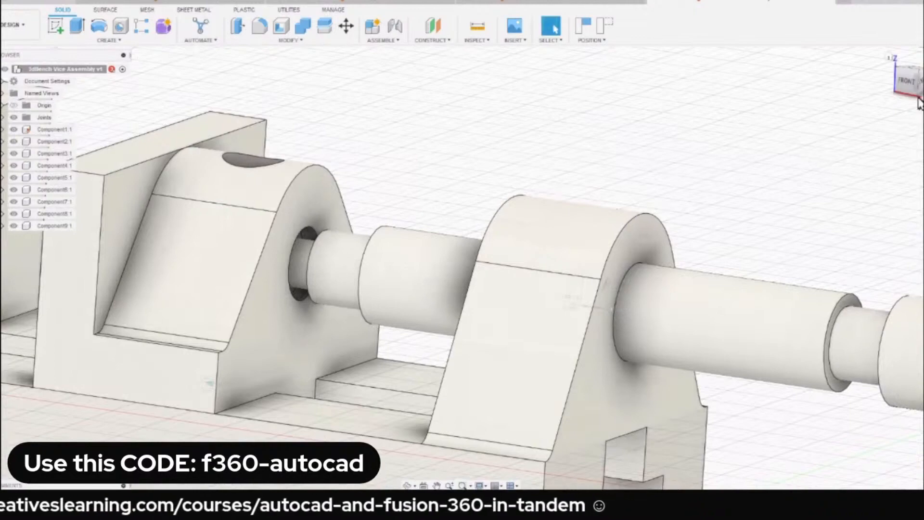
pyautogui.hotkey('ctrl', '7')
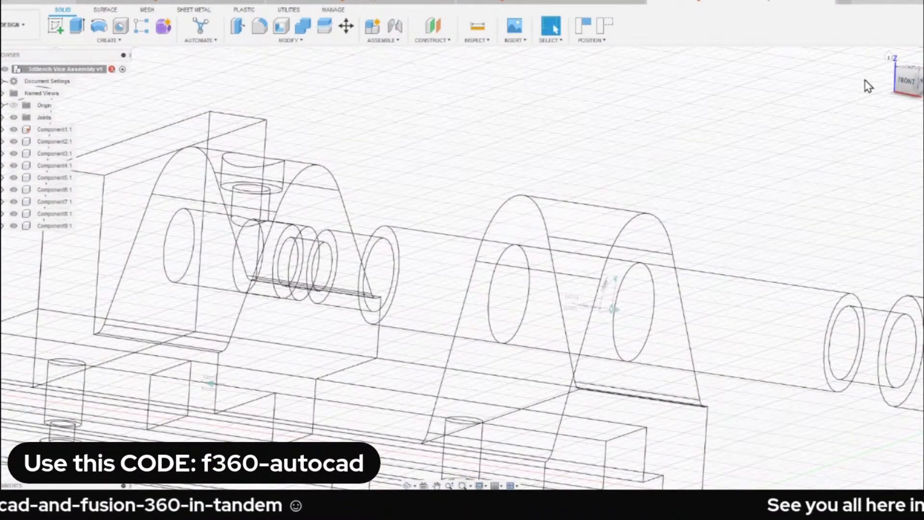
pyautogui.hotkey('ctrl', '6')
pyautogui.hotkey('ctrl', '7')
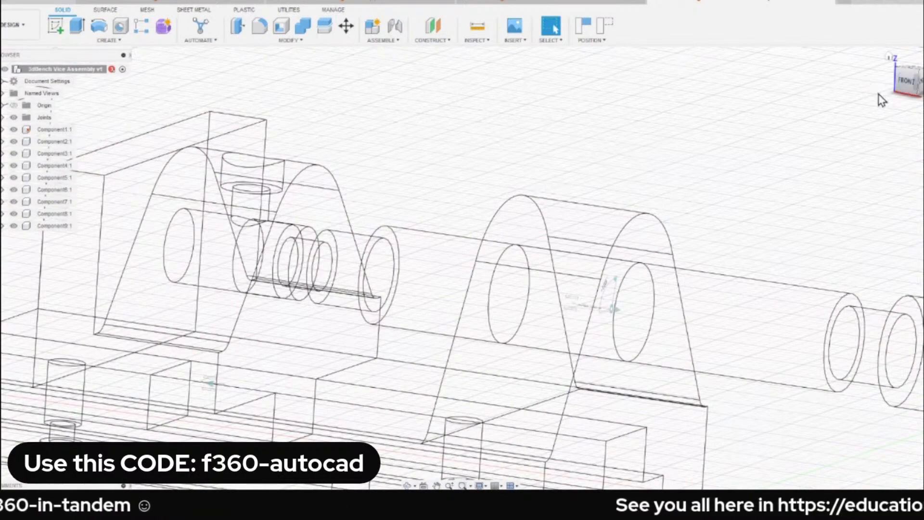
pyautogui.hotkey('ctrl', '6')
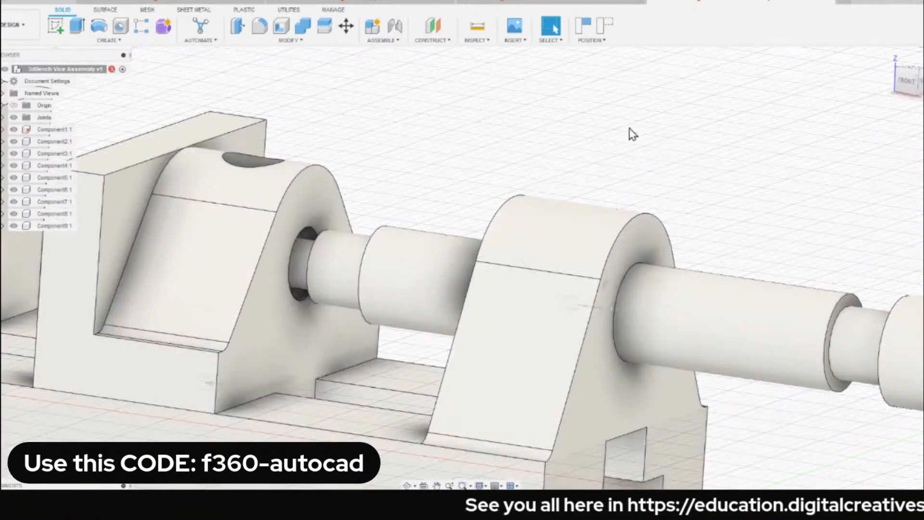
pyautogui.click(480, 485)
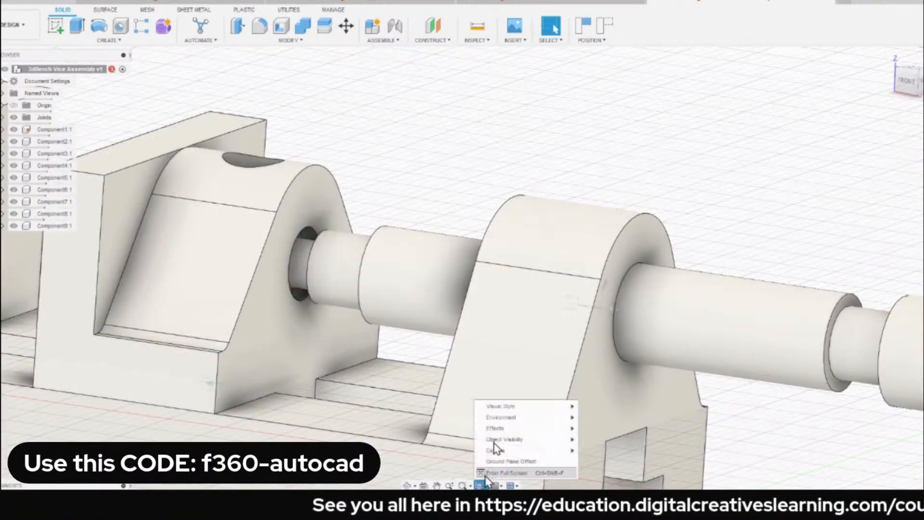
pyautogui.moveTo(510, 408)
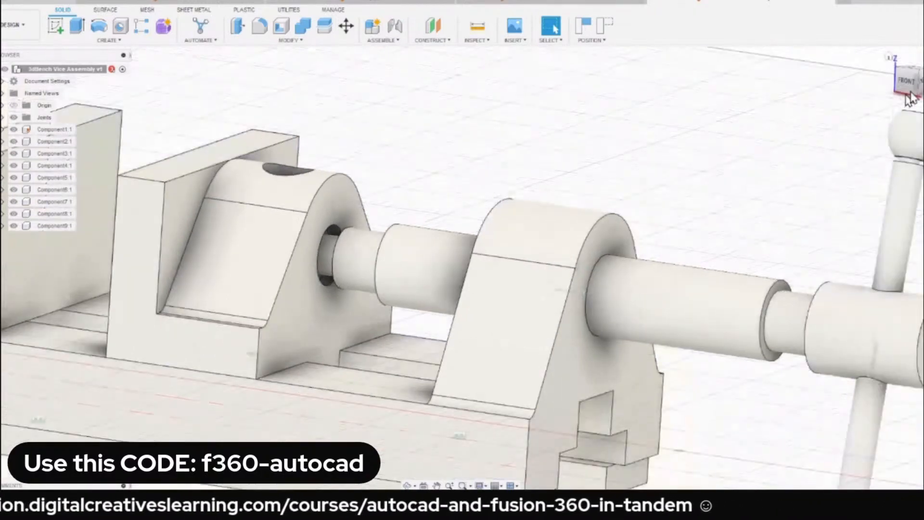
# From the front view in wireframe, slide the spindle into the moving jaw until its large shoulder almost meets the jaw, and return to the shaded home view.
pyautogui.click(909, 81)
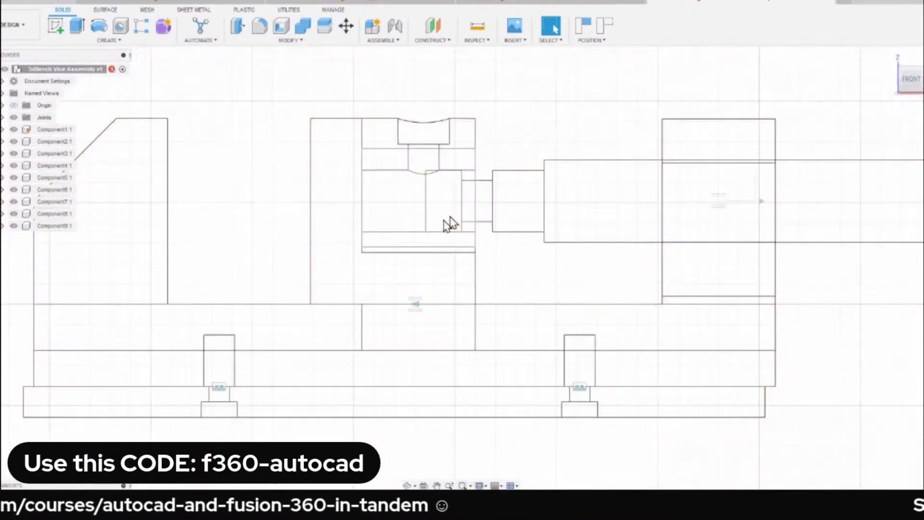
pyautogui.scroll(5, 553, 219)
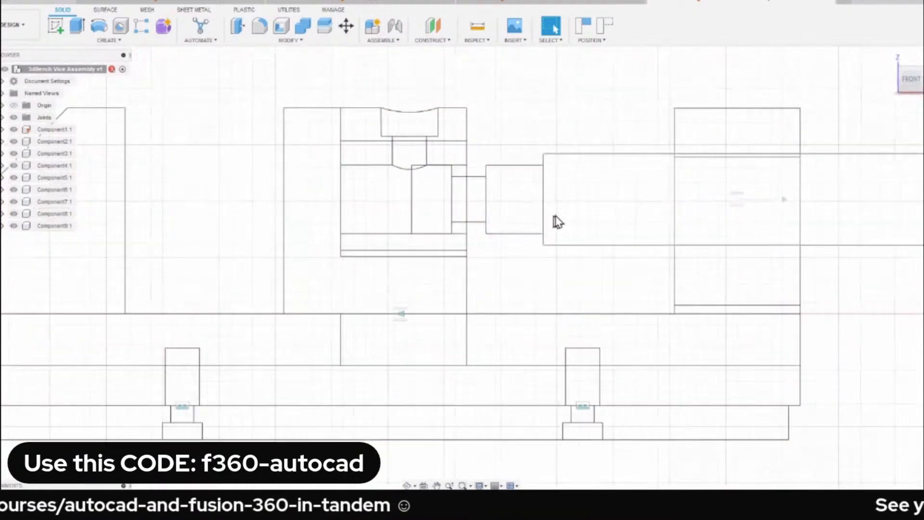
pyautogui.moveTo(549, 213); pyautogui.dragTo(514, 211)
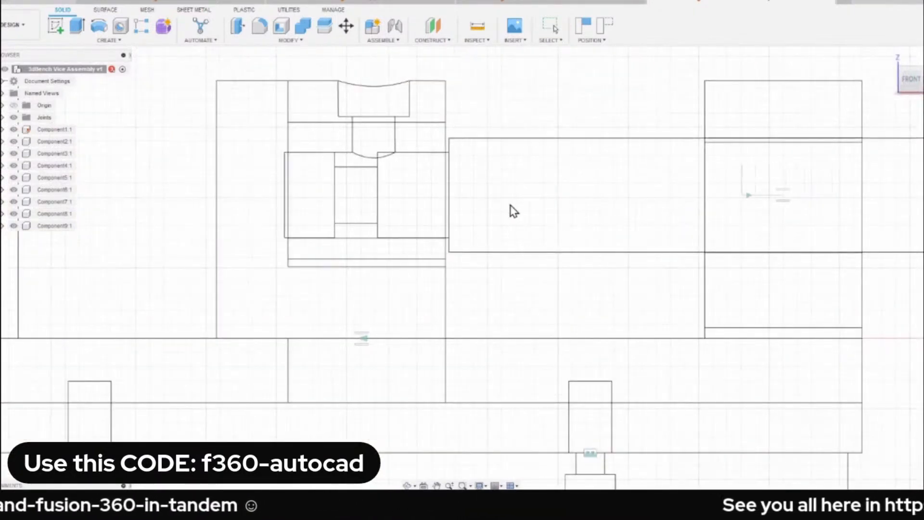
pyautogui.scroll(-3, 508, 159)
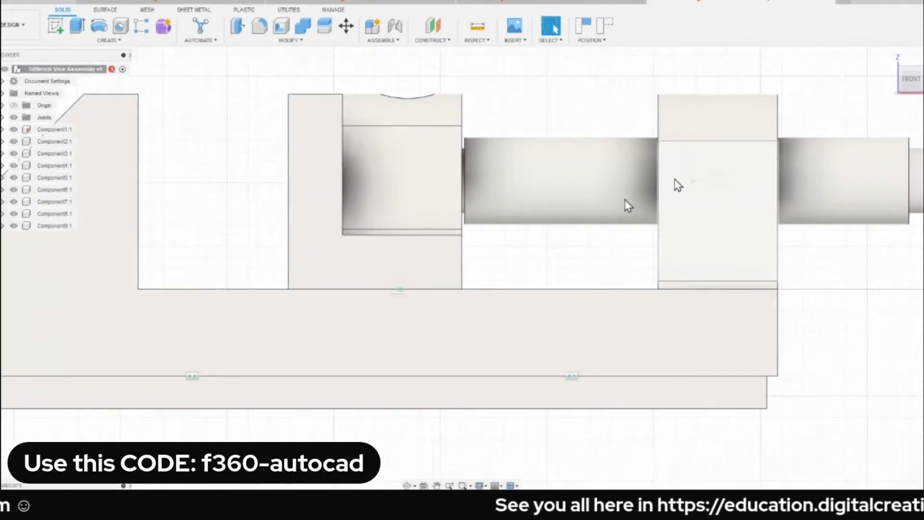
pyautogui.scroll(-3, 547, 204)
pyautogui.keyDown('shift'); pyautogui.moveTo(547, 205); pyautogui.dragTo(737, 120, button='middle'); pyautogui.keyUp('shift')
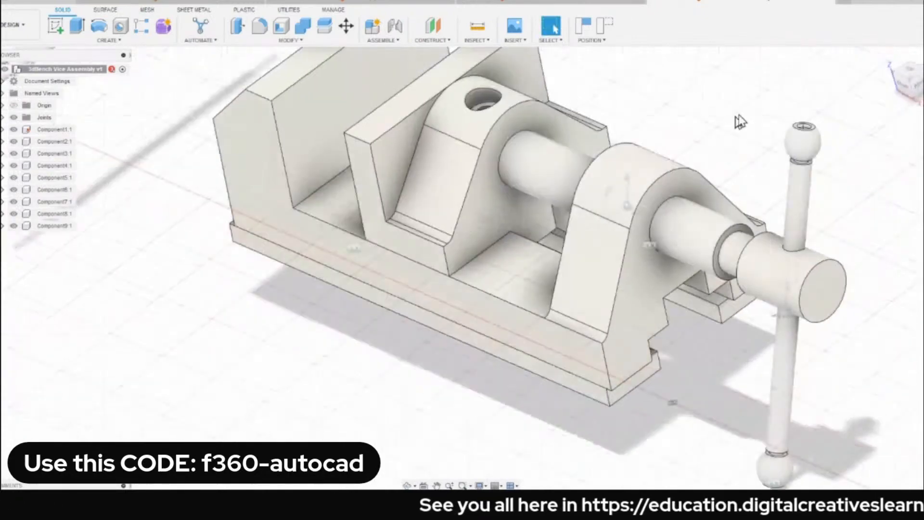
pyautogui.click(889, 57)
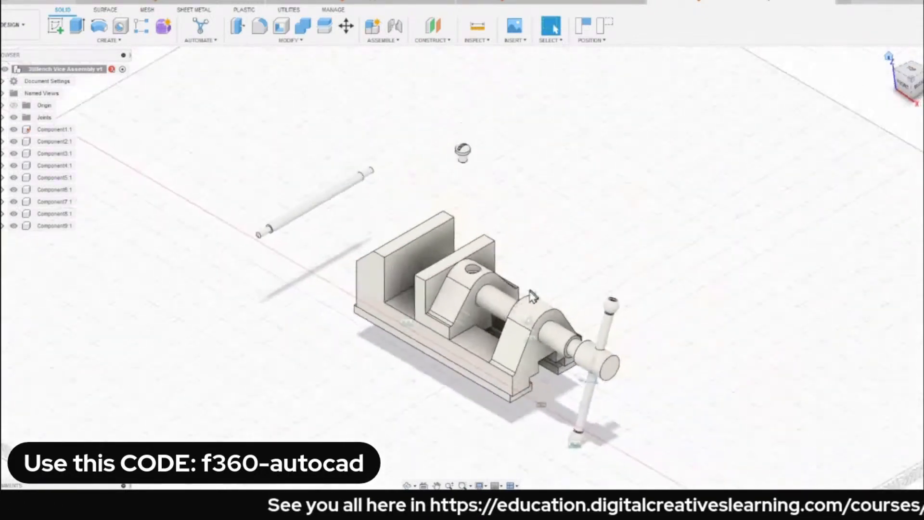
# Pull the spindle out of the moving jaw's hole and slide the jaw back and forth along the base.
pyautogui.scroll(5, 524, 299)
pyautogui.scroll(-4, 498, 241)
pyautogui.moveTo(512, 247); pyautogui.dragTo(384, 213)
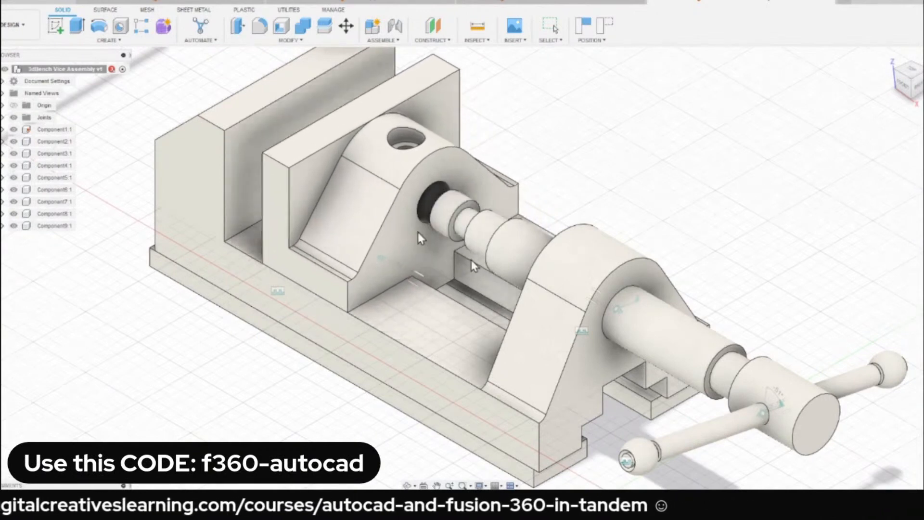
pyautogui.moveTo(657, 348); pyautogui.dragTo(624, 308)
pyautogui.moveTo(409, 246); pyautogui.dragTo(353, 293)
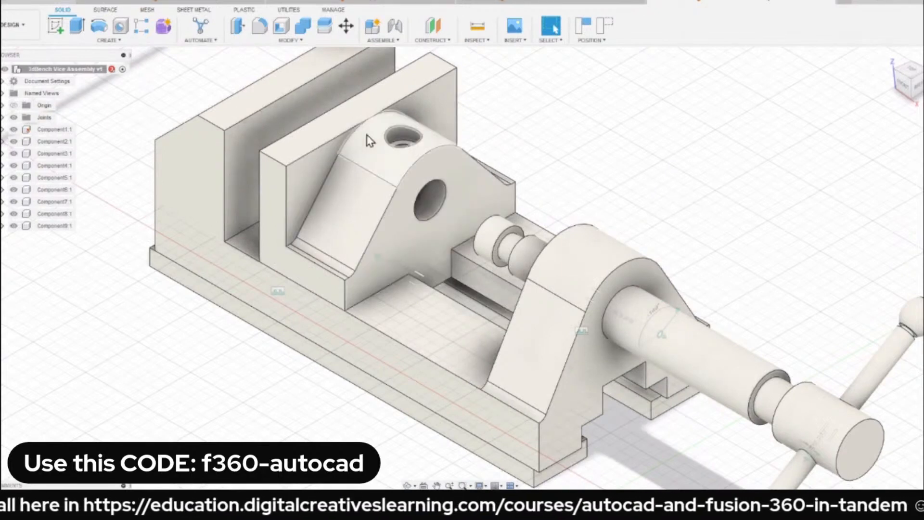
pyautogui.moveTo(344, 241); pyautogui.dragTo(396, 246)
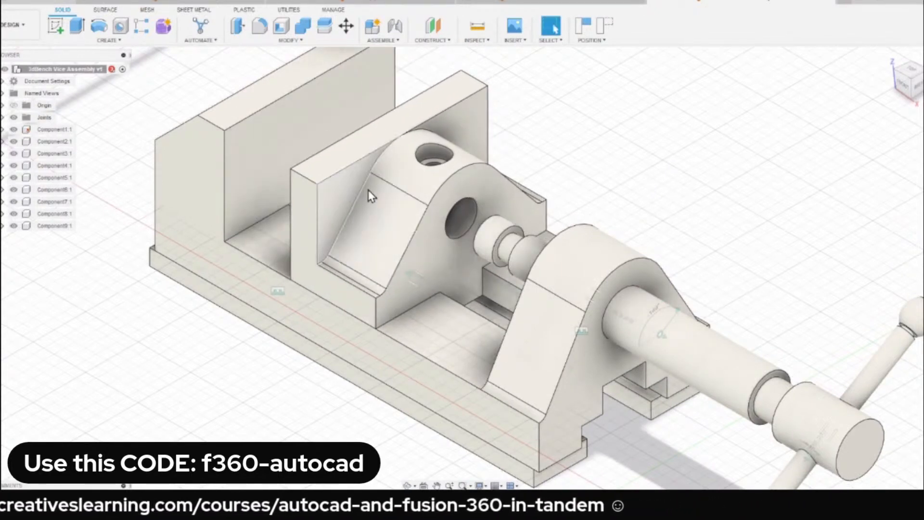
# Demonstrate the spindle and moving jaw sliding independently, leaving the jaw close to the fixed jaw with the spindle end clear of its hole.
pyautogui.scroll(-2, 477, 130)
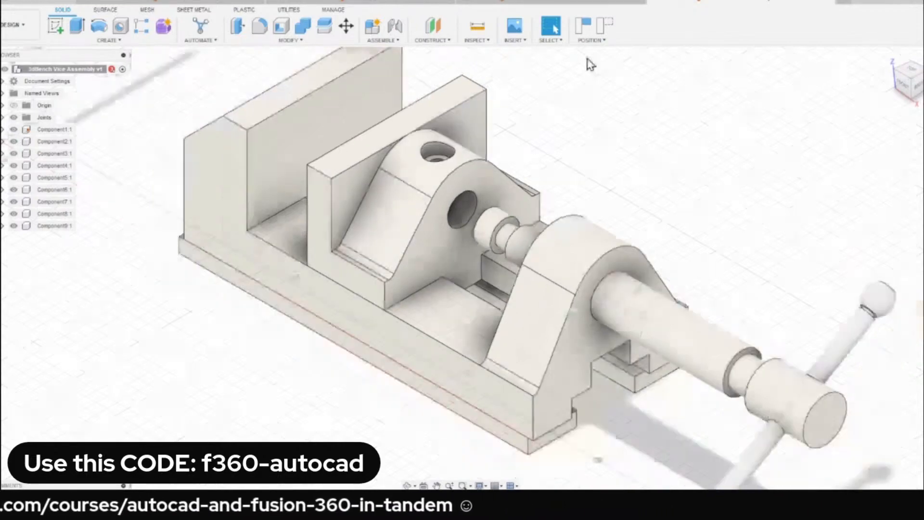
pyautogui.scroll(-2, 515, 194)
pyautogui.scroll(5, 463, 203)
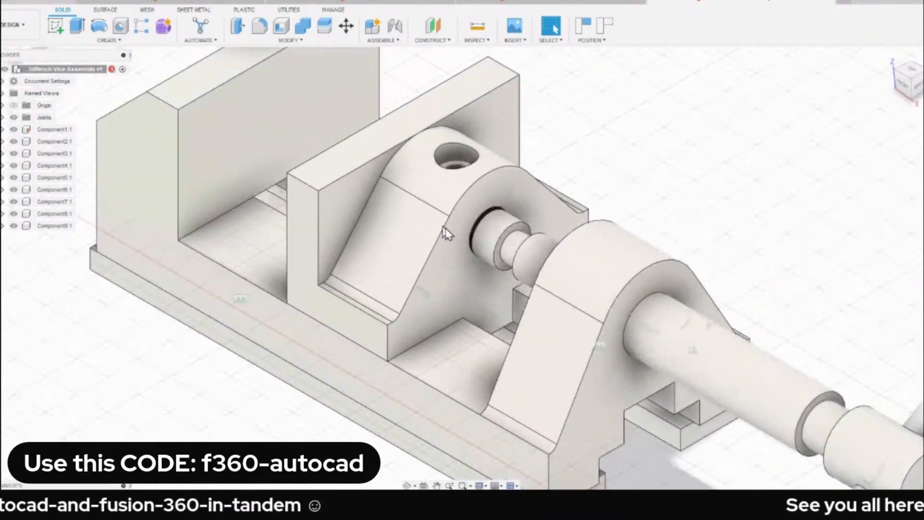
pyautogui.moveTo(735, 358); pyautogui.dragTo(367, 254)
pyautogui.scroll(2, 246, 171)
pyautogui.moveTo(246, 171); pyautogui.dragTo(341, 251, button='middle')
pyautogui.moveTo(355, 261); pyautogui.dragTo(337, 233)
pyautogui.scroll(-2, 276, 187)
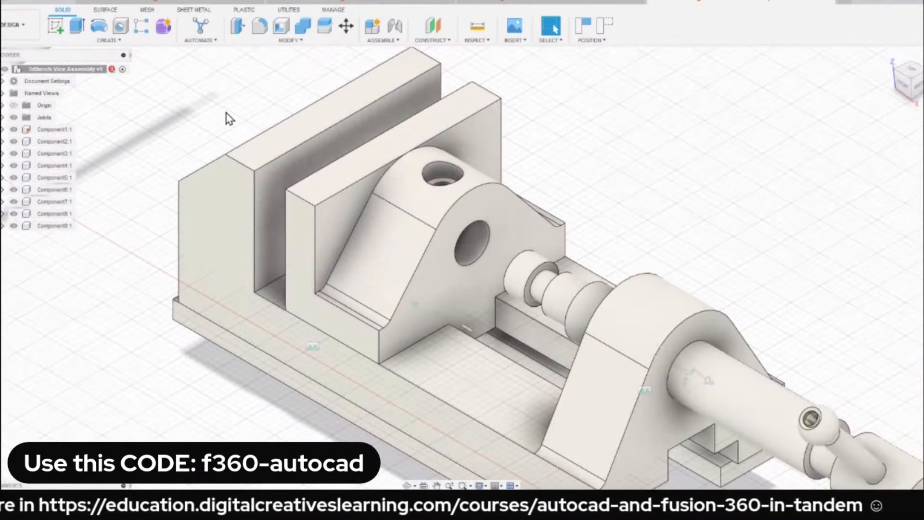
pyautogui.scroll(-2, 230, 118)
# Enable contact sets for the vice assembly and check which contact options are available.
pyautogui.click(394, 41)
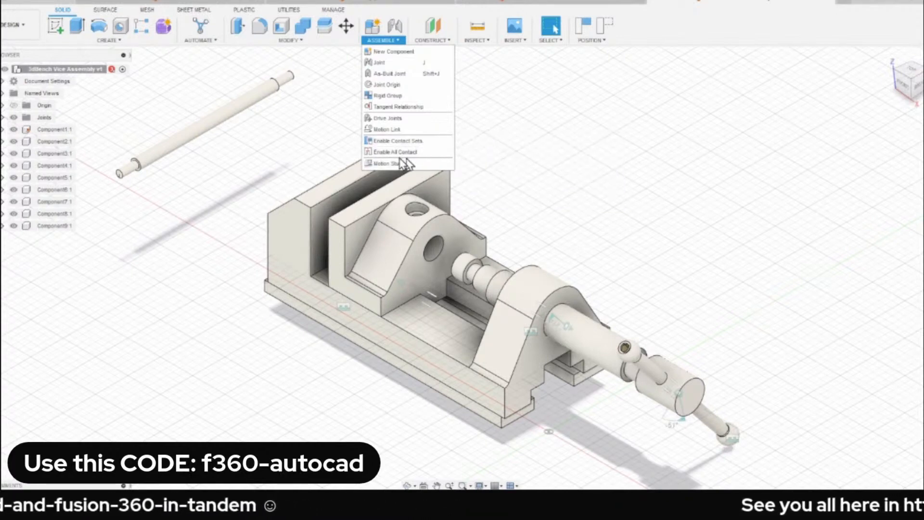
pyautogui.click(412, 141)
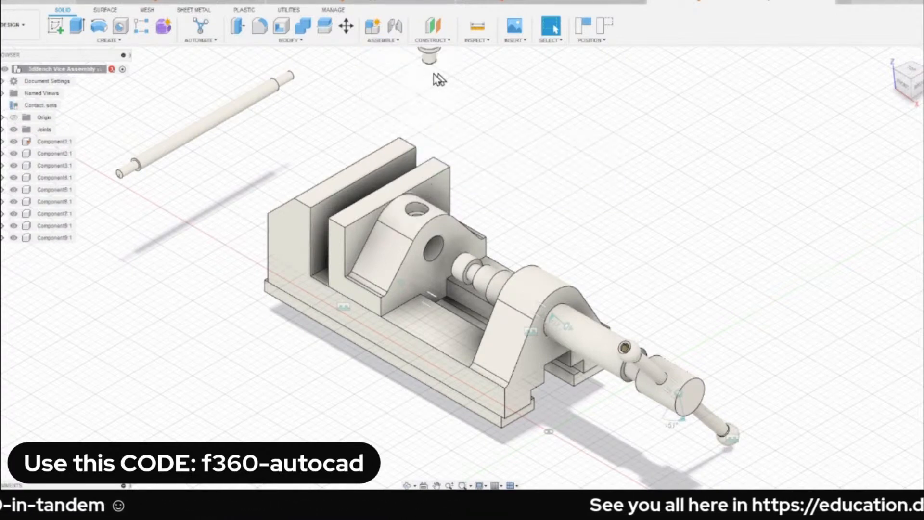
pyautogui.click(387, 40)
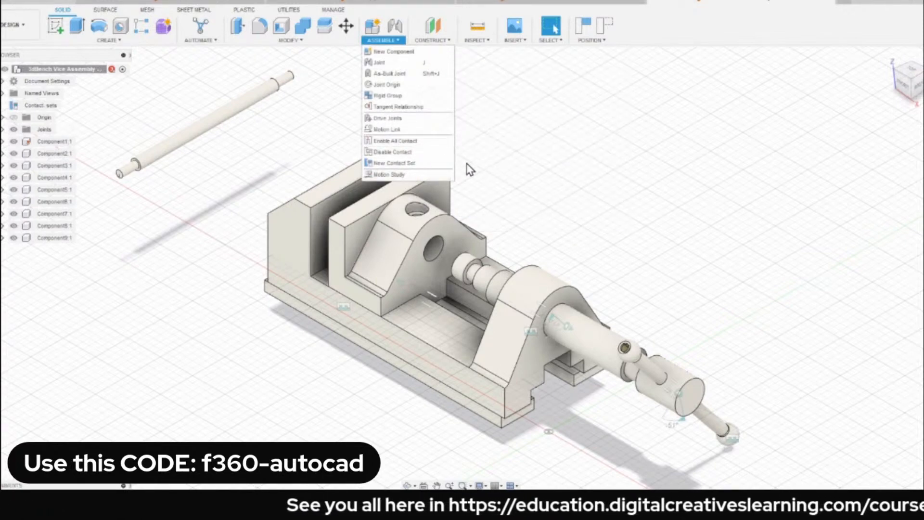
pyautogui.click(321, 134)
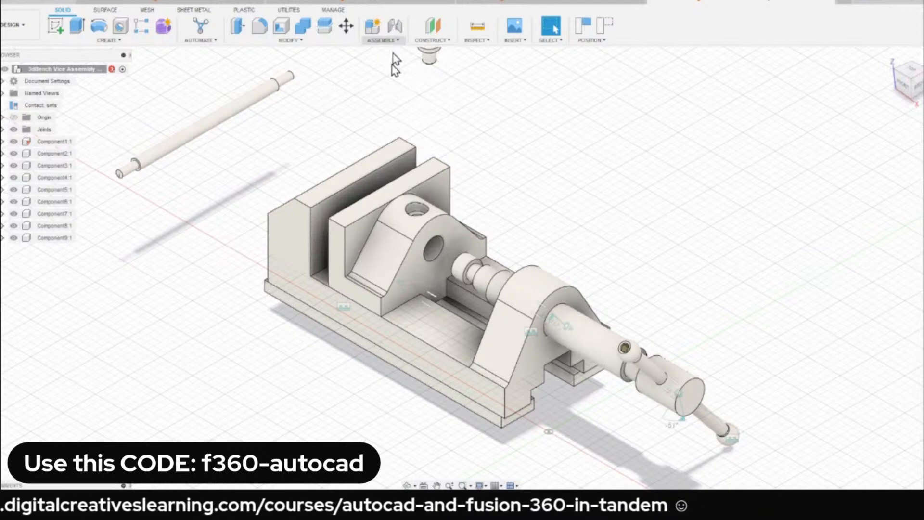
# Undo the contact set activation, enable contact sets again for the vice assembly, and check the available contact commands.
pyautogui.hotkey('ctrl', 'z')
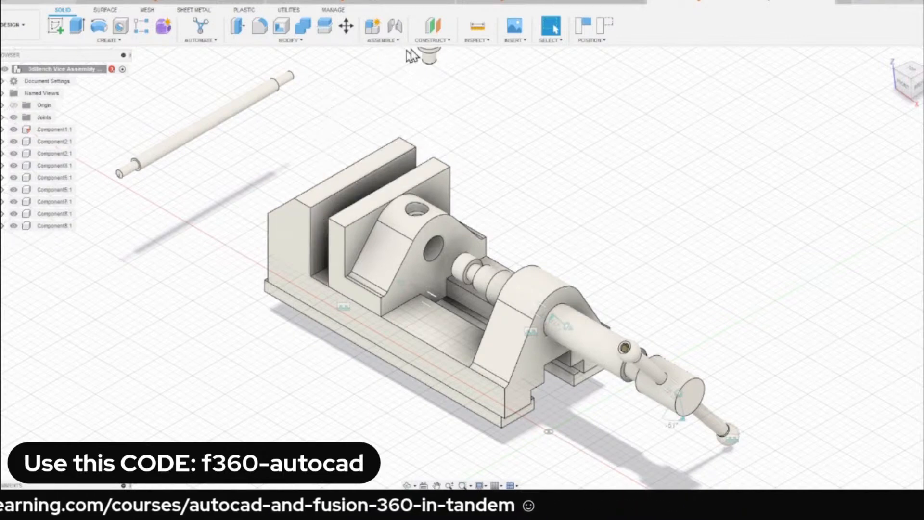
pyautogui.click(388, 41)
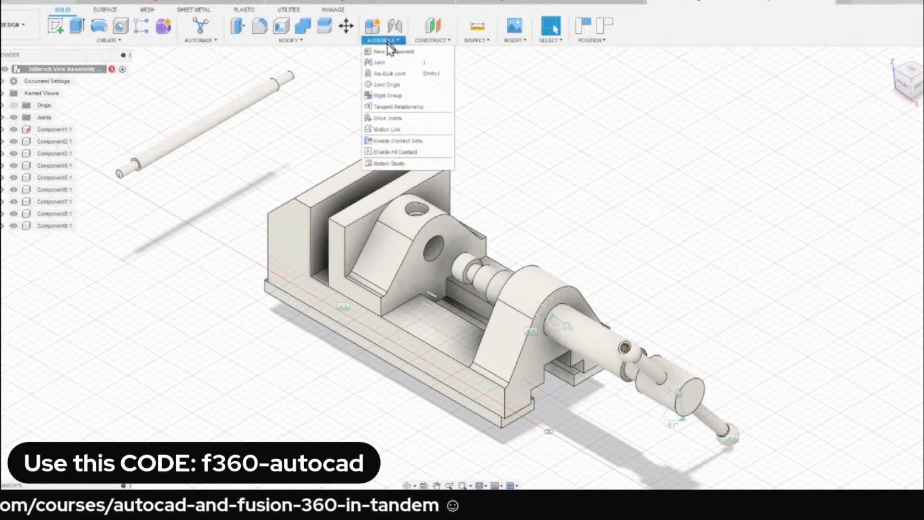
pyautogui.click(395, 143)
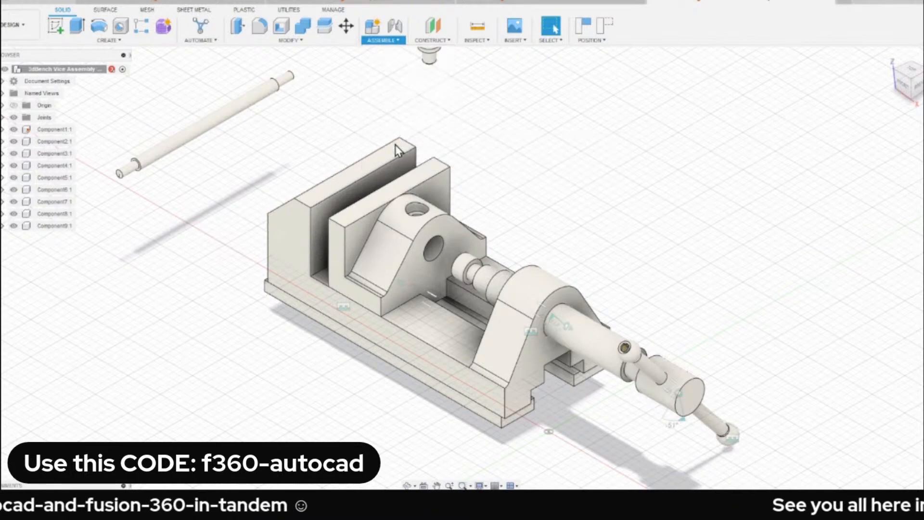
pyautogui.click(391, 42)
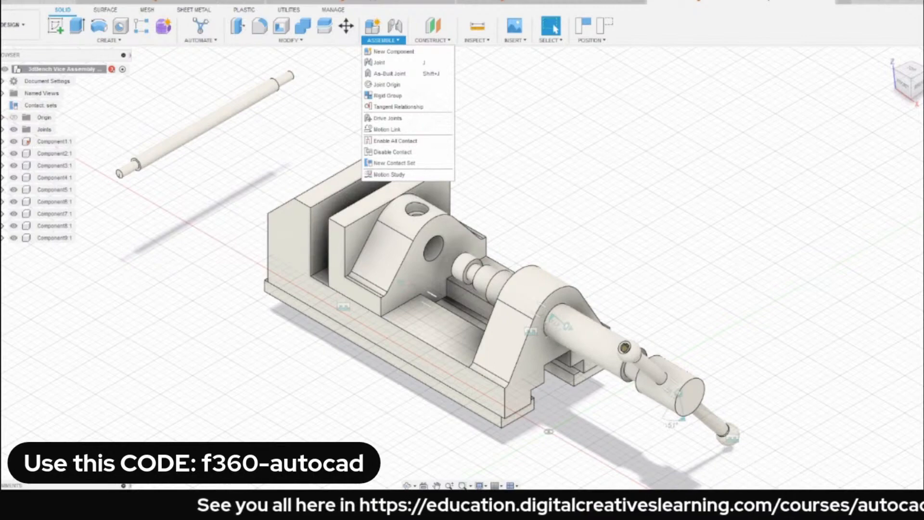
pyautogui.click(588, 252)
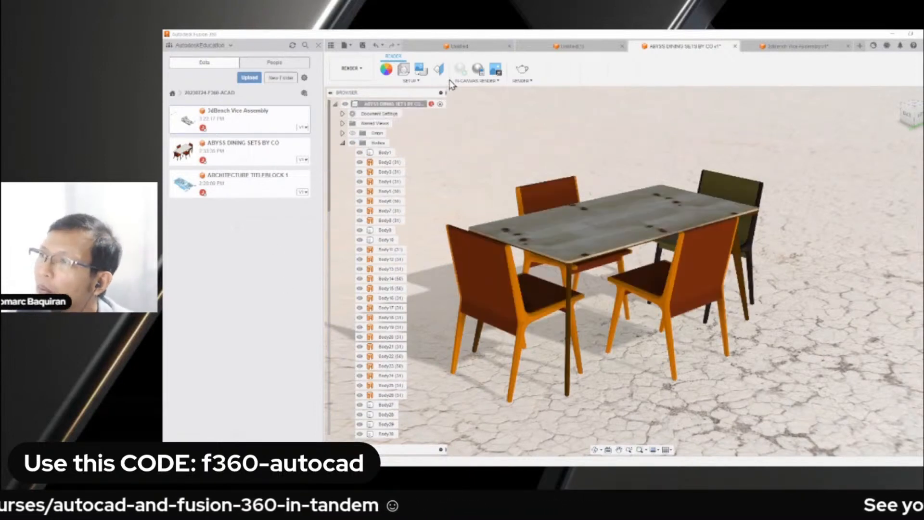
# Insert the 3dBench Vice Assembly into the ABYSS DINING SETS BY CO render scene, accepting its default position.
pyautogui.rightClick(239, 122)
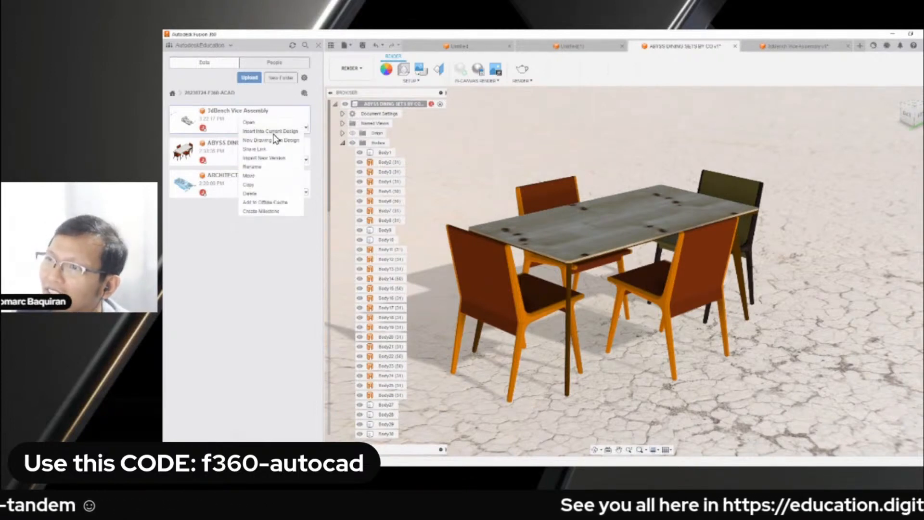
pyautogui.click(591, 232)
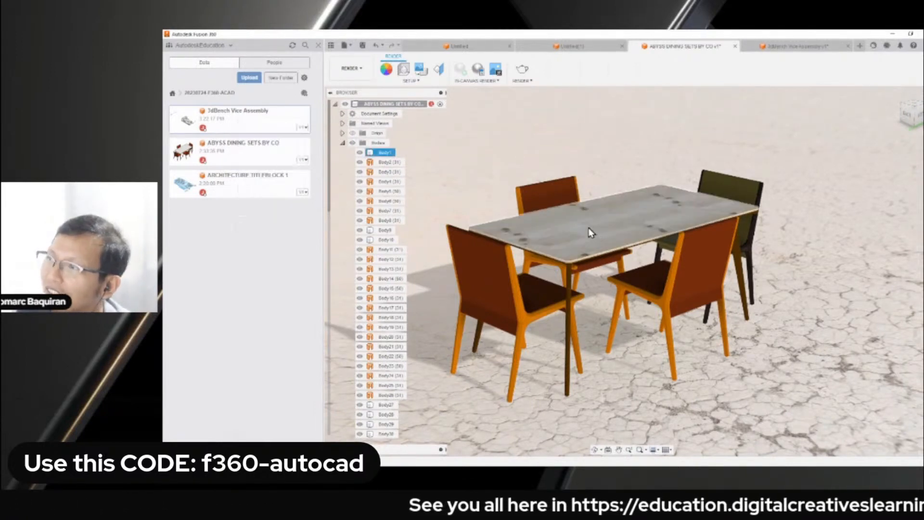
pyautogui.click(487, 203)
pyautogui.rightClick(238, 123)
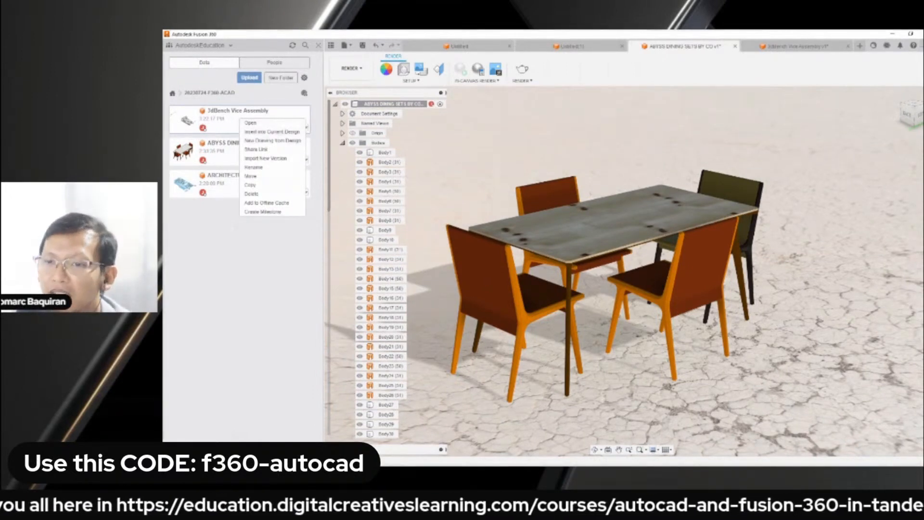
pyautogui.click(402, 188)
pyautogui.rightClick(102, 92)
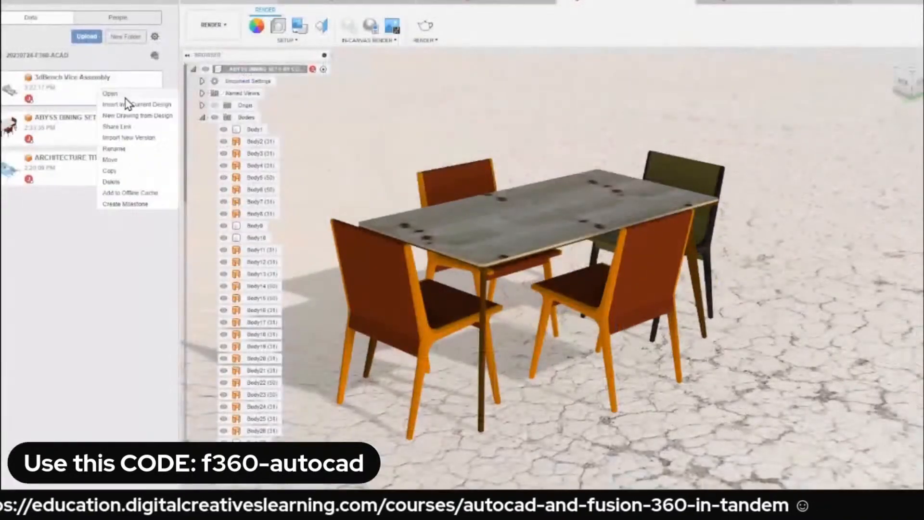
pyautogui.click(139, 115)
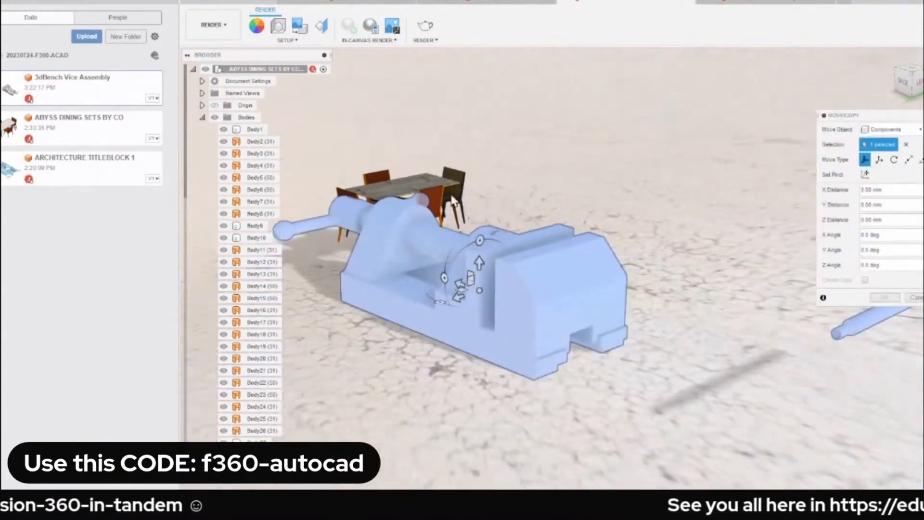
pyautogui.scroll(2, 453, 203)
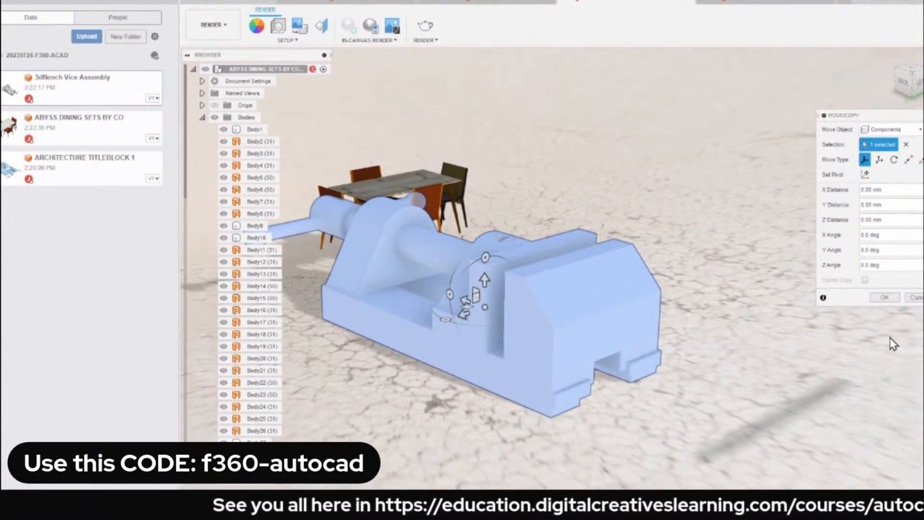
pyautogui.click(889, 302)
# Move the inserted vice across the render scene to above the dining set and hide the project file list.
pyautogui.moveTo(645, 301); pyautogui.dragTo(744, 189, button='middle')
pyautogui.scroll(3, 694, 318)
pyautogui.moveTo(698, 216); pyautogui.dragTo(711, 109, button='middle')
pyautogui.scroll(-3, 619, 167)
pyautogui.scroll(2, 580, 193)
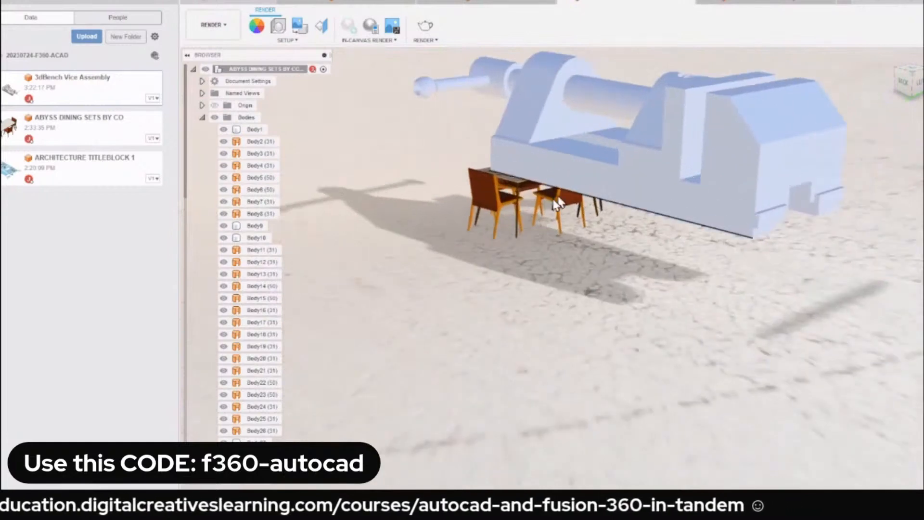
pyautogui.click(173, 3)
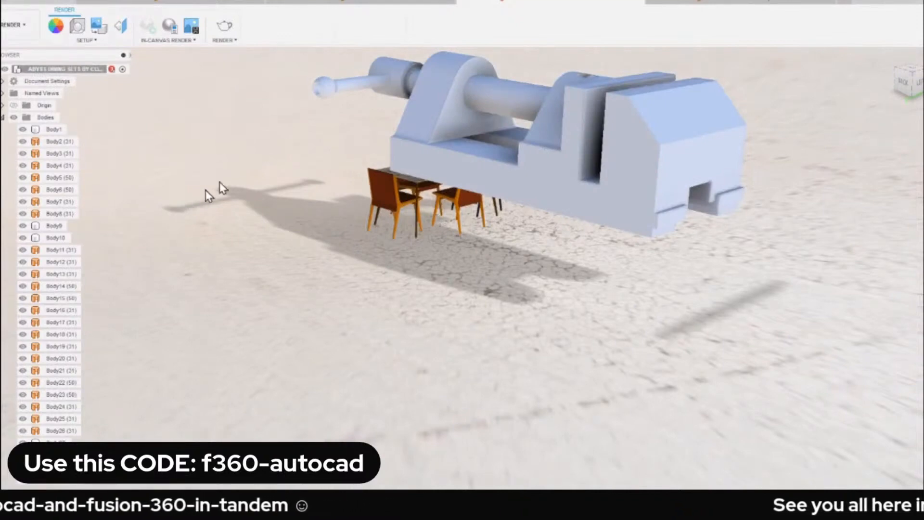
# Undo the vice's move and its insertion into the dining set scene.
pyautogui.rightClick(78, 72)
pyautogui.click(214, 137)
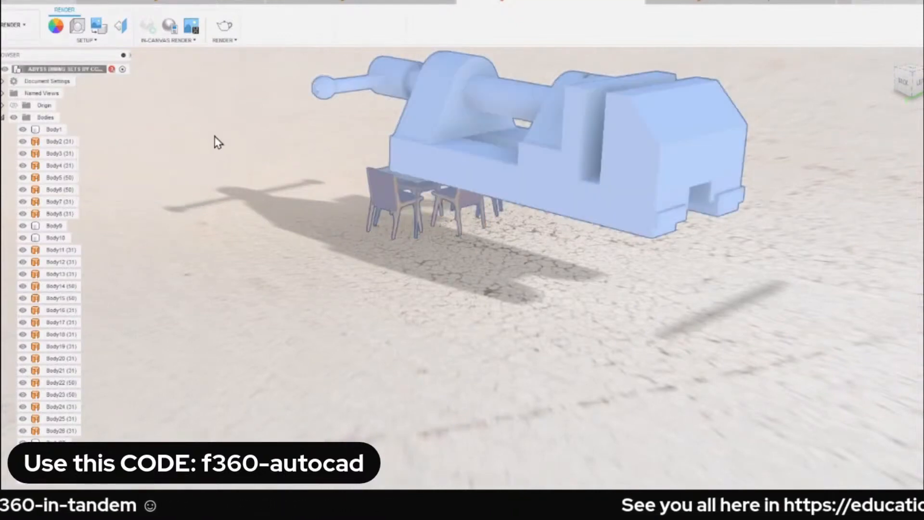
pyautogui.hotkey('ctrl', 'z')
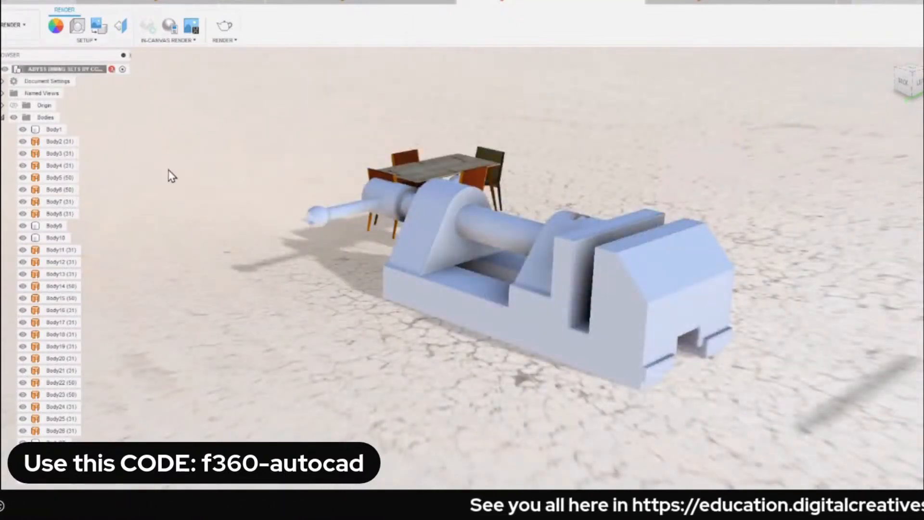
pyautogui.hotkey('ctrl', 'z')
# Switch the dining set file from the Render workspace to the Design workspace.
pyautogui.rightClick(63, 71)
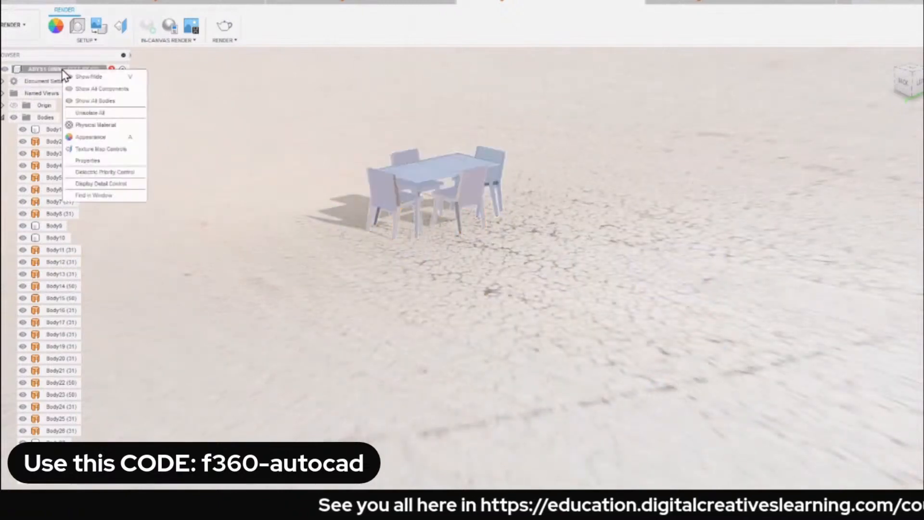
pyautogui.press('Escape')
pyautogui.click(12, 25)
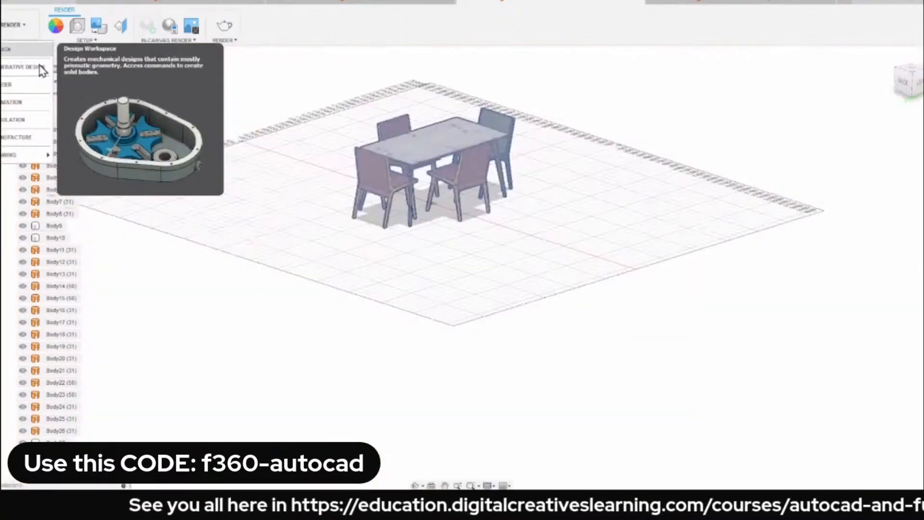
pyautogui.click(24, 49)
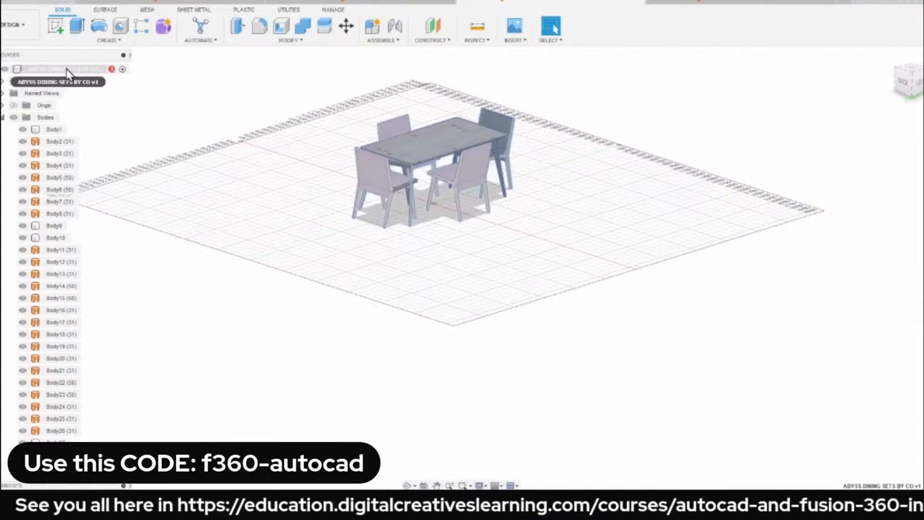
pyautogui.rightClick(67, 71)
pyautogui.click(227, 115)
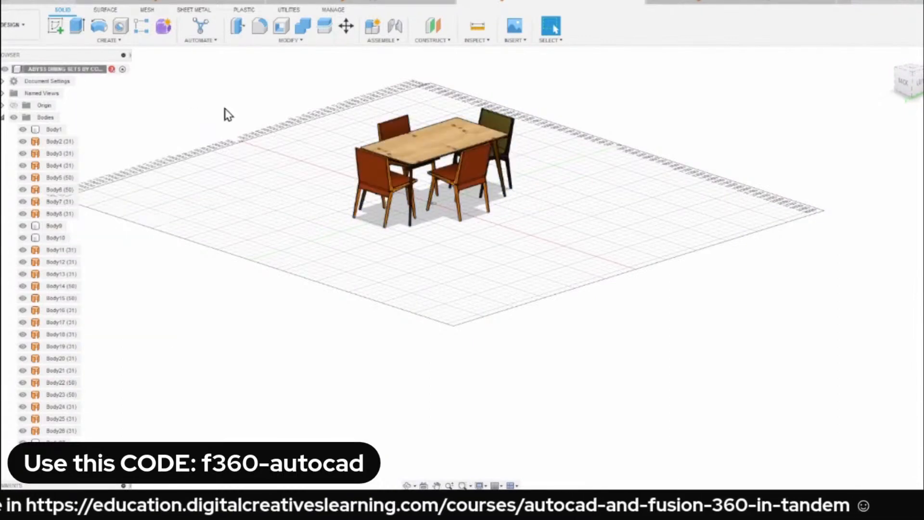
pyautogui.click(10, 27)
pyautogui.click(5, 27)
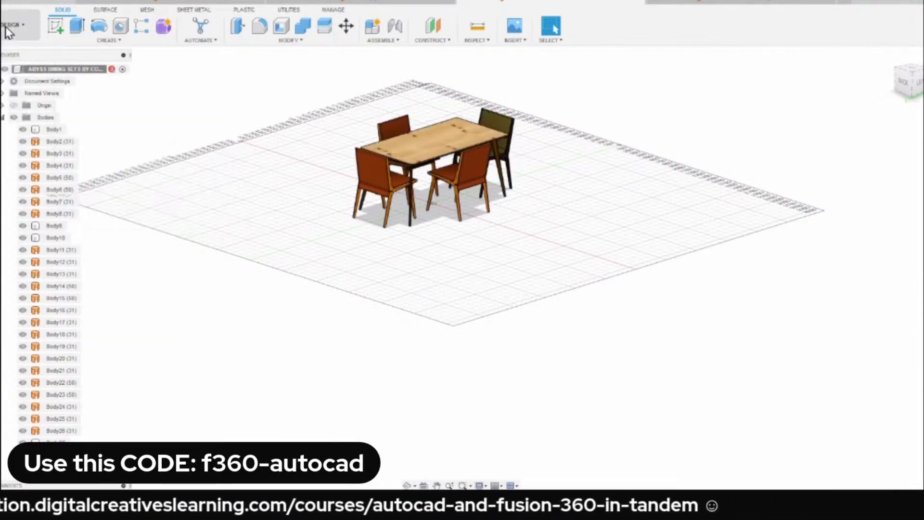
# Insert the 3dBench Vice Assembly from the project files into the dining set design, accepting its default position.
pyautogui.click(4, 2)
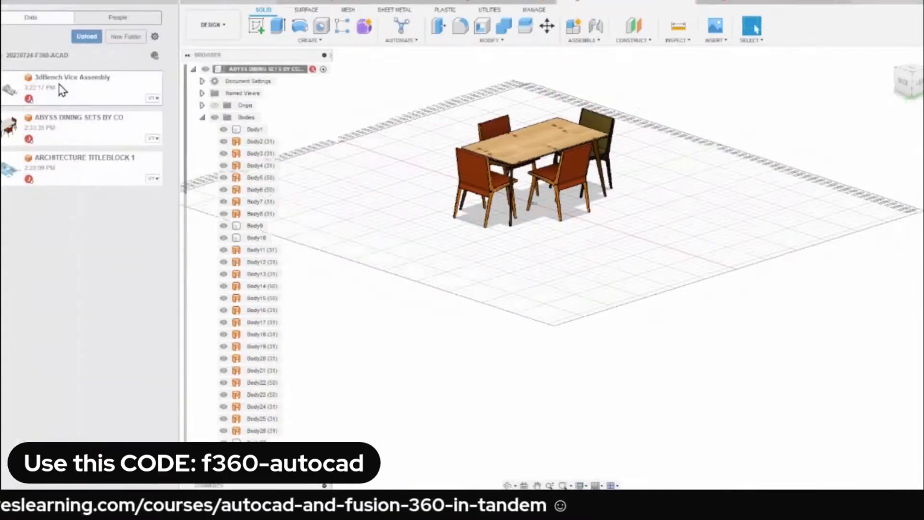
pyautogui.rightClick(62, 89)
pyautogui.click(85, 106)
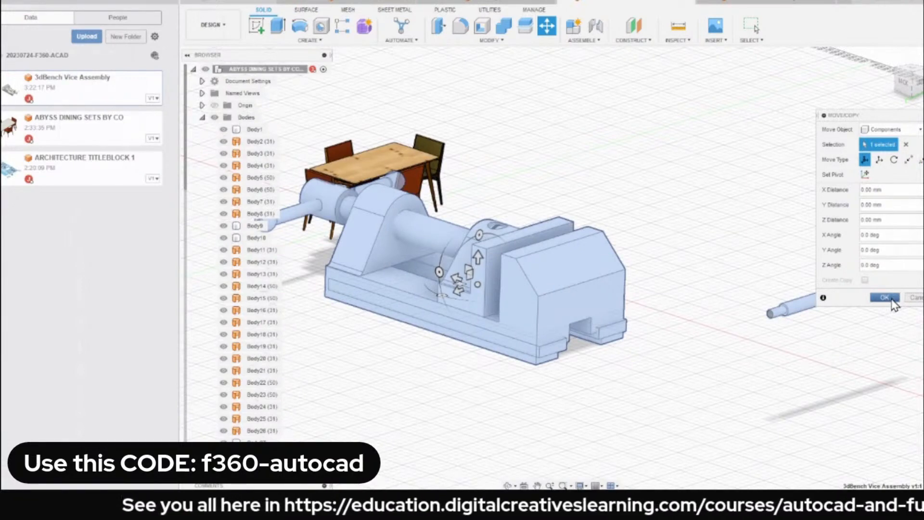
pyautogui.click(884, 297)
pyautogui.scroll(-2, 789, 275)
# List the bodies of the inserted vice assembly and hide Body9, the loose rod beside the vice.
pyautogui.click(763, 290)
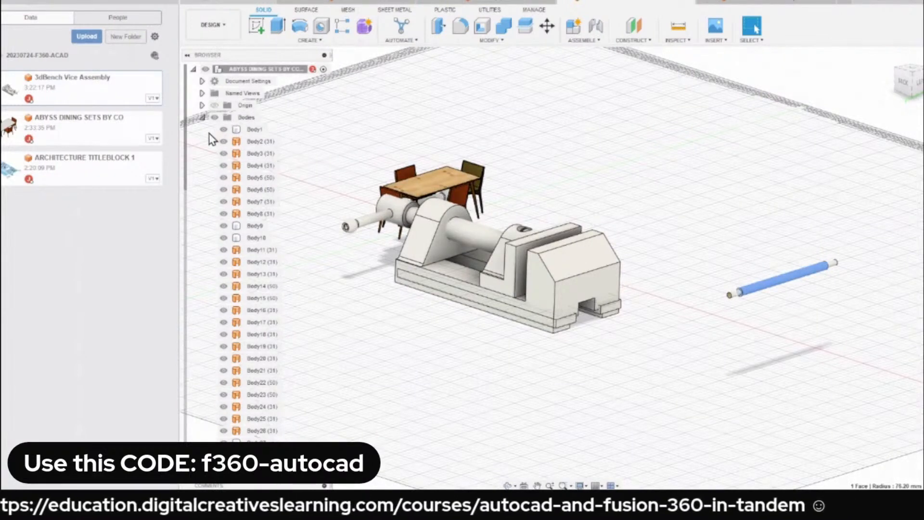
pyautogui.click(202, 117)
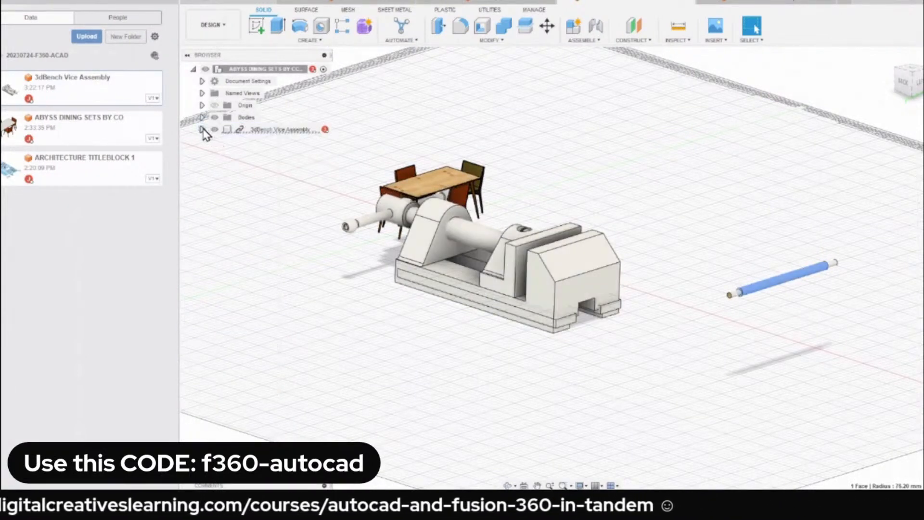
pyautogui.click(204, 130)
pyautogui.click(211, 153)
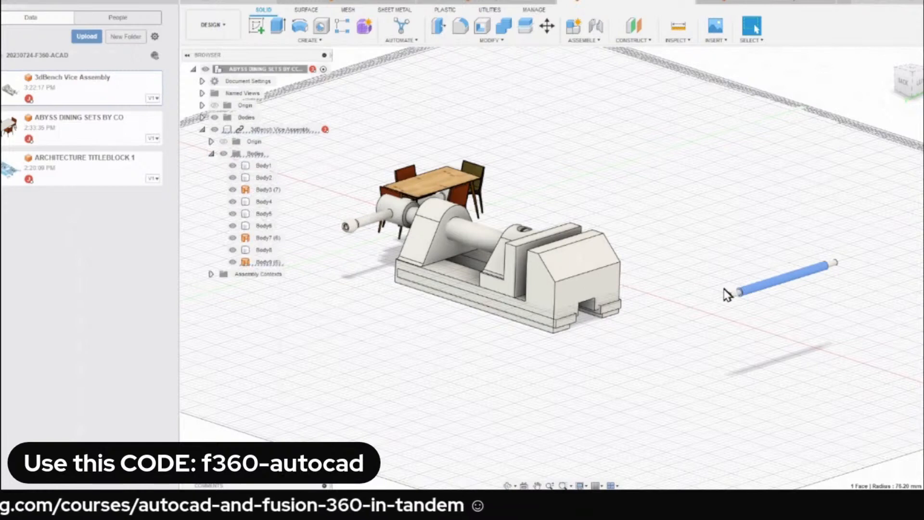
pyautogui.click(232, 262)
# Move the inserted vice along the ground clear of the dining set and hide the project file list.
pyautogui.scroll(2, 465, 253)
pyautogui.scroll(-1, 465, 254)
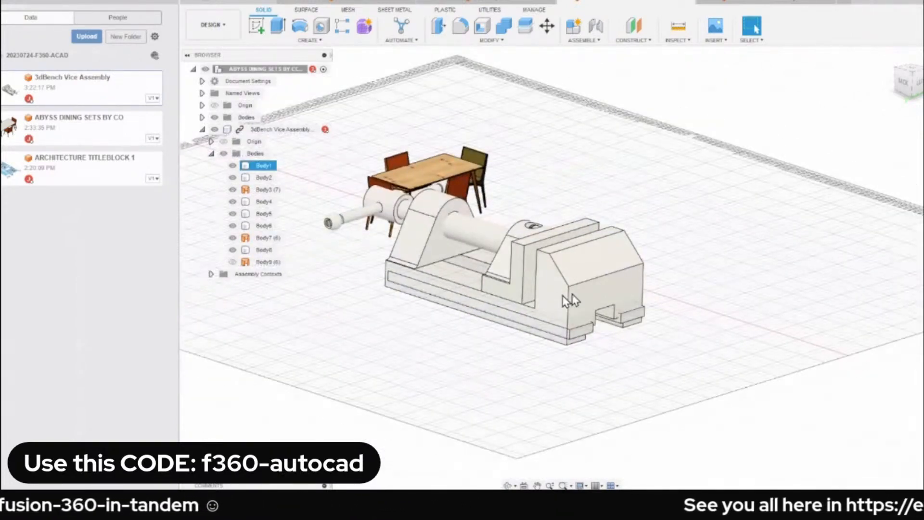
pyautogui.moveTo(568, 296); pyautogui.dragTo(742, 291)
pyautogui.click(174, 2)
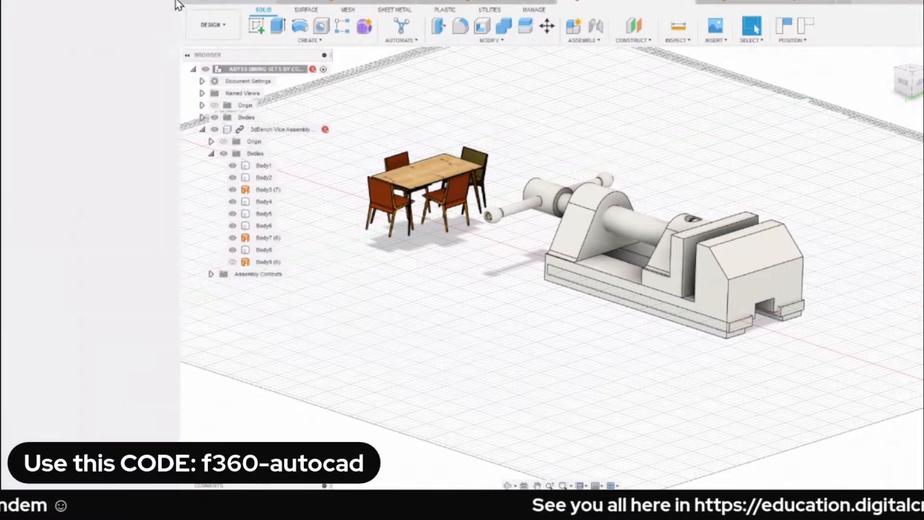
pyautogui.scroll(-3, 295, 128)
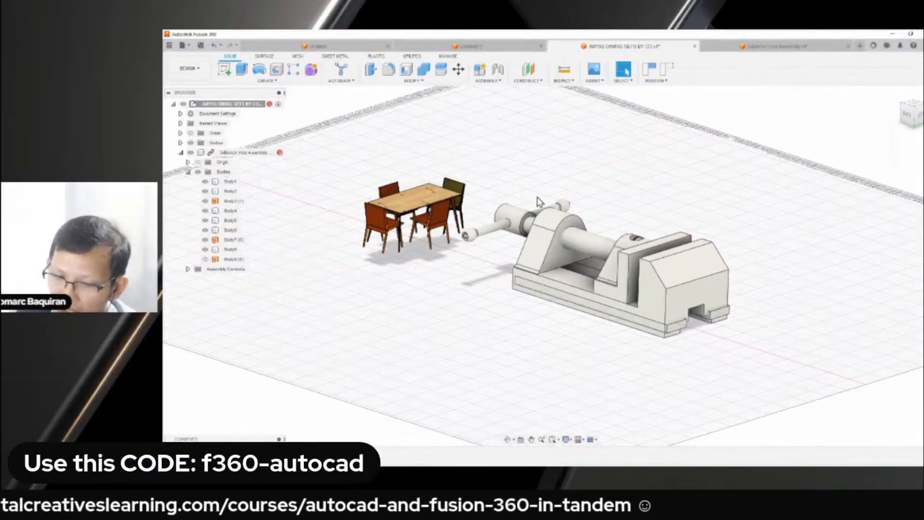
# Try to scale the inserted vice assembly with the Scale command.
pyautogui.write('s')
pyautogui.write('sc')
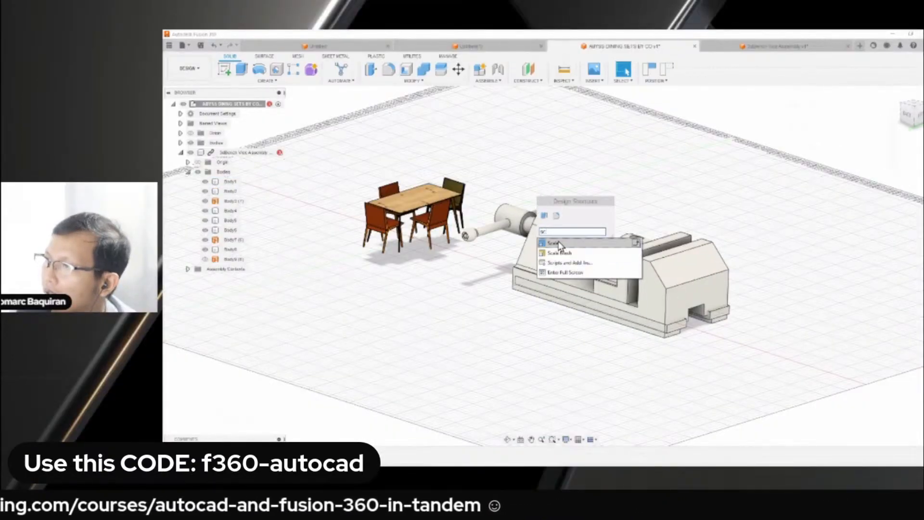
pyautogui.click(555, 243)
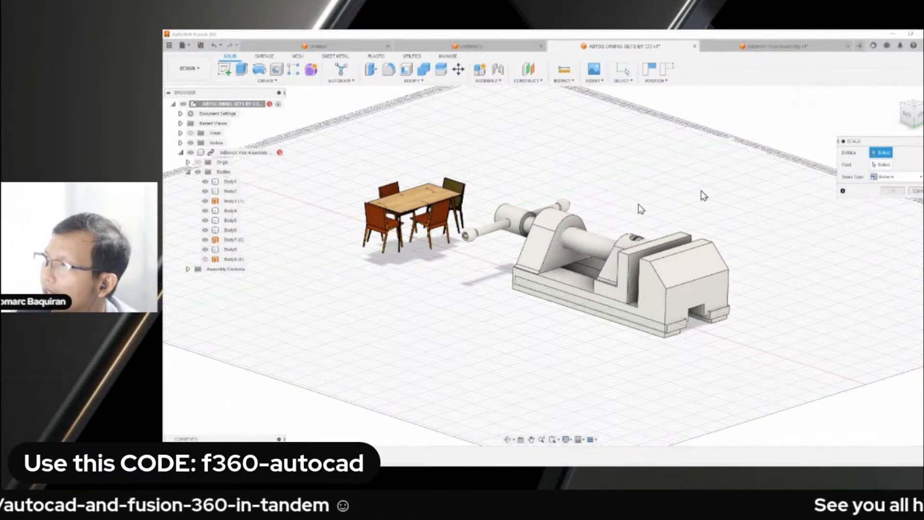
pyautogui.click(187, 269)
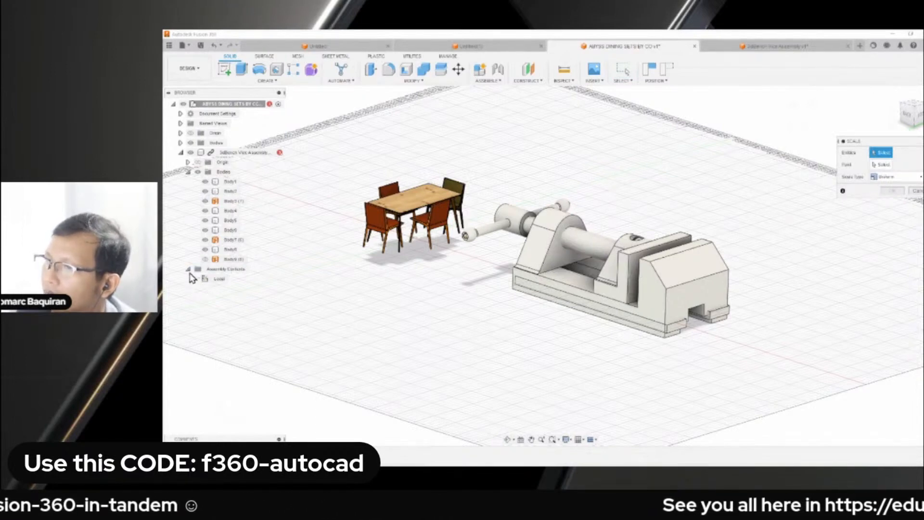
pyautogui.click(878, 165)
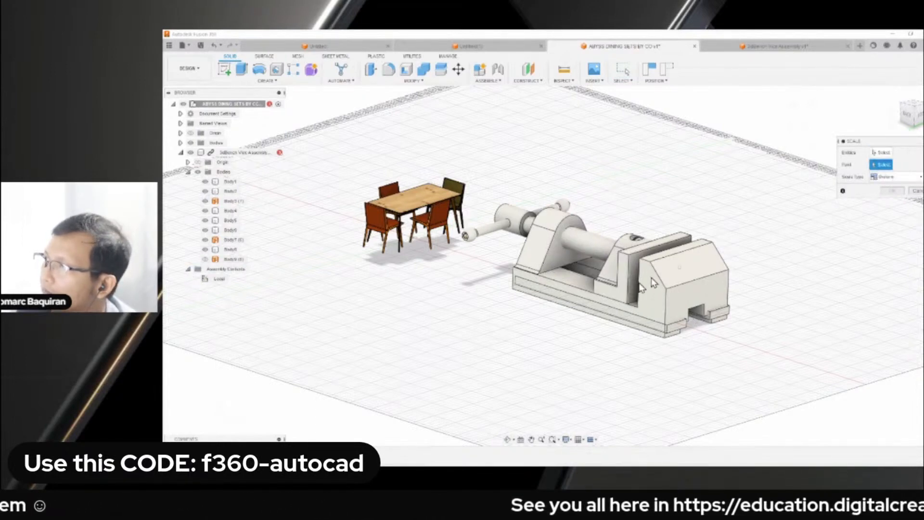
pyautogui.scroll(3, 664, 296)
pyautogui.scroll(-4, 647, 285)
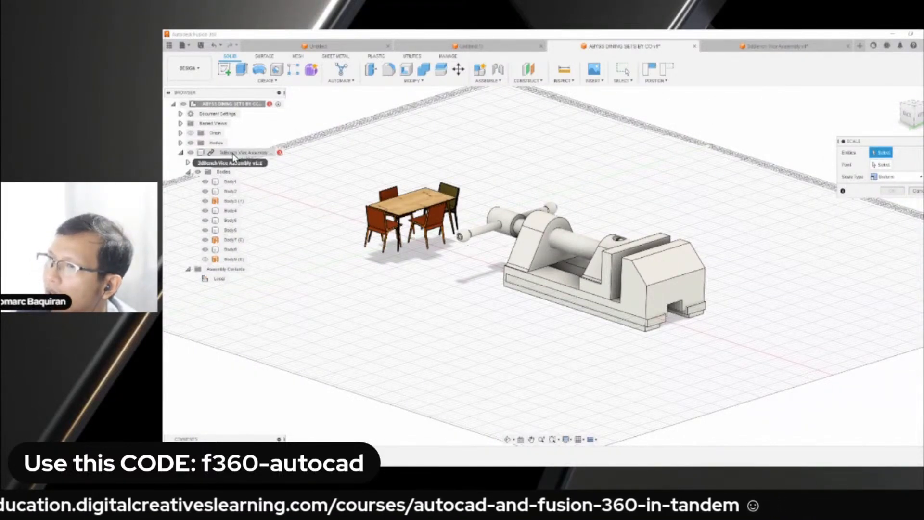
pyautogui.click(913, 193)
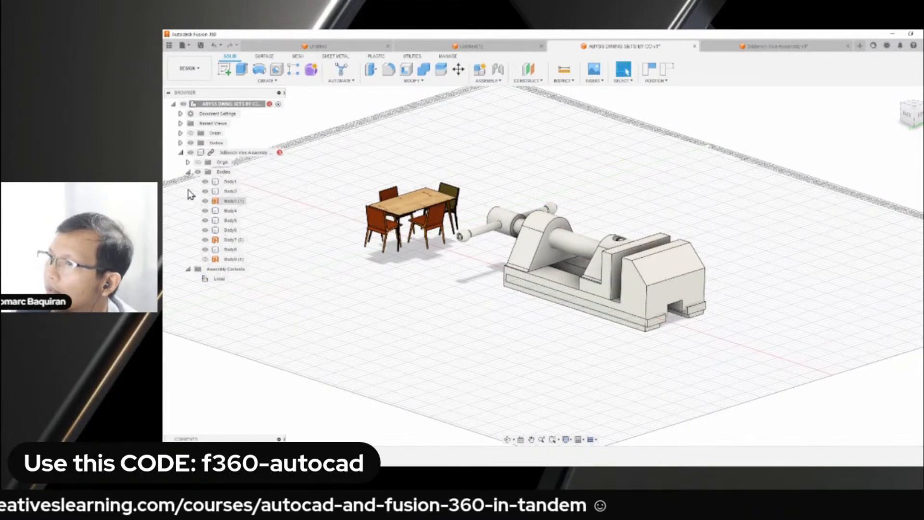
pyautogui.scroll(-1, 240, 192)
pyautogui.moveTo(245, 176); pyautogui.dragTo(382, 166, button='middle')
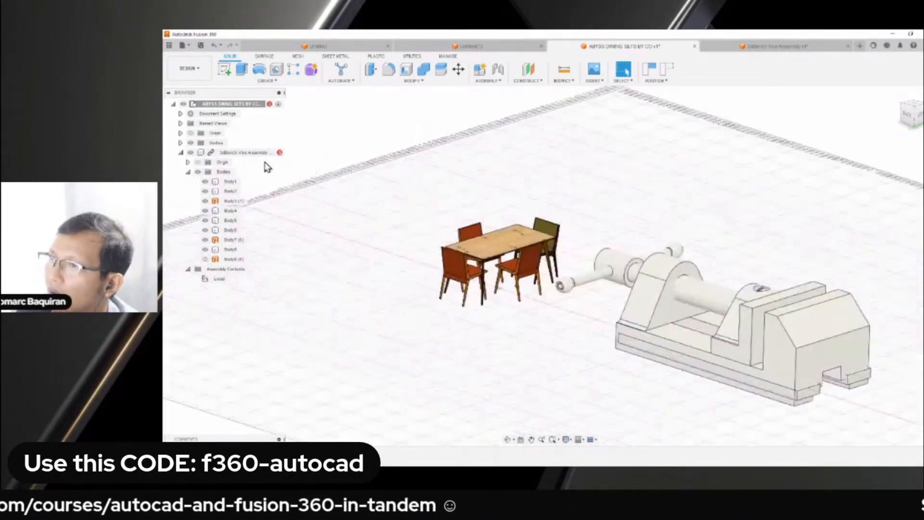
pyautogui.scroll(3, 376, 132)
pyautogui.write('s')
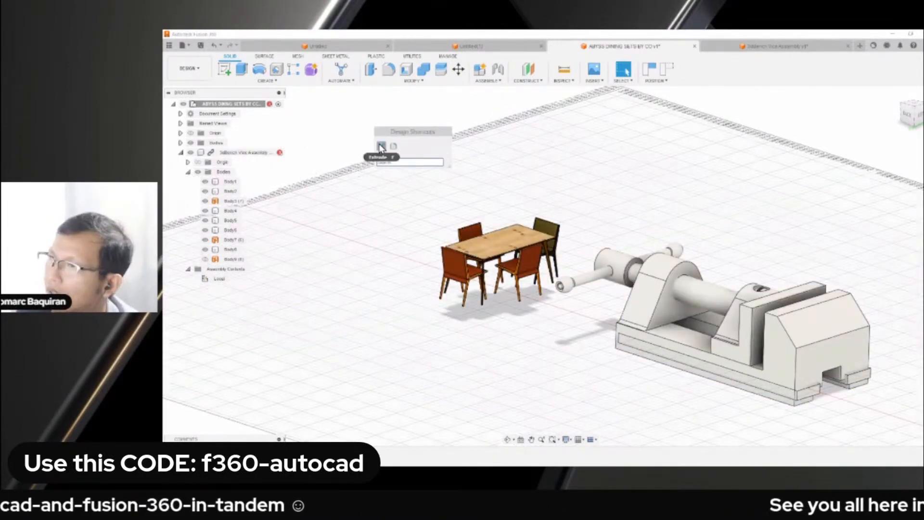
pyautogui.write('sc')
pyautogui.click(405, 175)
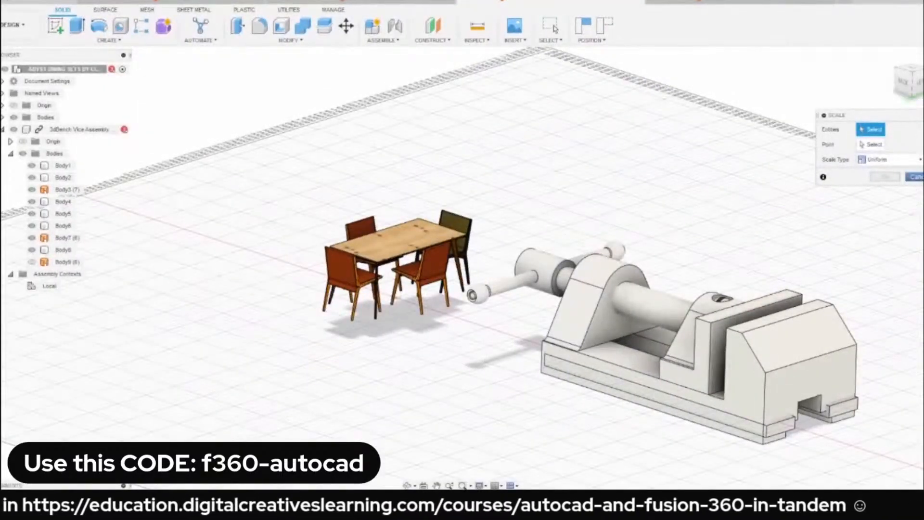
pyautogui.press('Escape')
pyautogui.click(70, 130)
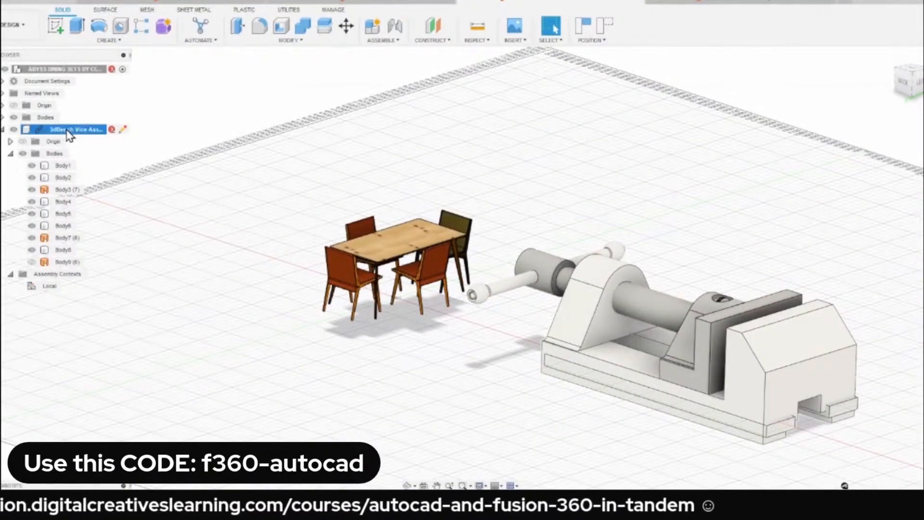
pyautogui.rightClick(70, 135)
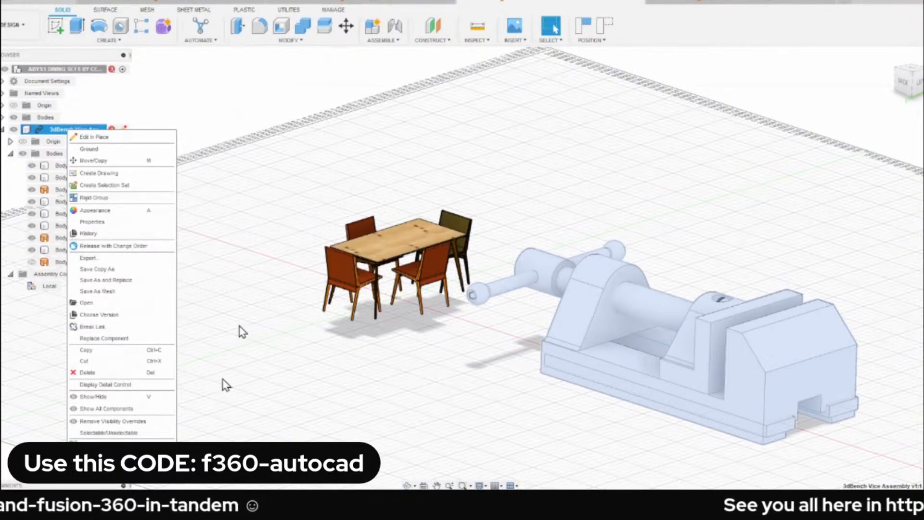
pyautogui.click(261, 201)
# Switch to the 3dBench Vice Assembly design and apply Paint - Enamel Glossy (Red) to the vice's movable jaw.
pyautogui.click(743, 2)
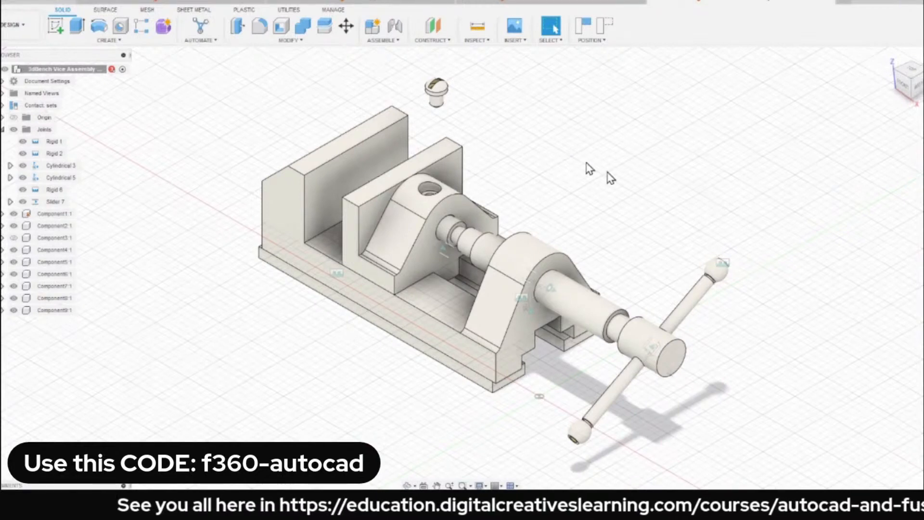
pyautogui.press('a')
pyautogui.scroll(-3, 783, 344)
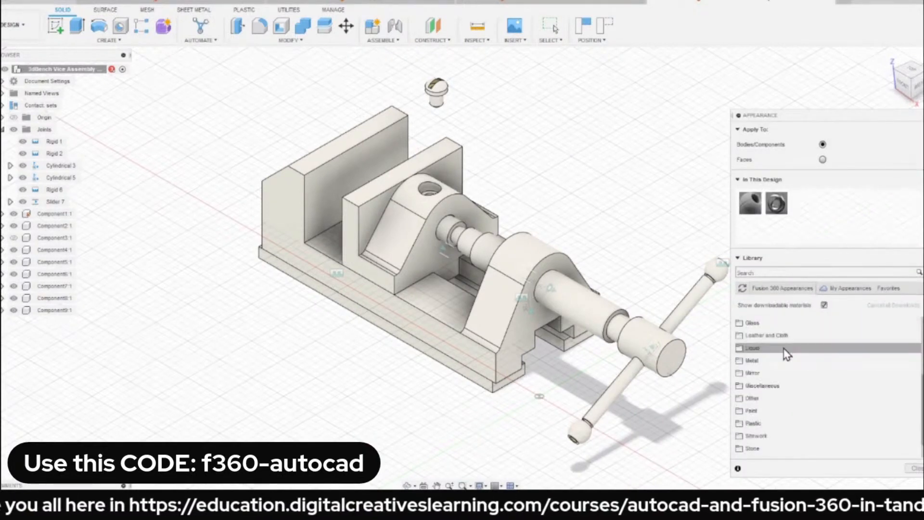
pyautogui.click(763, 412)
pyautogui.click(760, 423)
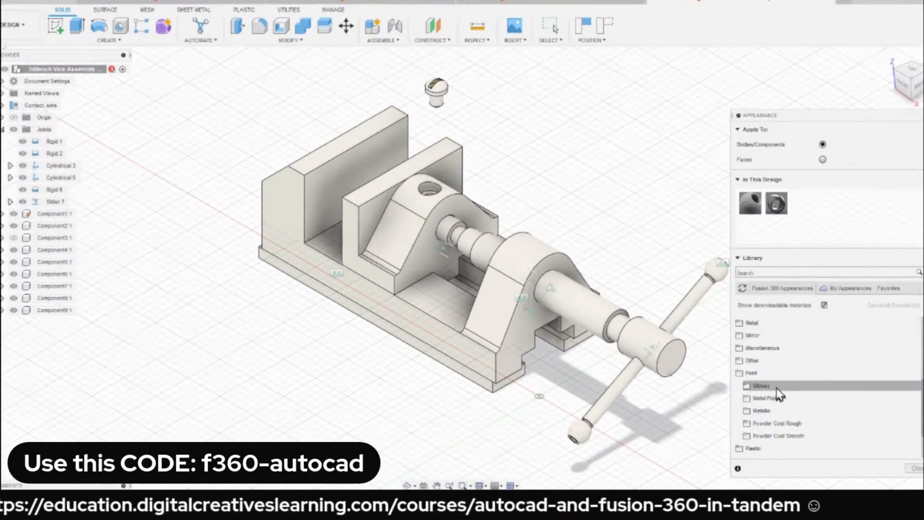
pyautogui.scroll(-1, 794, 346)
pyautogui.scroll(-3, 822, 403)
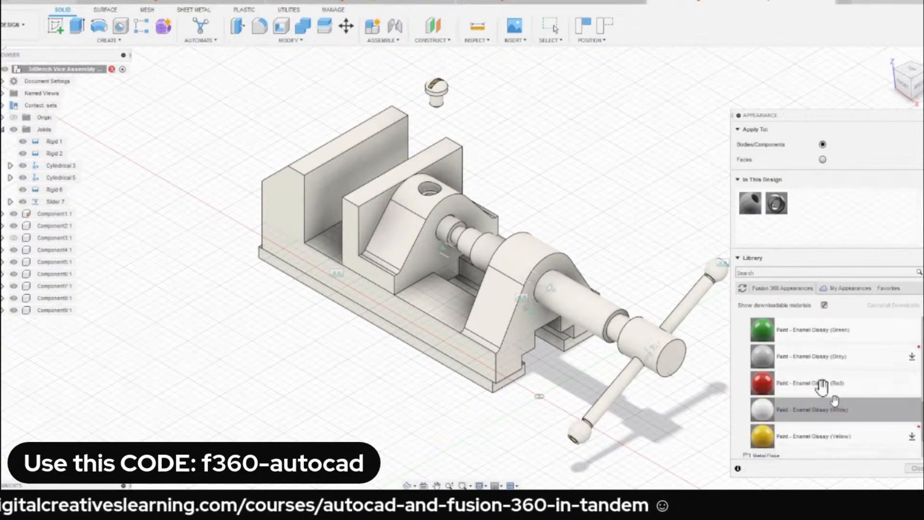
pyautogui.moveTo(806, 391); pyautogui.dragTo(410, 236)
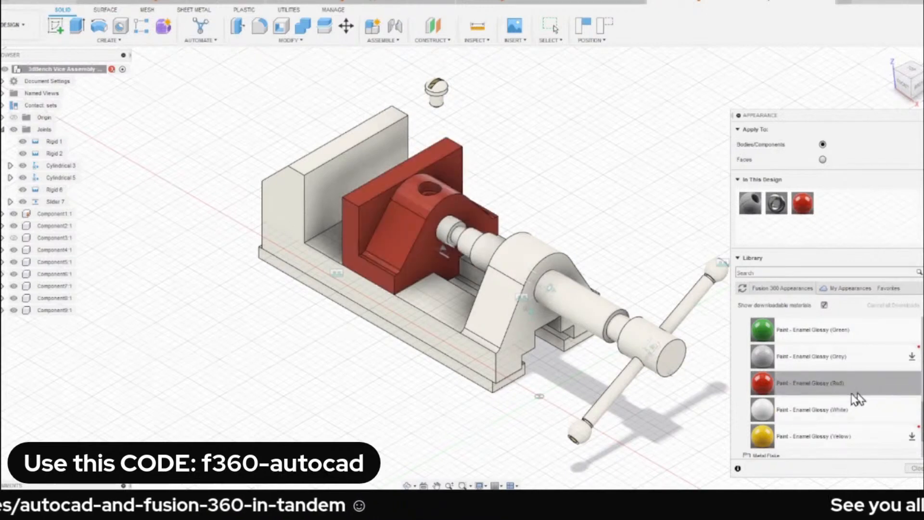
# Apply Paint - Enamel Glossy (Green) to the vice's main body, then download Enamel Glossy (Blue) and apply it to the spindle.
pyautogui.moveTo(762, 330); pyautogui.dragTo(506, 296)
pyautogui.scroll(2, 841, 357)
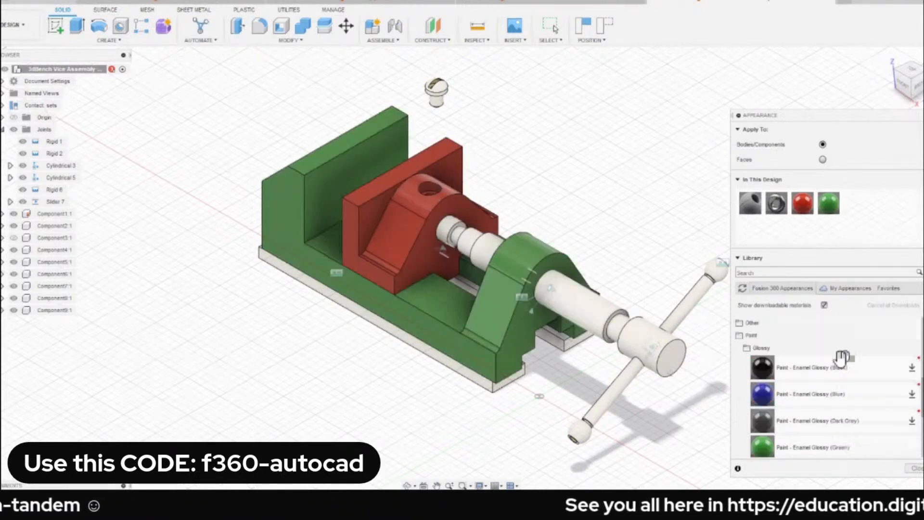
pyautogui.click(911, 394)
pyautogui.moveTo(799, 396); pyautogui.dragTo(605, 310)
pyautogui.click(913, 469)
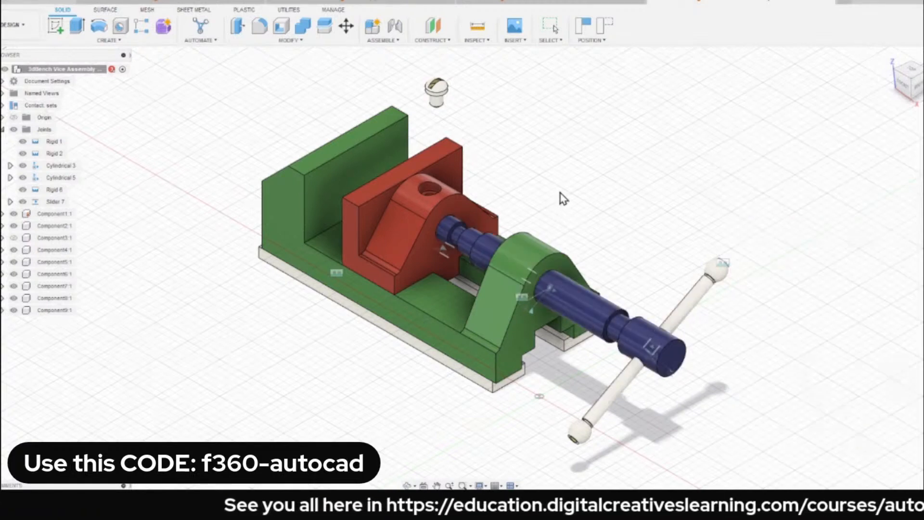
# Save the coloured vice with the description "User Saved" and update the linked vice in the dining set design to the latest version.
pyautogui.hotkey('ctrl', 's')
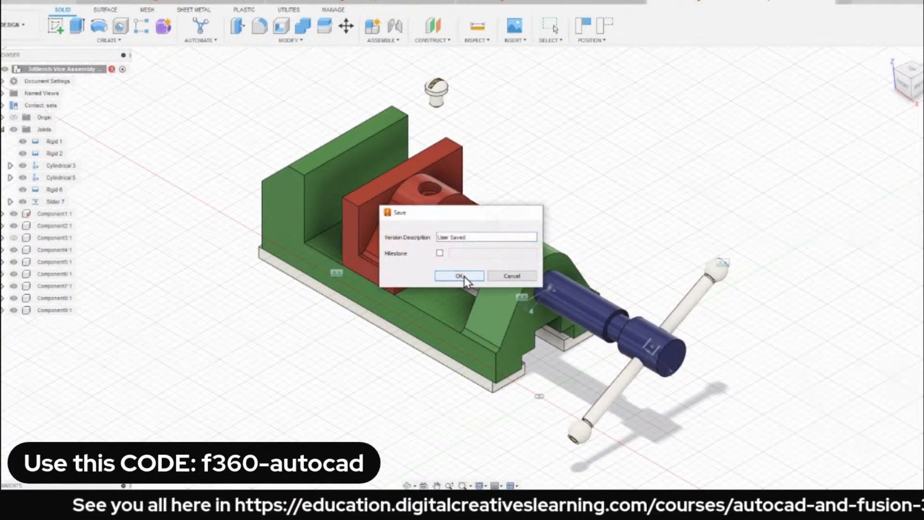
pyautogui.click(463, 274)
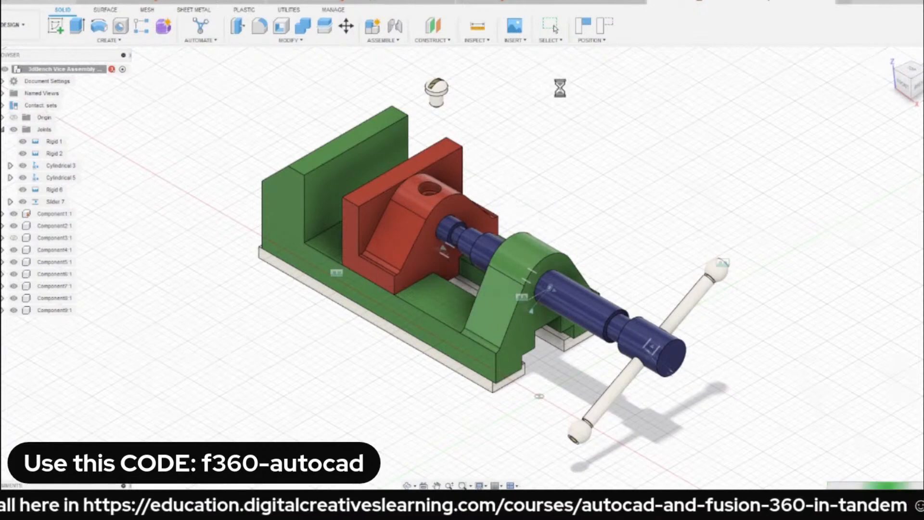
pyautogui.click(544, 1)
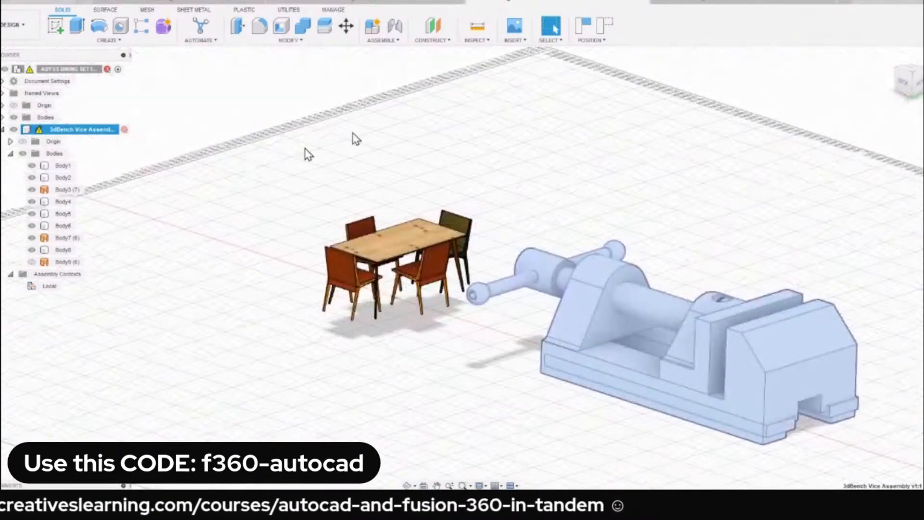
pyautogui.click(82, 1)
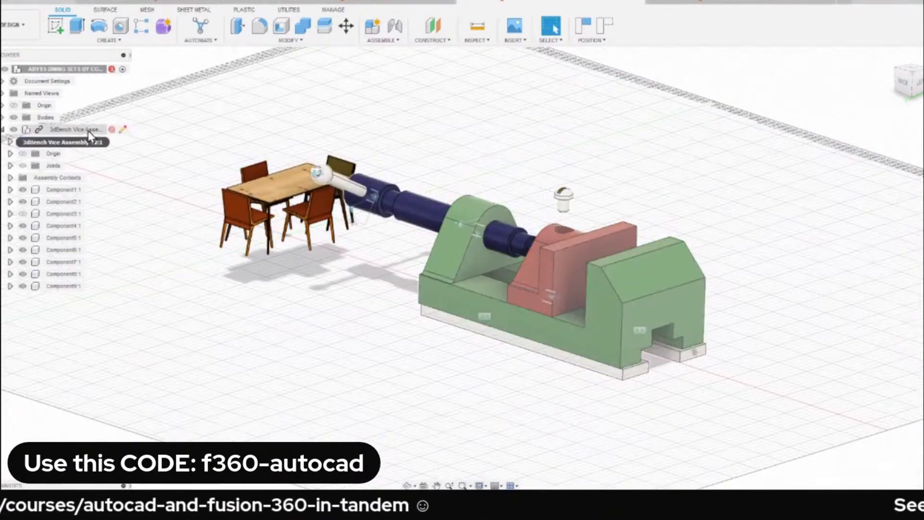
# Break the link of the inserted 3dBench Vice Assembly, capturing the current component positions.
pyautogui.rightClick(89, 130)
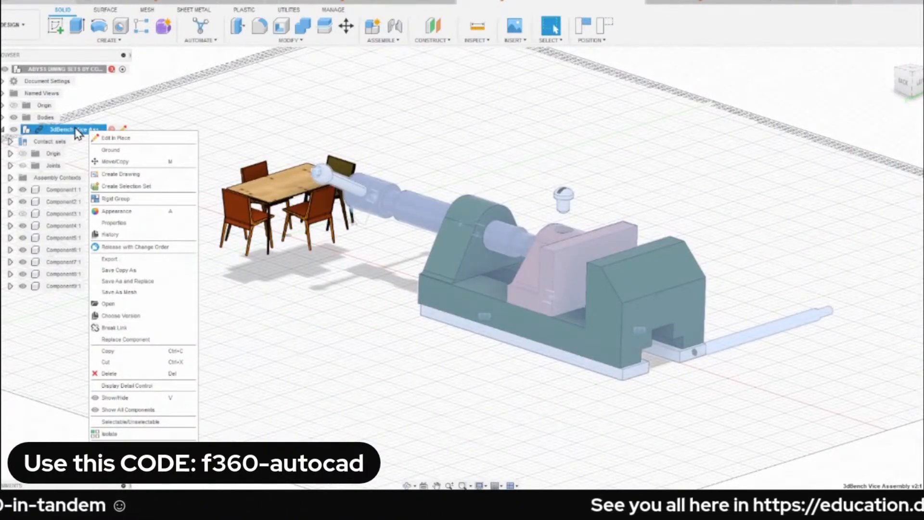
pyautogui.click(148, 328)
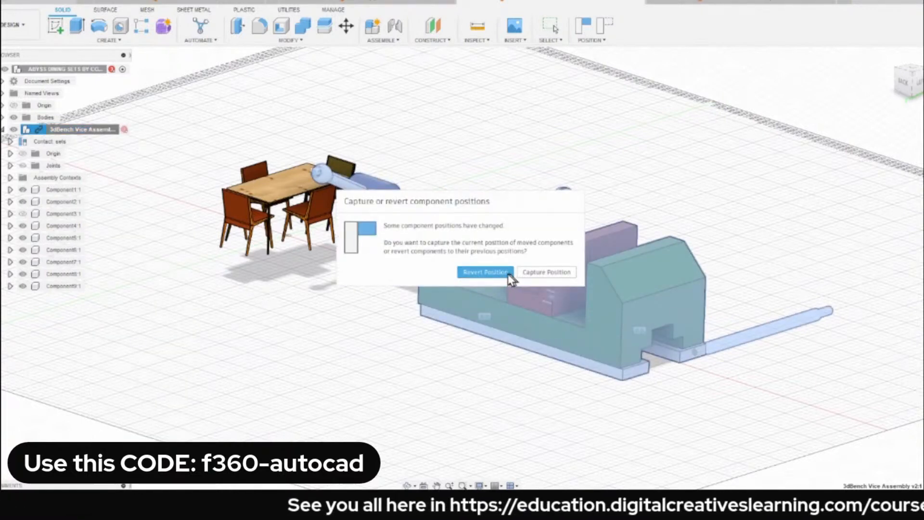
pyautogui.click(549, 273)
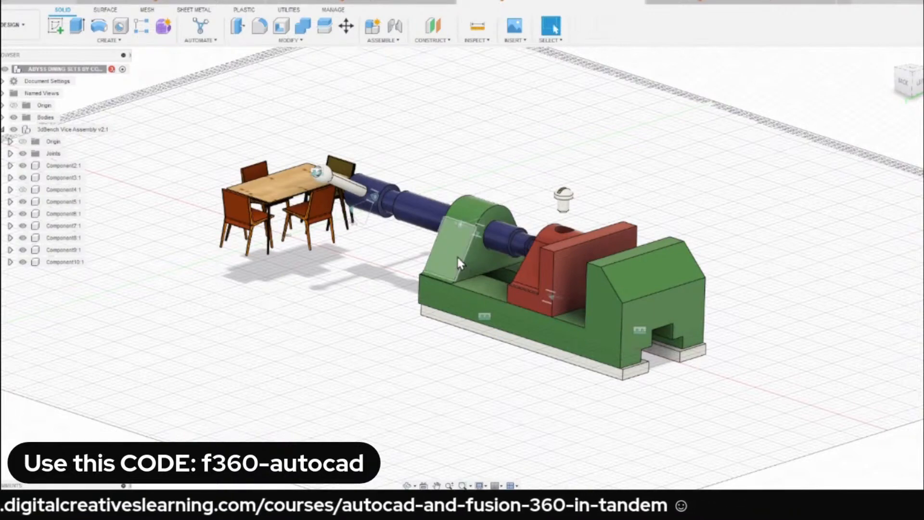
# Move the jointed vice components freely away from the dining set.
pyautogui.moveTo(491, 258); pyautogui.dragTo(565, 200)
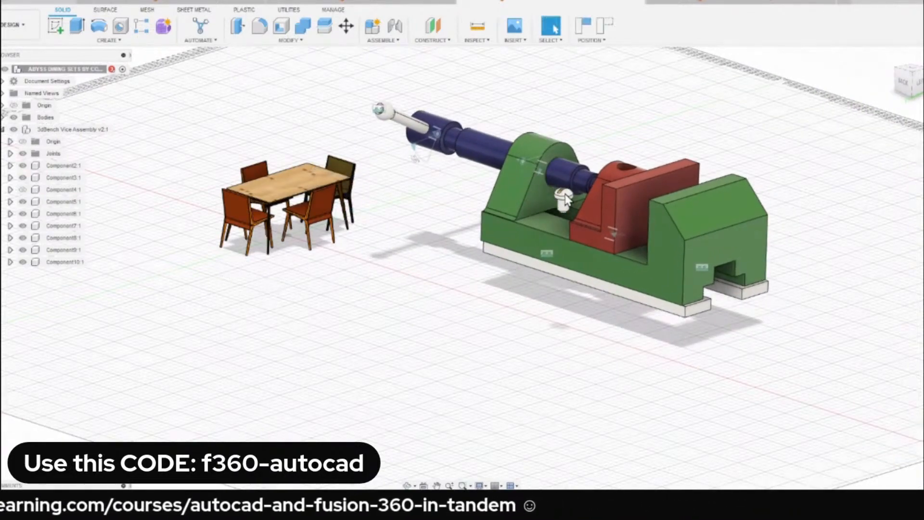
pyautogui.scroll(3, 565, 130)
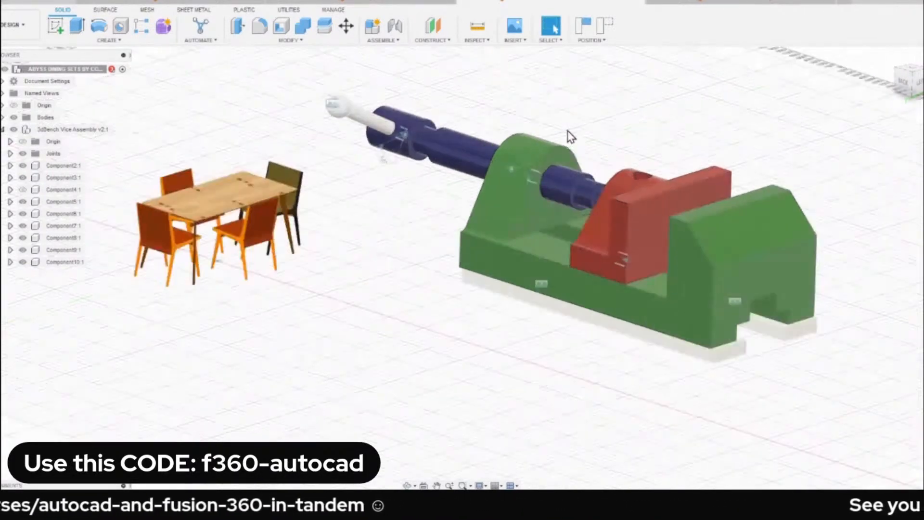
pyautogui.scroll(-1, 563, 118)
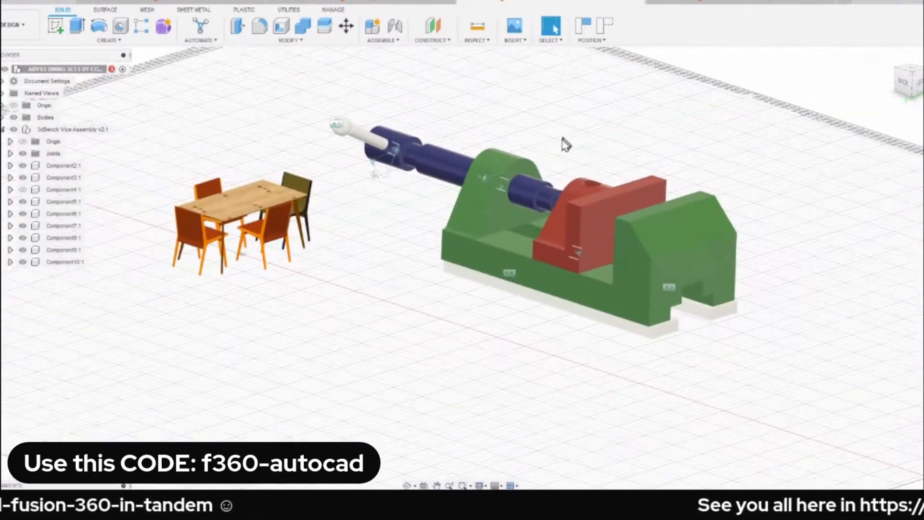
pyautogui.write('ssc')
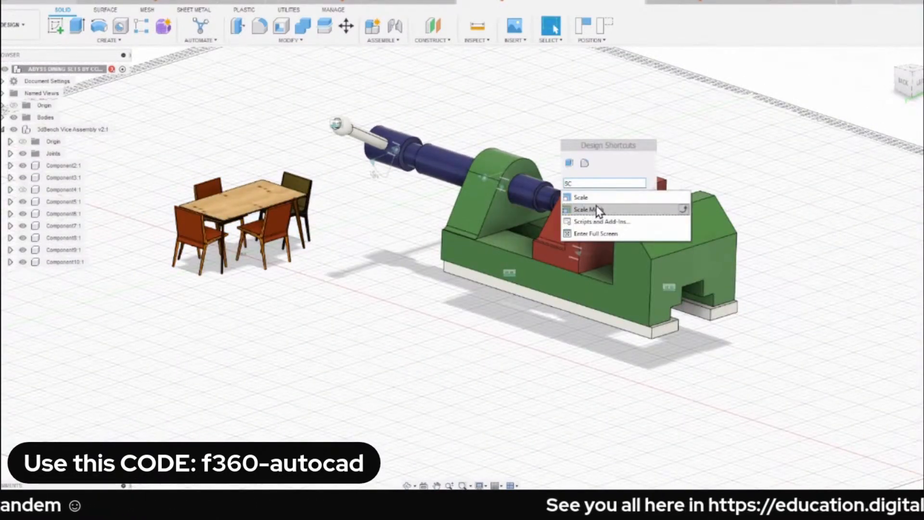
pyautogui.click(635, 198)
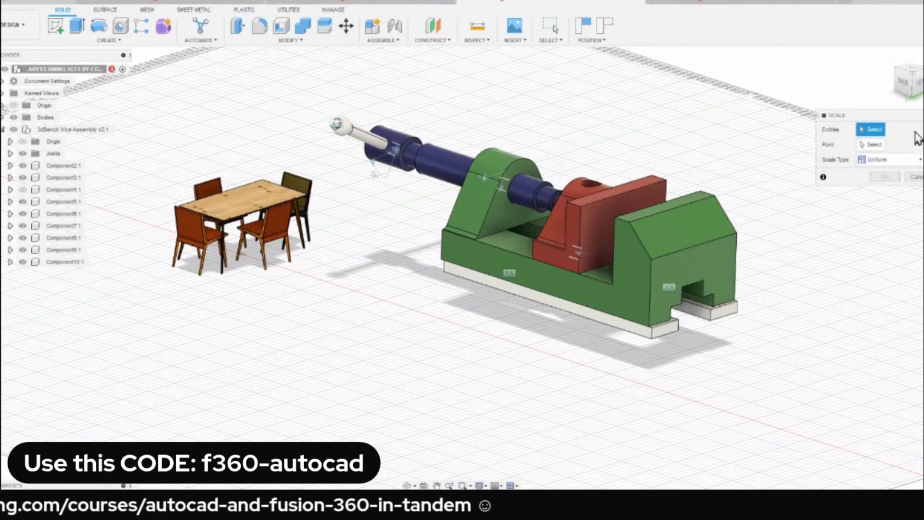
pyautogui.click(874, 145)
pyautogui.click(871, 129)
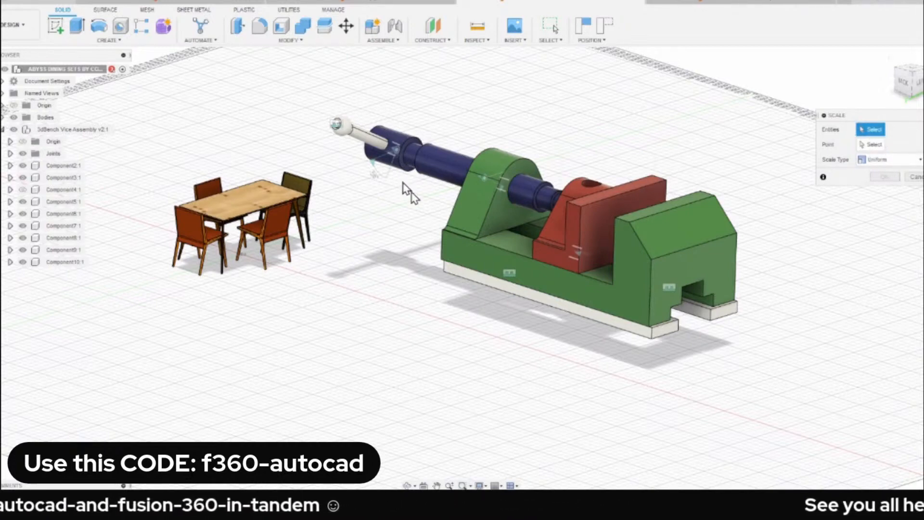
pyautogui.click(487, 217)
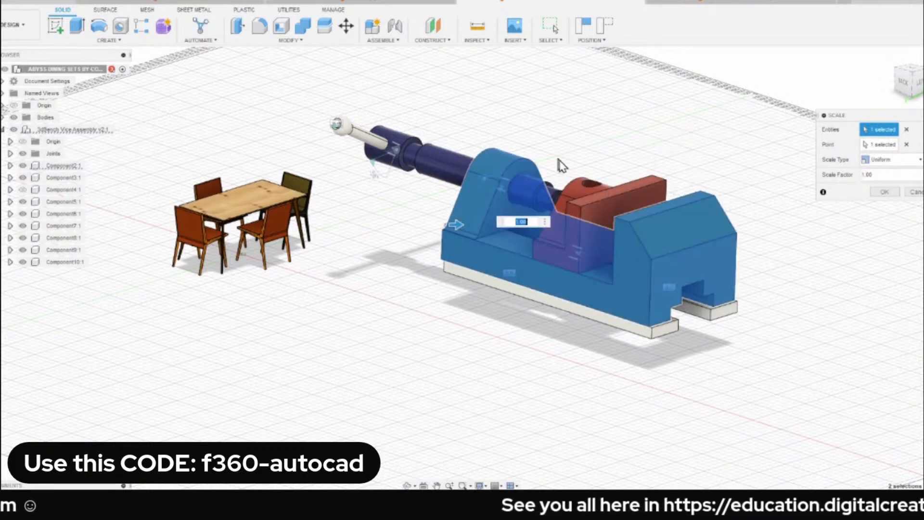
pyautogui.click(917, 193)
pyautogui.rightClick(63, 130)
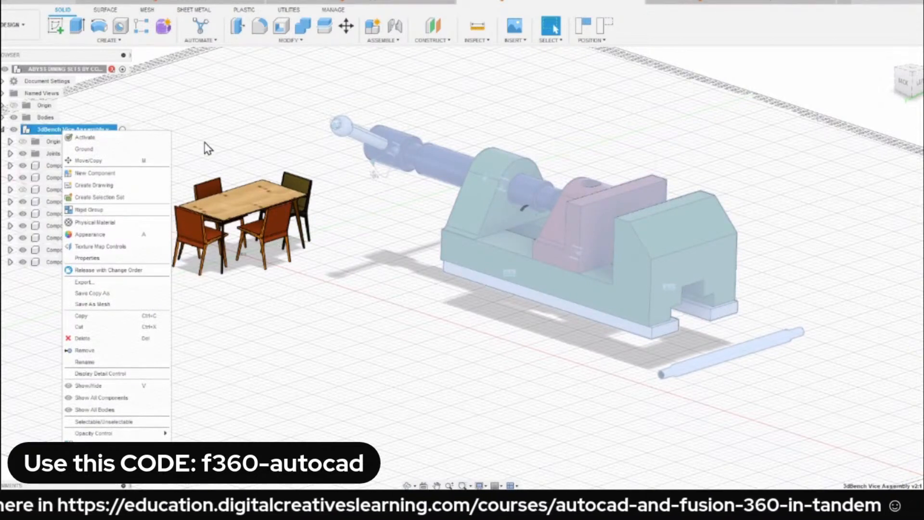
pyautogui.click(241, 132)
pyautogui.click(242, 137)
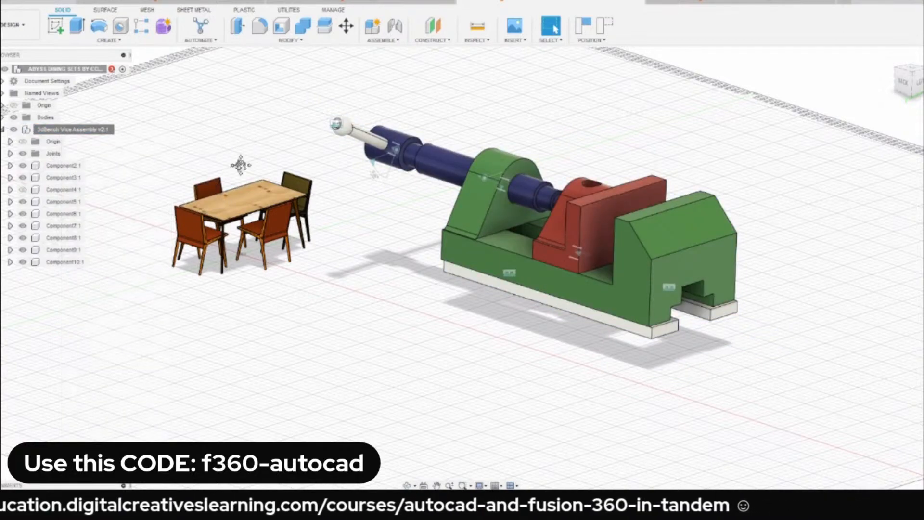
pyautogui.moveTo(241, 158); pyautogui.dragTo(283, 161, button='middle')
pyautogui.write('ssc')
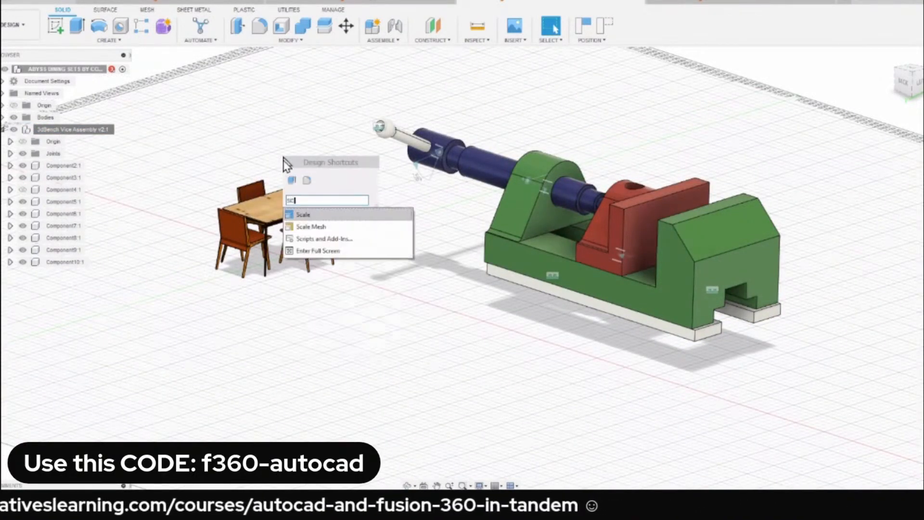
pyautogui.press('Return')
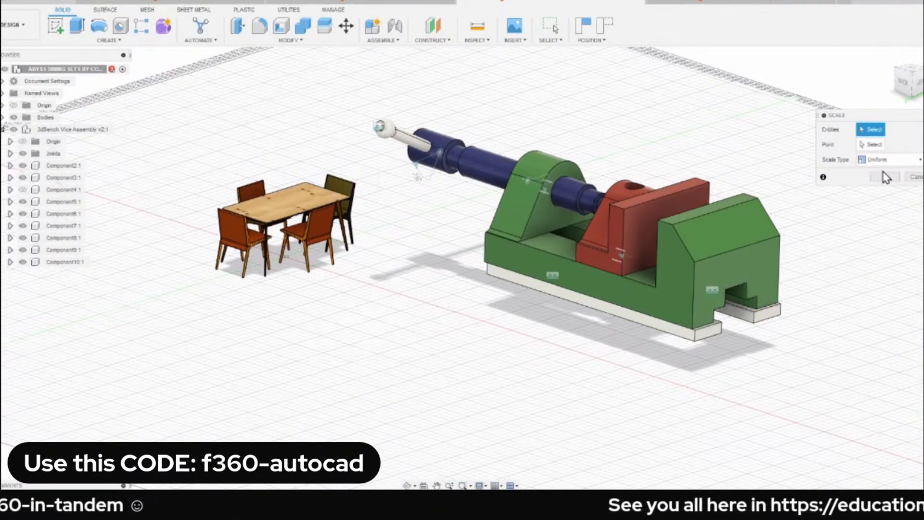
pyautogui.click(914, 176)
# Activate the 3dBench Vice Assembly component within the dining set design.
pyautogui.click(96, 138)
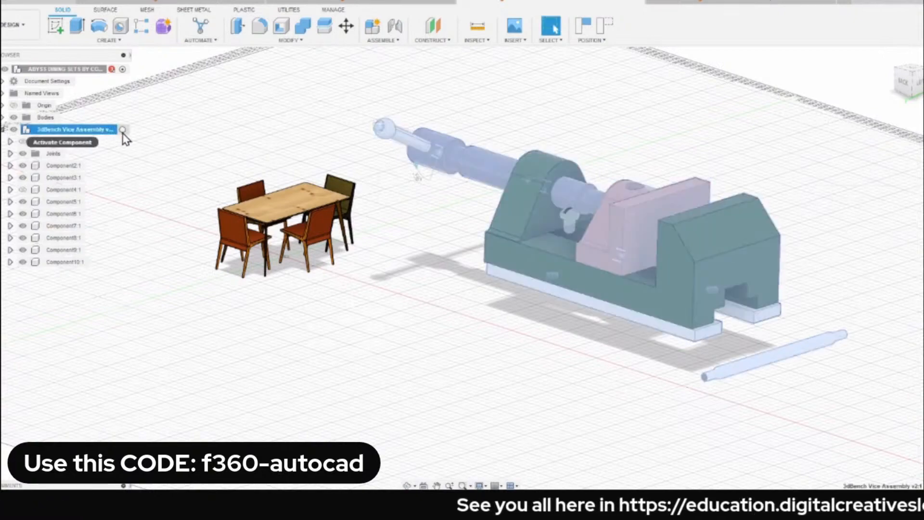
pyautogui.click(122, 130)
pyautogui.click(176, 131)
# Start a uniform Scale and select all visible bodies of the vice together as the entities.
pyautogui.scroll(-2, 352, 126)
pyautogui.moveTo(352, 126); pyautogui.dragTo(306, 130, button='middle')
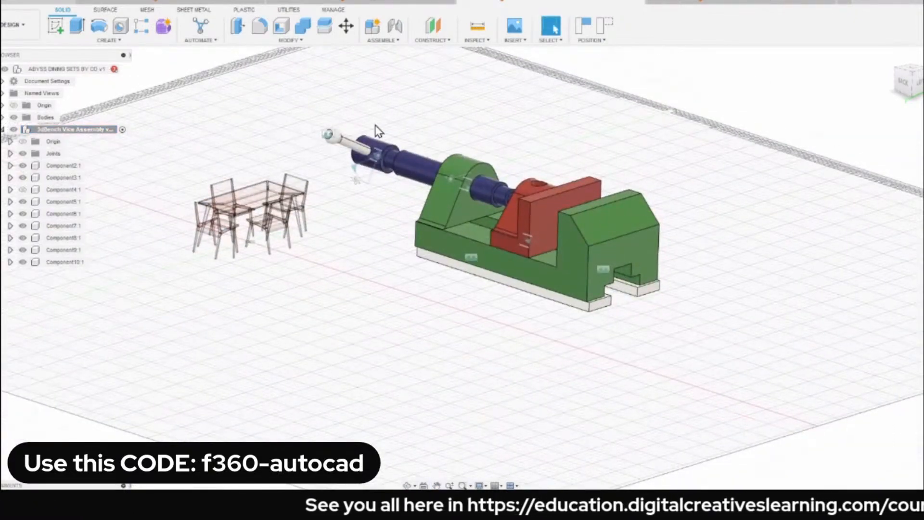
pyautogui.write('s')
pyautogui.write('SD')
pyautogui.press('BackSpace')
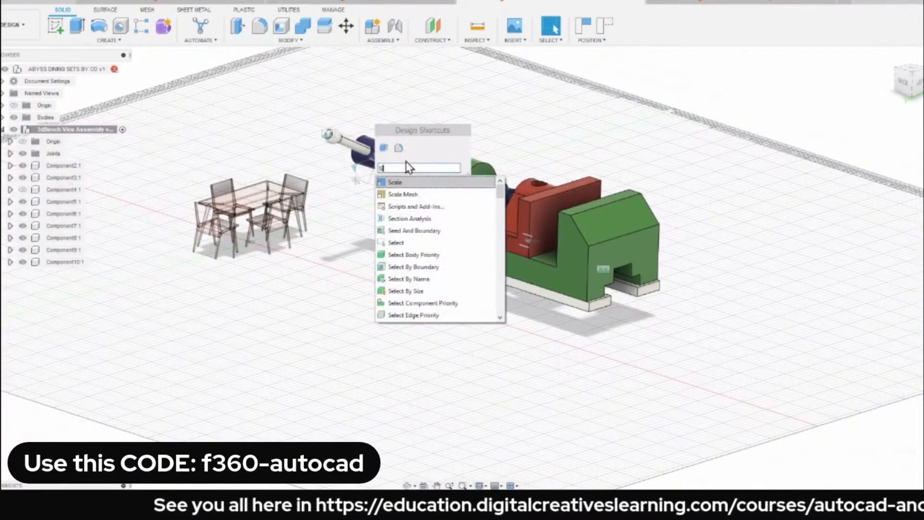
pyautogui.write('C')
pyautogui.click(407, 184)
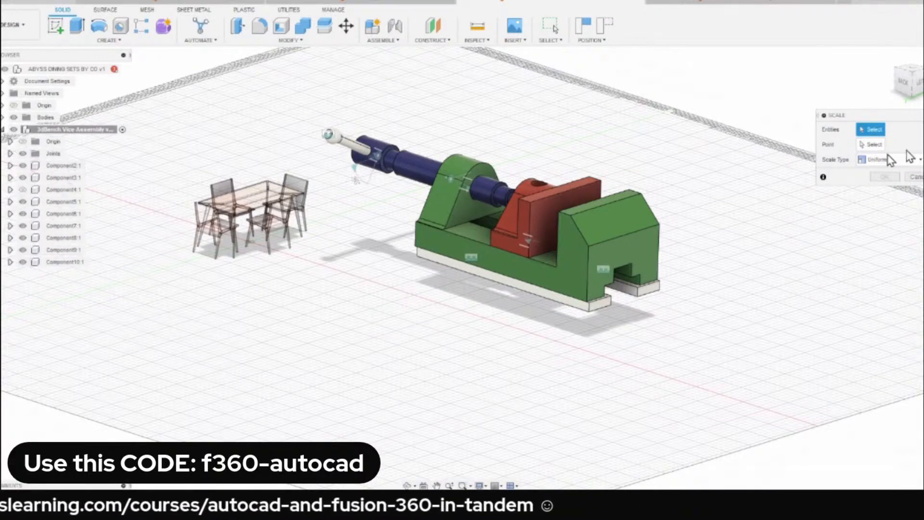
pyautogui.scroll(-2, 332, 137)
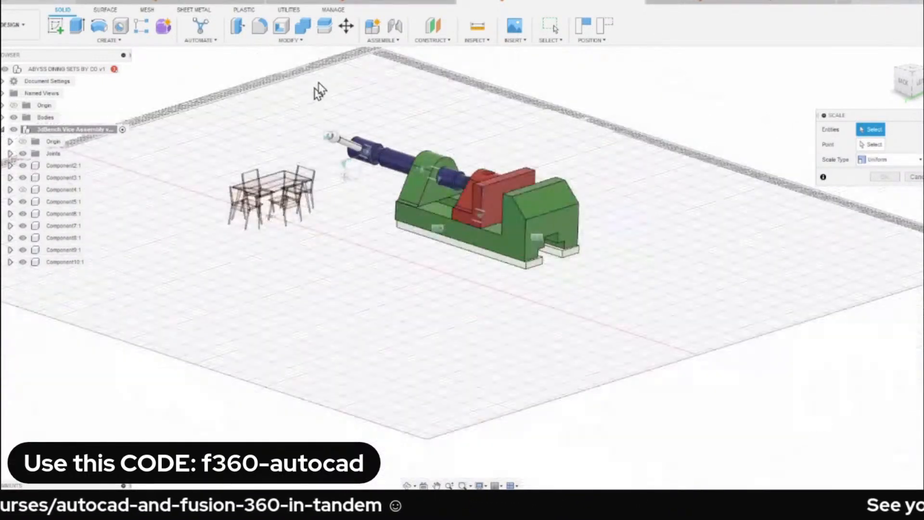
pyautogui.moveTo(319, 81); pyautogui.dragTo(662, 313)
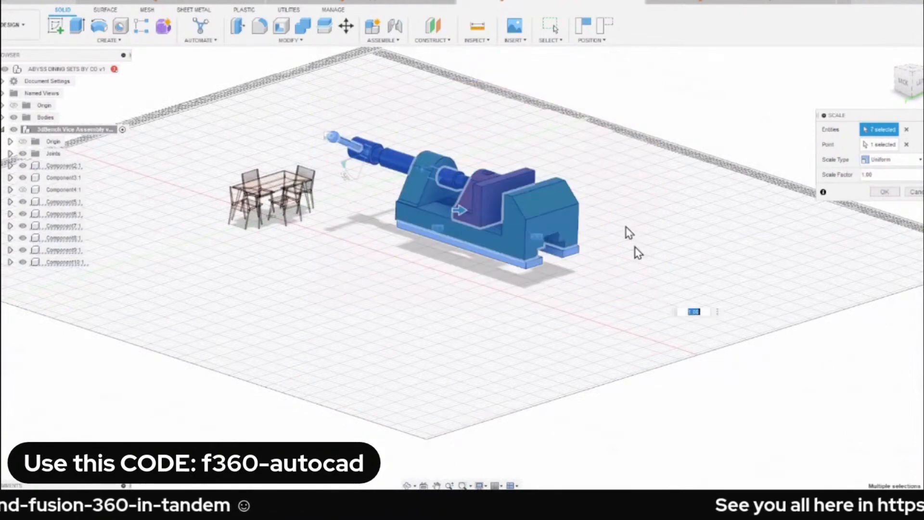
# Set the scale factor for the selected vice bodies to 0.5 and compare their size with the dining set.
pyautogui.scroll(2, 626, 240)
pyautogui.moveTo(587, 178); pyautogui.dragTo(713, 250, button='middle')
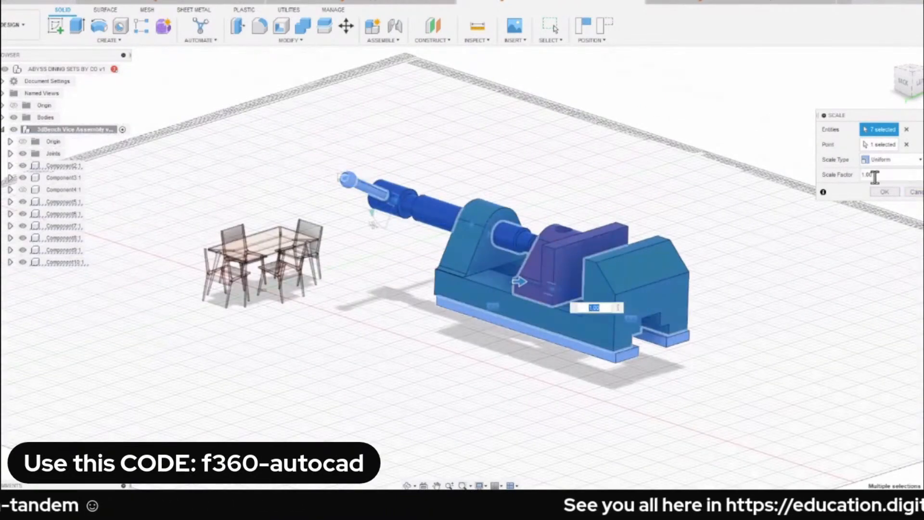
pyautogui.write('0.5')
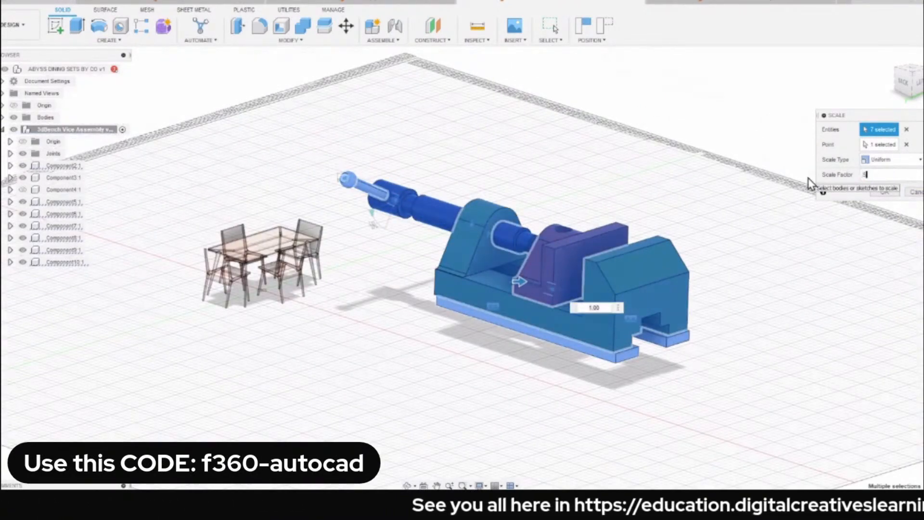
pyautogui.scroll(2, 529, 323)
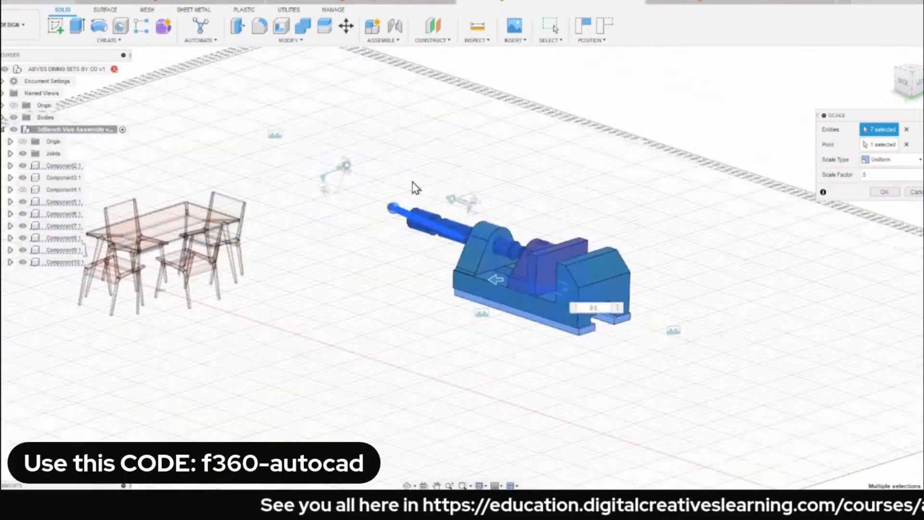
pyautogui.scroll(2, 424, 187)
pyautogui.scroll(-2, 427, 182)
pyautogui.moveTo(433, 186); pyautogui.dragTo(505, 204, button='middle')
pyautogui.scroll(1, 610, 173)
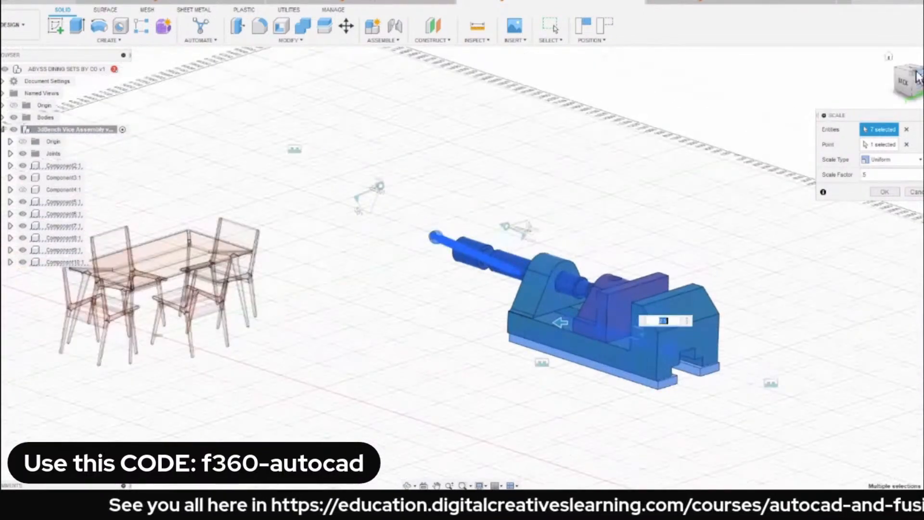
# Set the vice's uniform scale factor to 0.1 while viewing from above, and apply the scale.
pyautogui.click(914, 73)
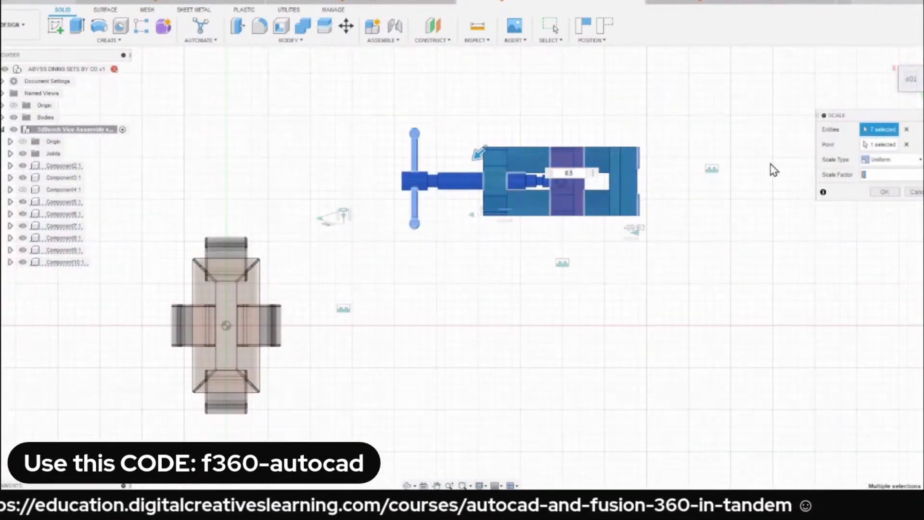
pyautogui.write('.1')
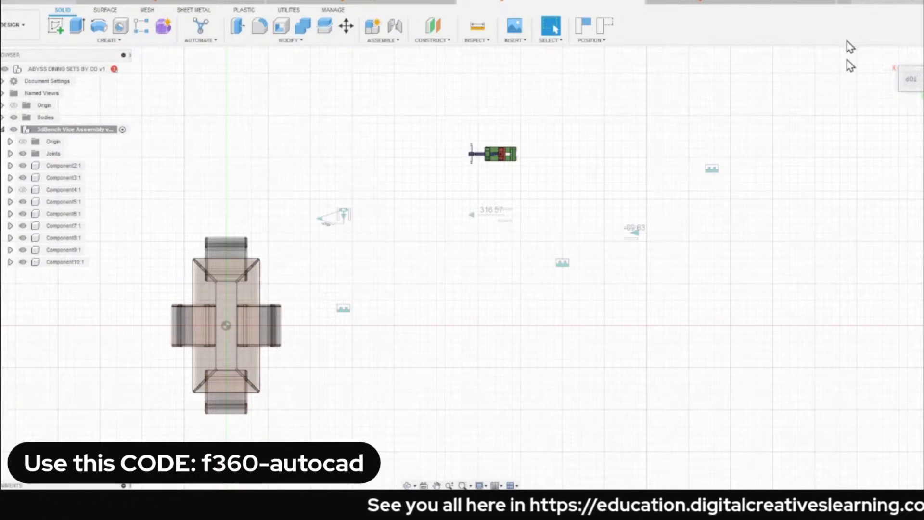
pyautogui.click(892, 62)
pyautogui.scroll(5, 337, 308)
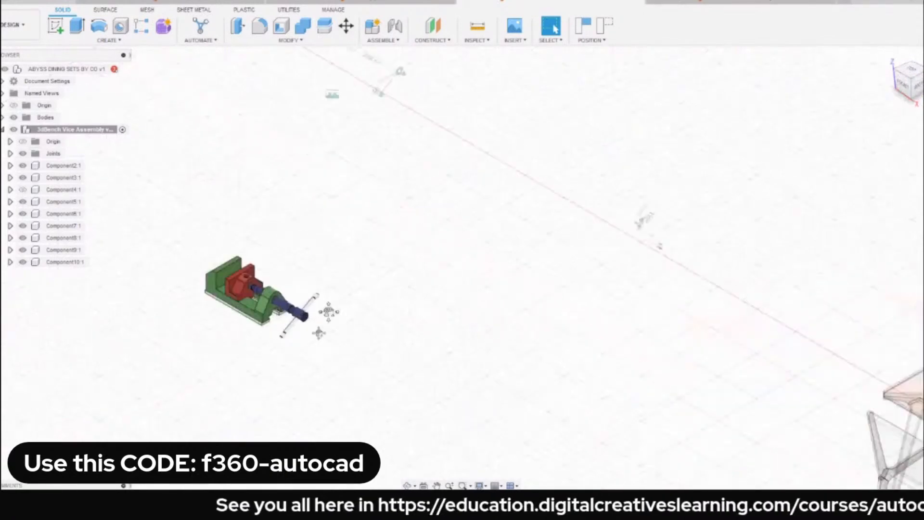
# Activate the top-level dining set component.
pyautogui.moveTo(317, 332); pyautogui.dragTo(353, 196, button='middle')
pyautogui.scroll(-2, 353, 196)
pyautogui.scroll(1, 569, 172)
pyautogui.scroll(-3, 568, 174)
pyautogui.scroll(-2, 571, 180)
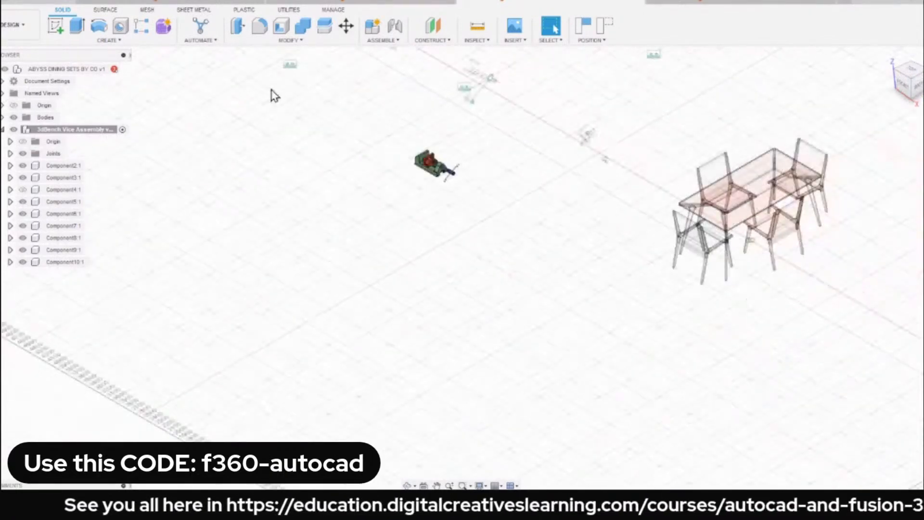
pyautogui.moveTo(112, 71)
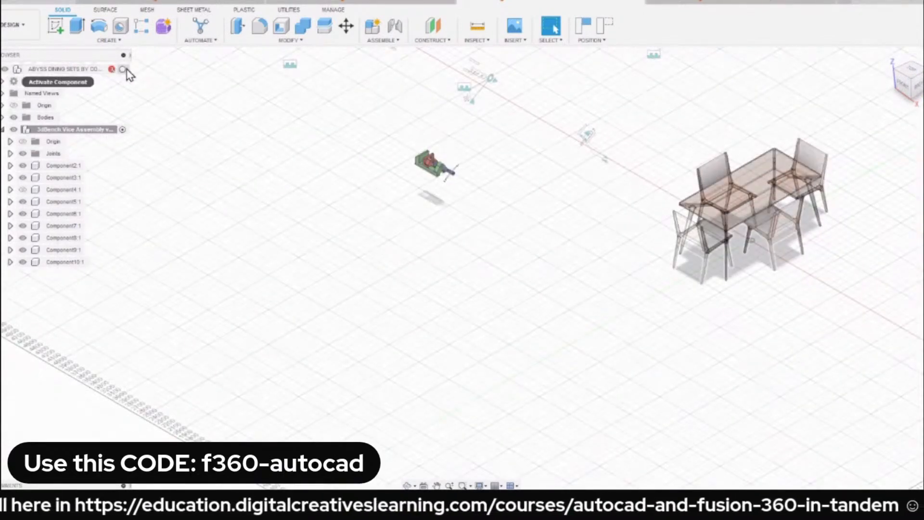
pyautogui.click(123, 70)
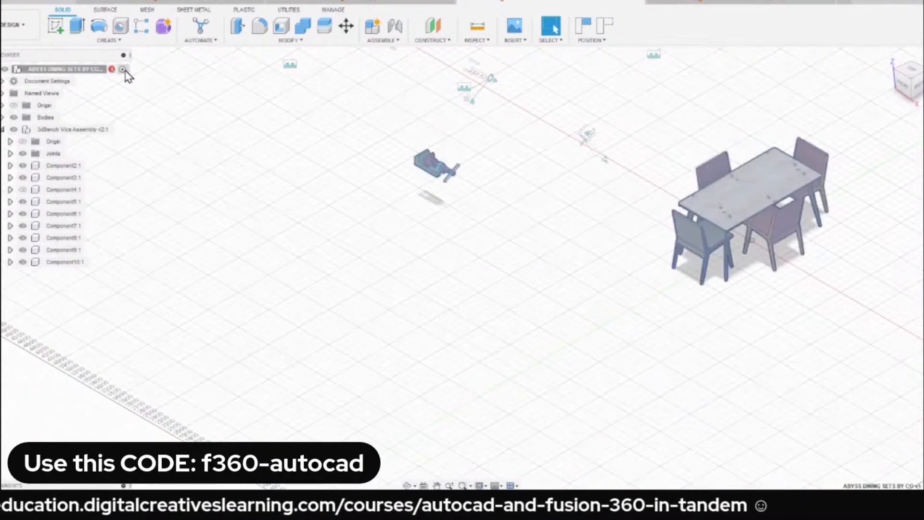
# Examine the scaled vice's size and position relative to the dining set from several viewpoints.
pyautogui.scroll(4, 457, 173)
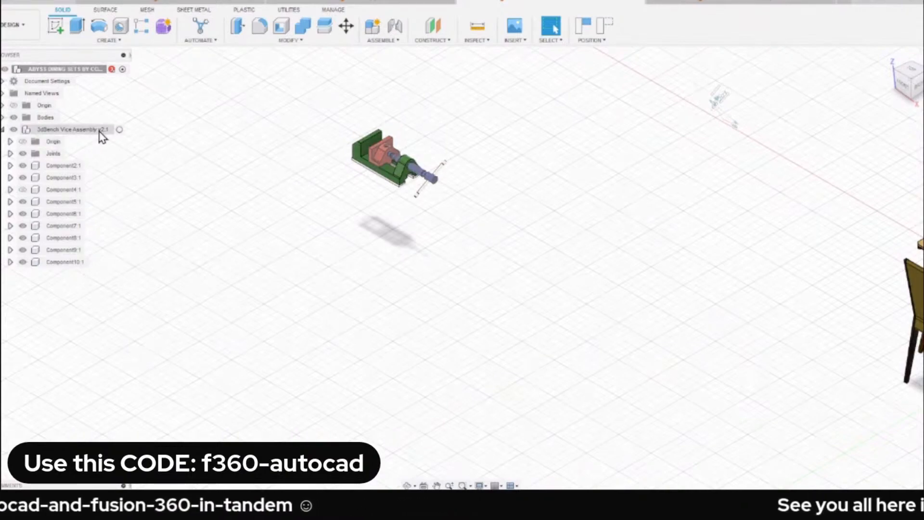
pyautogui.scroll(-2, 431, 217)
pyautogui.scroll(1, 496, 197)
pyautogui.scroll(-1, 495, 198)
pyautogui.moveTo(467, 203); pyautogui.dragTo(275, 232, button='middle')
pyautogui.scroll(1, 428, 222)
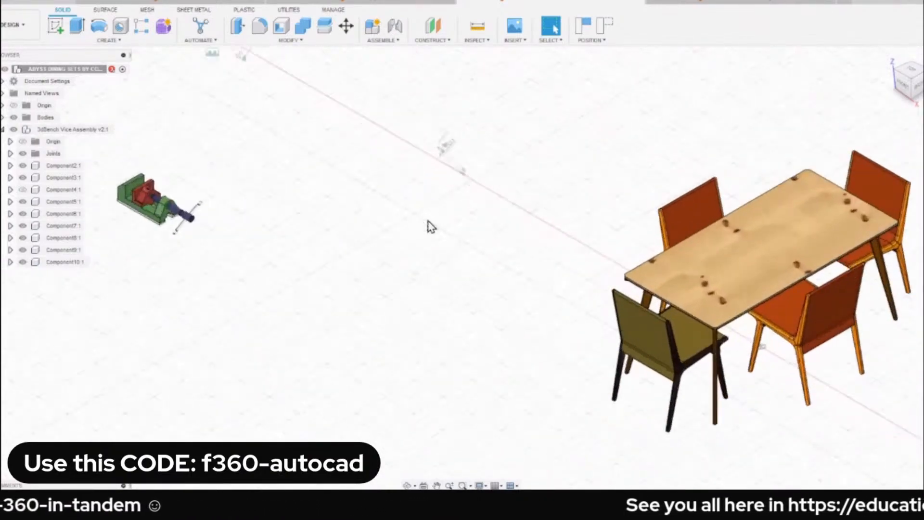
pyautogui.scroll(-2, 430, 221)
pyautogui.keyDown('shift'); pyautogui.moveTo(429, 217); pyautogui.dragTo(311, 150, button='middle'); pyautogui.keyUp('shift')
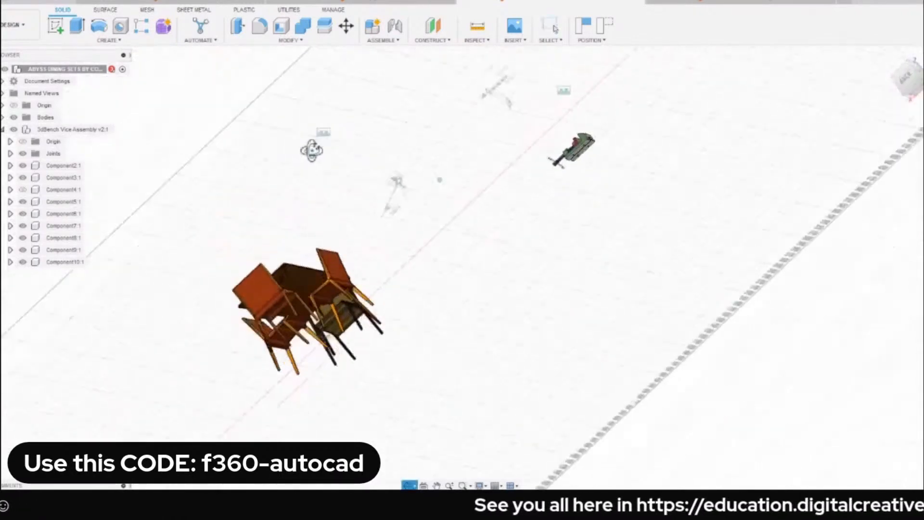
pyautogui.scroll(6, 572, 153)
pyautogui.scroll(-3, 308, 241)
pyautogui.moveTo(147, 253); pyautogui.dragTo(453, 174, button='middle')
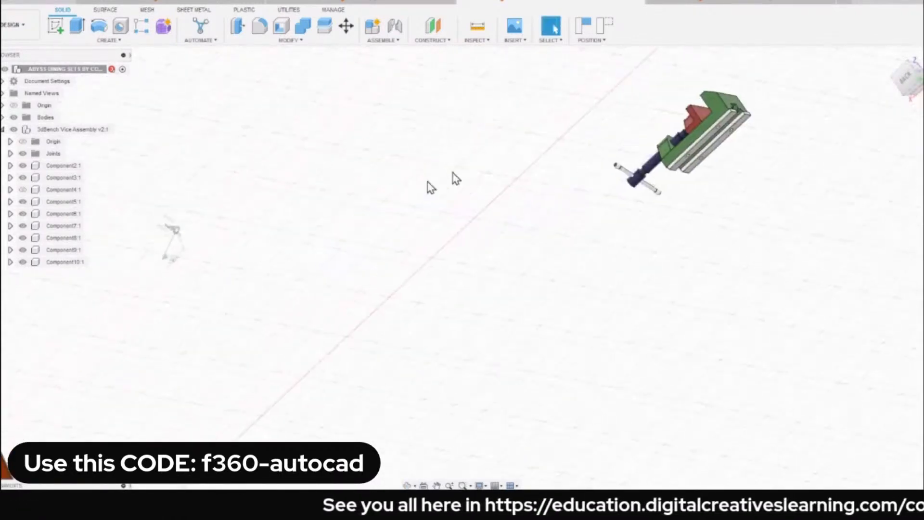
pyautogui.scroll(-4, 457, 178)
pyautogui.click(891, 61)
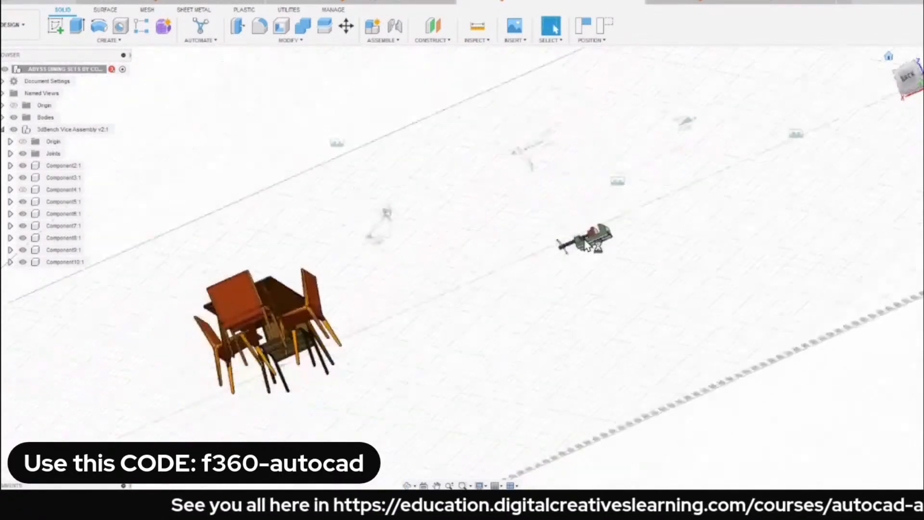
pyautogui.moveTo(240, 296); pyautogui.dragTo(809, 213)
pyautogui.scroll(2, 803, 222)
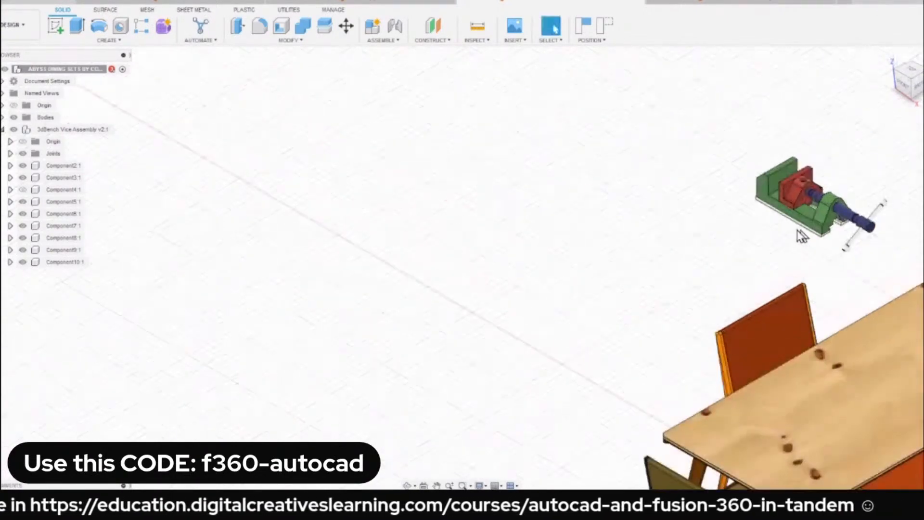
# Start a joint for the underside of the vice and set its motion type to Planar.
pyautogui.moveTo(800, 233); pyautogui.dragTo(490, 176, button='middle')
pyautogui.scroll(5, 474, 190)
pyautogui.scroll(-3, 457, 204)
pyautogui.keyDown('shift'); pyautogui.moveTo(445, 210); pyautogui.dragTo(497, 149, button='middle'); pyautogui.keyUp('shift')
pyautogui.scroll(7, 334, 312)
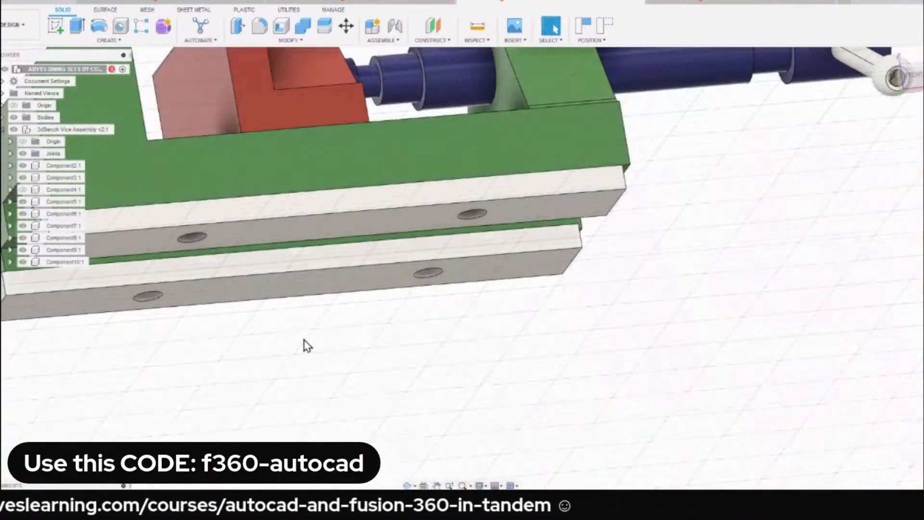
pyautogui.press('j')
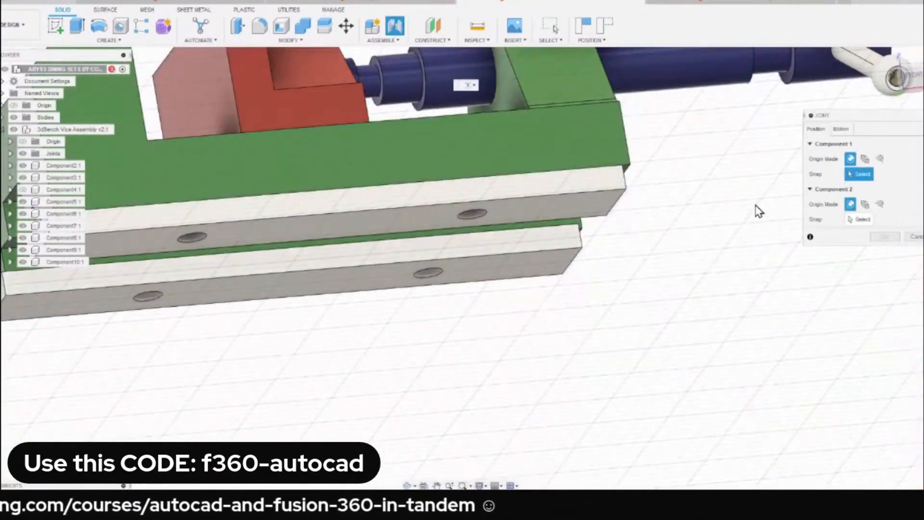
pyautogui.click(845, 131)
pyautogui.click(866, 145)
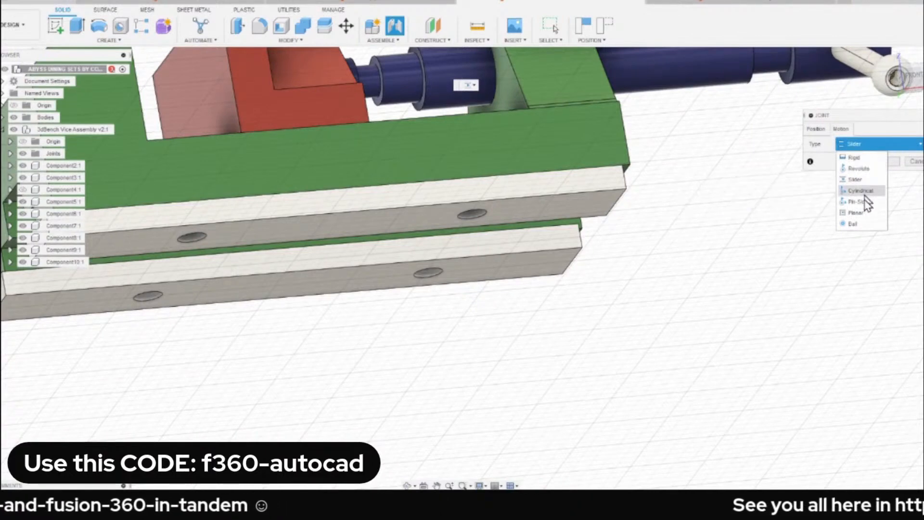
pyautogui.click(861, 213)
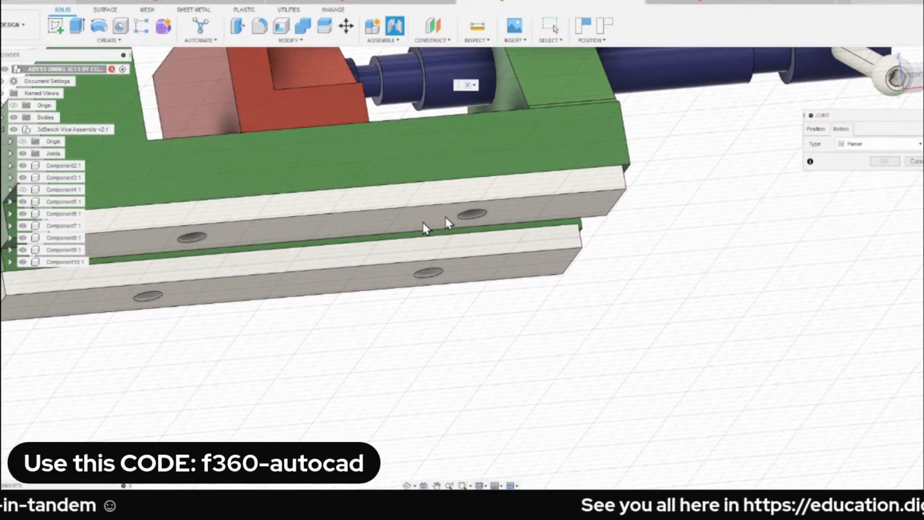
pyautogui.click(816, 129)
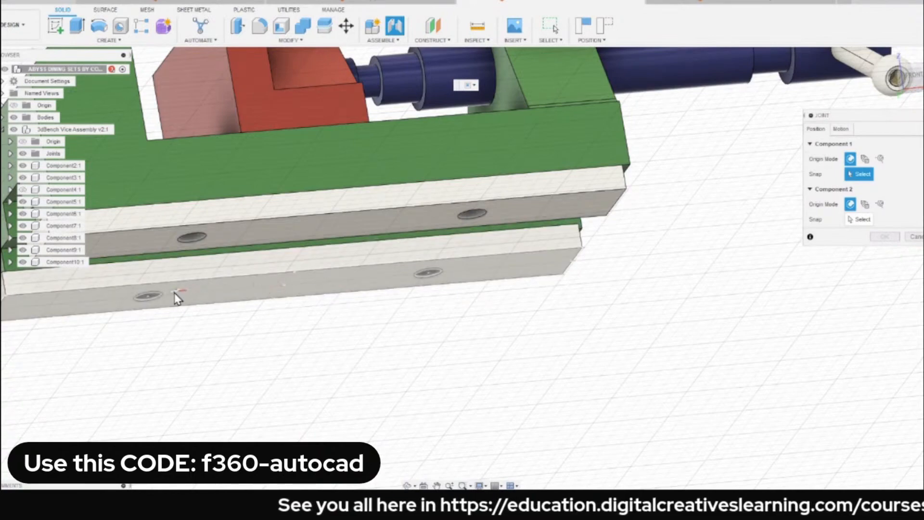
# Joint the underside of one of the vice's white base strips to the top surface of the dining table.
pyautogui.click(330, 230)
pyautogui.scroll(-6, 433, 246)
pyautogui.keyDown('shift'); pyautogui.moveTo(600, 244); pyautogui.dragTo(557, 293, button='middle'); pyautogui.keyUp('shift')
pyautogui.scroll(3, 528, 276)
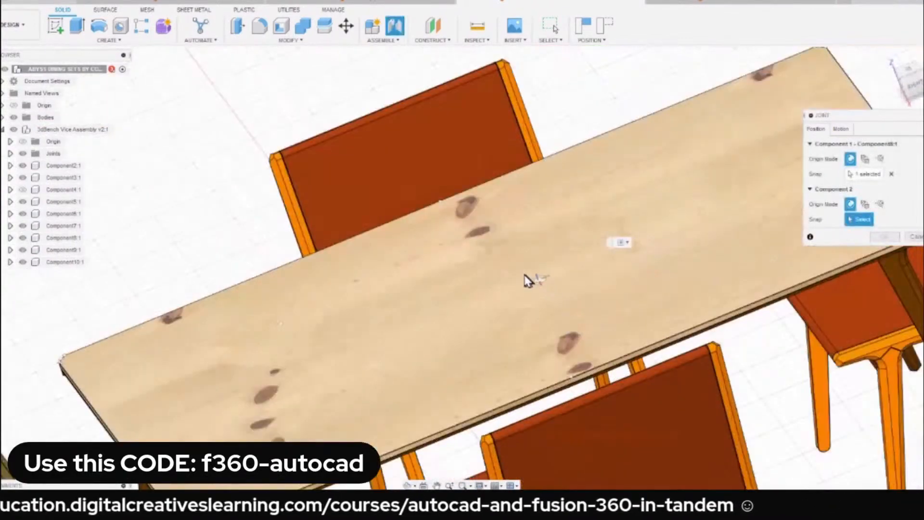
pyautogui.click(279, 325)
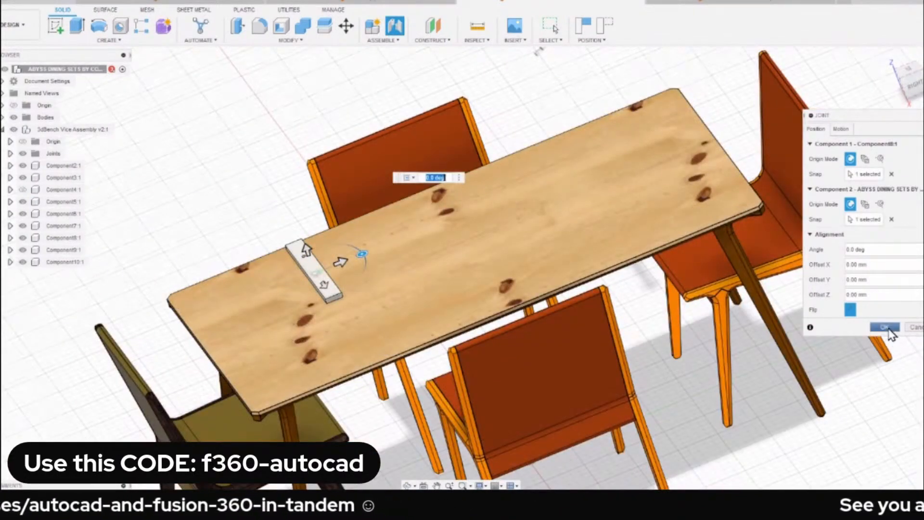
pyautogui.click(886, 328)
# Inspect the placement of the vice on the dining table from the home view and closer angles.
pyautogui.scroll(-3, 389, 186)
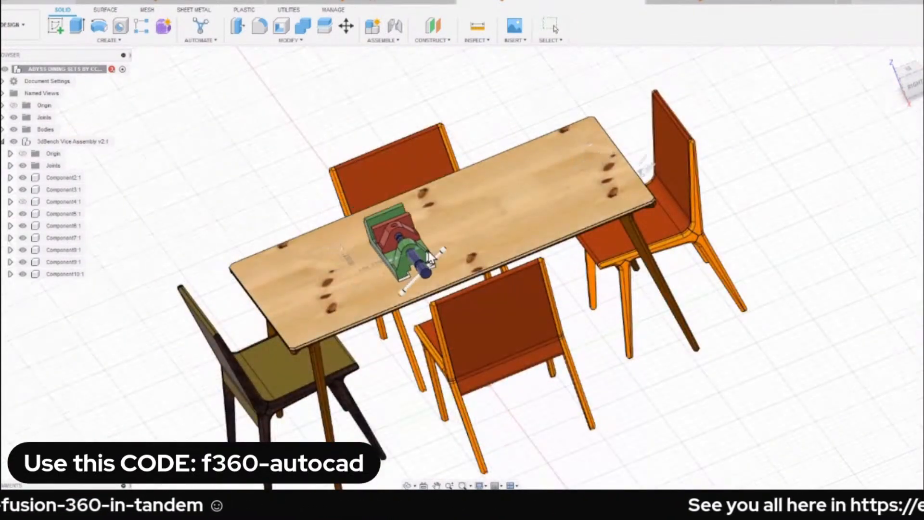
pyautogui.moveTo(430, 259); pyautogui.dragTo(449, 227)
pyautogui.scroll(-3, 449, 226)
pyautogui.moveTo(516, 222)
pyautogui.keyDown('shift'); pyautogui.mouseDown(button='middle')
pyautogui.moveTo(527, 187)
pyautogui.moveTo(508, 216)
pyautogui.mouseUp(button='middle'); pyautogui.keyUp('shift')
pyautogui.click(887, 63)
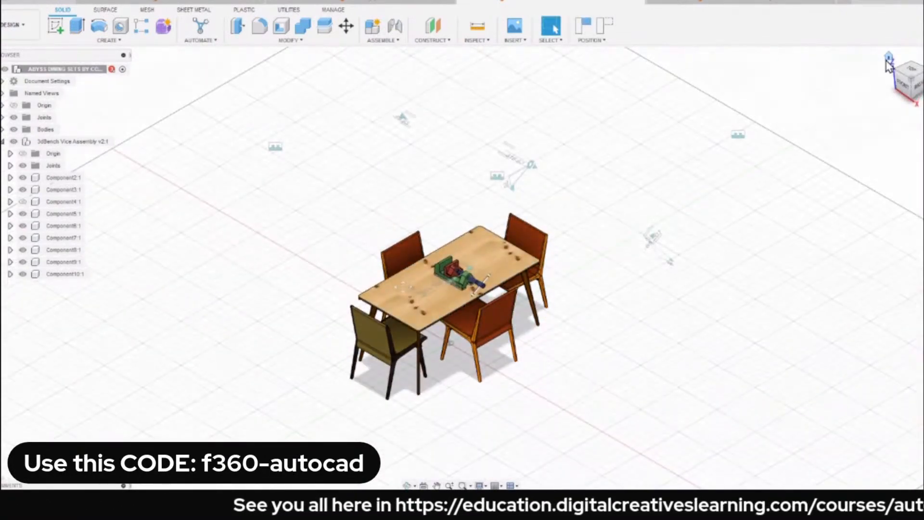
pyautogui.scroll(3, 337, 233)
pyautogui.keyDown('shift'); pyautogui.moveTo(337, 232); pyautogui.dragTo(450, 217, button='middle'); pyautogui.keyUp('shift')
pyautogui.click(887, 59)
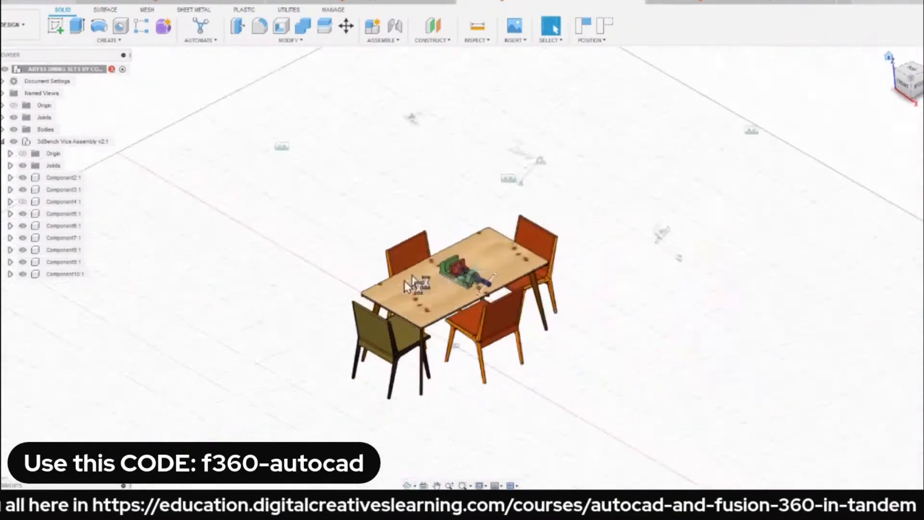
pyautogui.scroll(3, 394, 293)
pyautogui.moveTo(371, 249); pyautogui.dragTo(365, 218, button='middle')
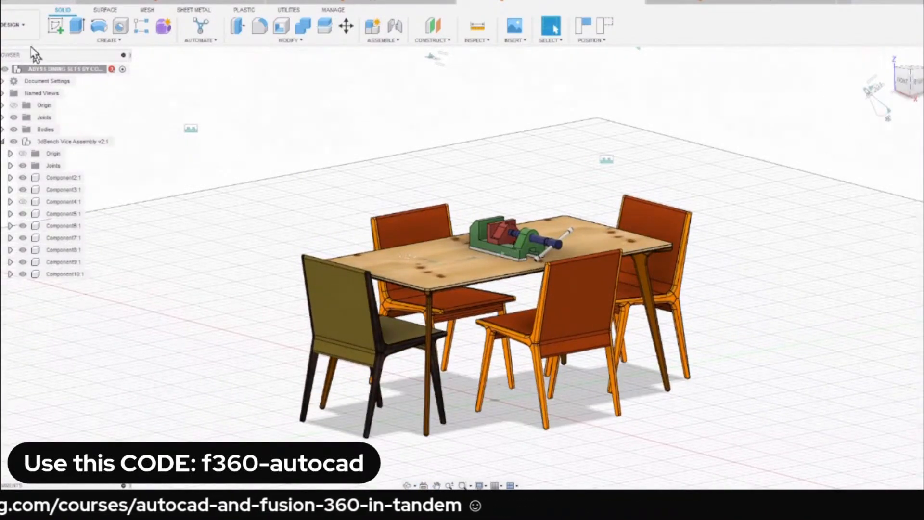
# In the Render workspace, rotate the scene environment to about -58.5 degrees and start an in-canvas render.
pyautogui.click(15, 25)
pyautogui.click(11, 86)
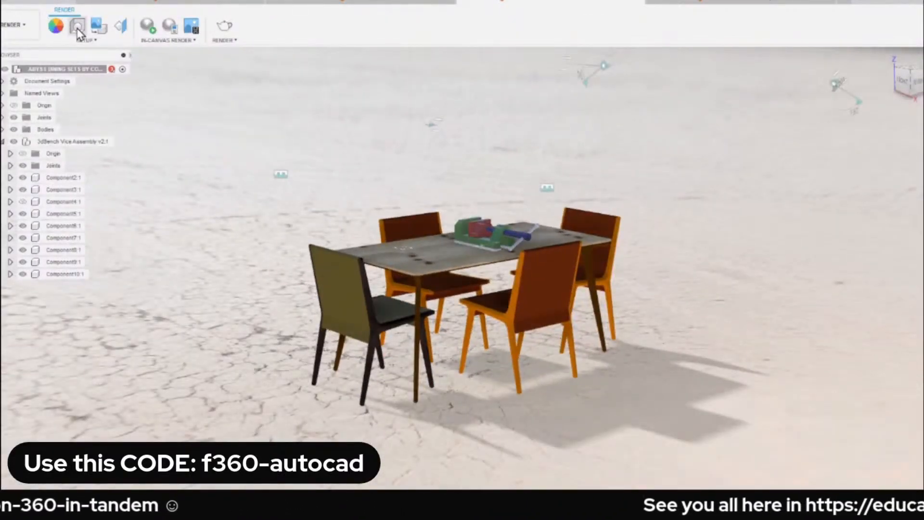
pyautogui.click(77, 29)
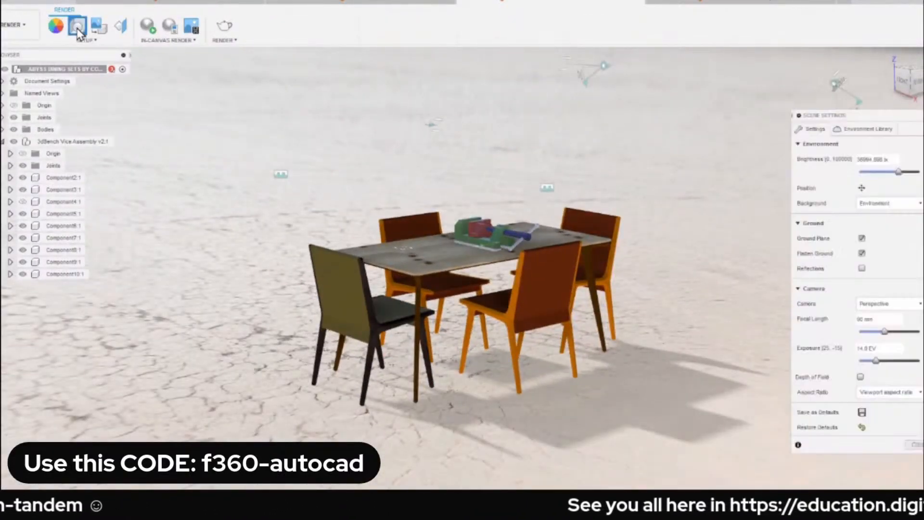
pyautogui.click(862, 188)
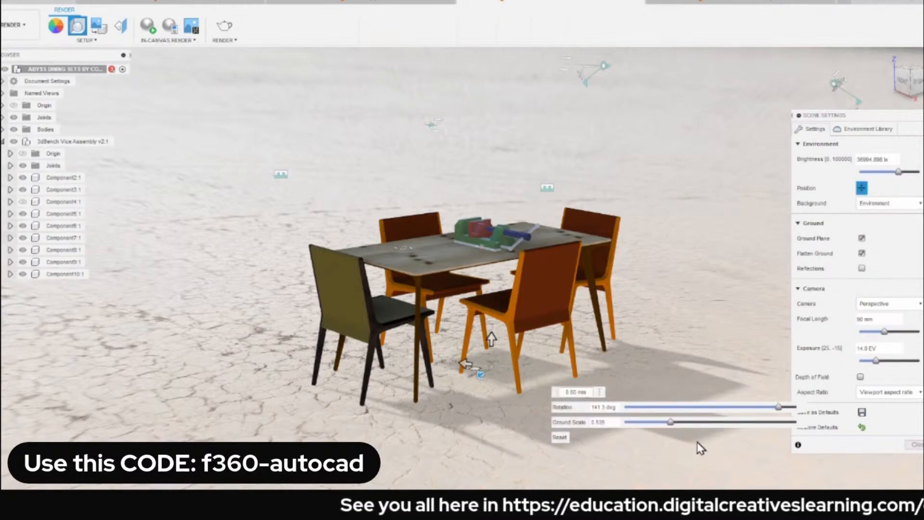
pyautogui.moveTo(778, 407); pyautogui.dragTo(686, 401)
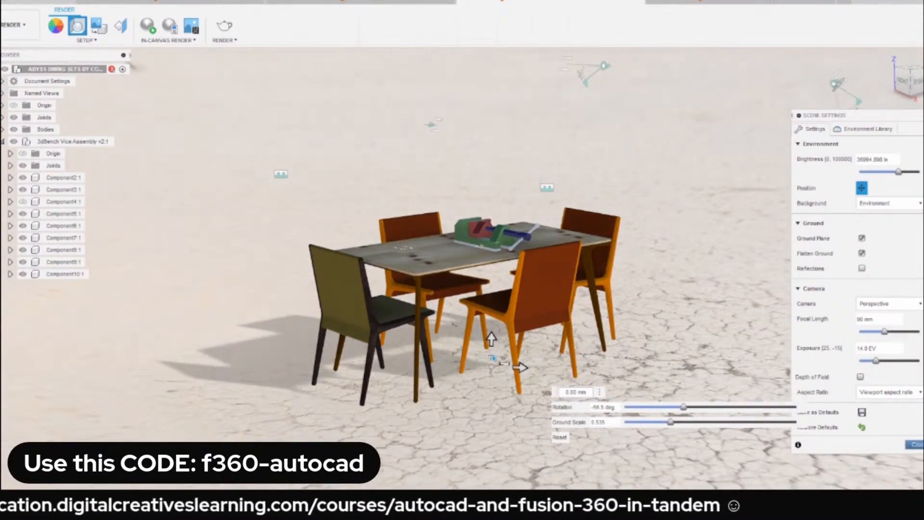
pyautogui.click(915, 444)
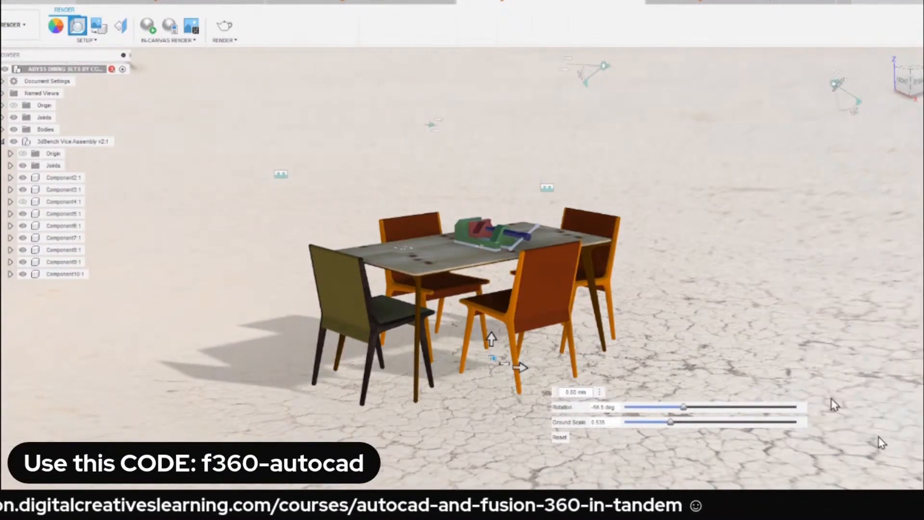
pyautogui.click(148, 28)
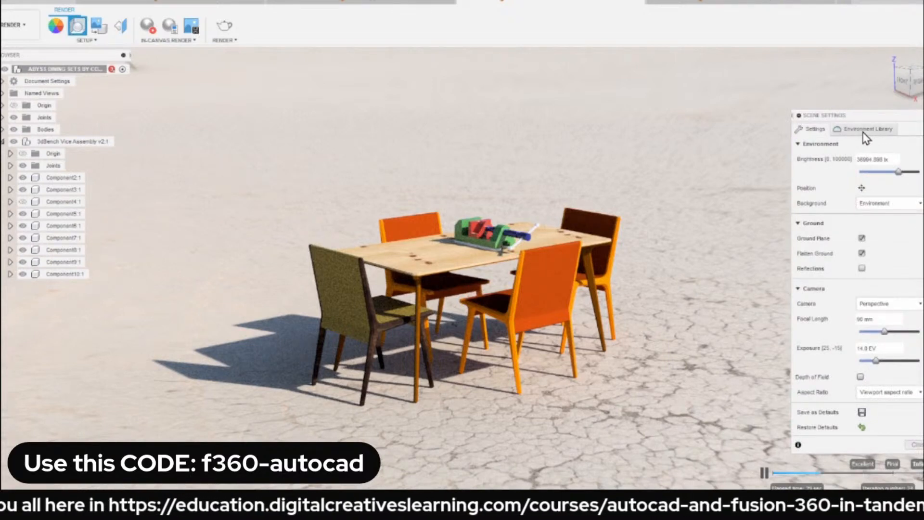
# Open the scene's environment library and start attaching a custom HDR environment file.
pyautogui.click(866, 129)
pyautogui.click(876, 385)
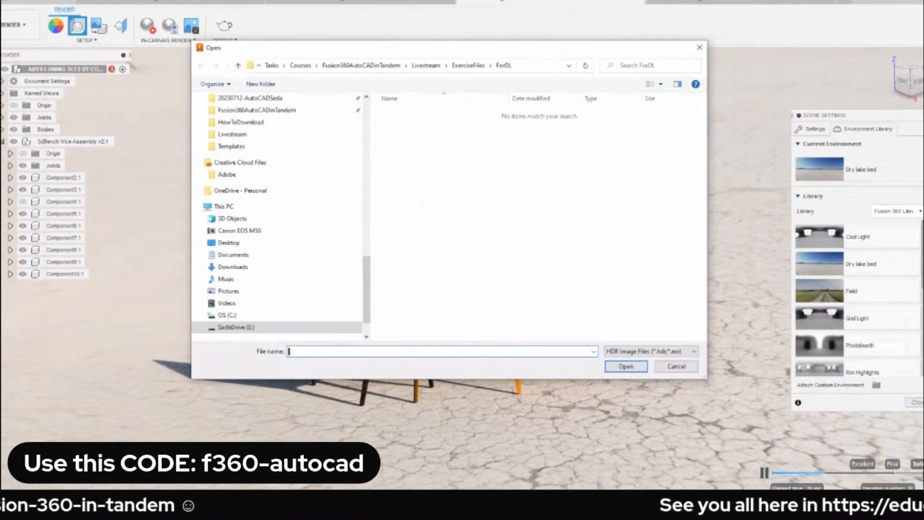
# Switch to the web browser and look up "hdr haven" to reach the Poly Haven HDRIs page.
pyautogui.hotkey('alt', 'Tab')
pyautogui.write('dr')
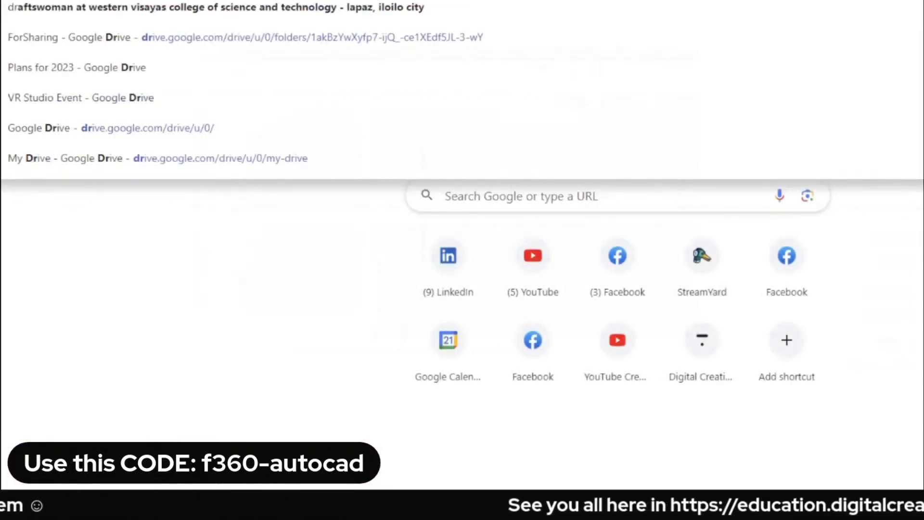
pyautogui.press('BackSpace')
pyautogui.press('BackSpace')
pyautogui.write('hdr va')
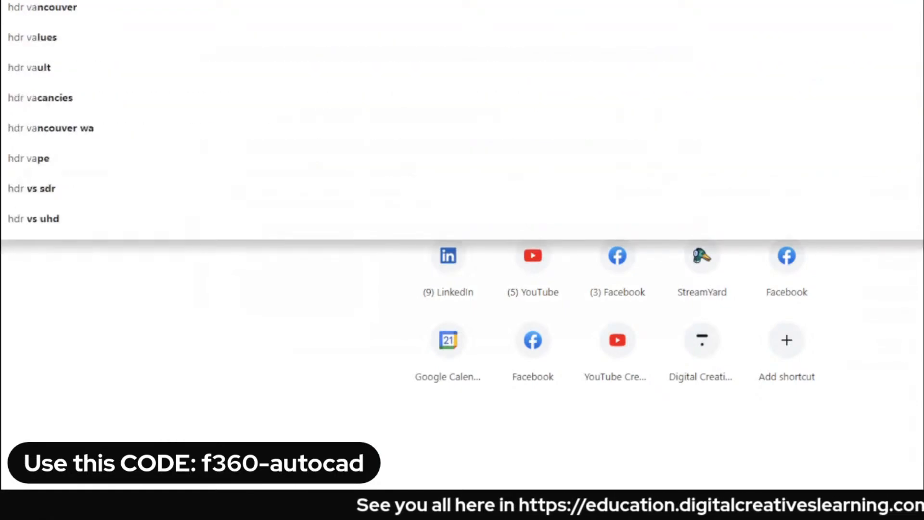
pyautogui.press('BackSpace')
pyautogui.press('BackSpace')
pyautogui.write('haven')
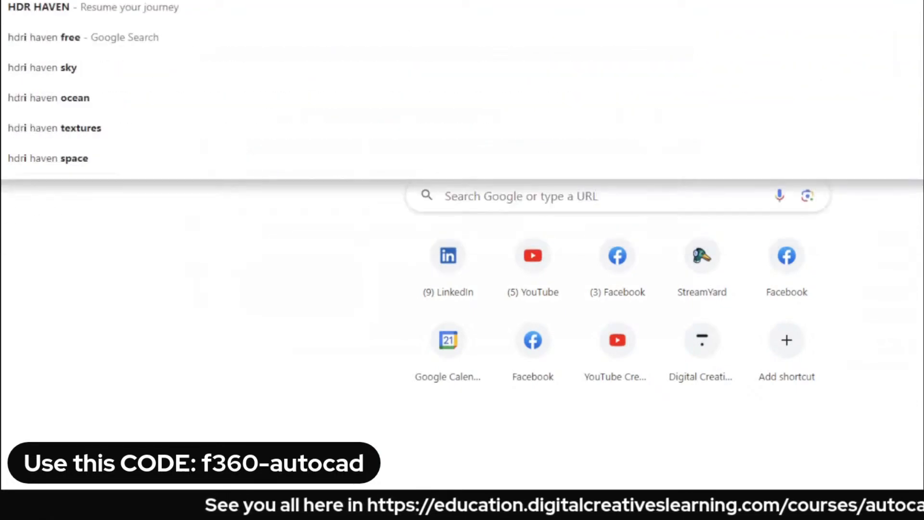
pyautogui.press('Return')
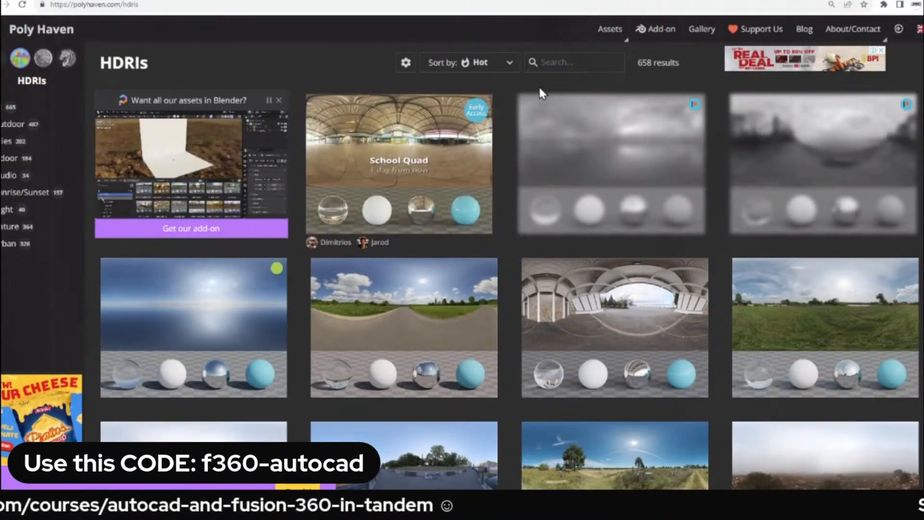
# Look through the Poly Haven HDRI thumbnails, and cancel the custom environment file selection back in Fusion 360.
pyautogui.scroll(-5, 511, 278)
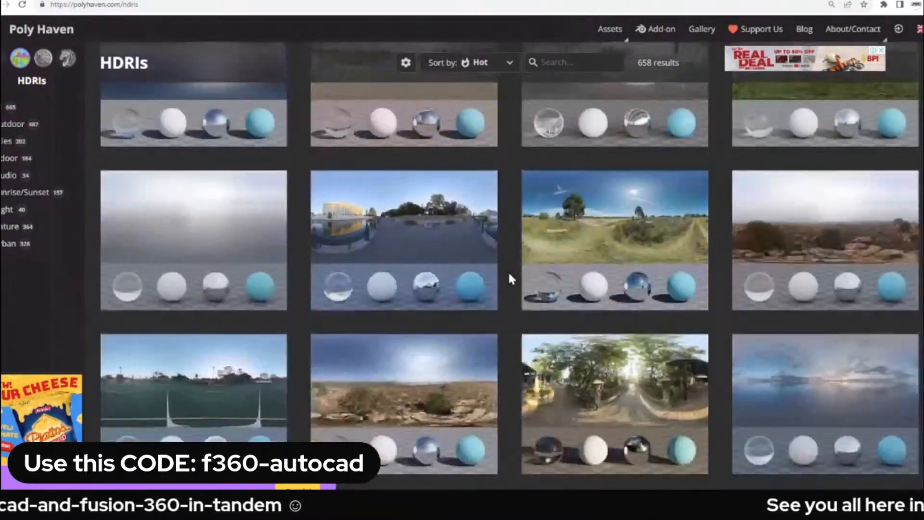
pyautogui.scroll(-10, 500, 226)
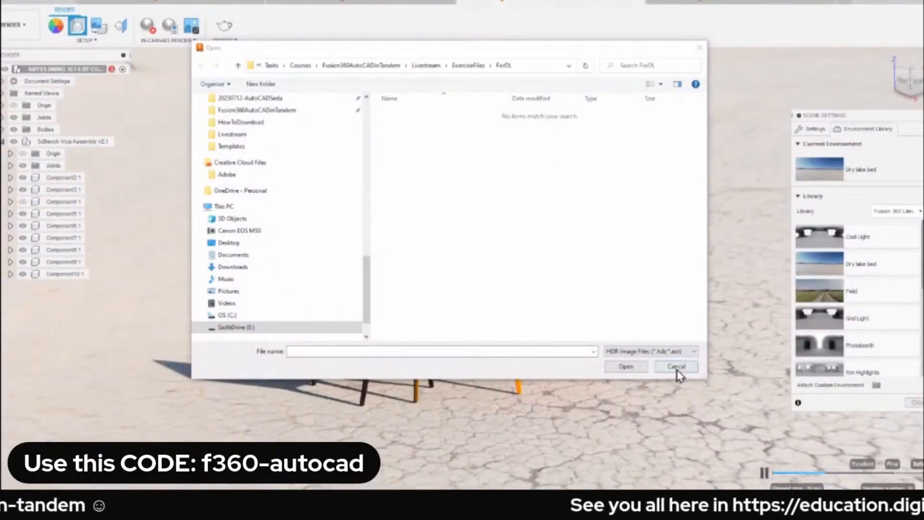
pyautogui.click(678, 364)
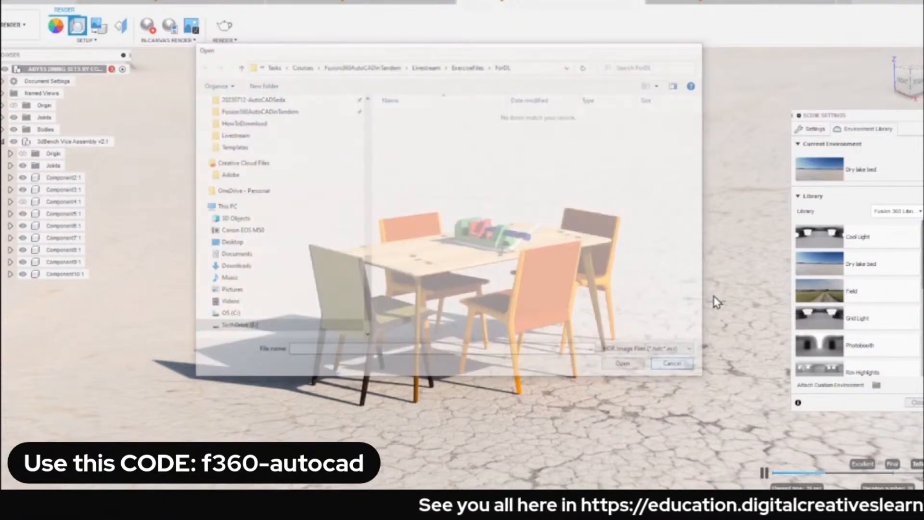